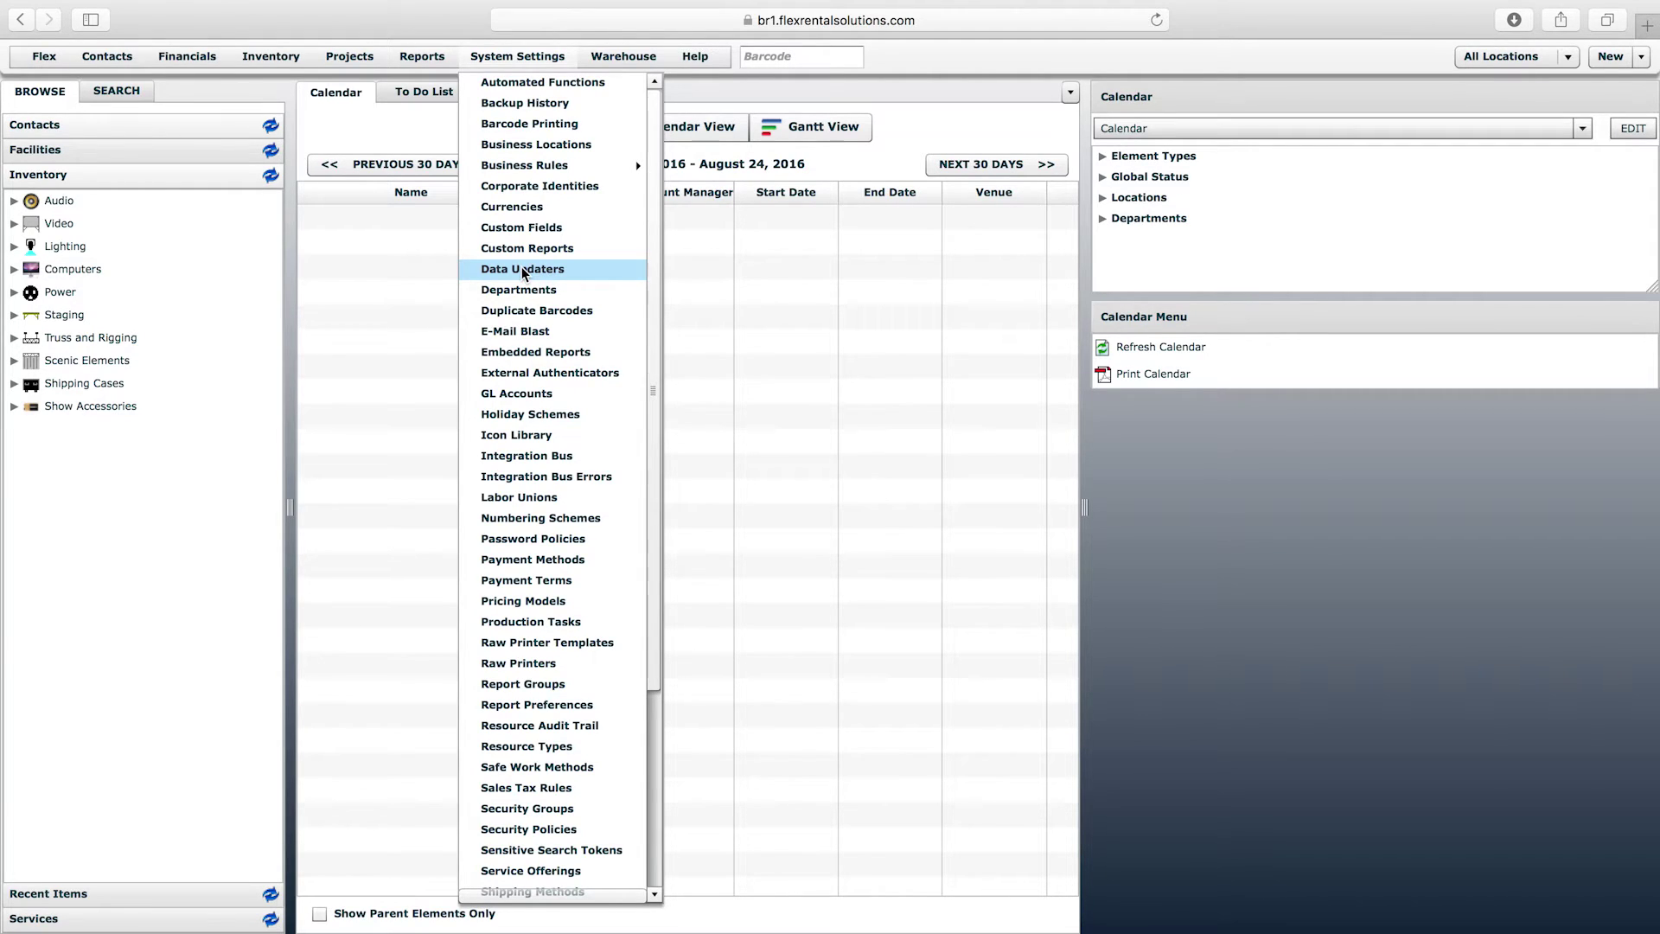
Open the Data Updaters list and locate the Pullsheet Workflow Installer and Transfer Workflow Installer entries.
{"action": "left_click", "coordinate": [530, 268]}
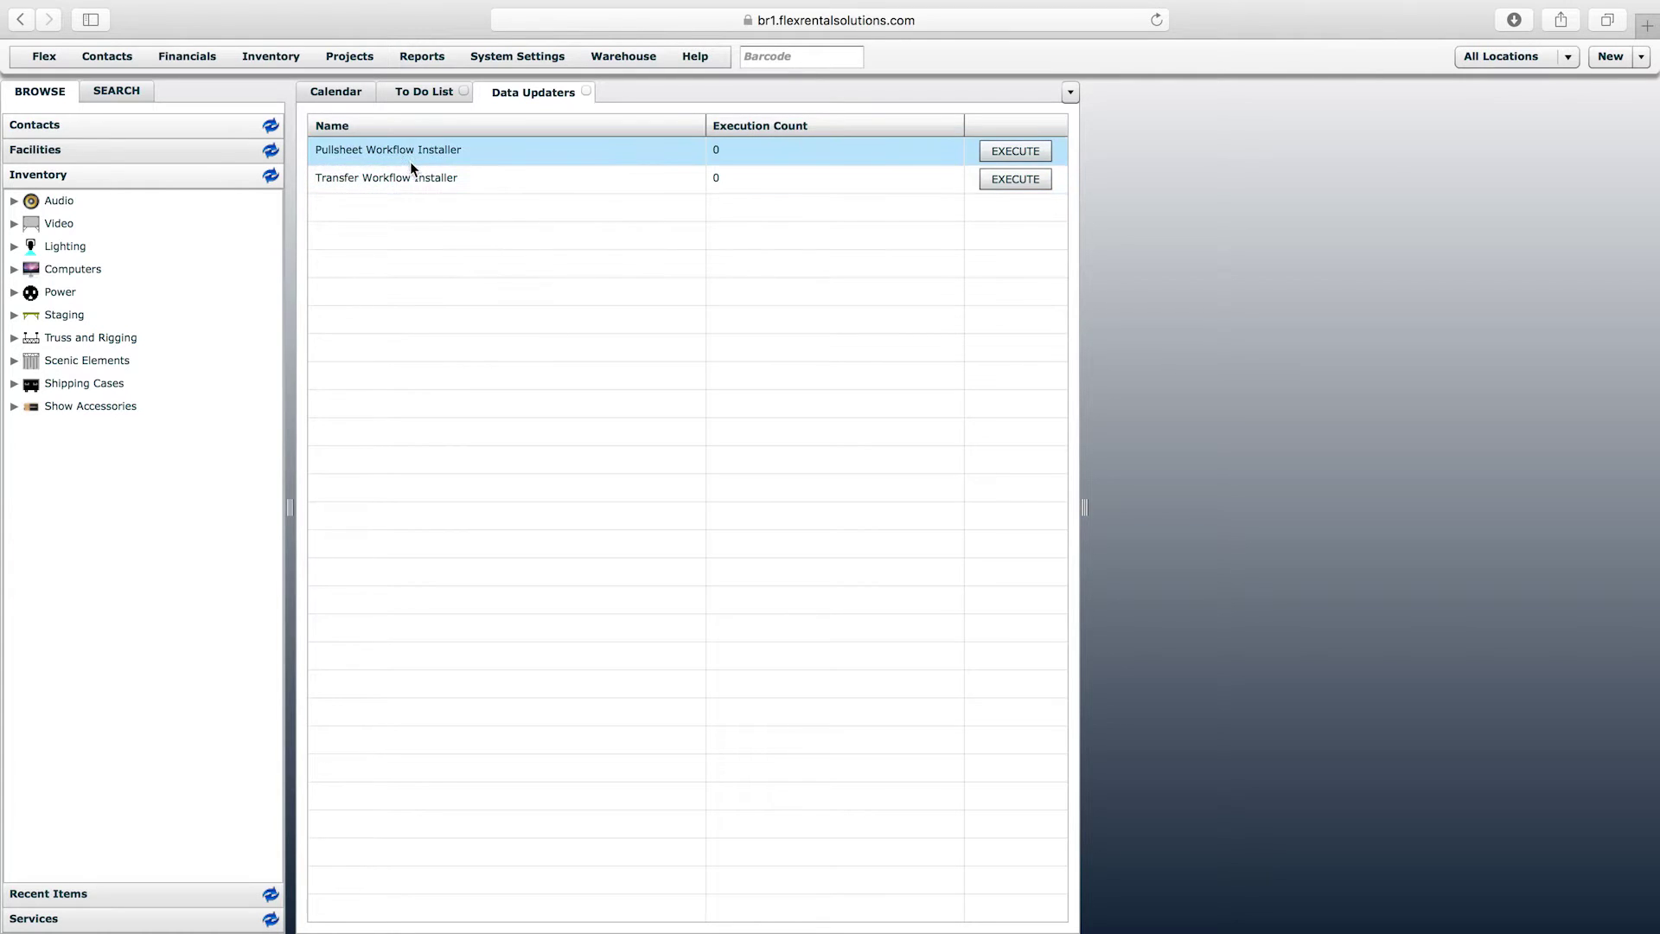
{"action": "left_click", "coordinate": [334, 155]}
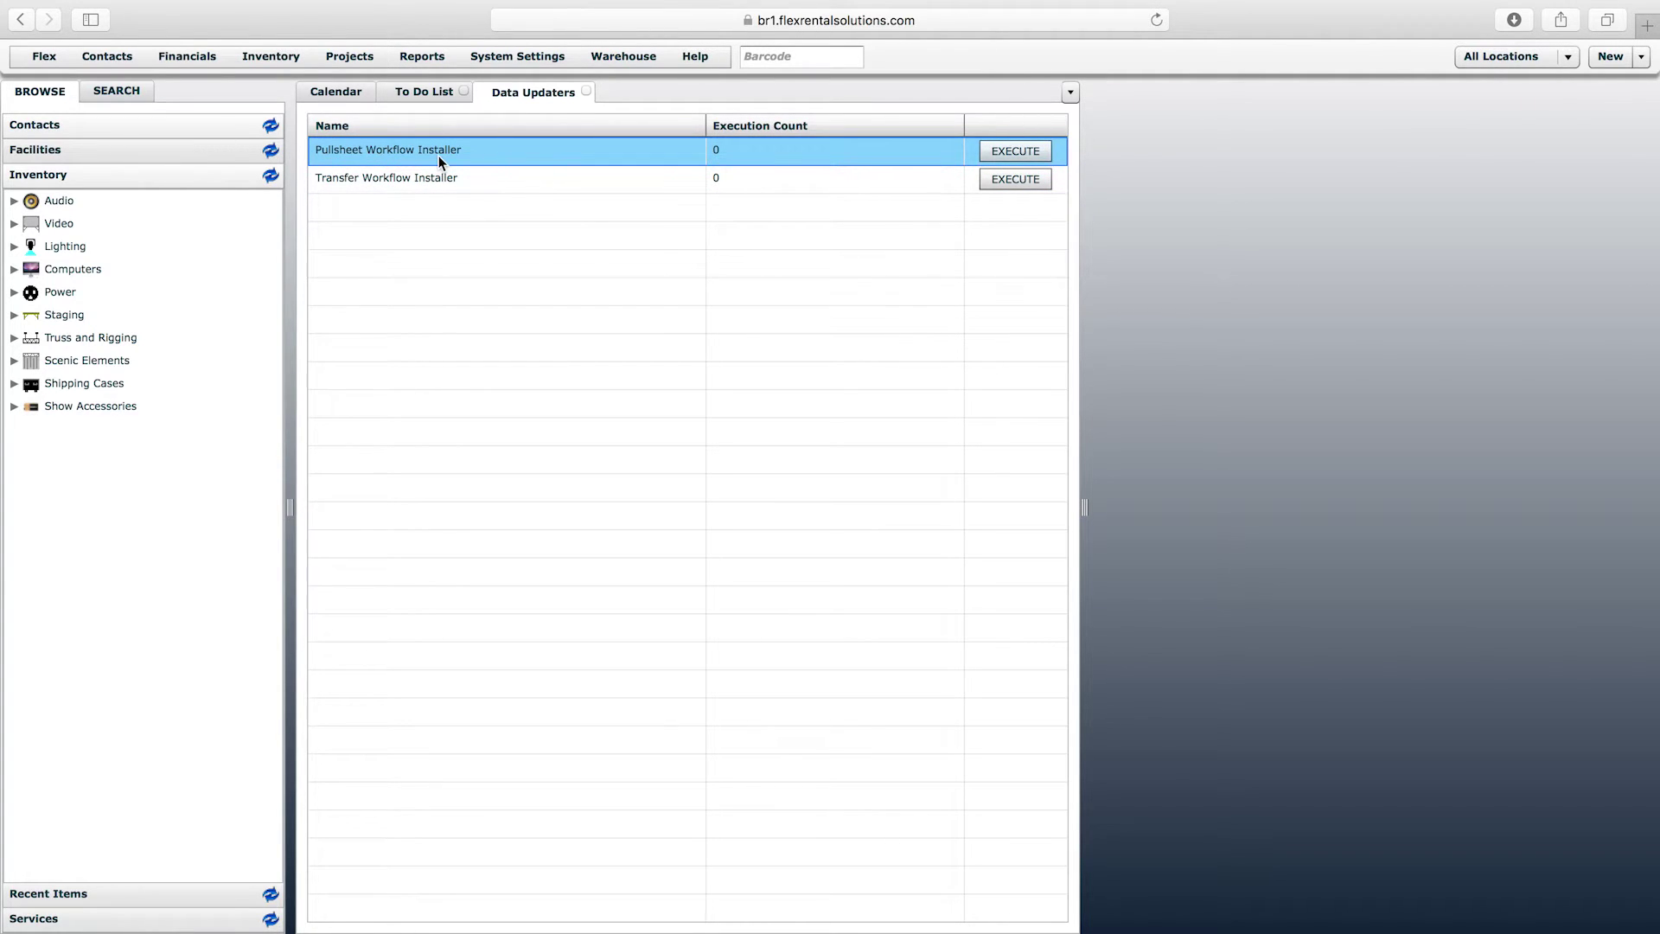
{"action": "left_click", "coordinate": [334, 186]}
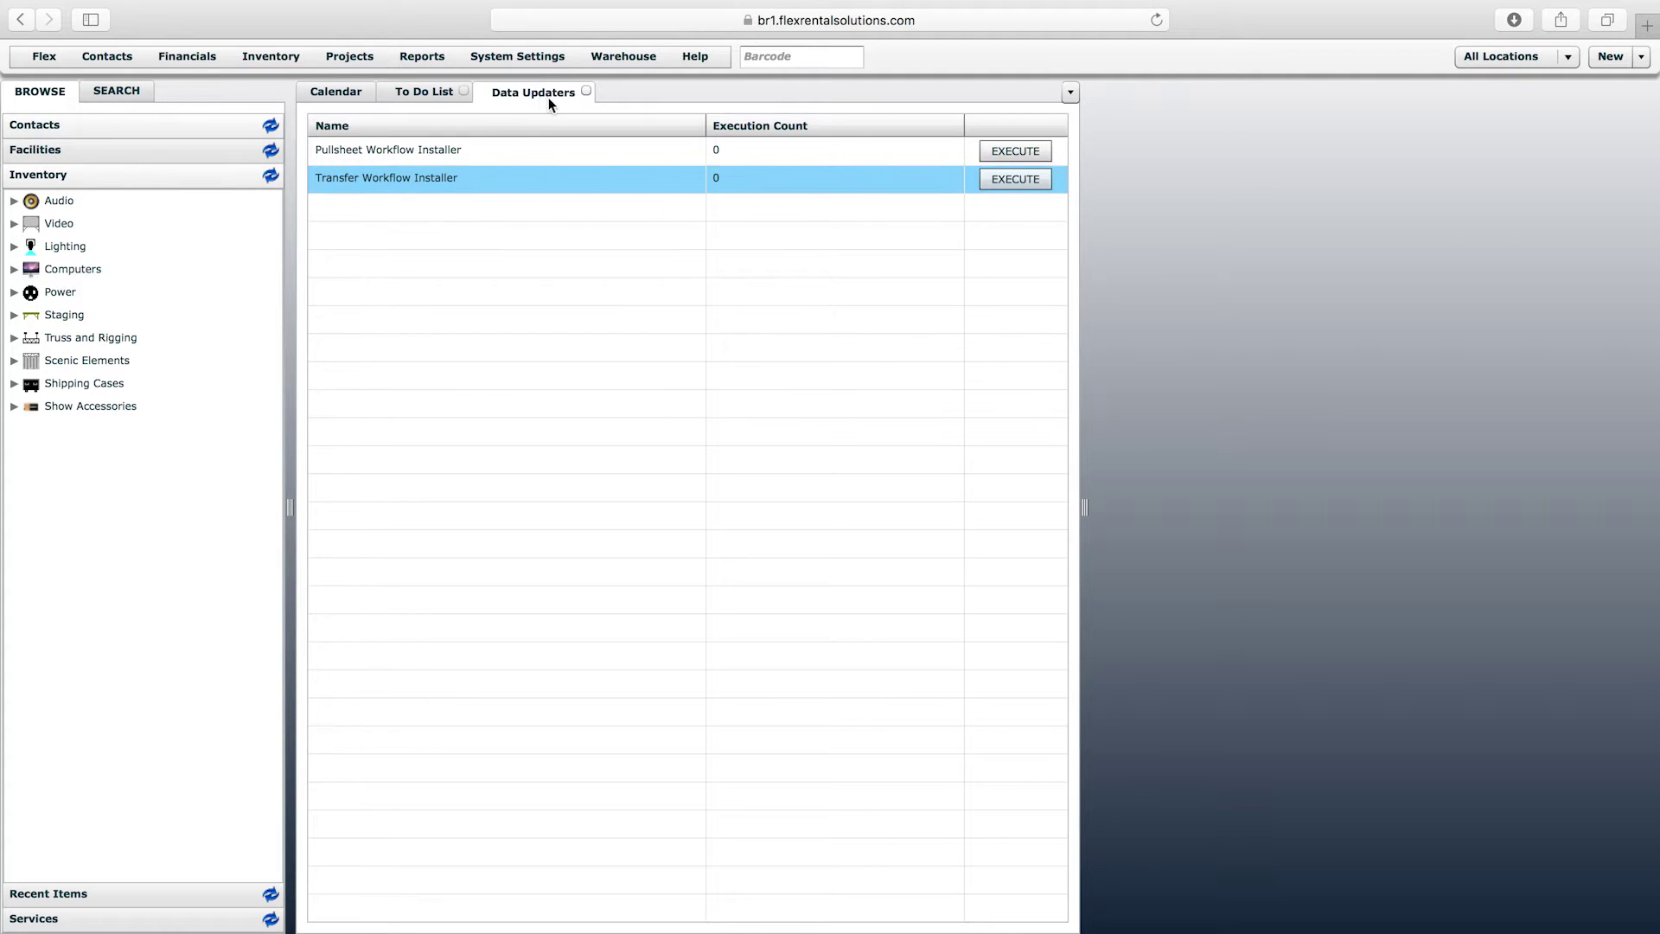
{"action": "left_click", "coordinate": [488, 57]}
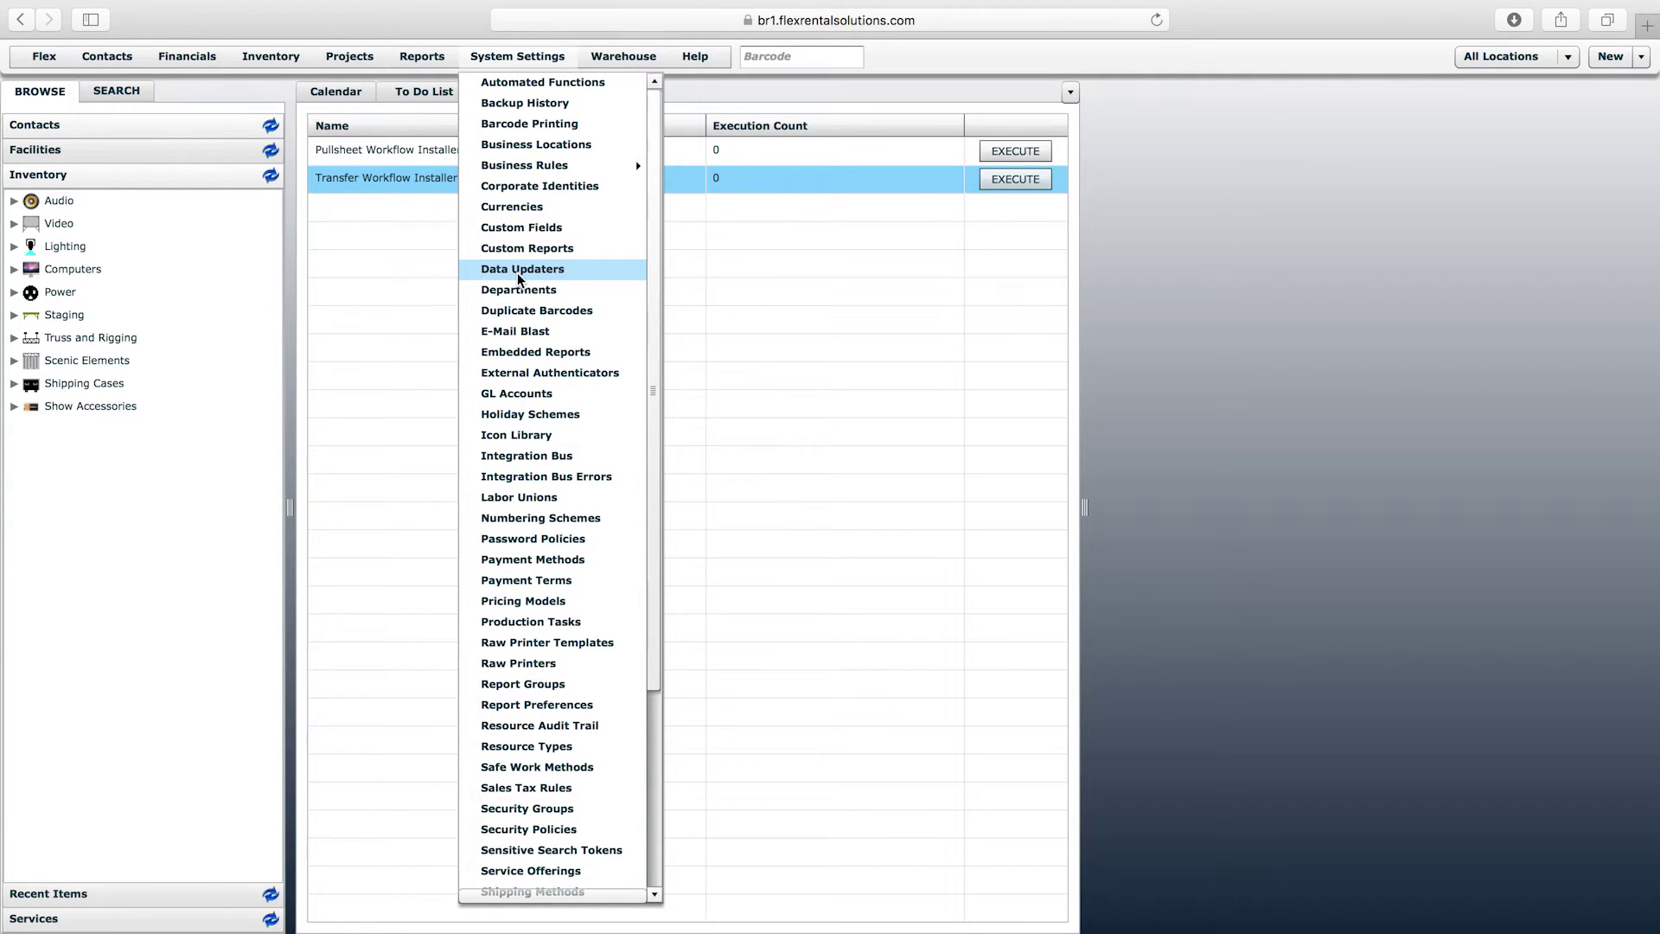
{"action": "left_click", "coordinate": [778, 267]}
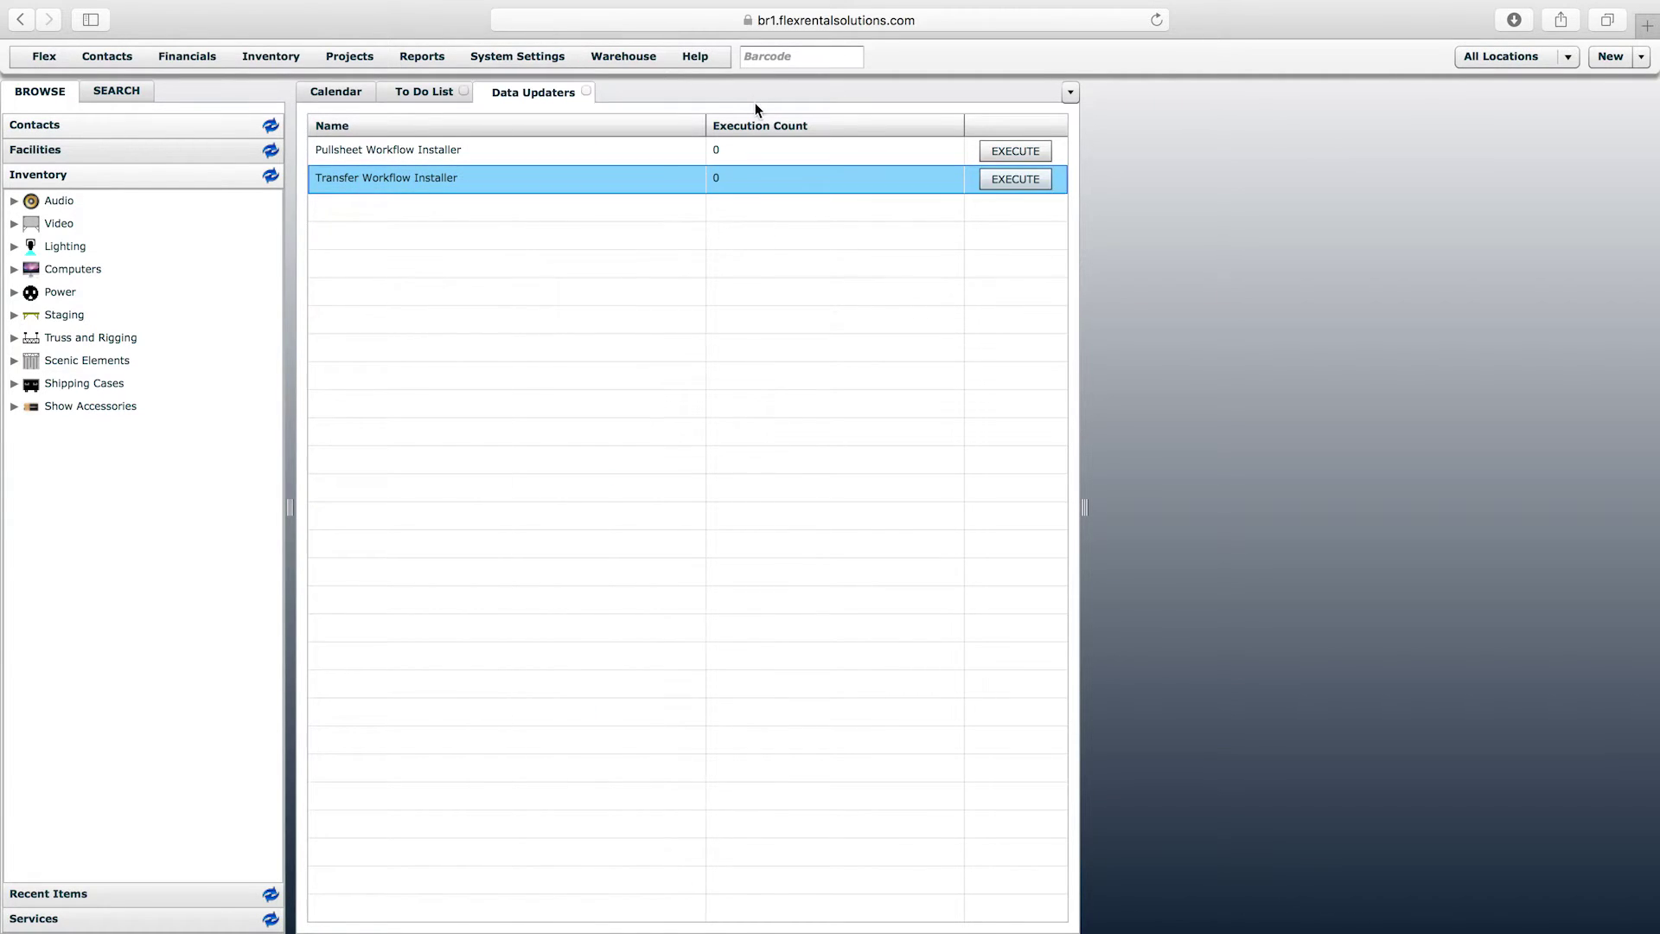
{"action": "left_click", "coordinate": [646, 149]}
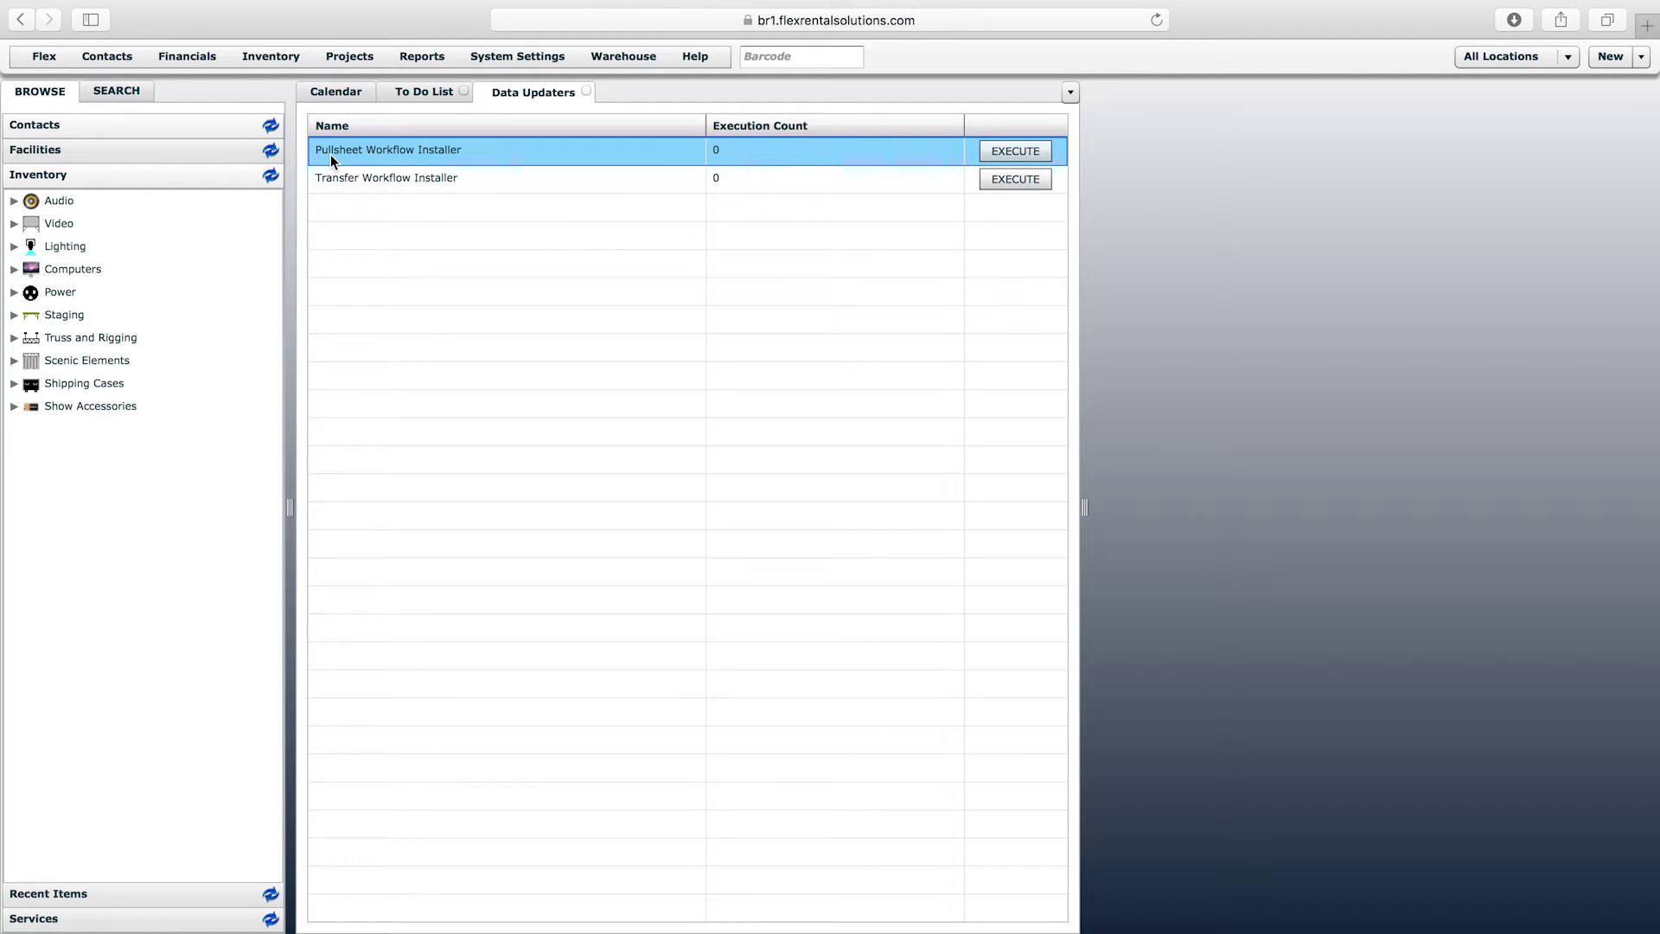
Open the project Workflow list and locate the existing Pull Sheet and Manifest Workflow entries.
{"action": "left_click", "coordinate": [355, 56]}
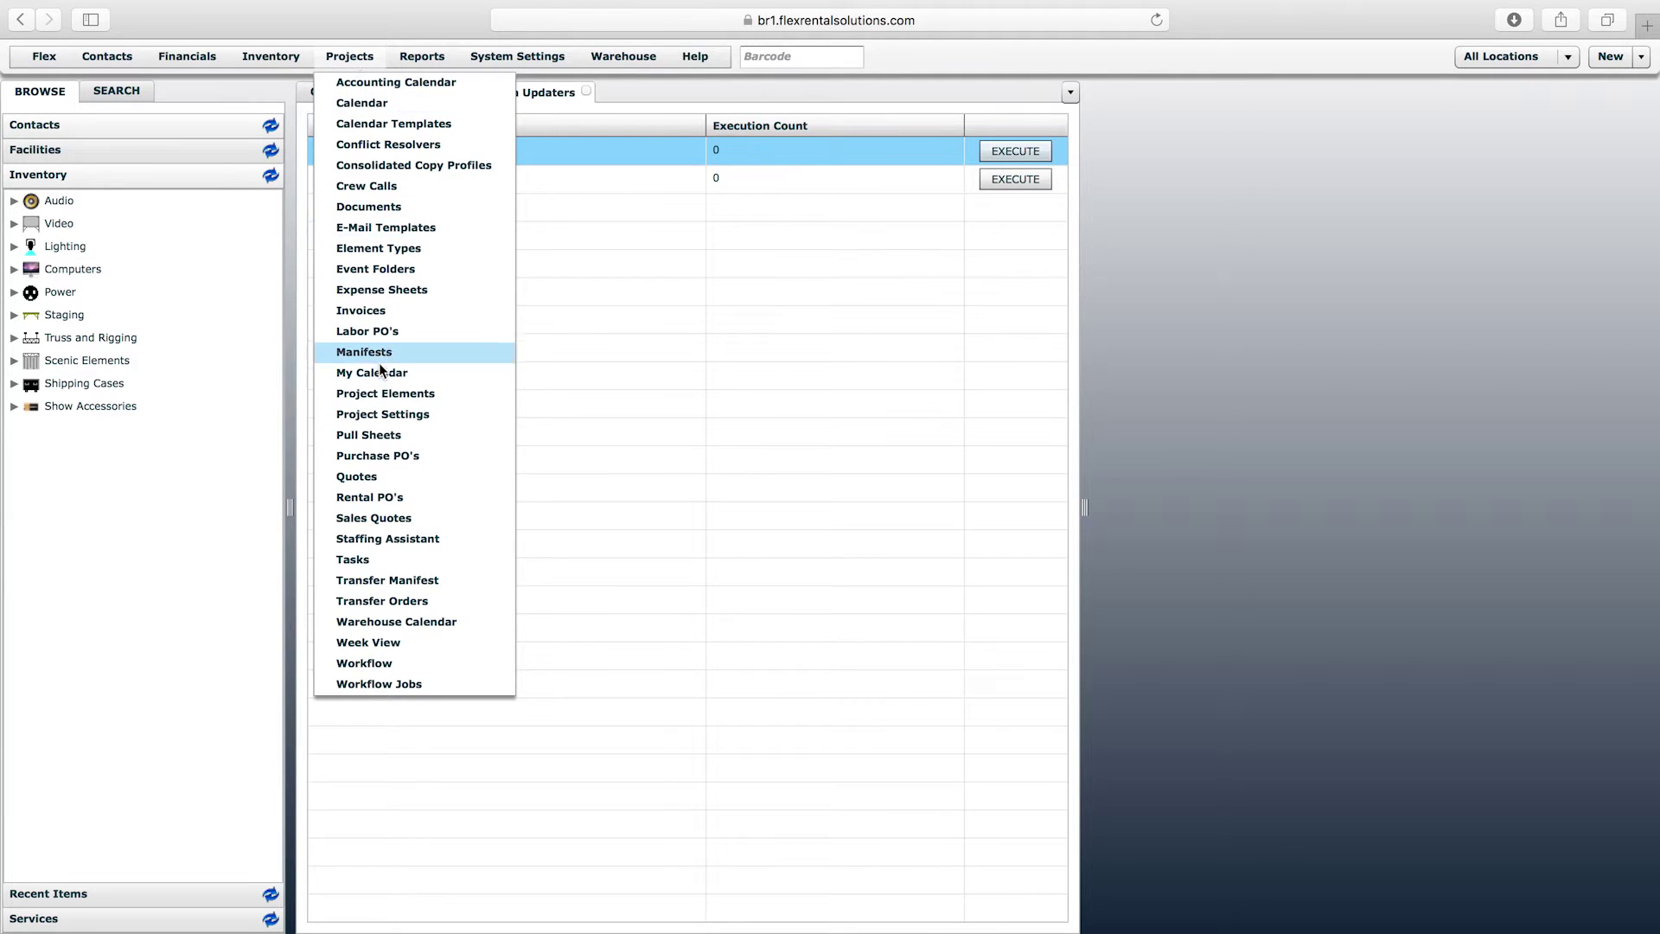
{"action": "left_click", "coordinate": [377, 663]}
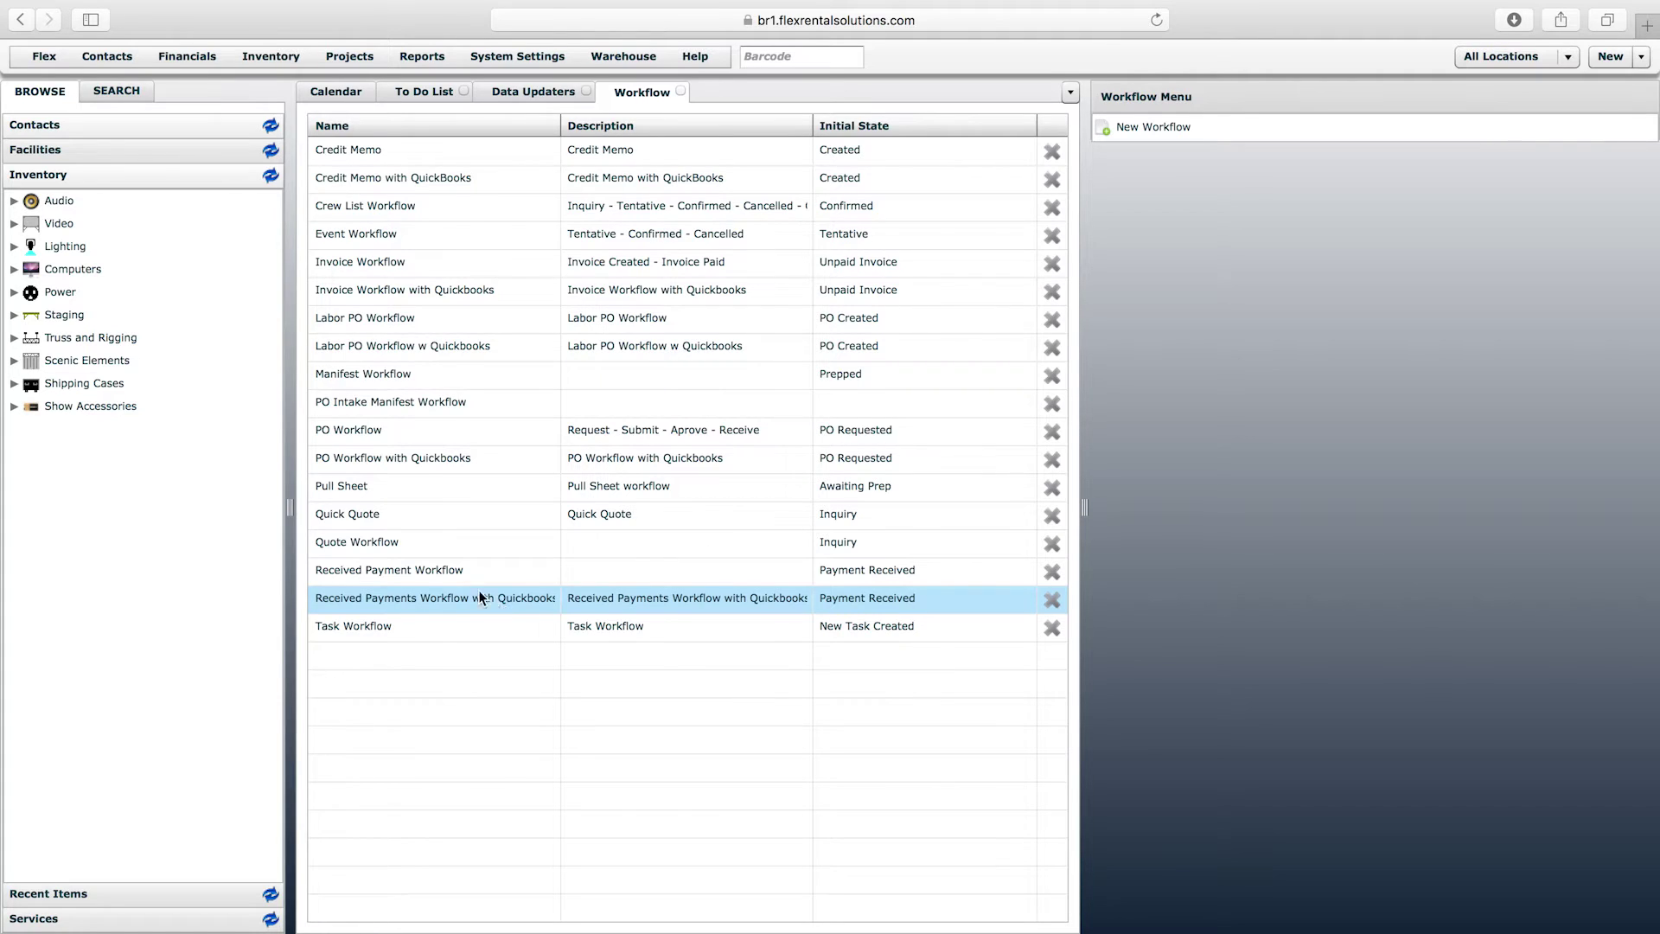
{"action": "left_click", "coordinate": [340, 497]}
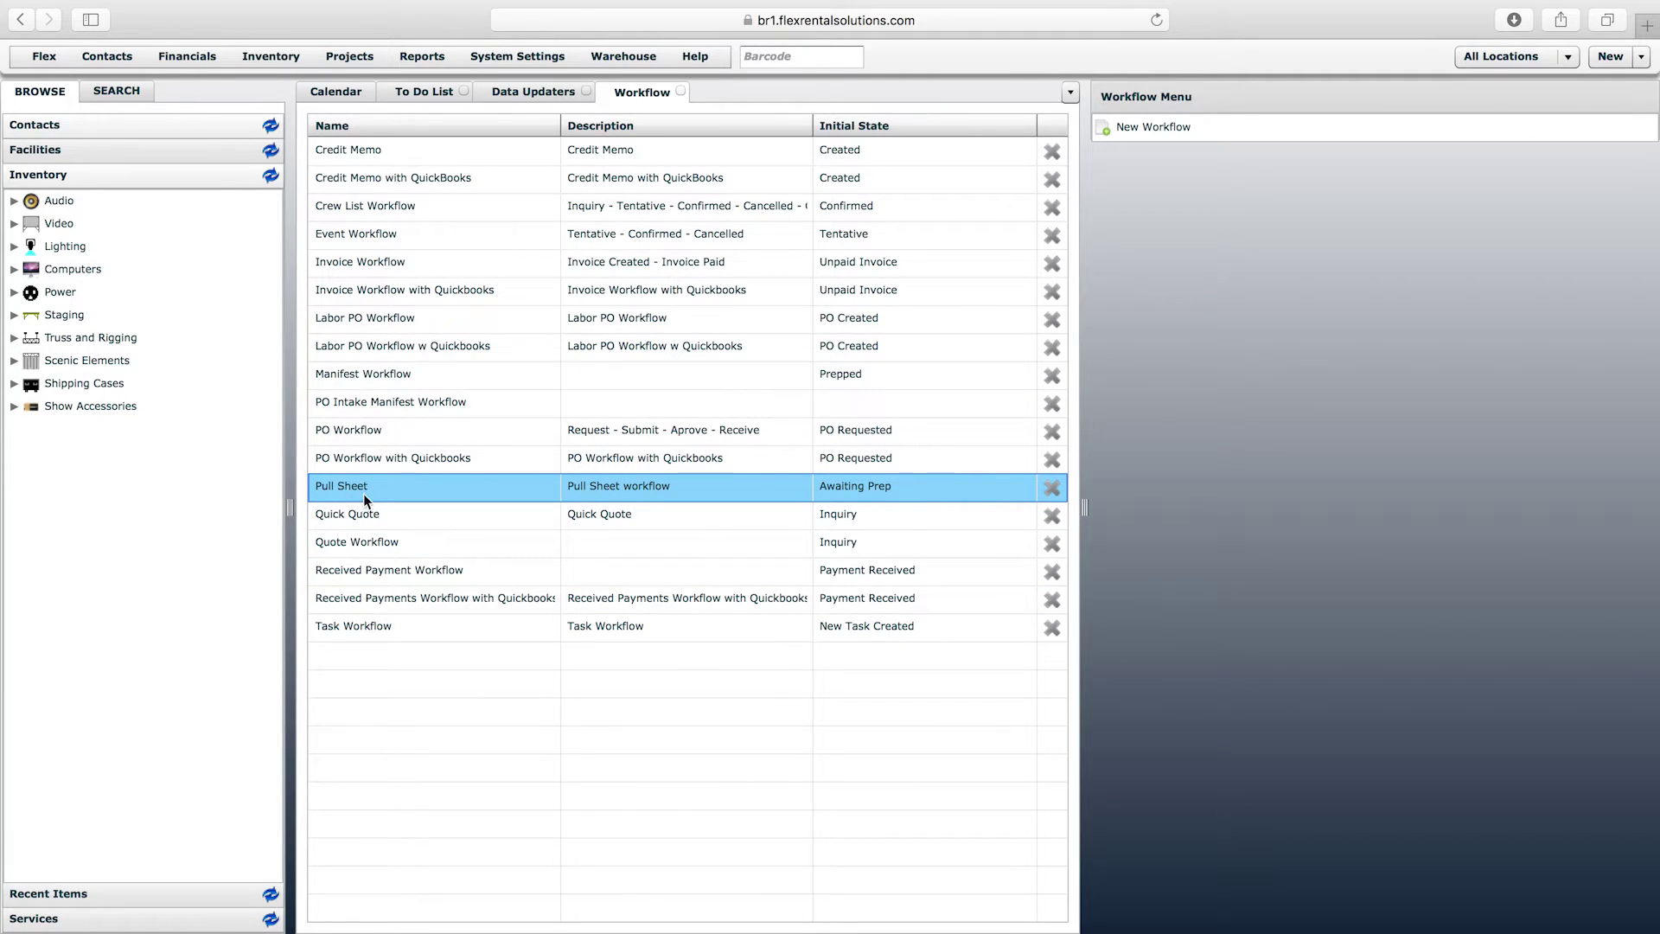
{"action": "left_click", "coordinate": [372, 382]}
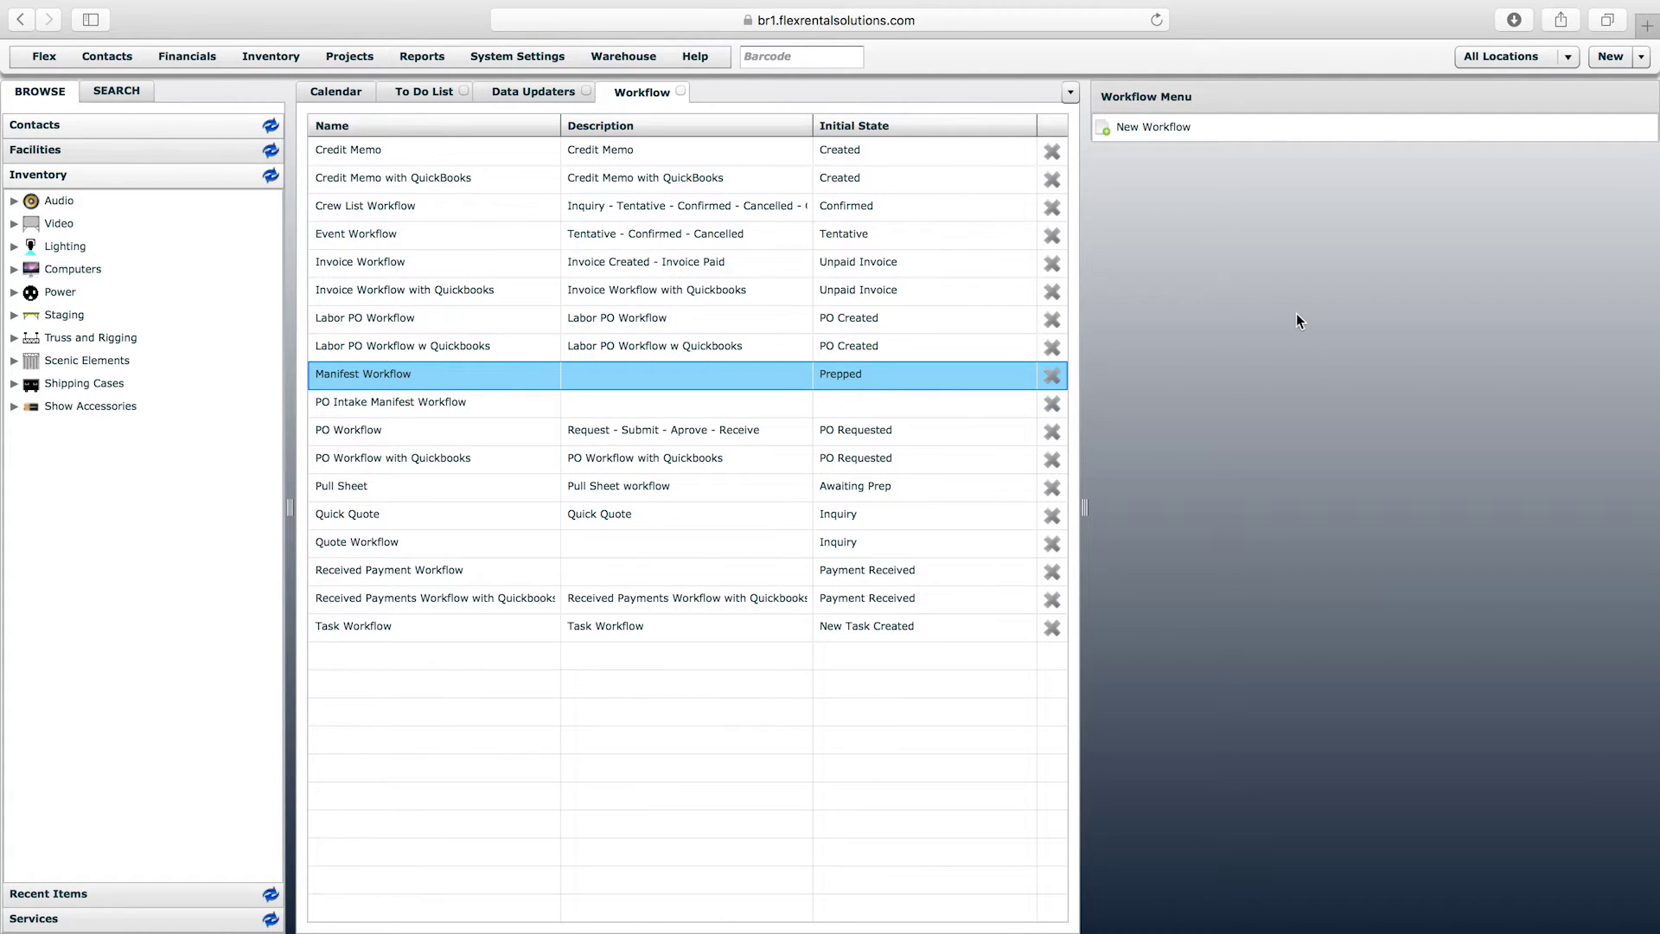
{"action": "left_click", "coordinate": [1546, 57]}
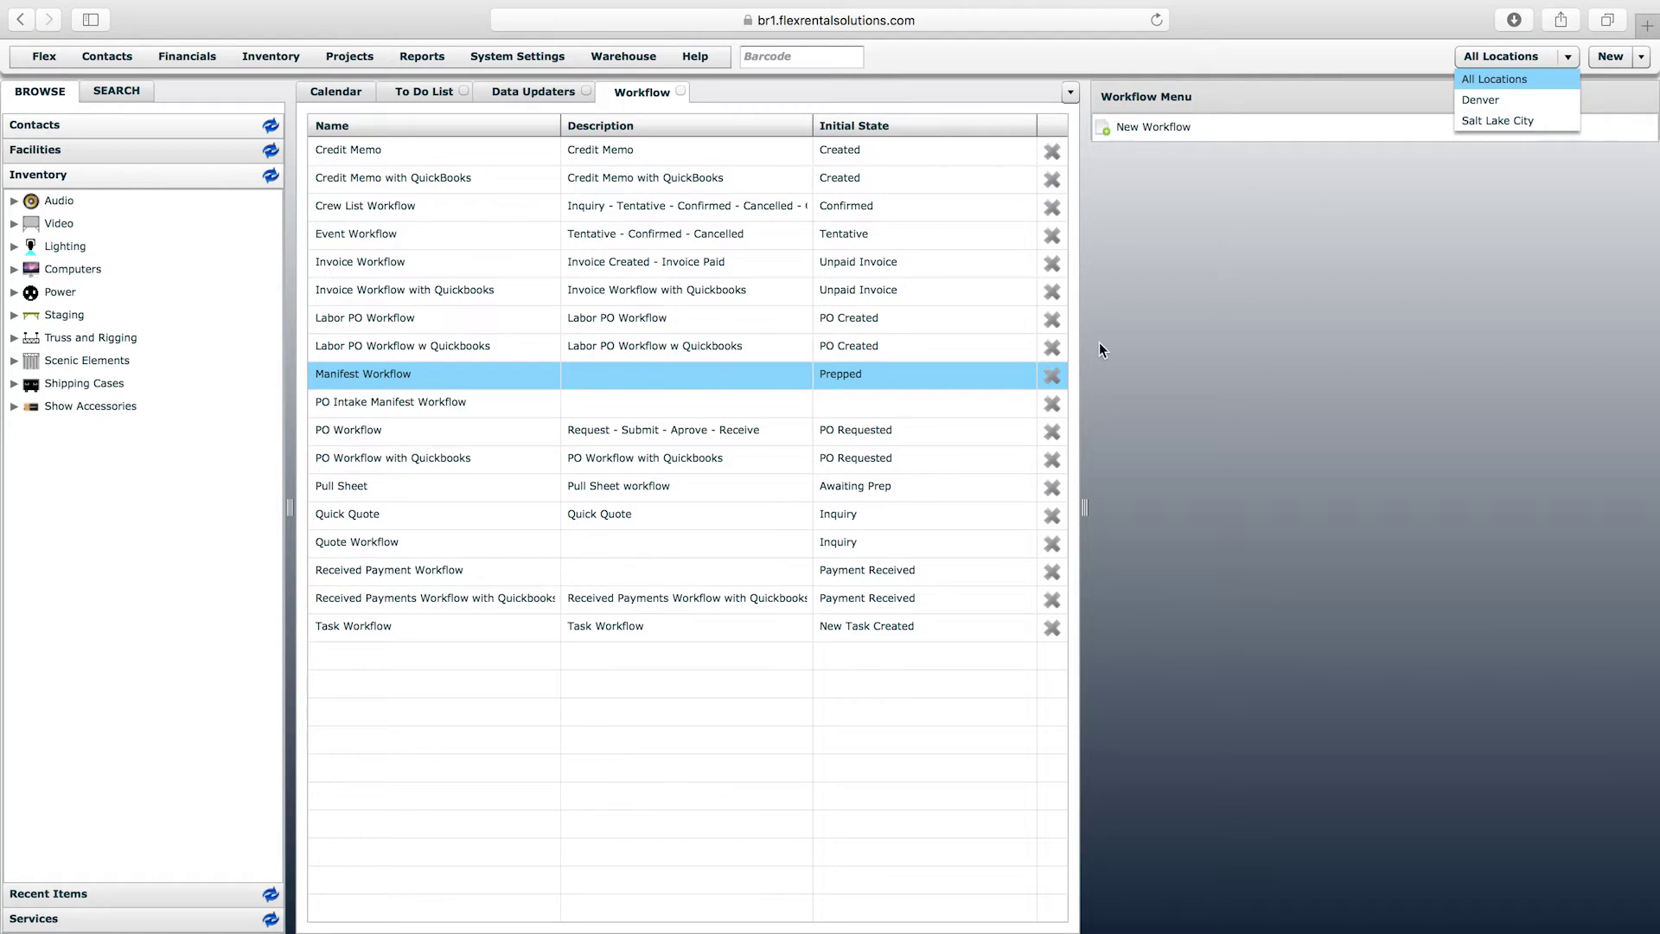
{"action": "left_click", "coordinate": [354, 662]}
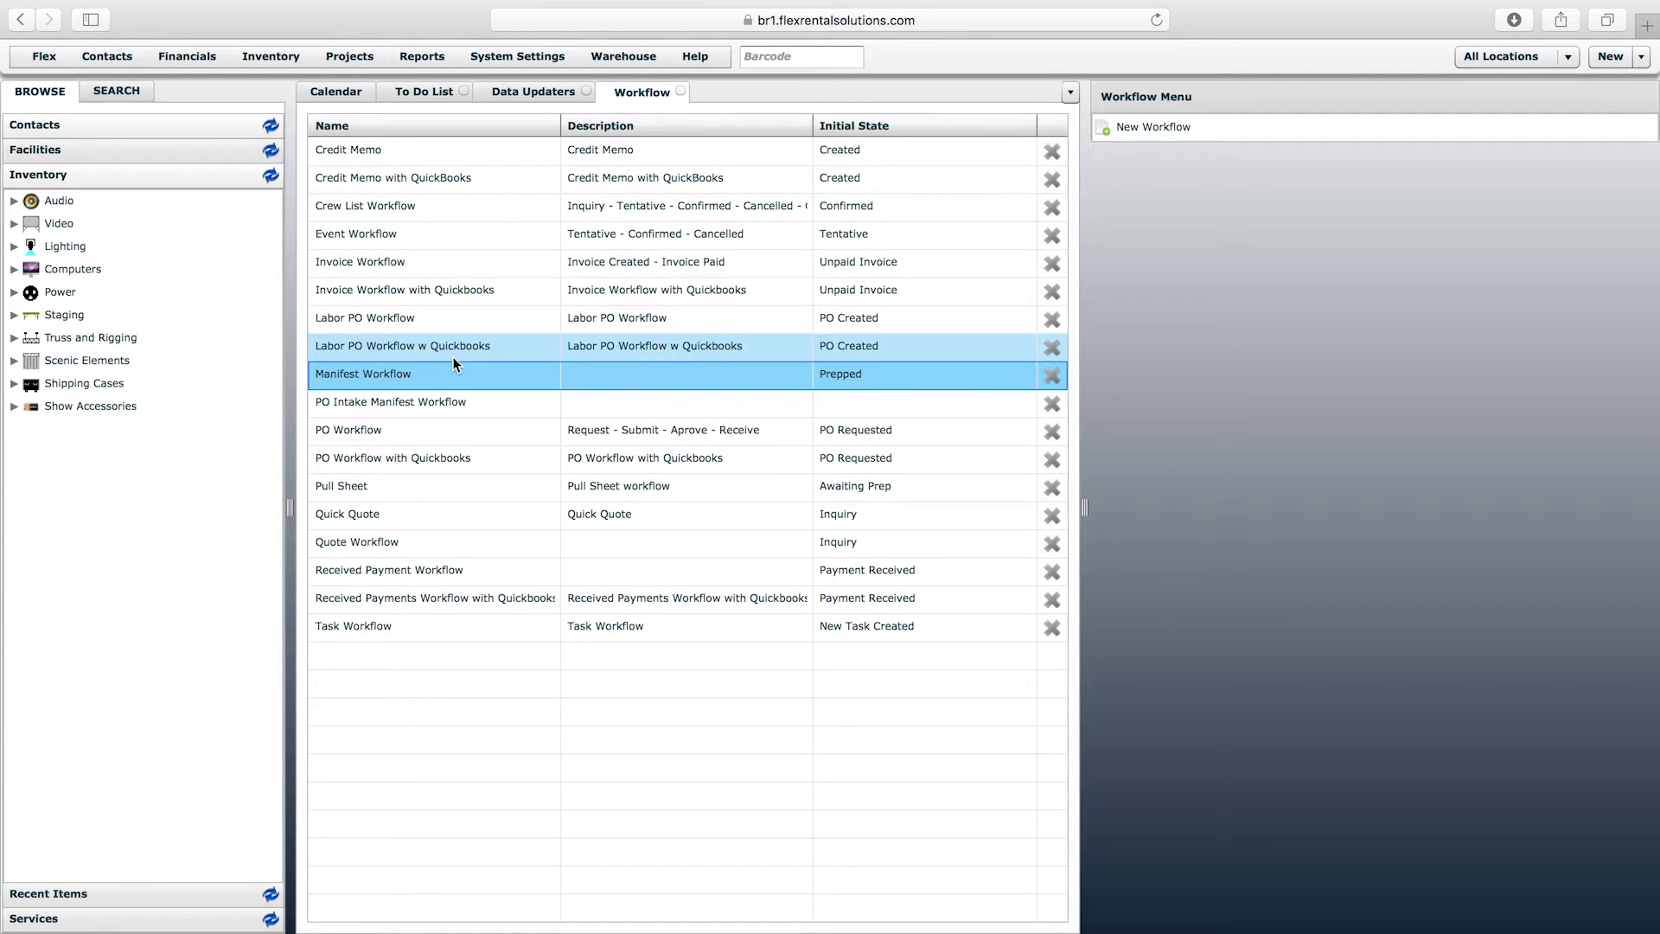
Open the Pull Sheet workflow and the Manifest Workflow to review their states and actions.
{"action": "double_click", "coordinate": [350, 489]}
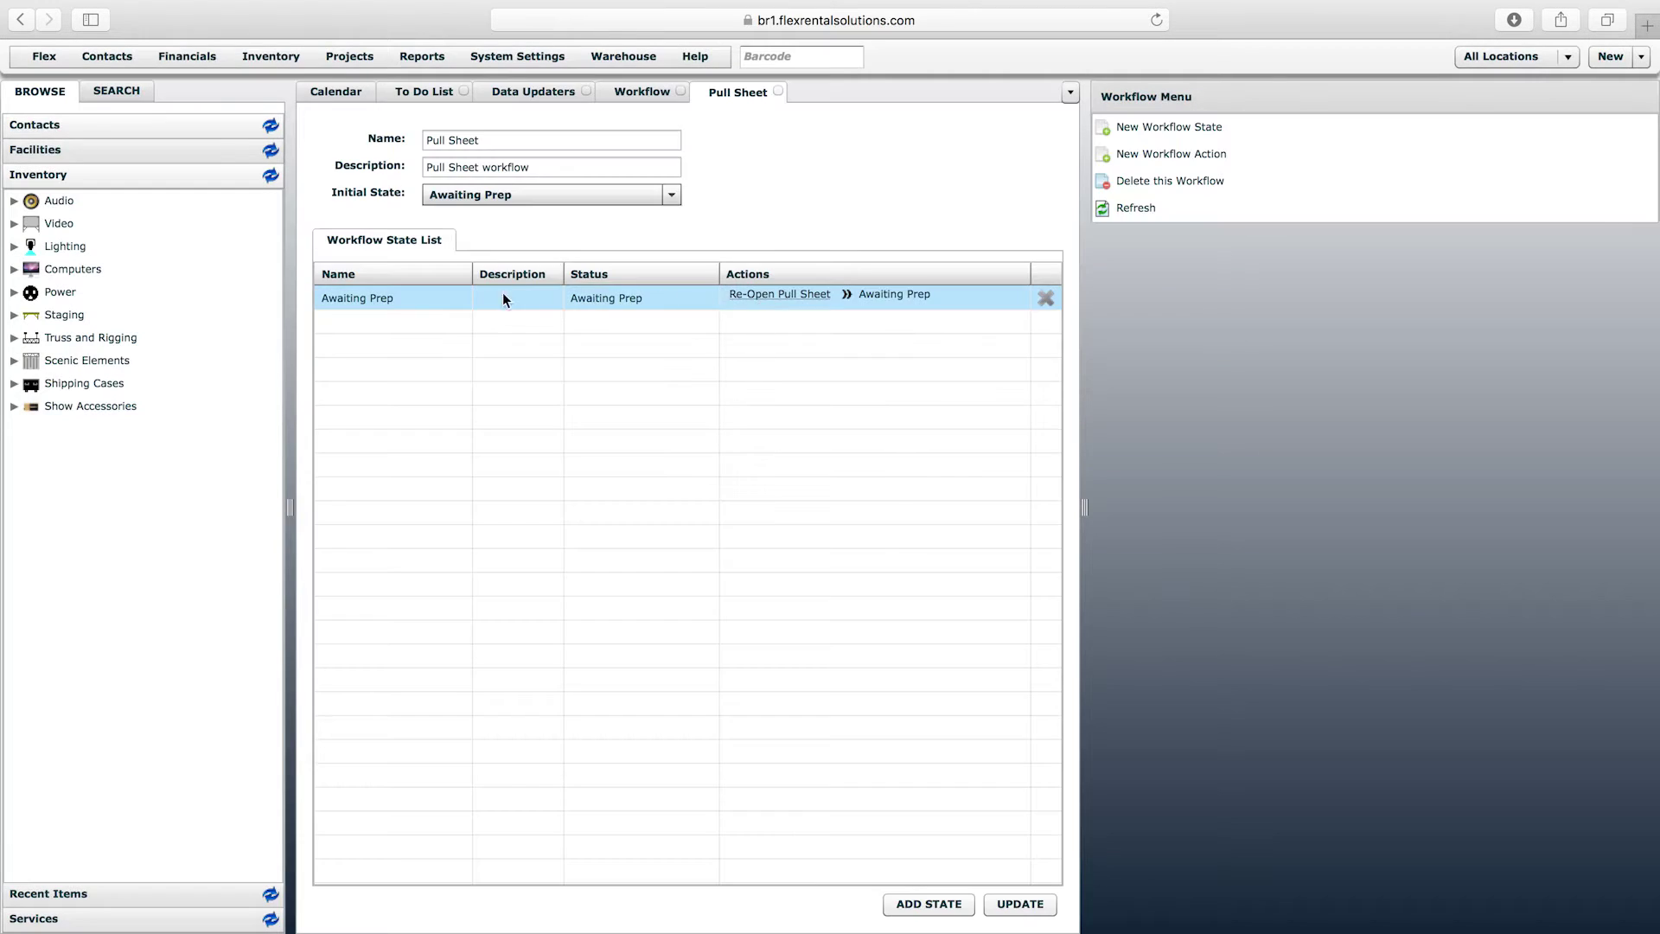
{"action": "left_click", "coordinate": [380, 302]}
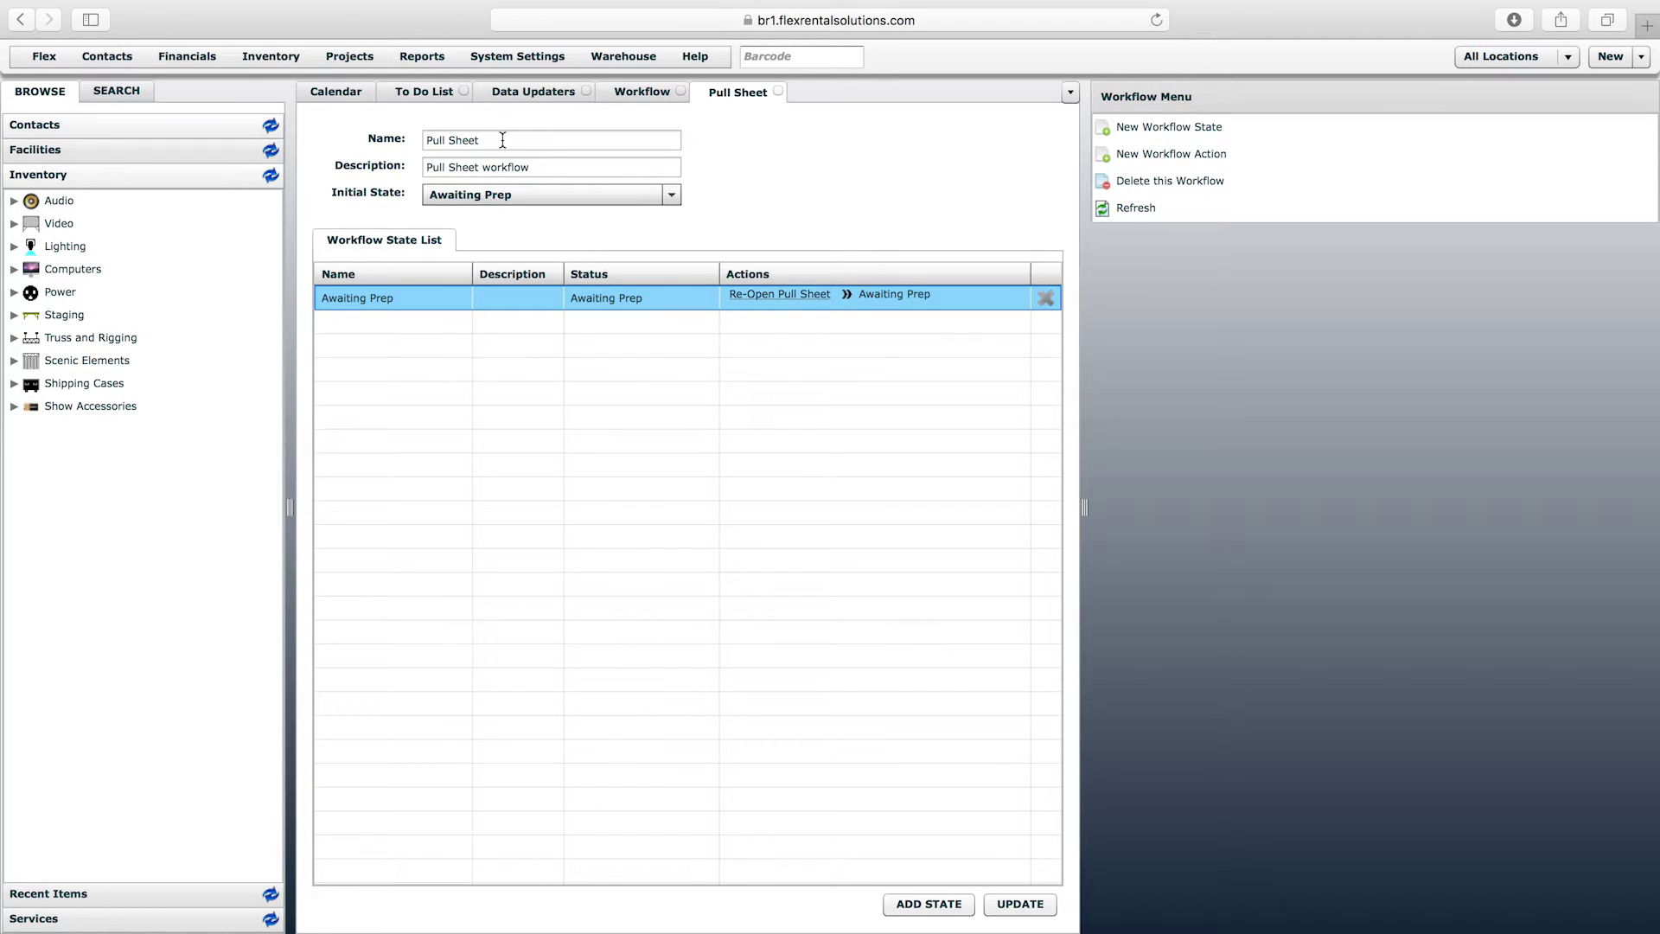
{"action": "left_click", "coordinate": [639, 95]}
{"action": "double_click", "coordinate": [392, 375]}
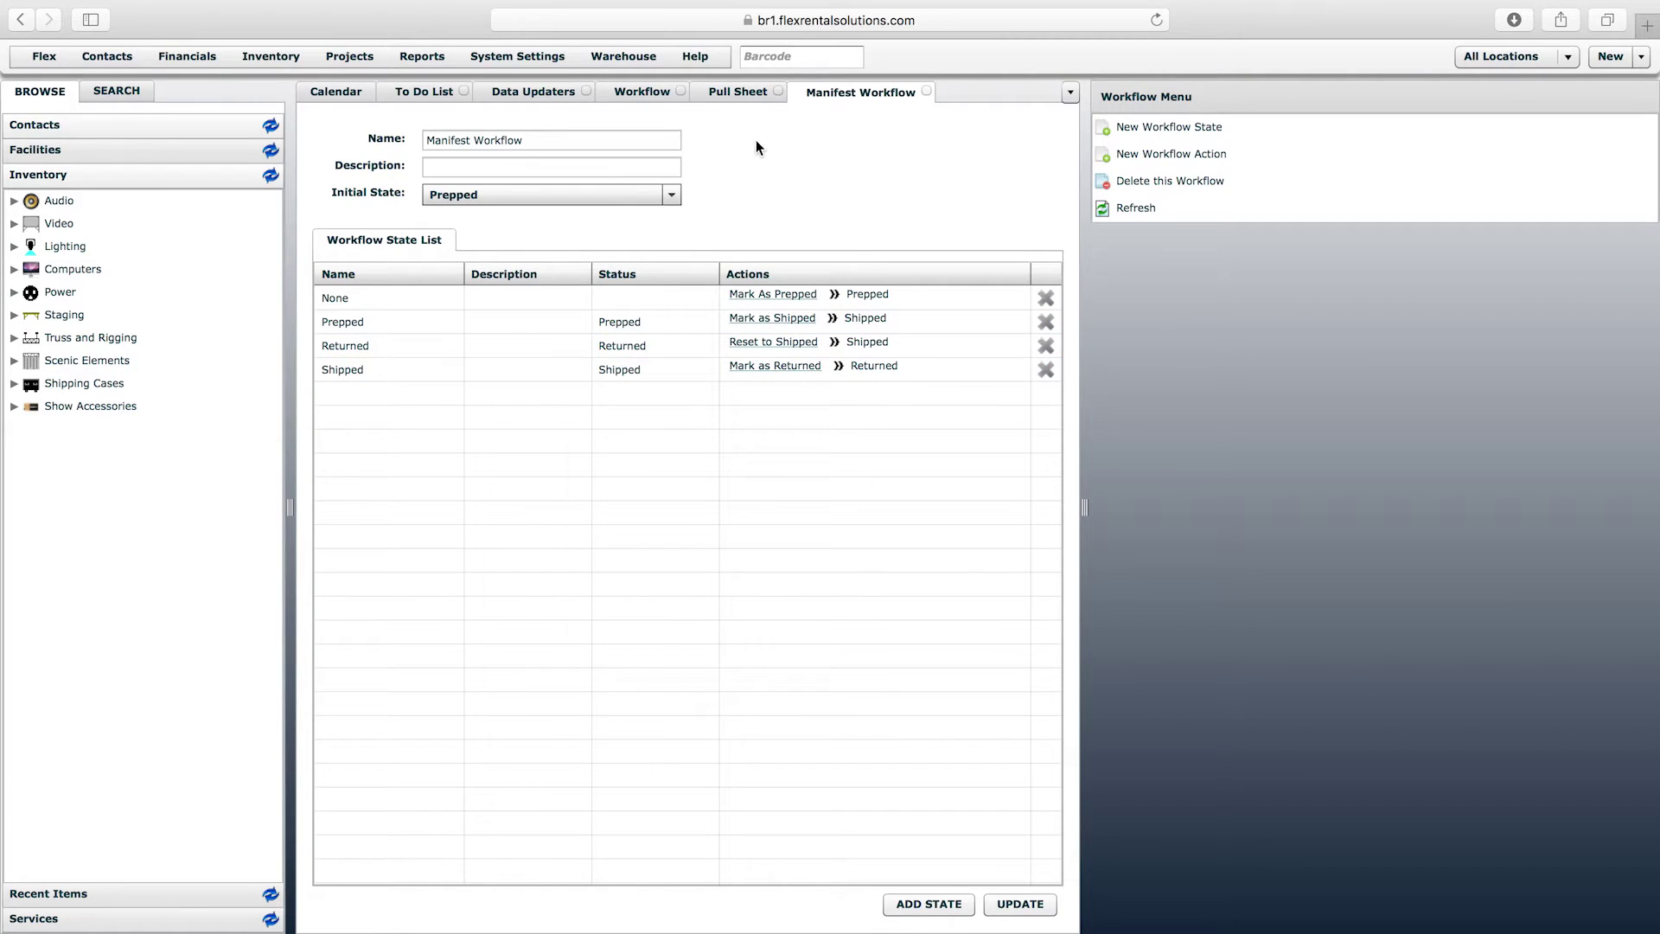
Close the Pull Sheet and Manifest Workflow records and return to the Data Updaters list.
{"action": "left_click", "coordinate": [553, 94]}
{"action": "left_click", "coordinate": [430, 157]}
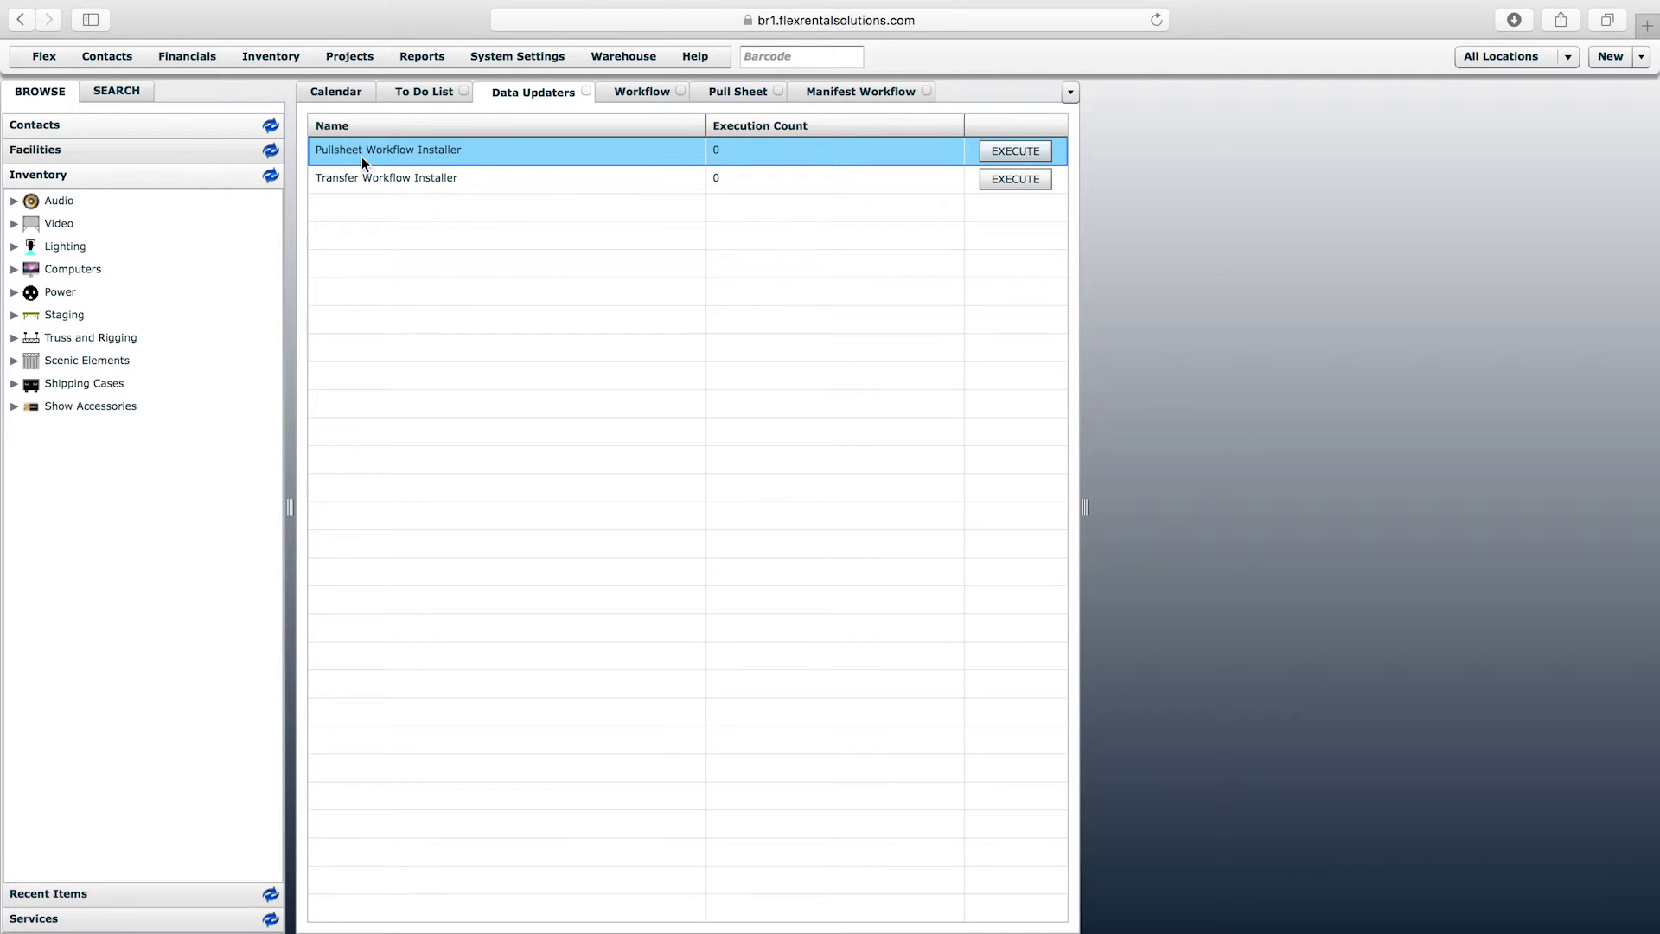
{"action": "left_click", "coordinate": [344, 185]}
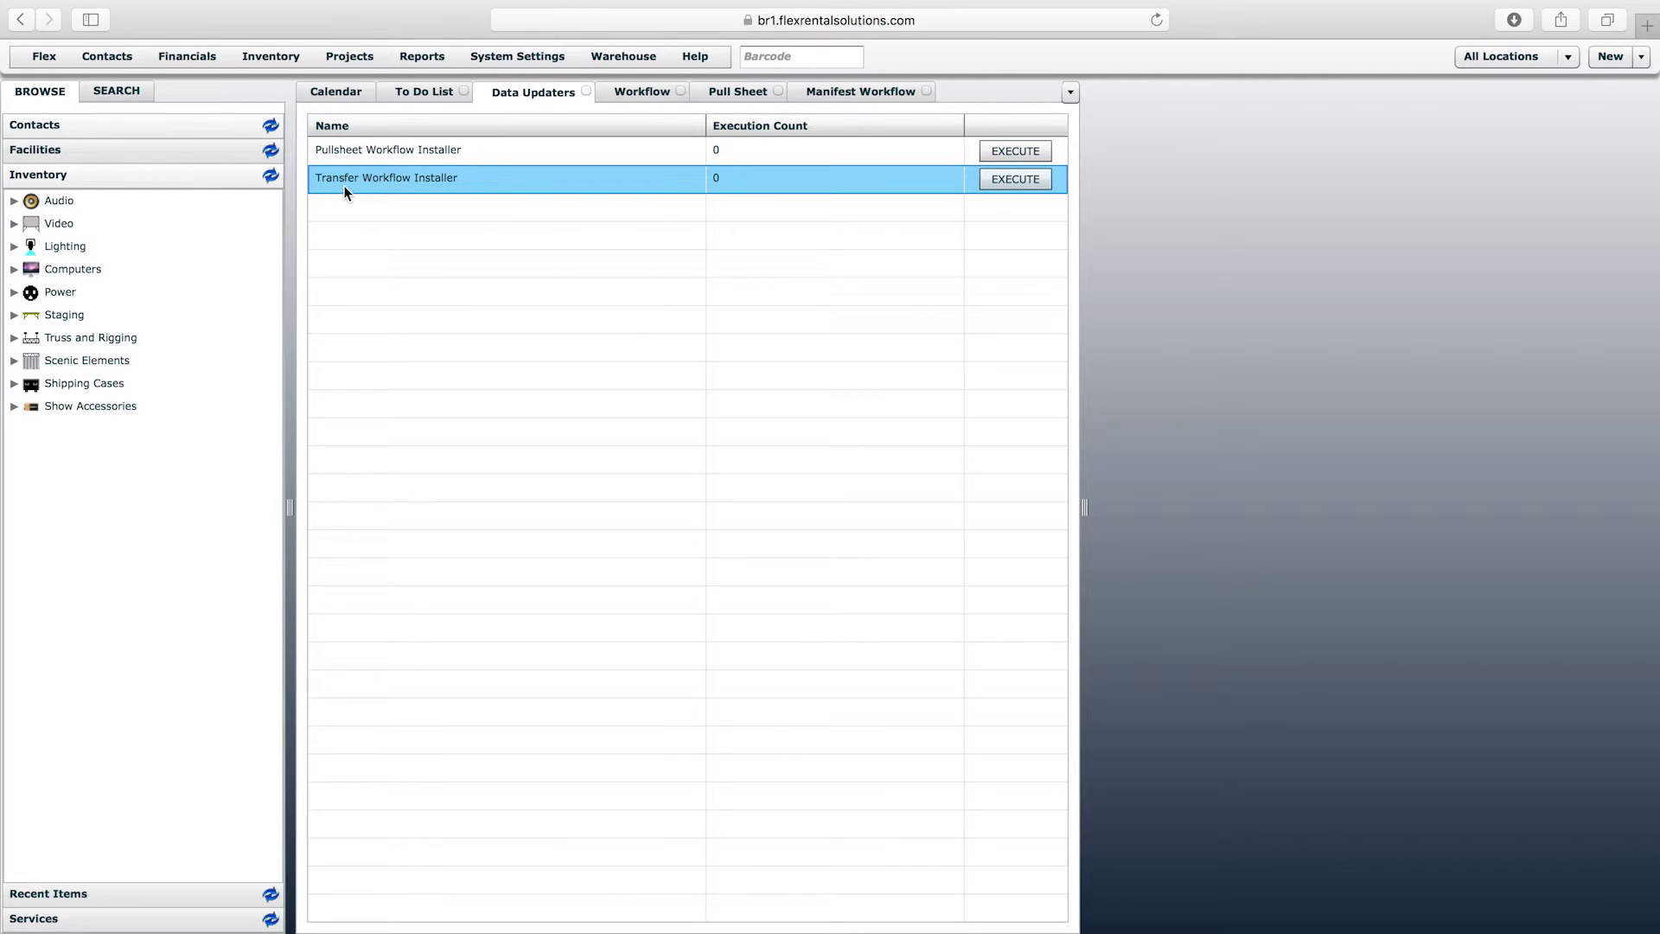
{"action": "left_click", "coordinate": [779, 91]}
{"action": "left_click", "coordinate": [830, 92]}
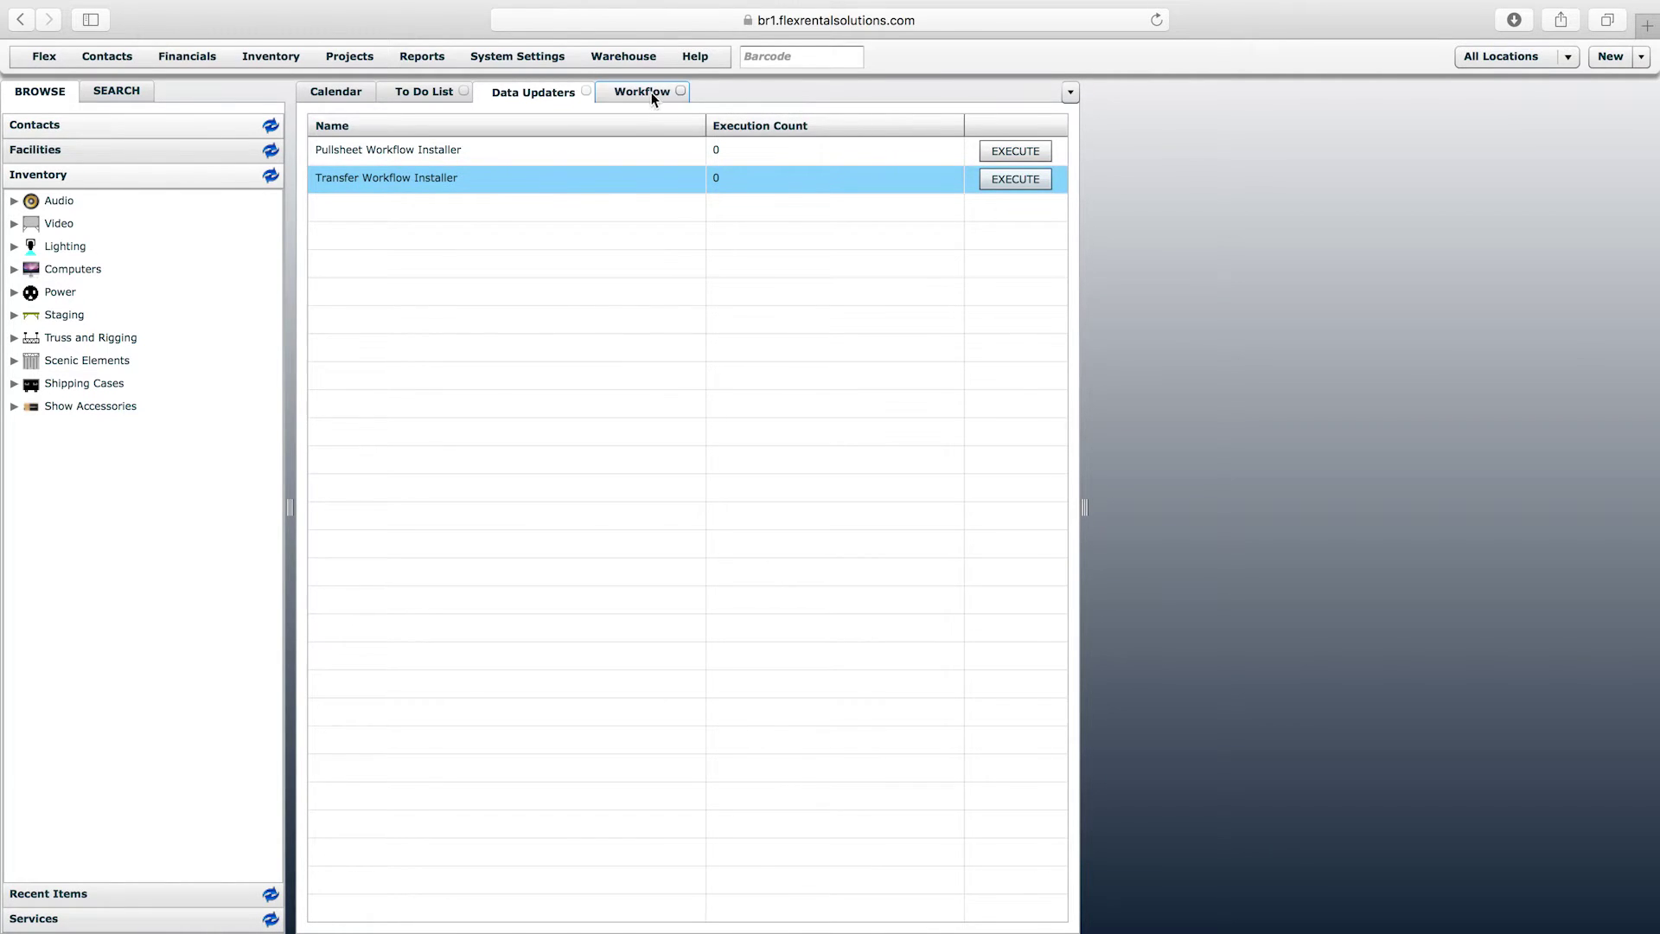
{"action": "left_click", "coordinate": [642, 94]}
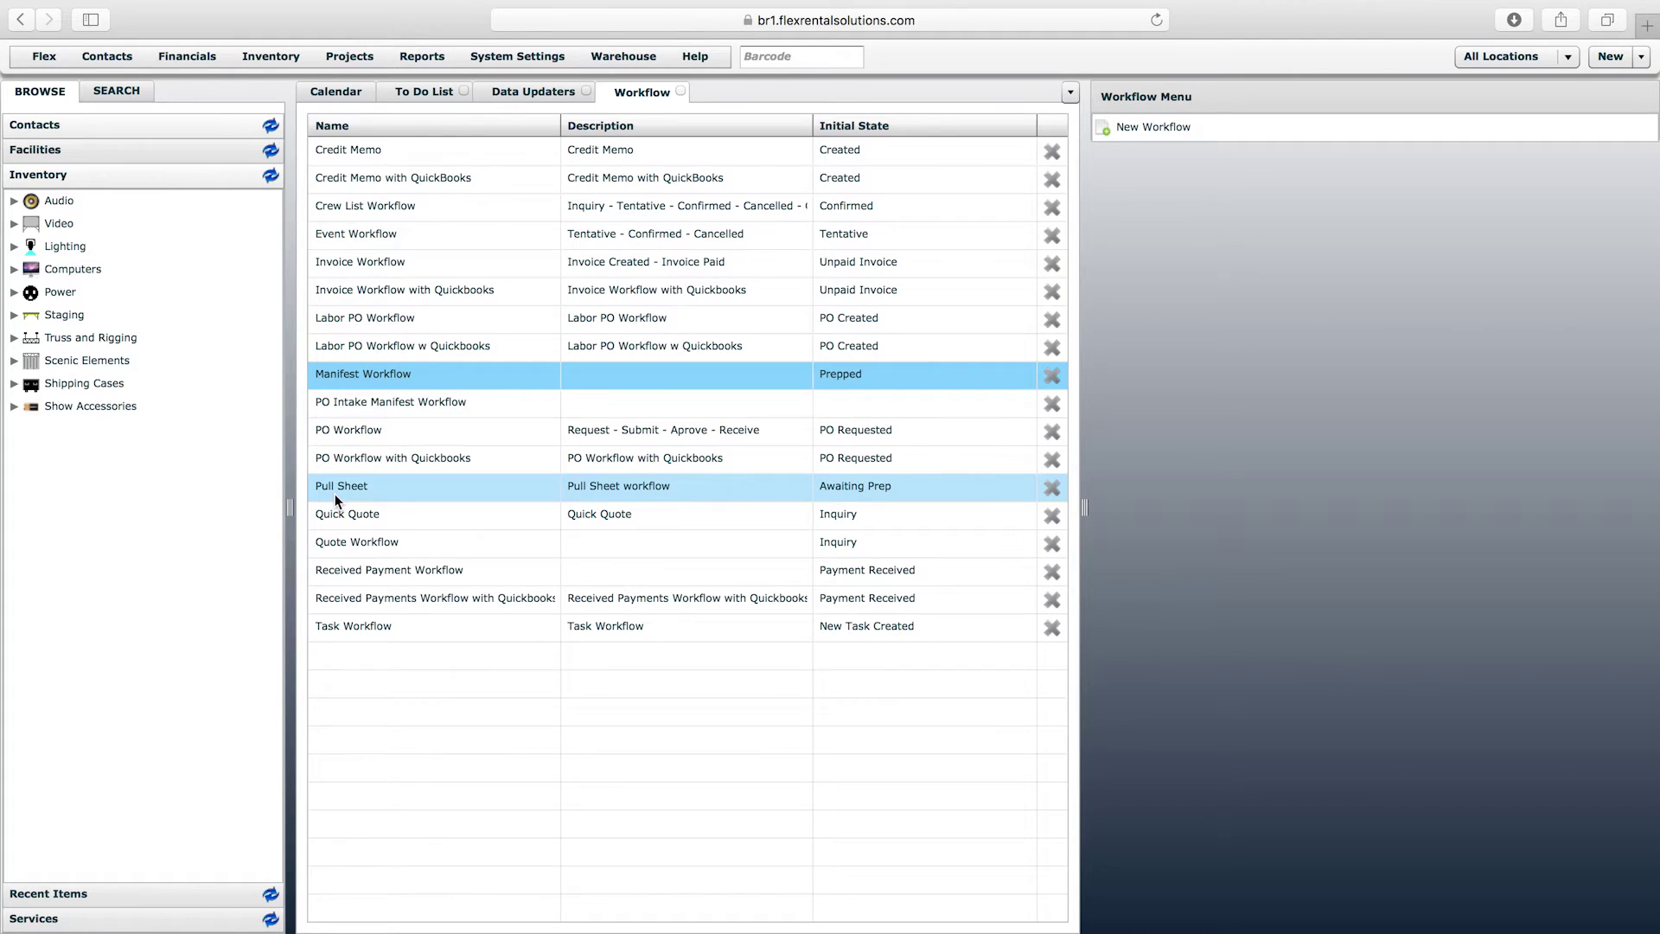
{"action": "left_click", "coordinate": [543, 91]}
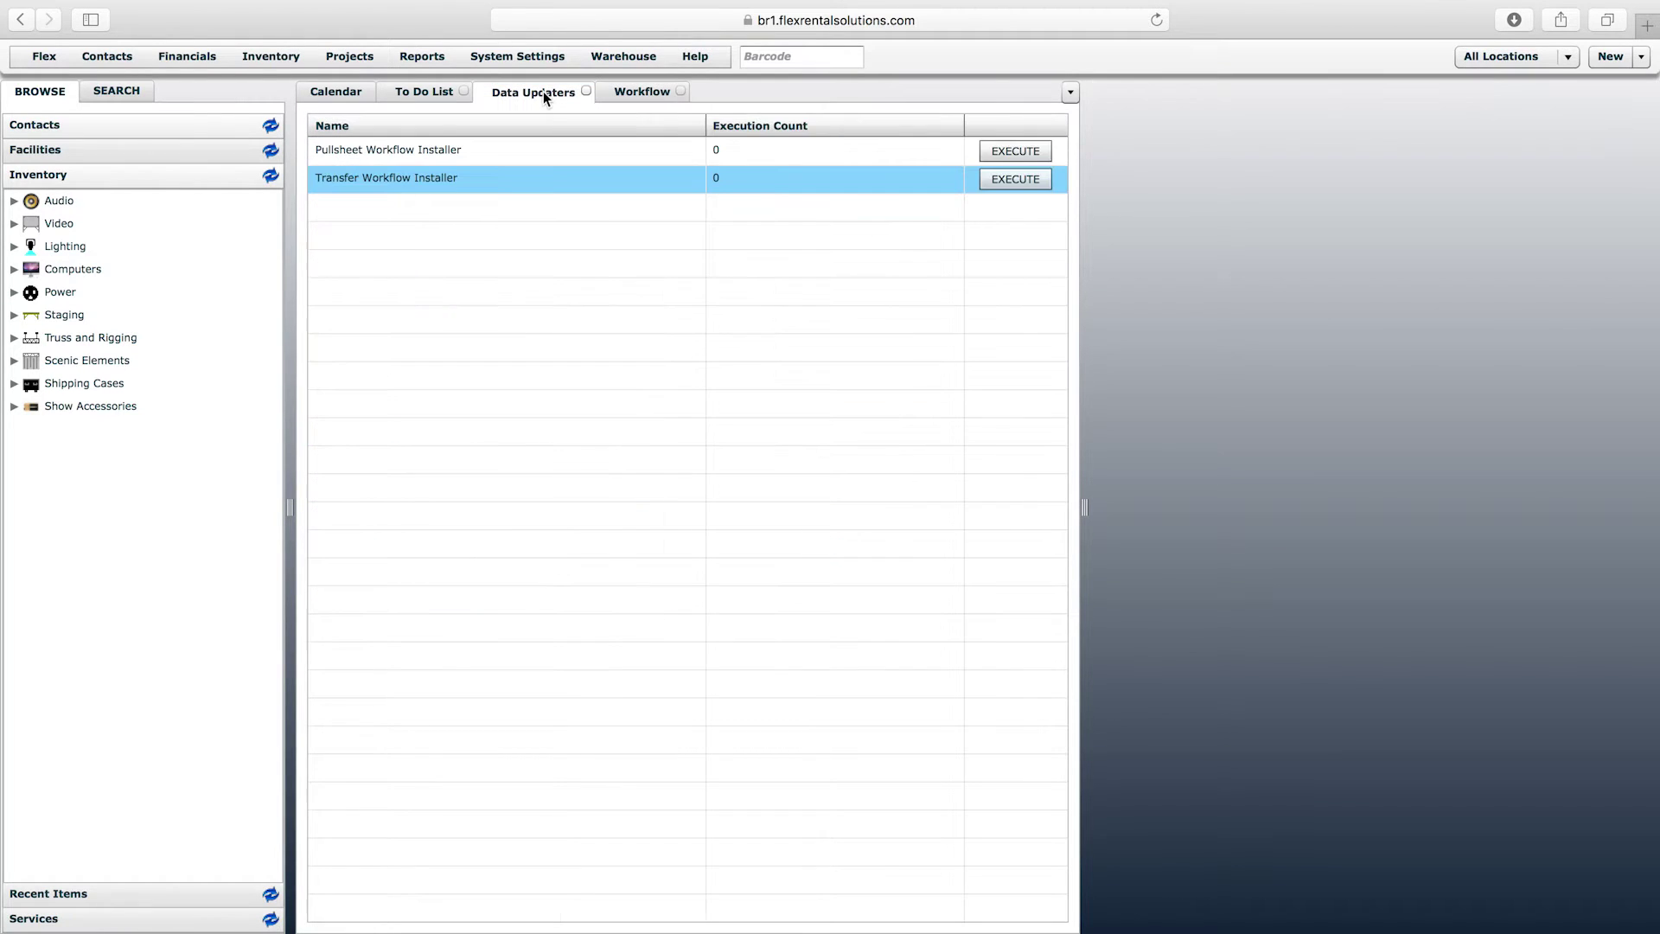
Execute the Pullsheet Workflow Installer data updater and confirm its execution.
{"action": "left_click", "coordinate": [438, 161]}
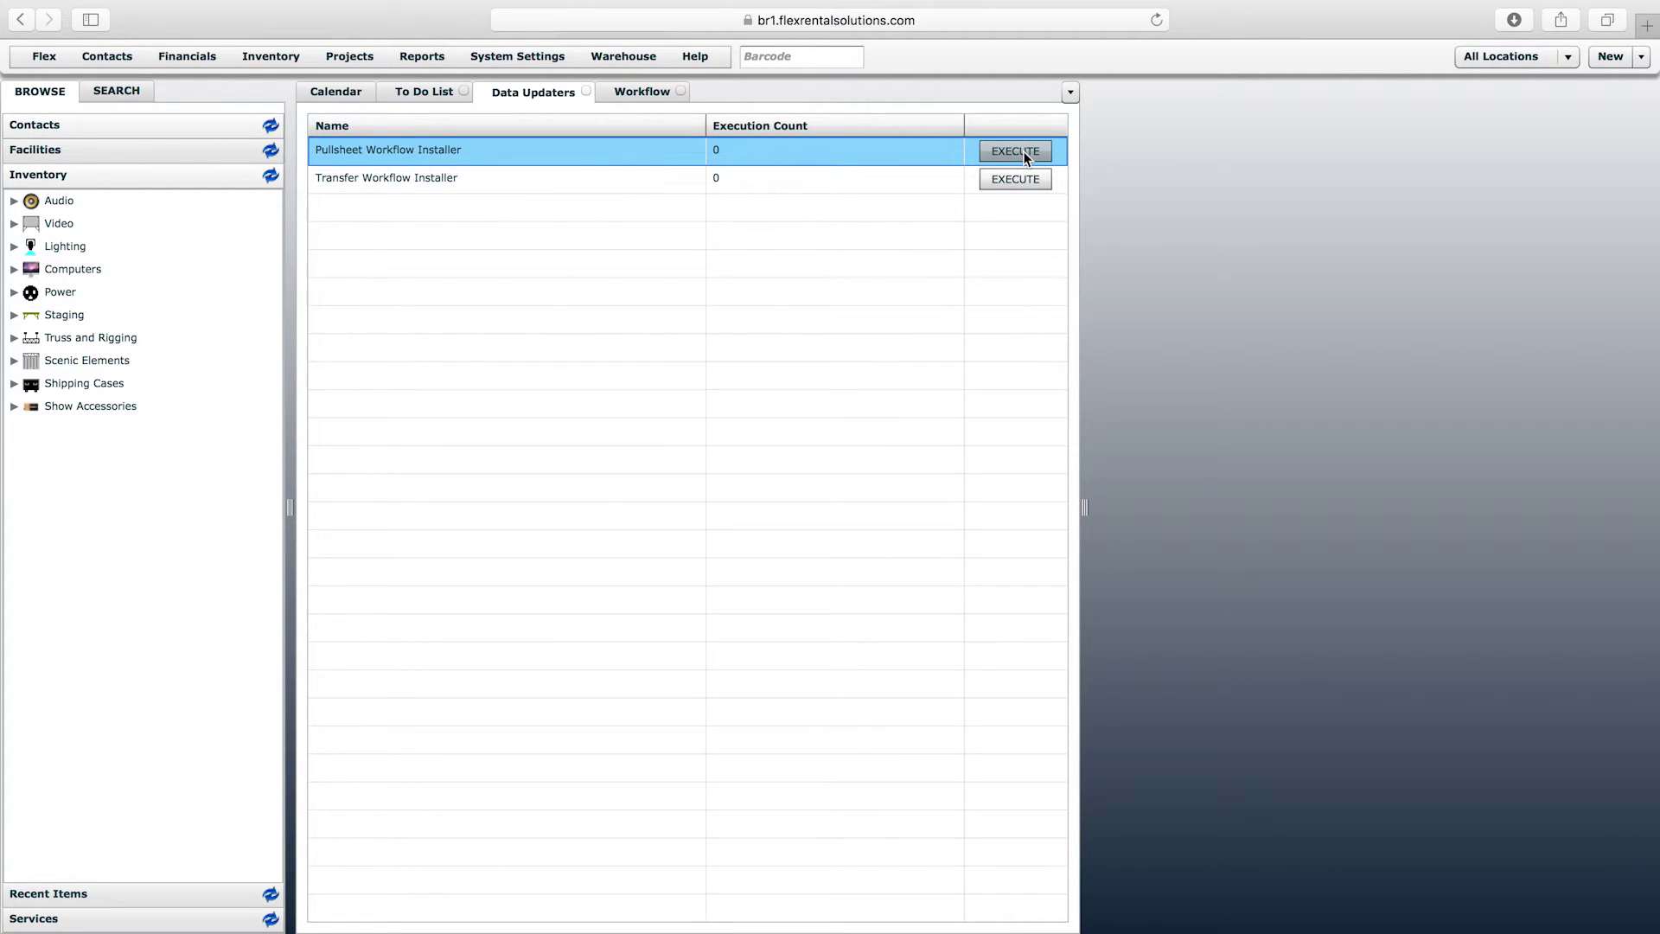
{"action": "left_click", "coordinate": [998, 152]}
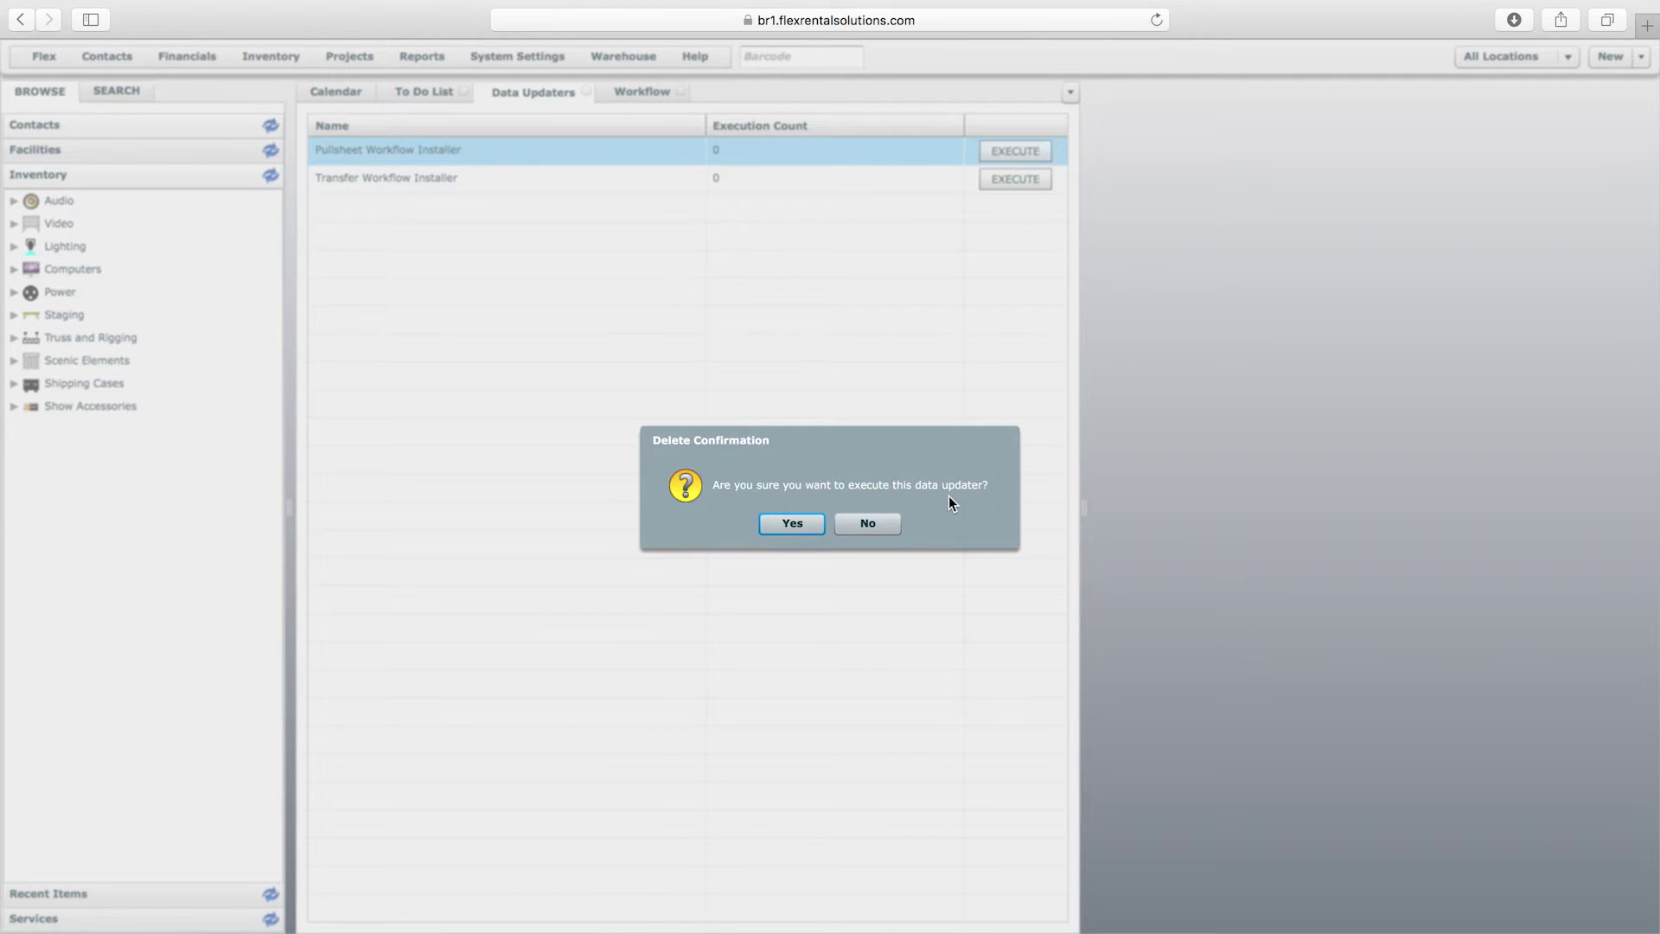
{"action": "left_click", "coordinate": [789, 523]}
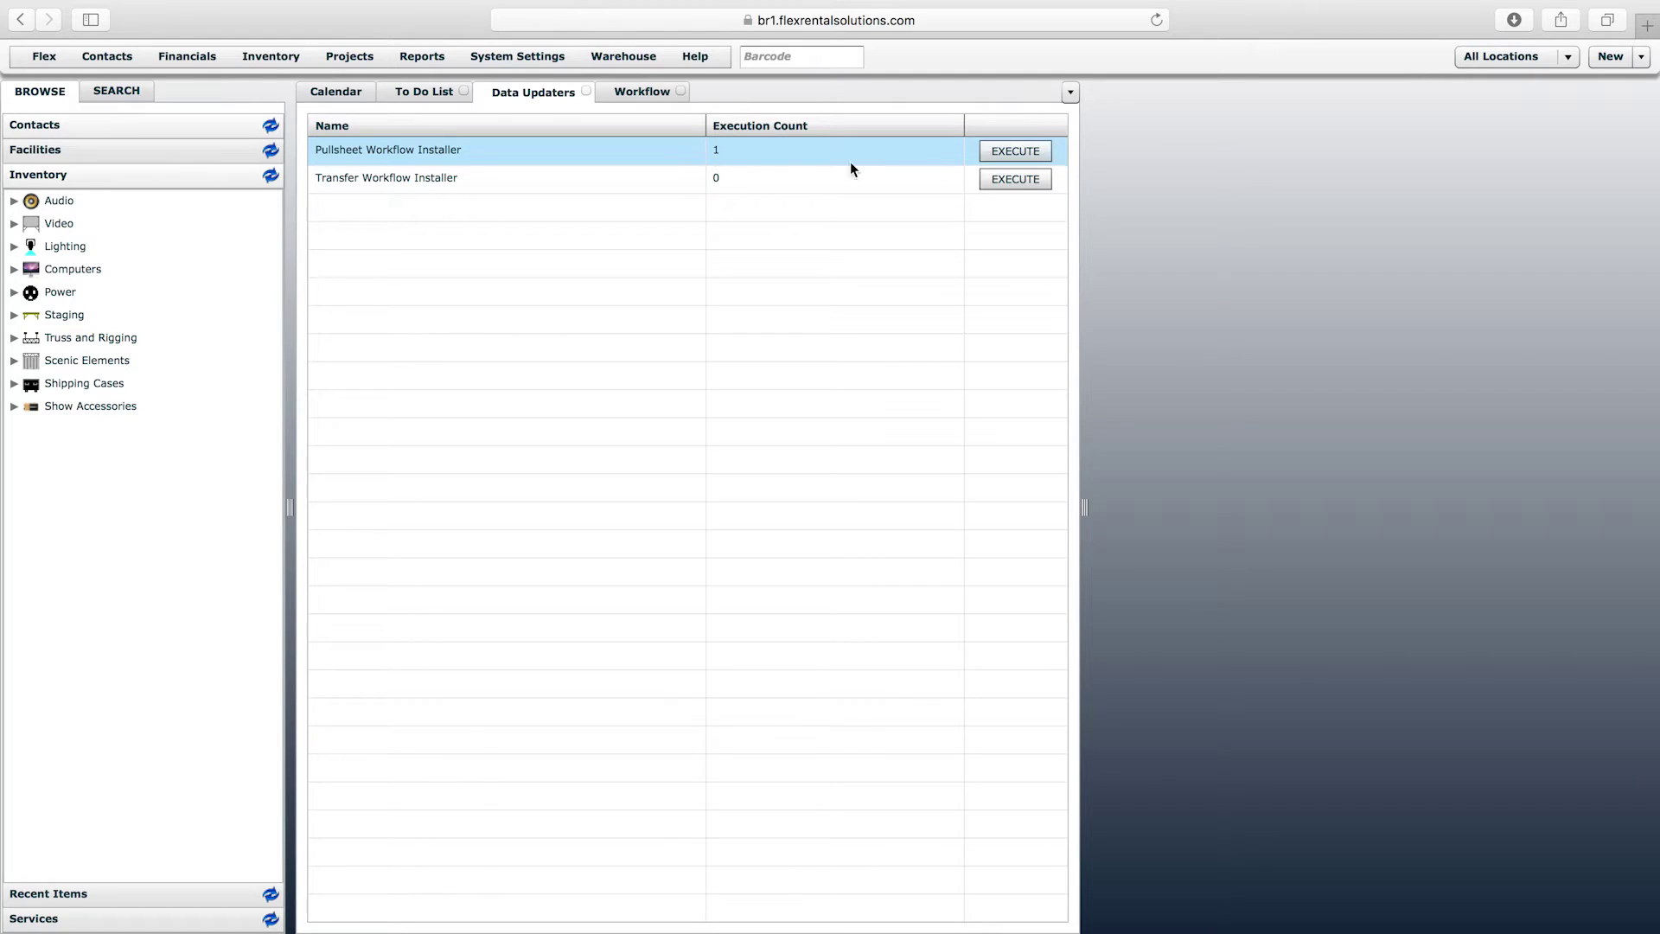
Try to execute the Pullsheet Workflow Installer a second time and dismiss the resulting message.
{"action": "left_click", "coordinate": [983, 157]}
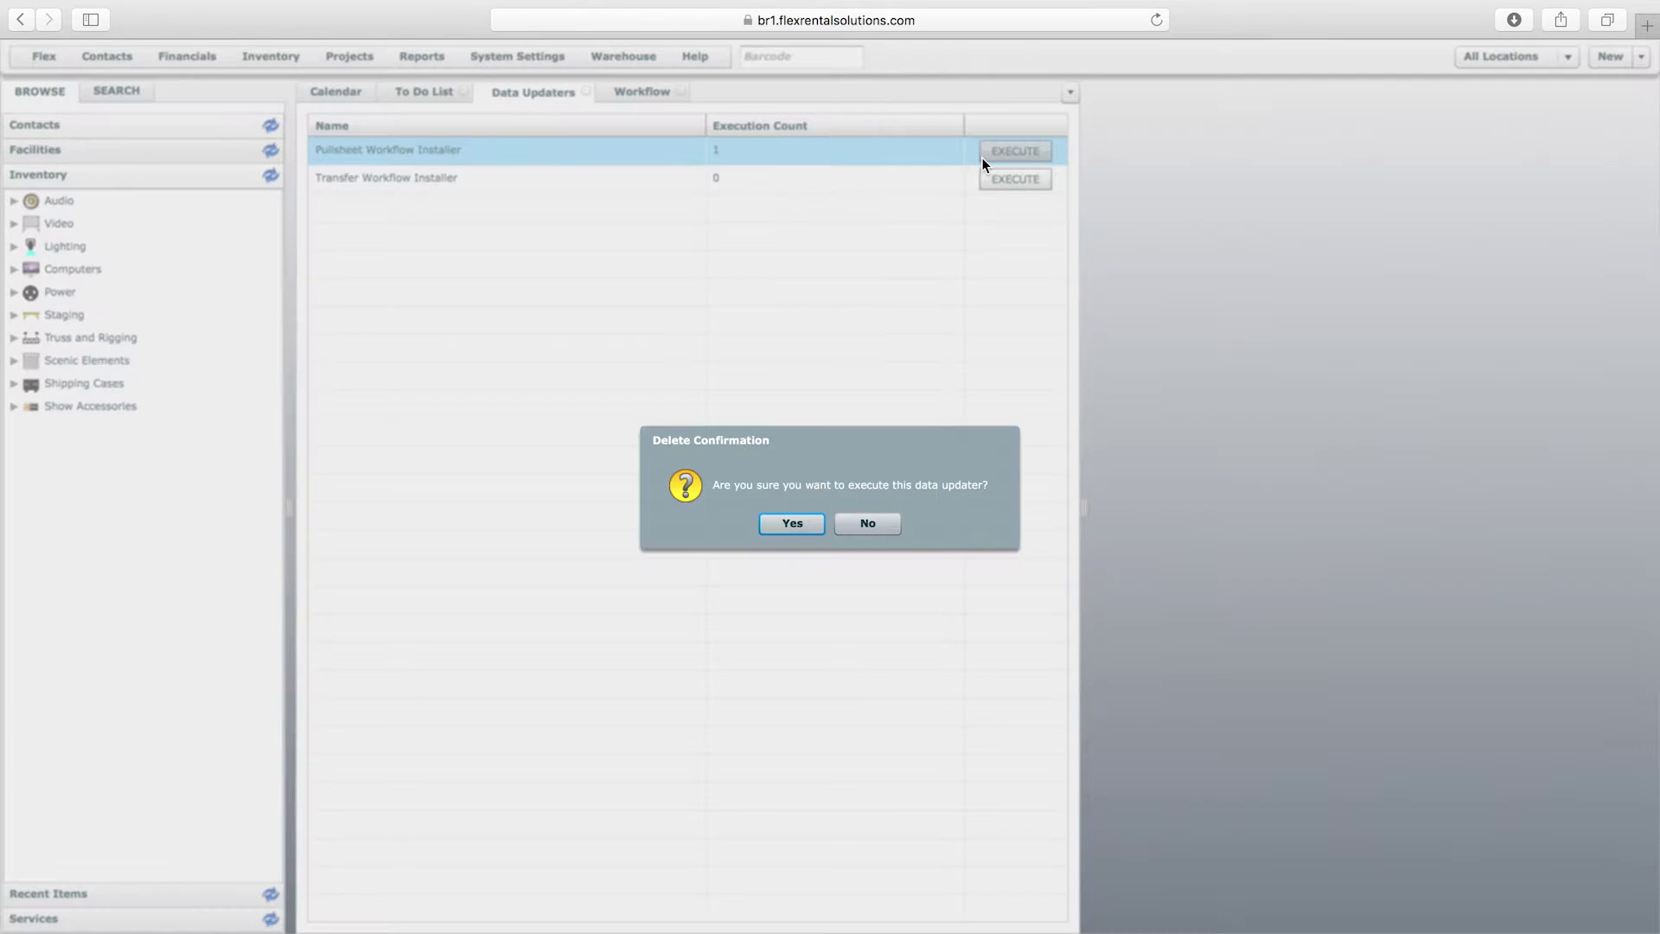
{"action": "left_click", "coordinate": [791, 524]}
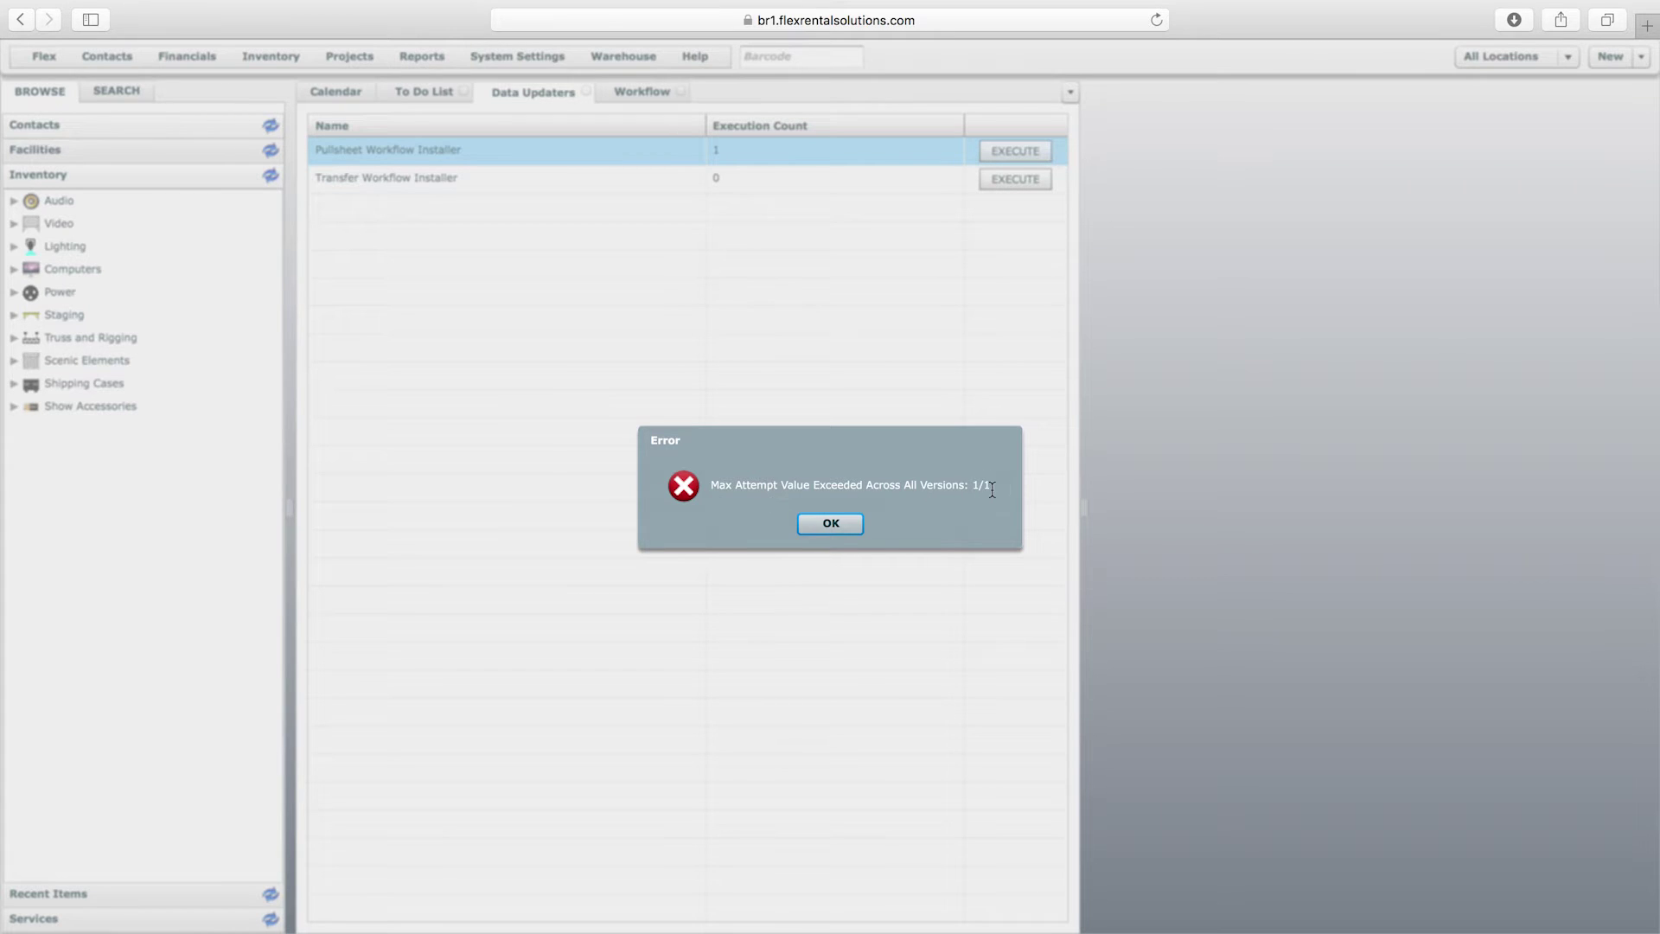
{"action": "left_click_drag", "start_coordinate": [992, 490], "coordinate": [709, 490]}
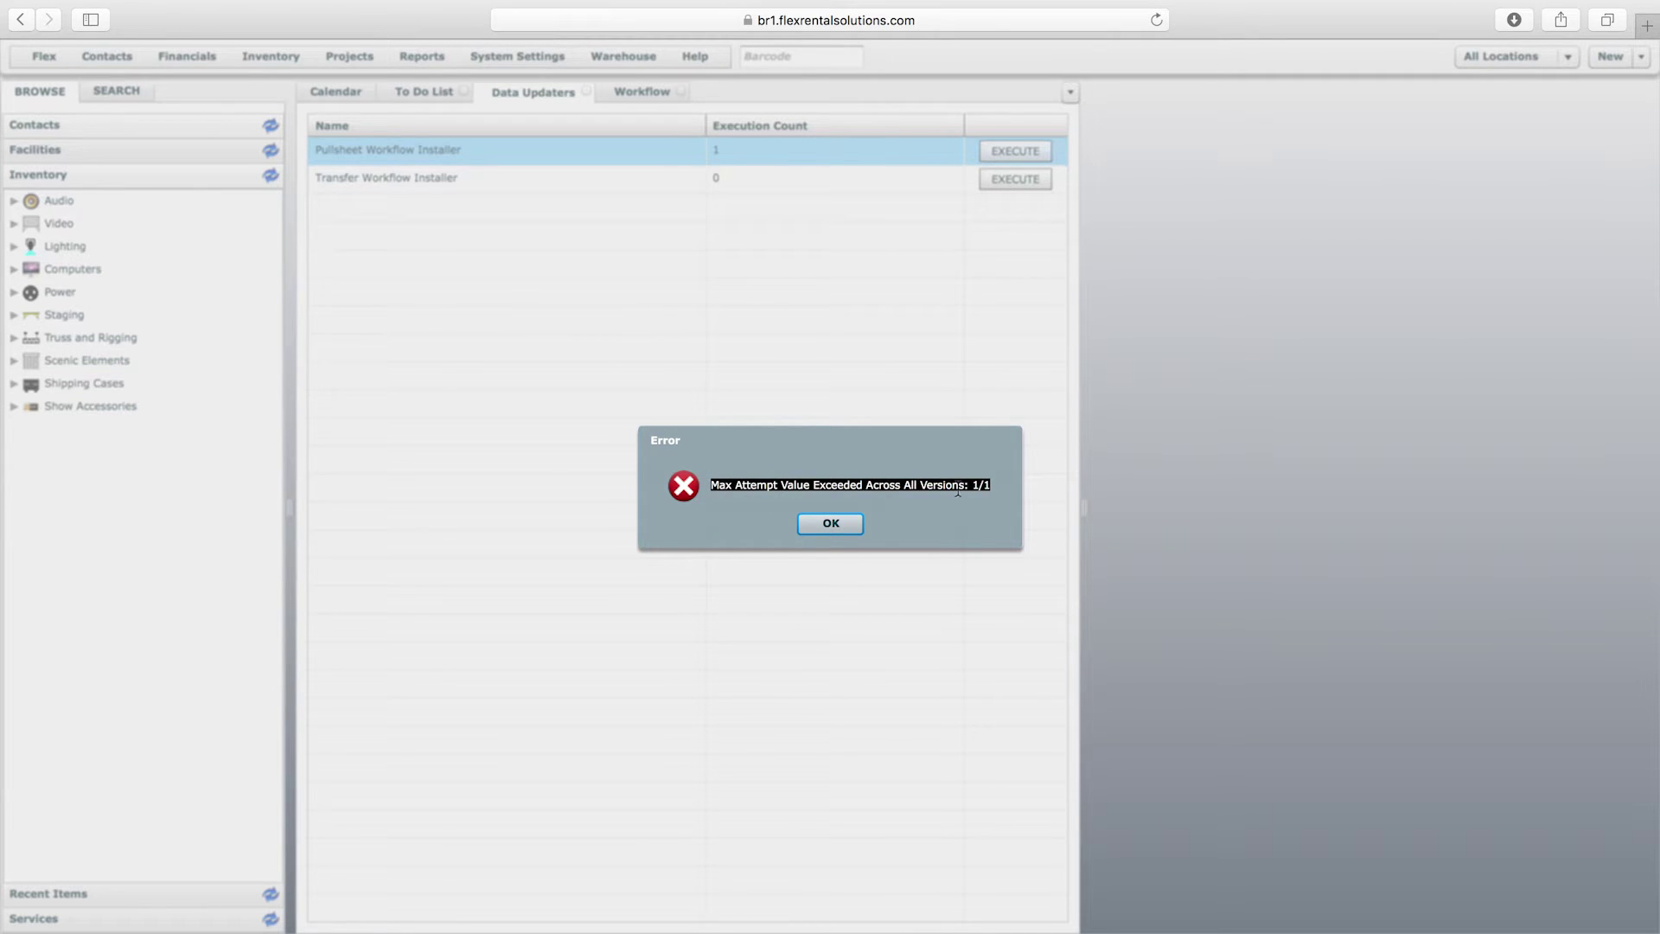
{"action": "left_click", "coordinate": [807, 524]}
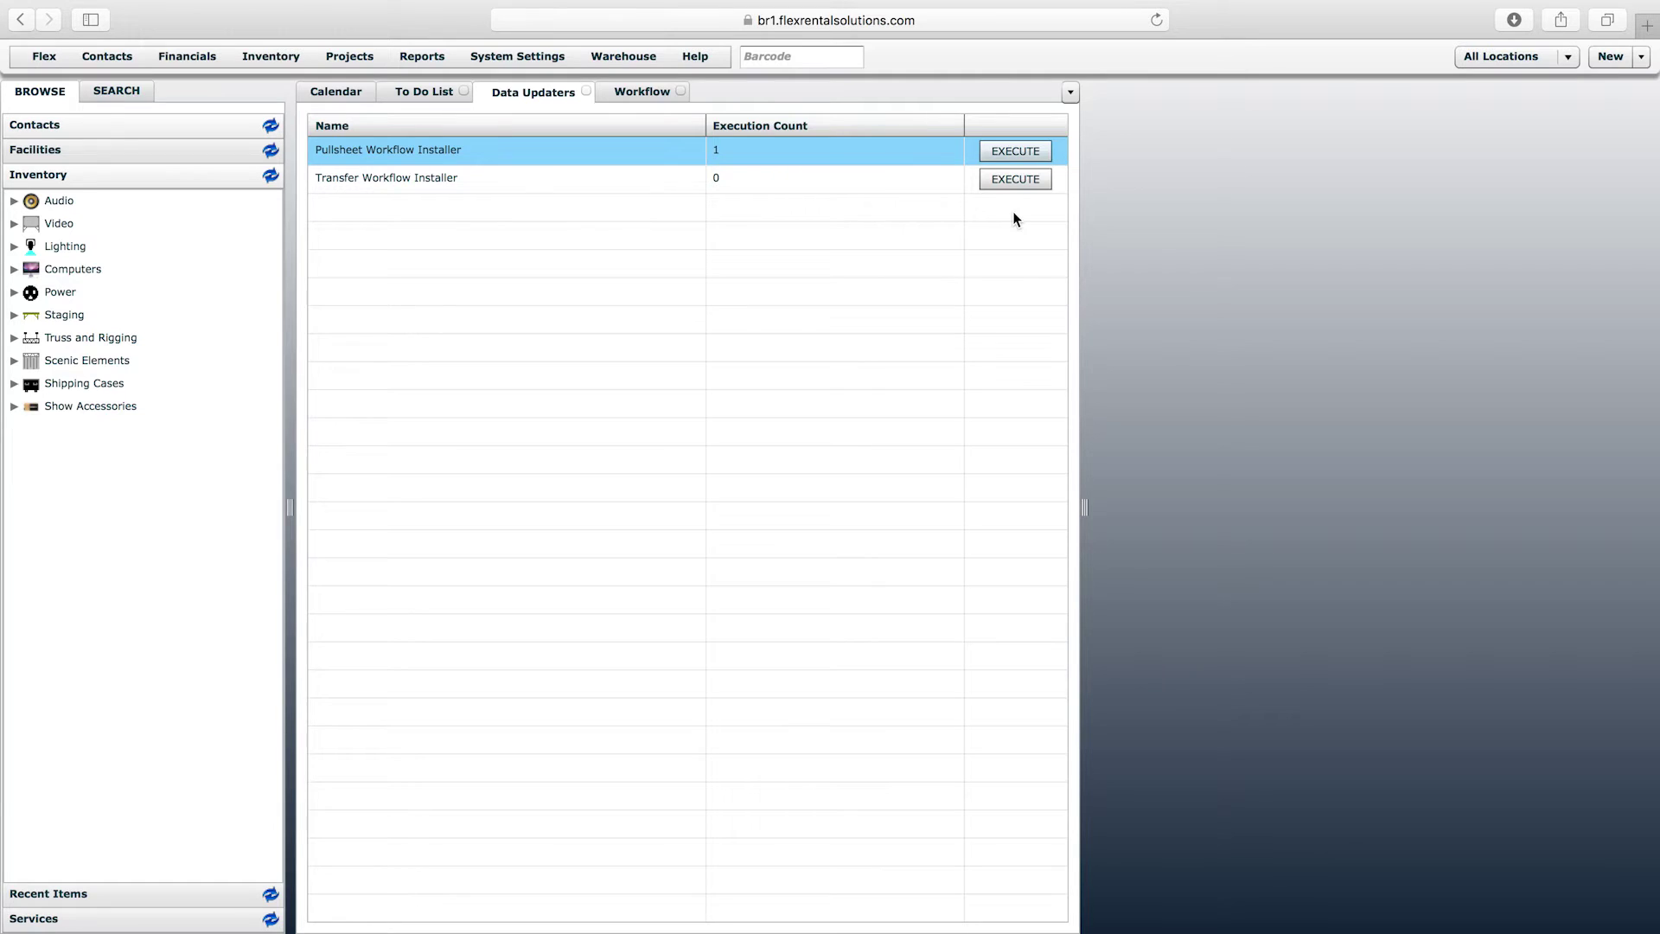
{"action": "left_click", "coordinate": [734, 215]}
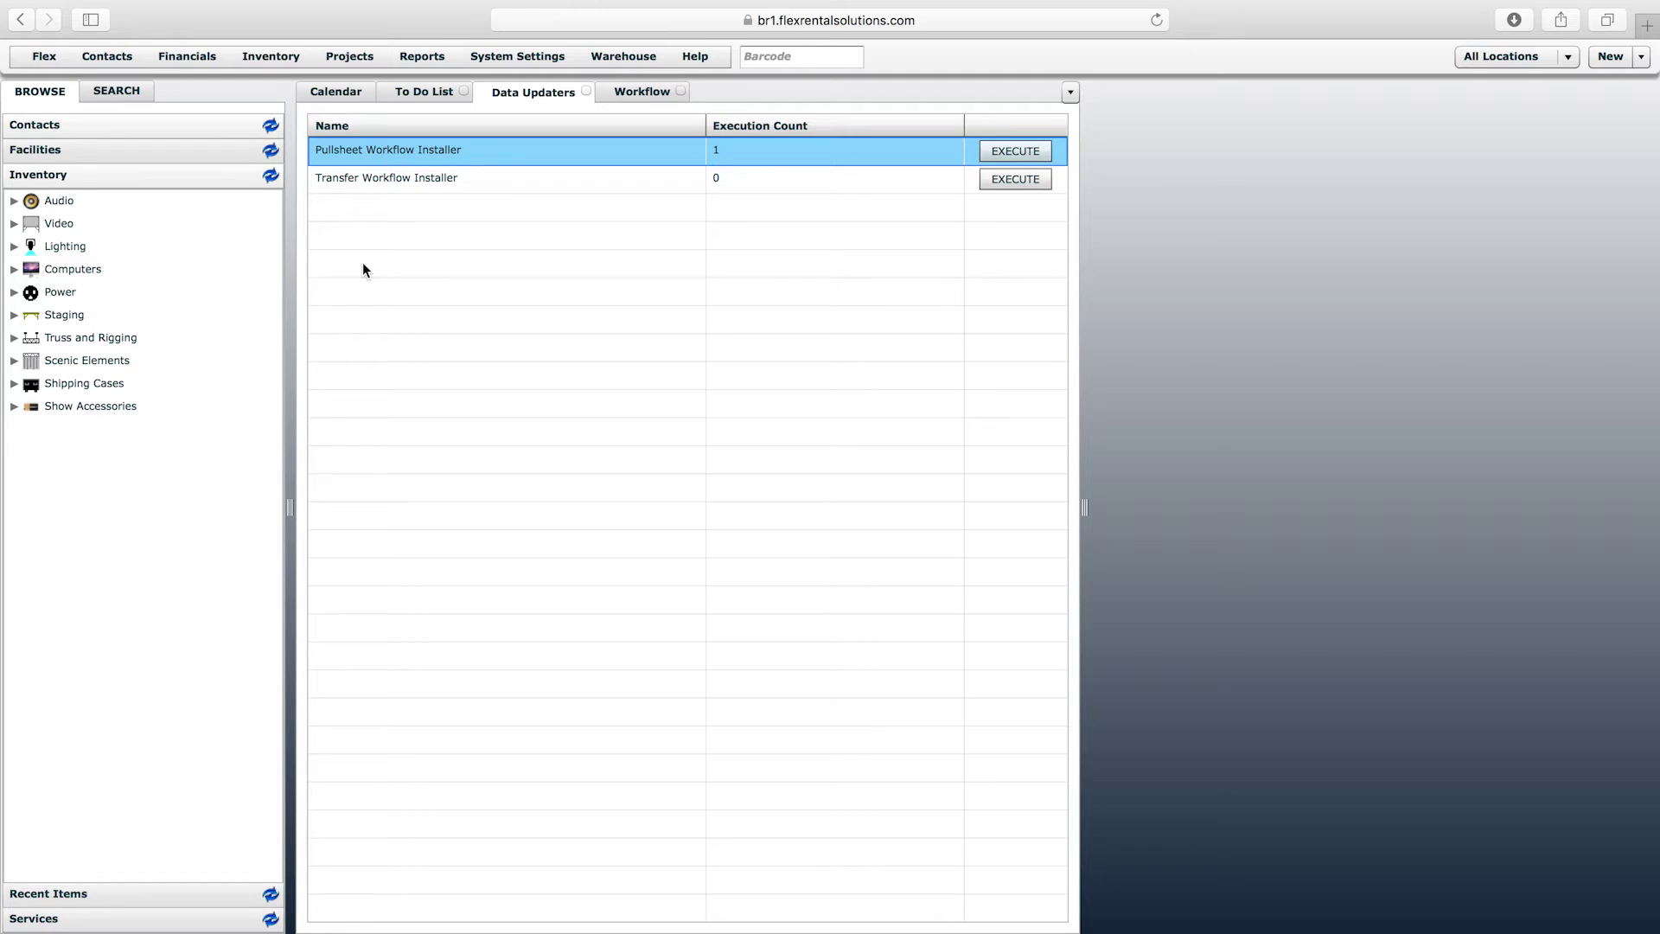
Close the already open Workflow list and reopen it from the project settings to load the current workflows.
{"action": "left_click", "coordinate": [361, 186]}
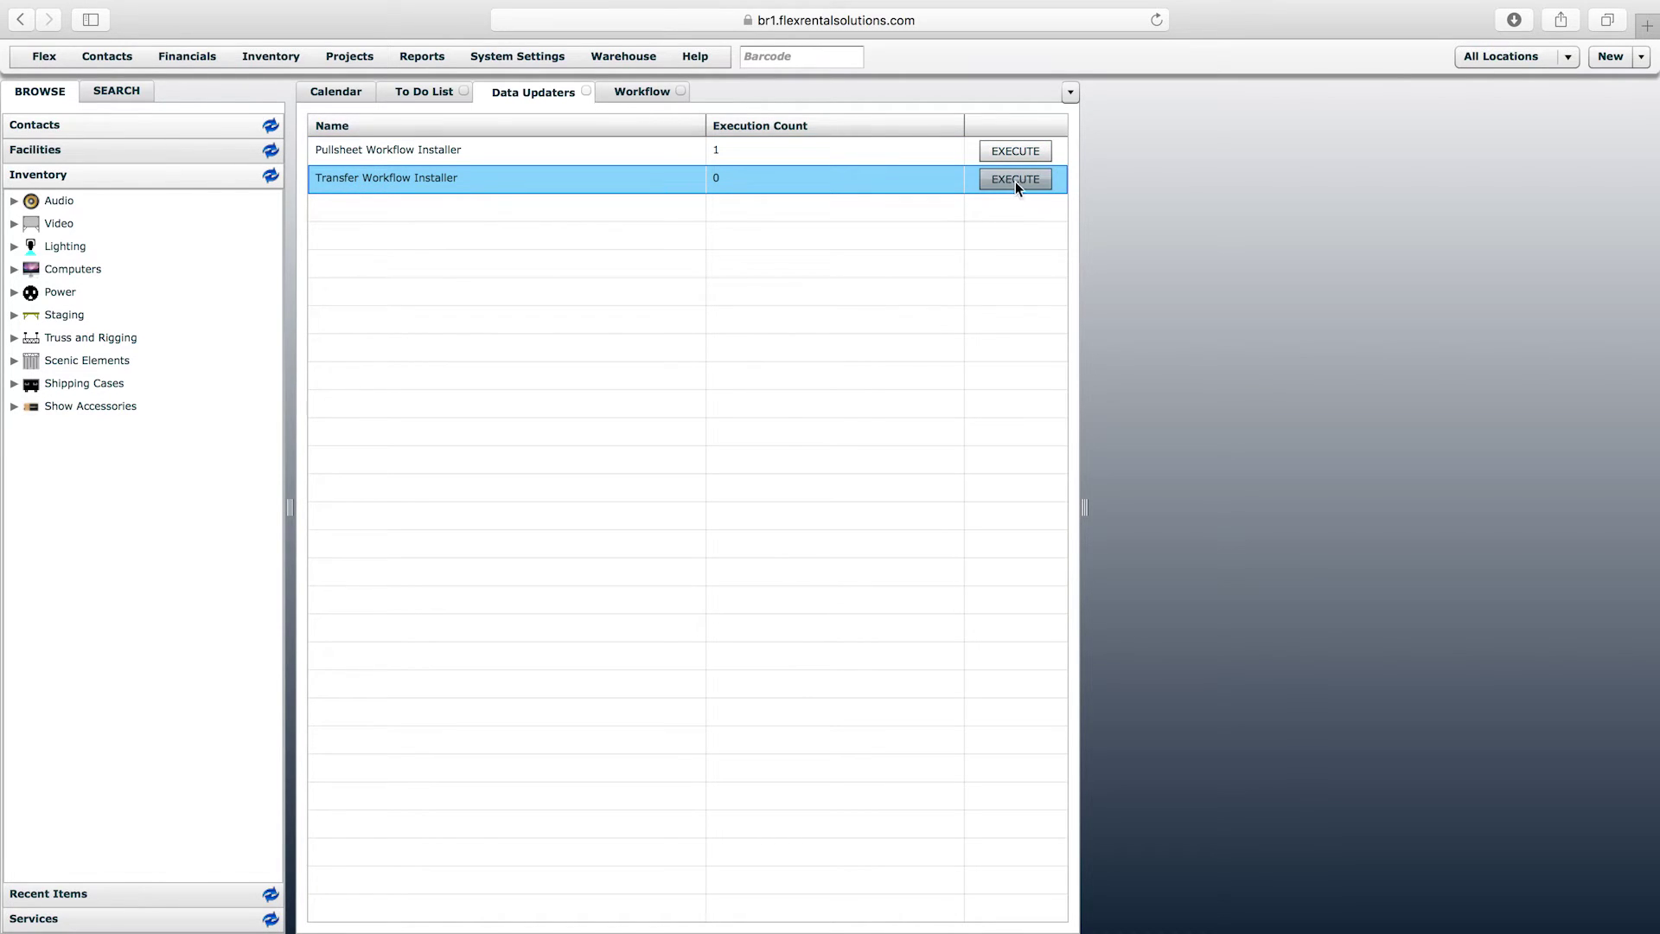
{"action": "left_click", "coordinate": [350, 57]}
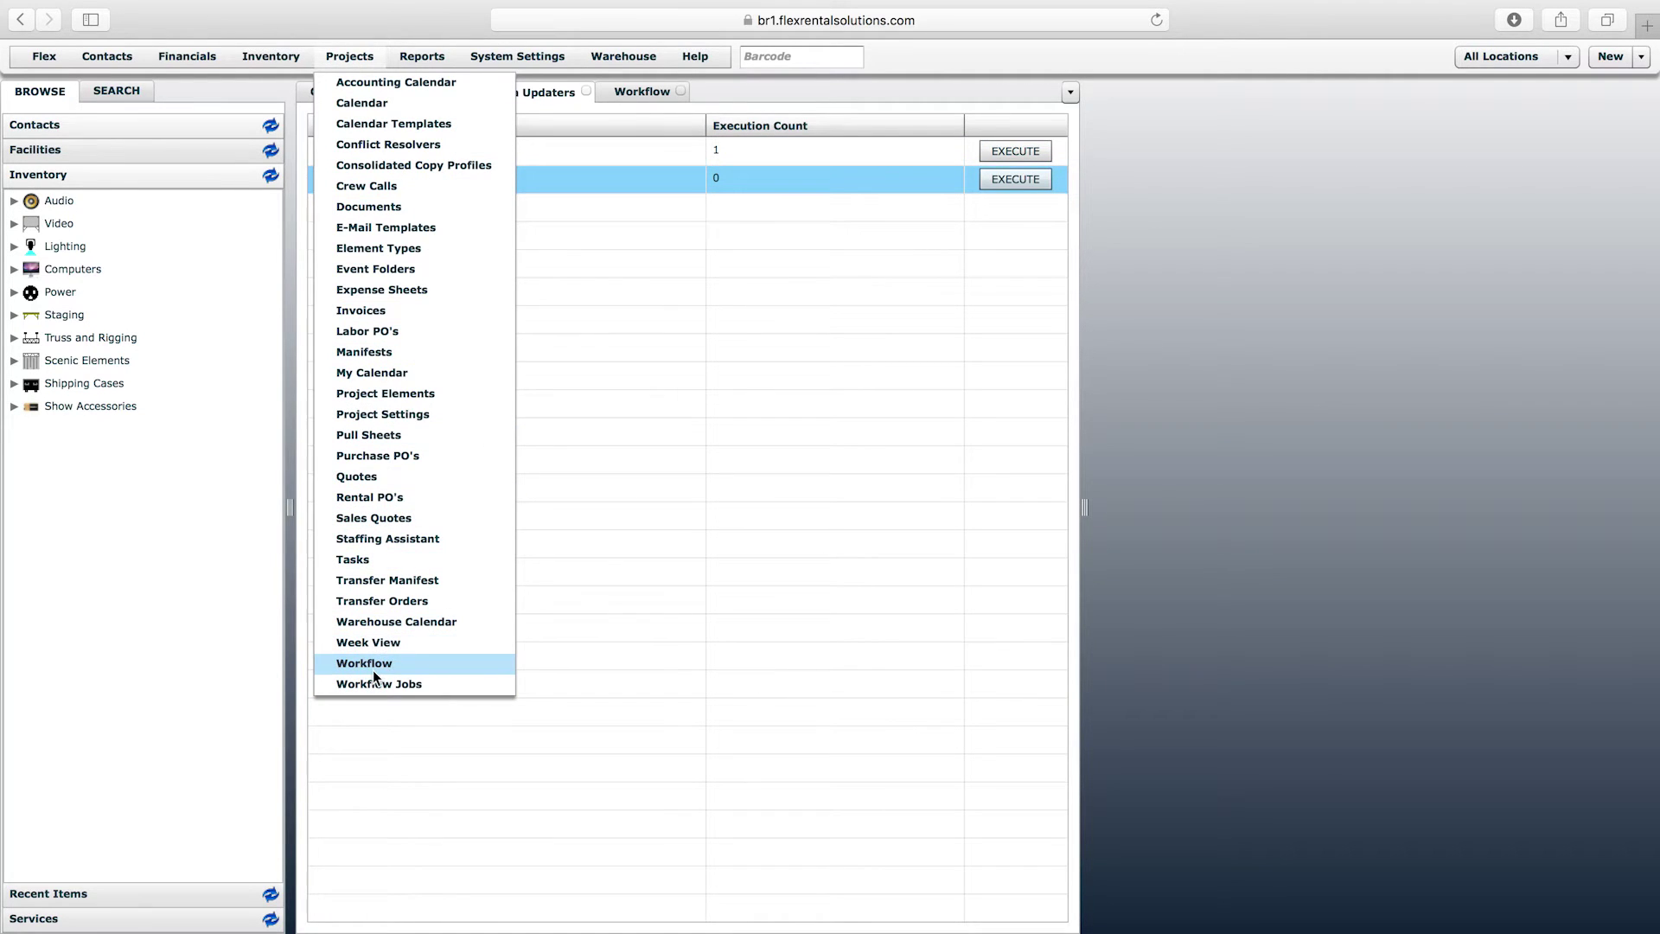
{"action": "left_click", "coordinate": [697, 489]}
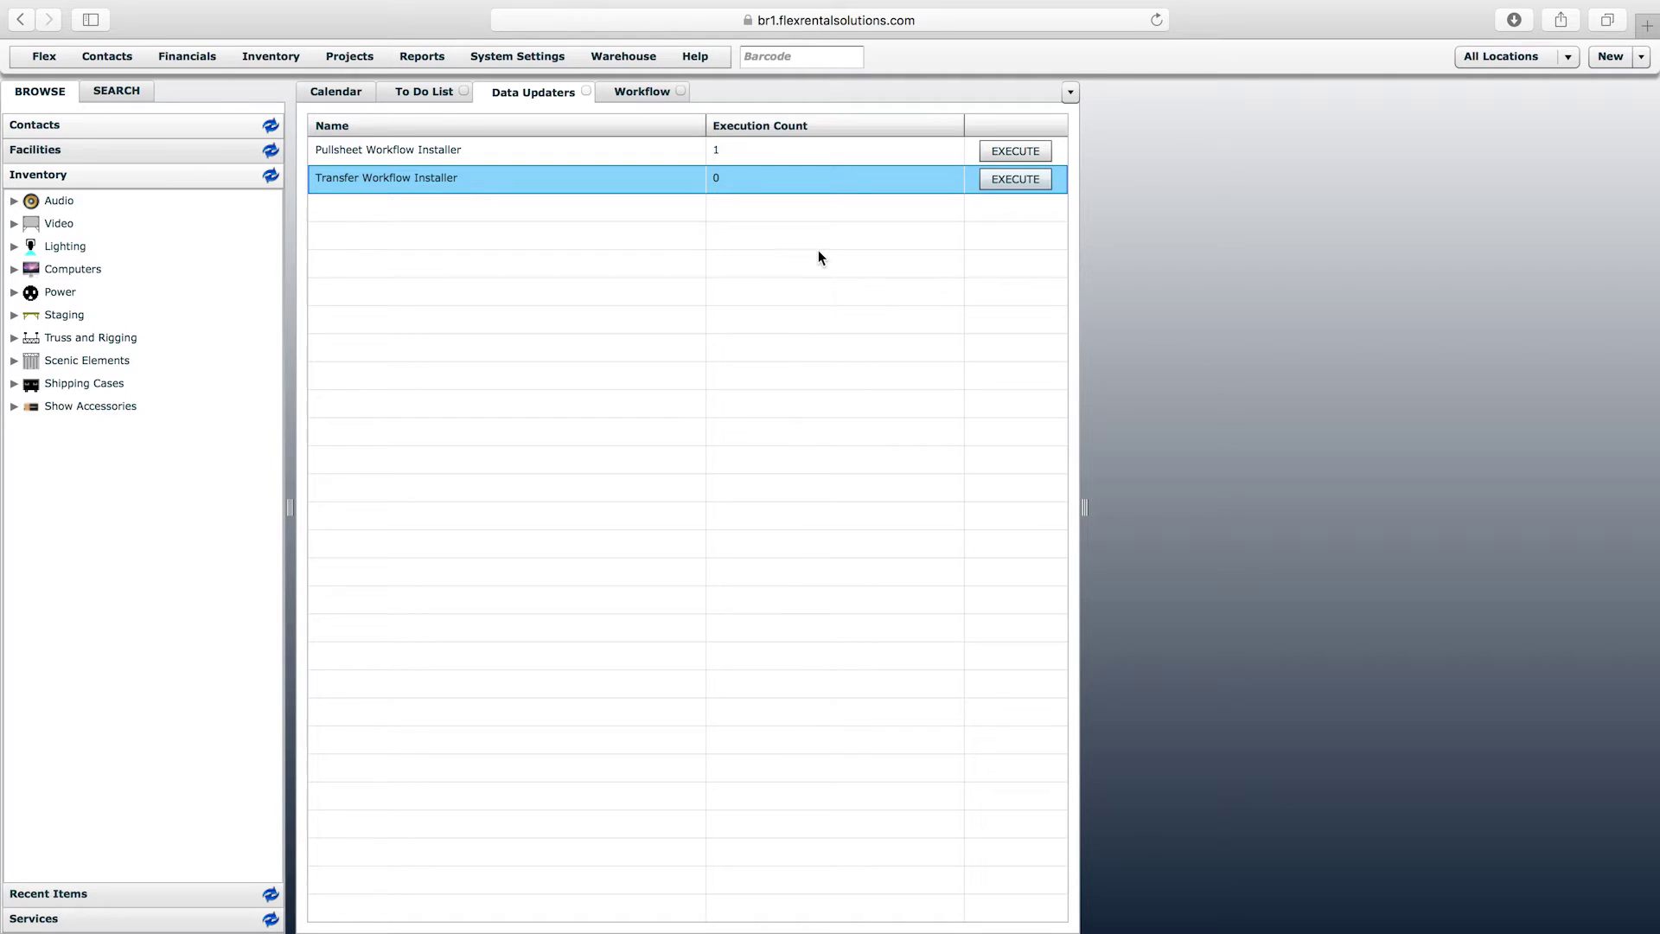
{"action": "left_click", "coordinate": [680, 92]}
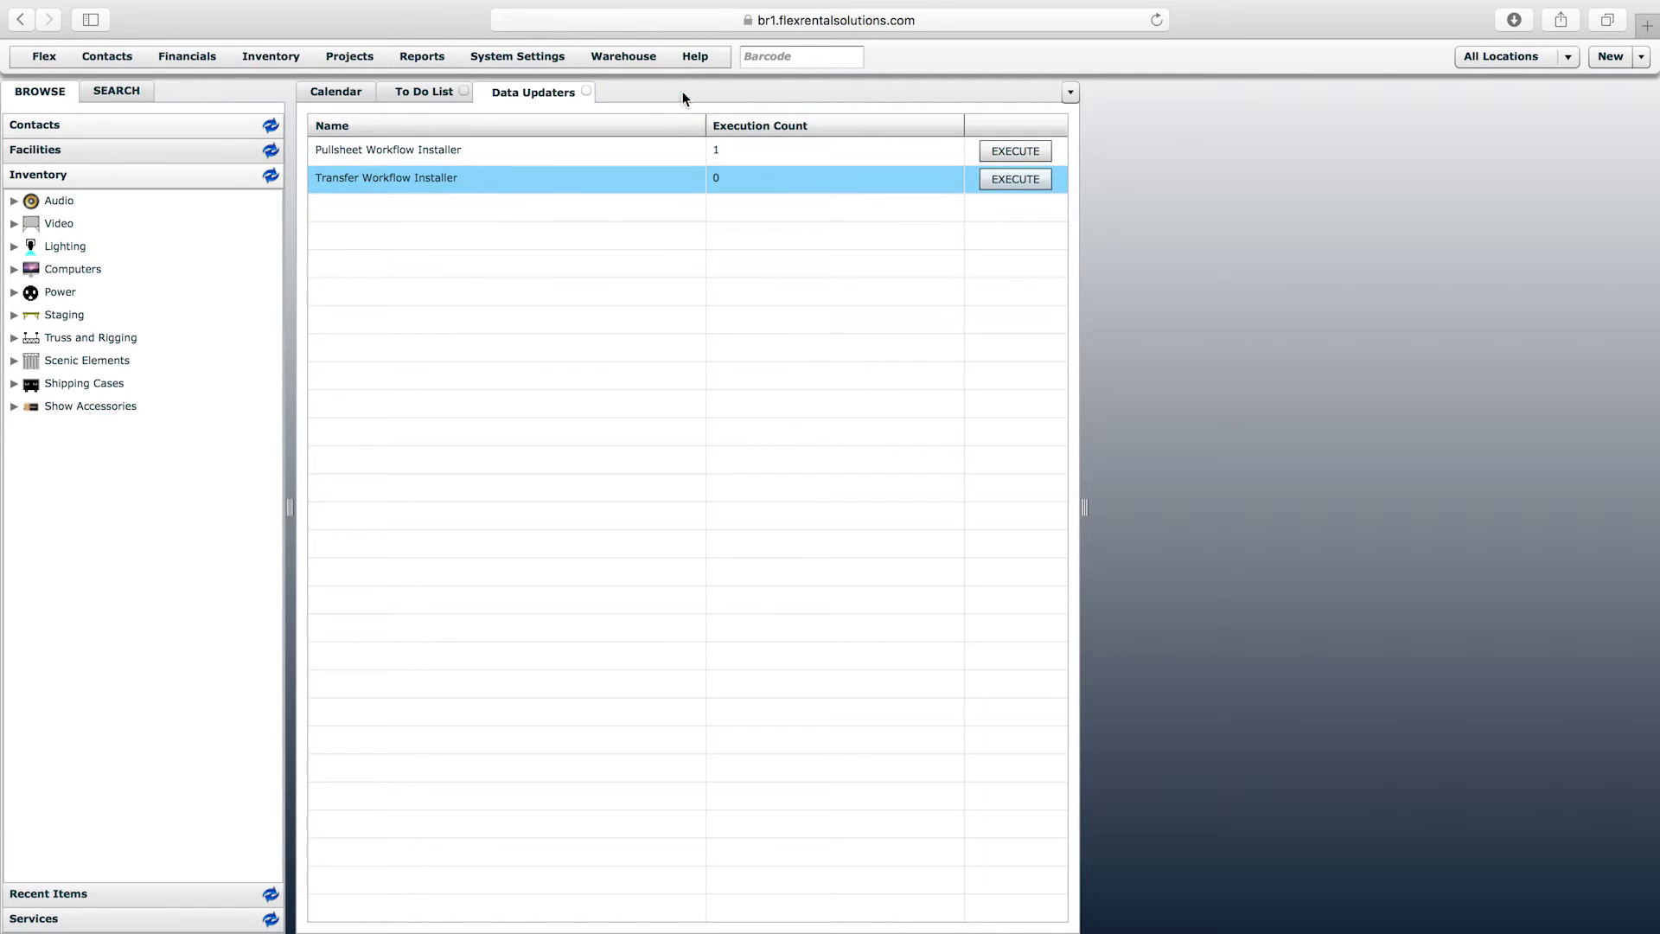
{"action": "left_click", "coordinate": [445, 153]}
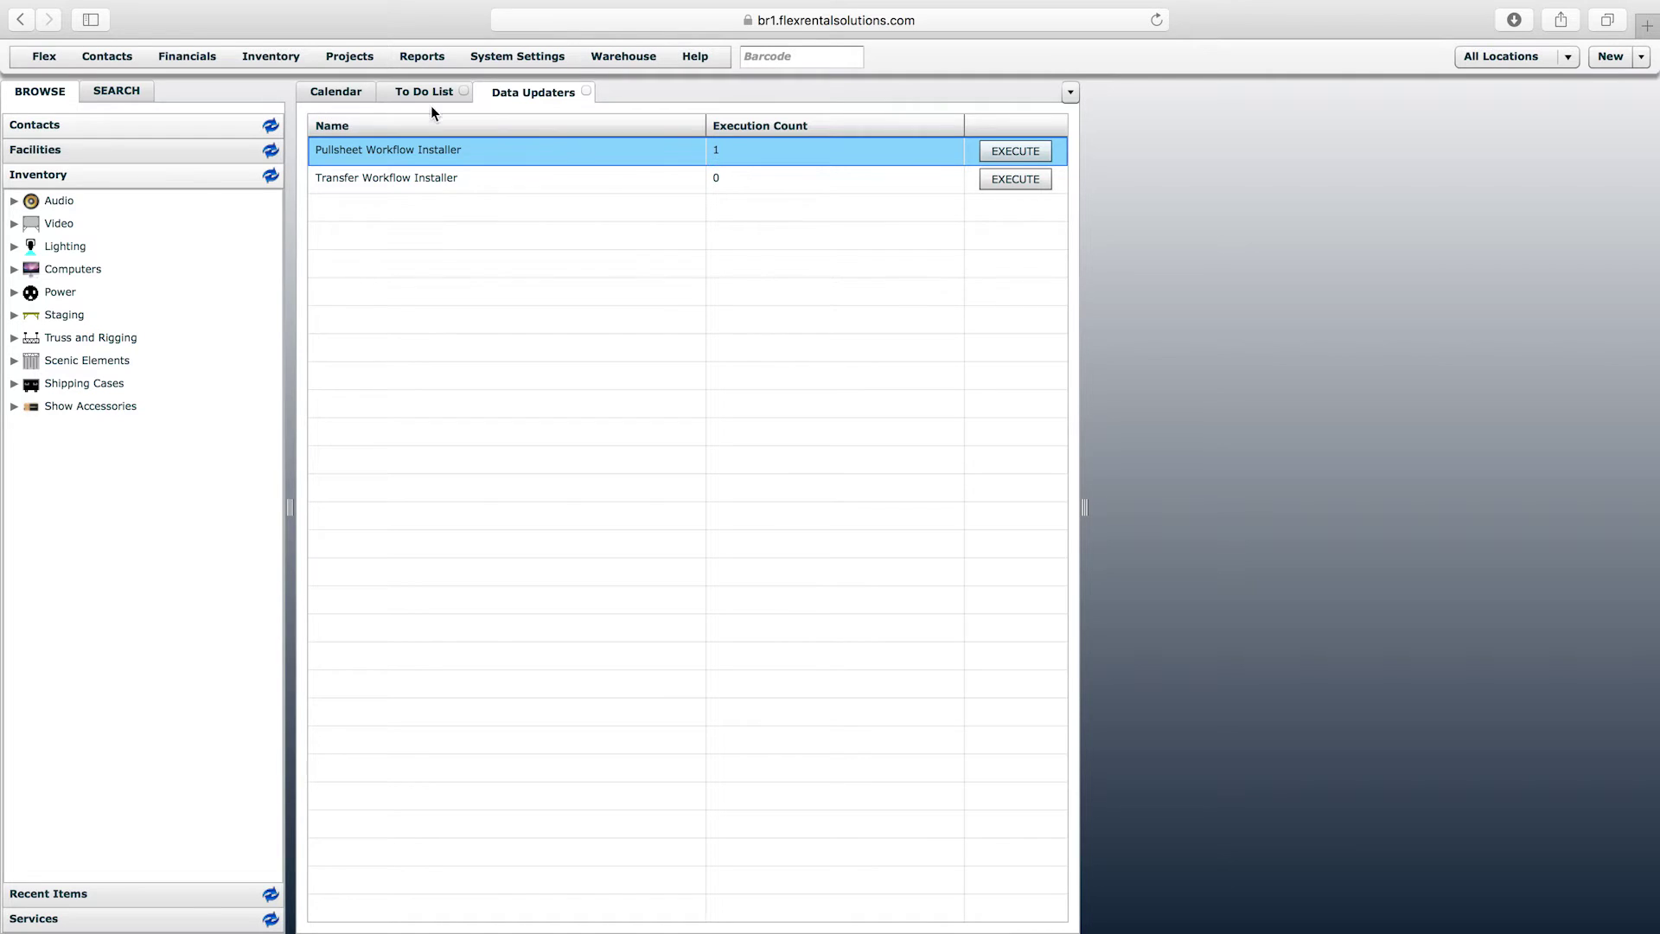
{"action": "left_click", "coordinate": [350, 56]}
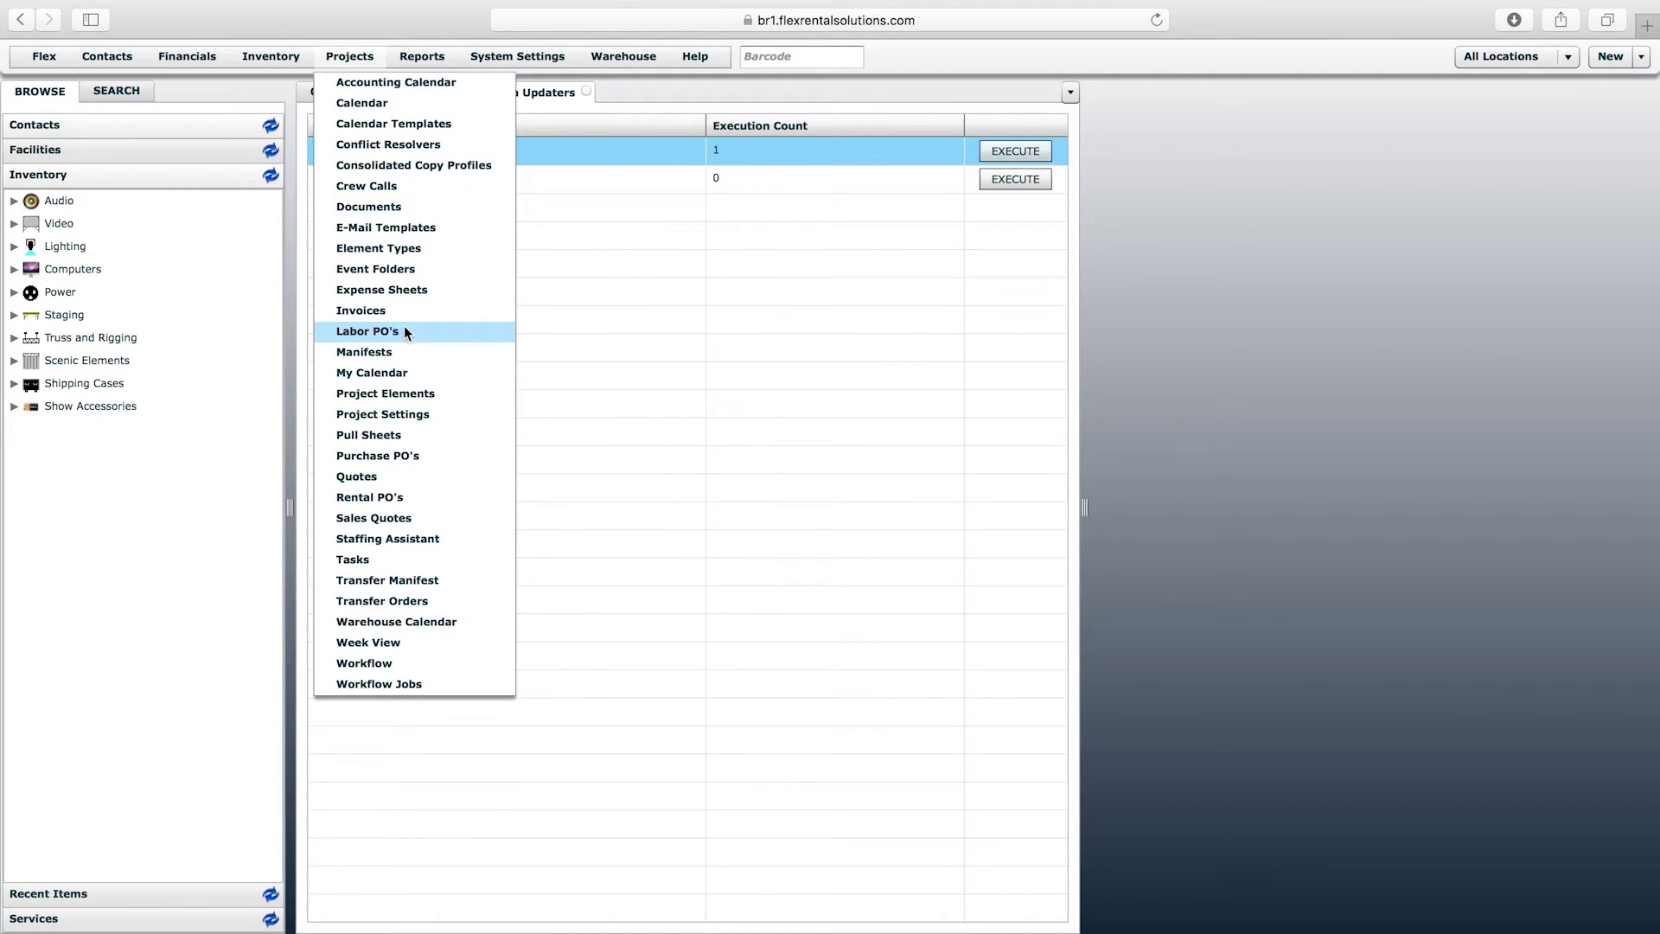
{"action": "left_click", "coordinate": [363, 662]}
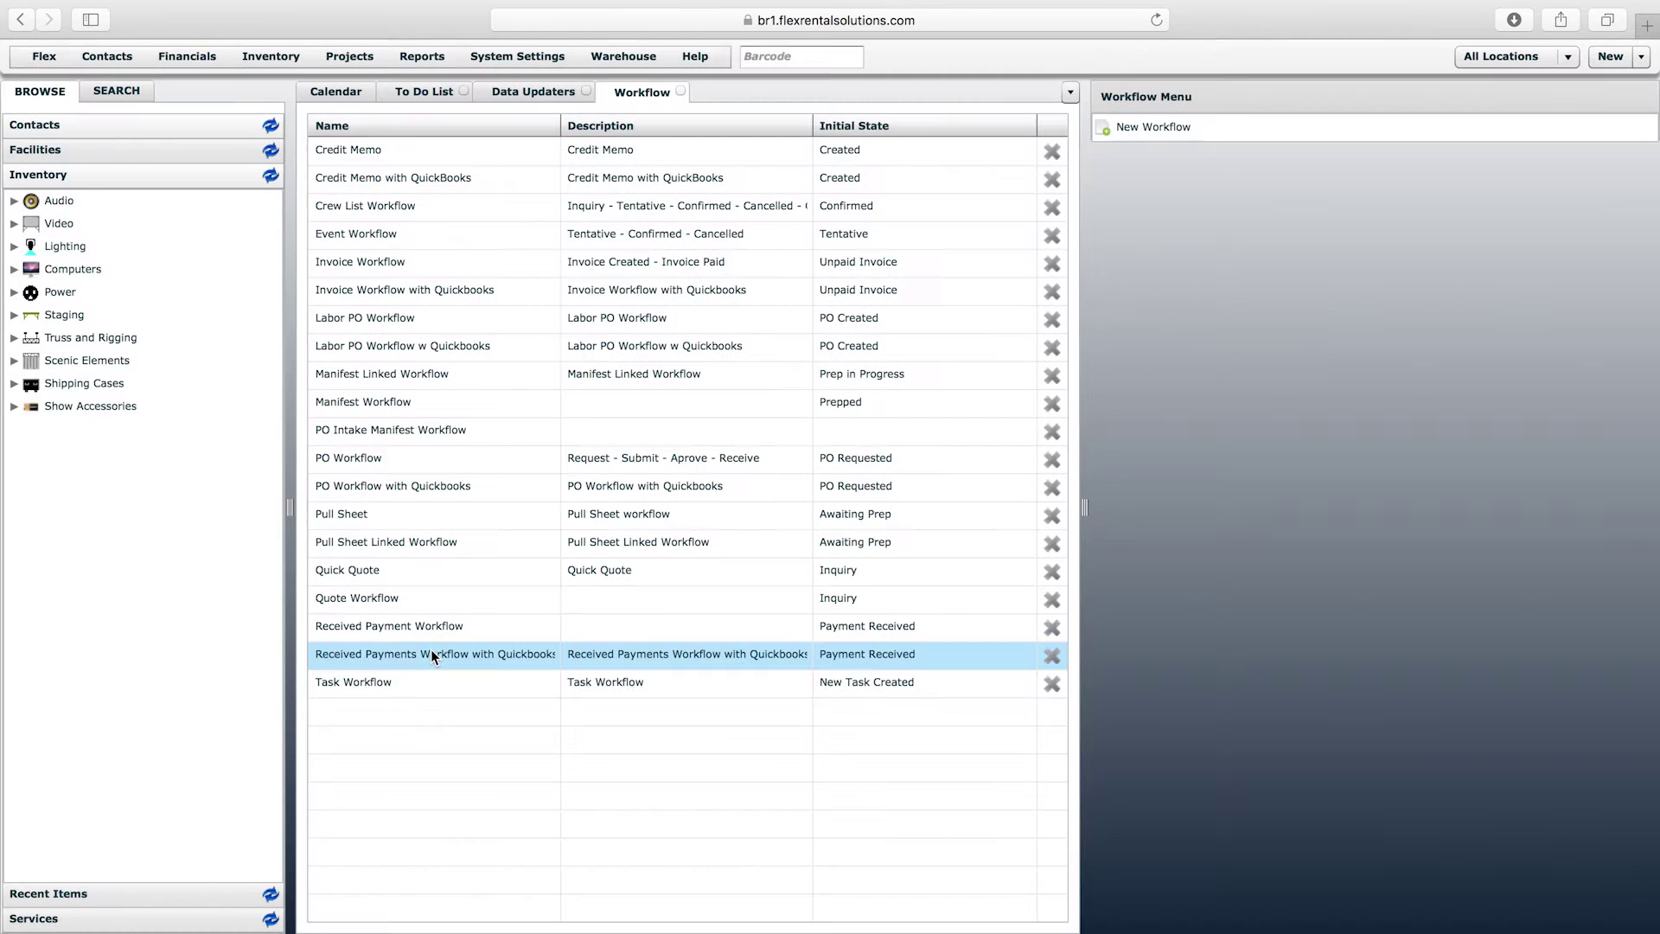
Locate the two linked workflows in the list, review the states and automation actions of Pull Sheet Linked Workflow, and close it.
{"action": "left_click", "coordinate": [419, 752]}
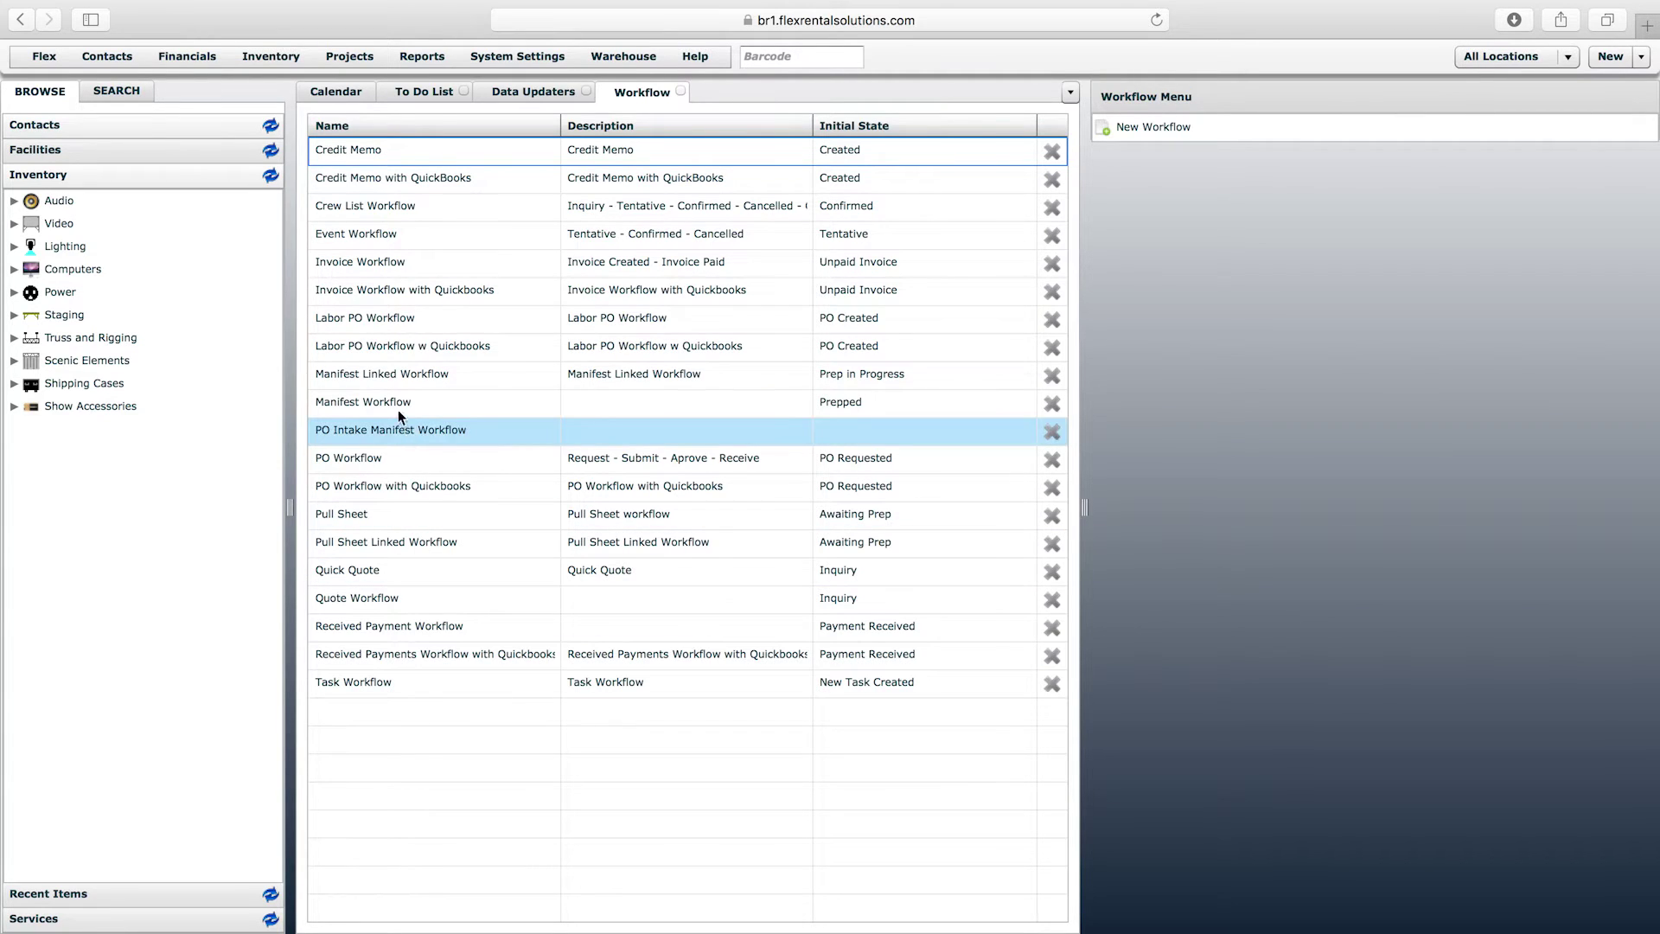
{"action": "left_click", "coordinate": [378, 379]}
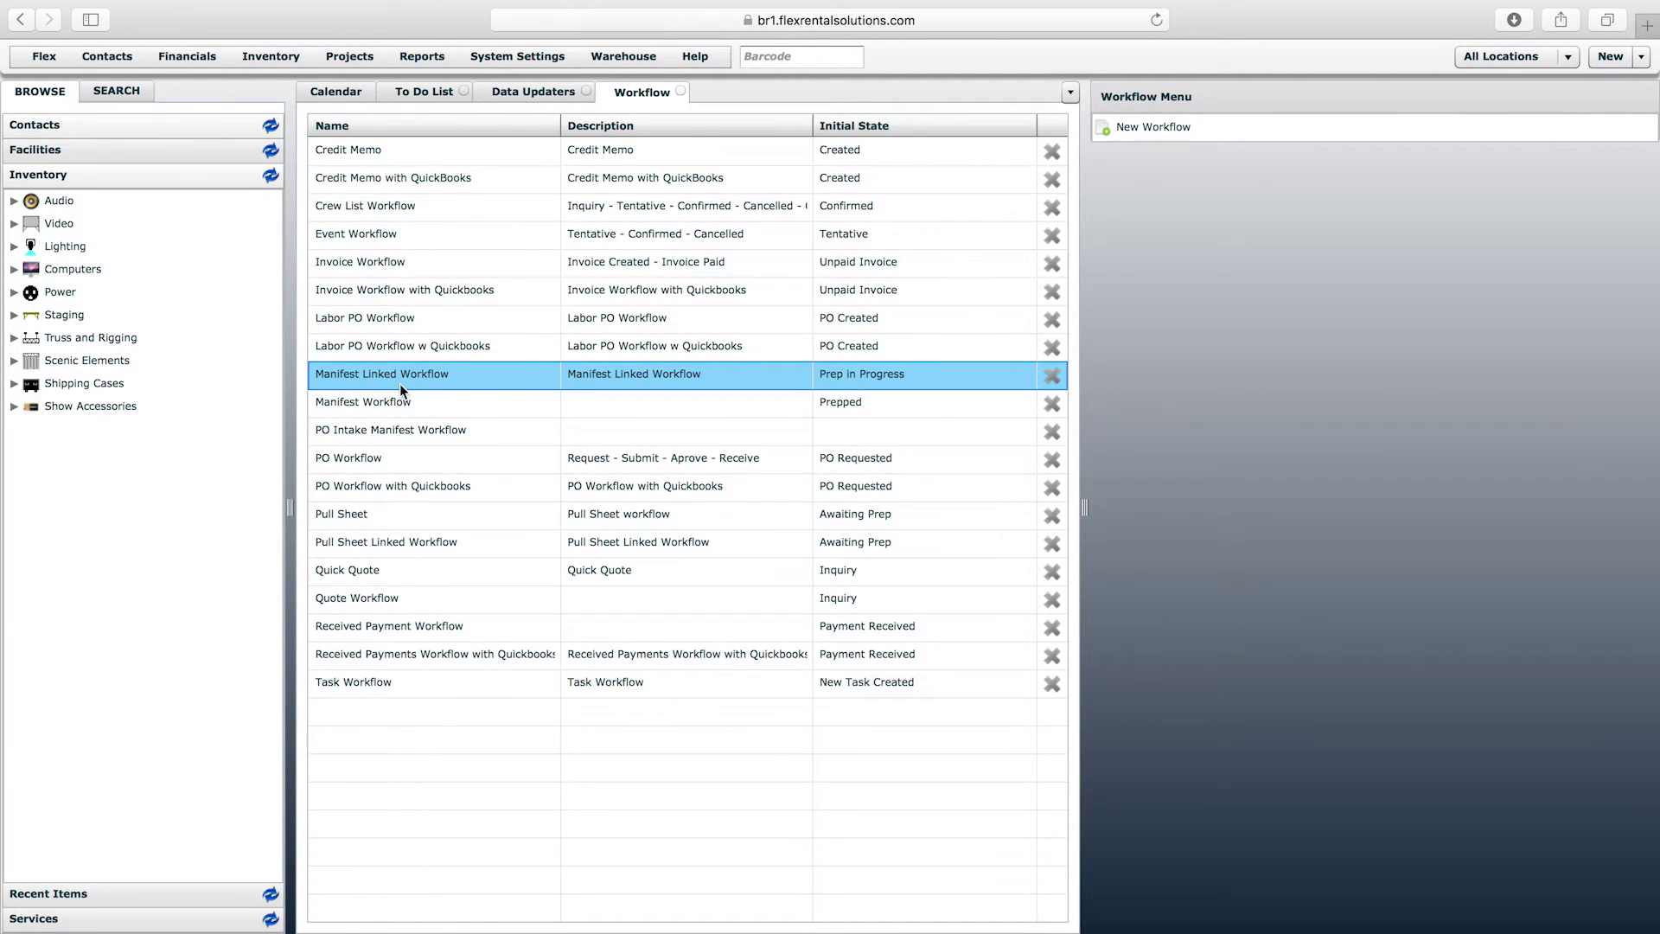
{"action": "left_click", "coordinate": [342, 548]}
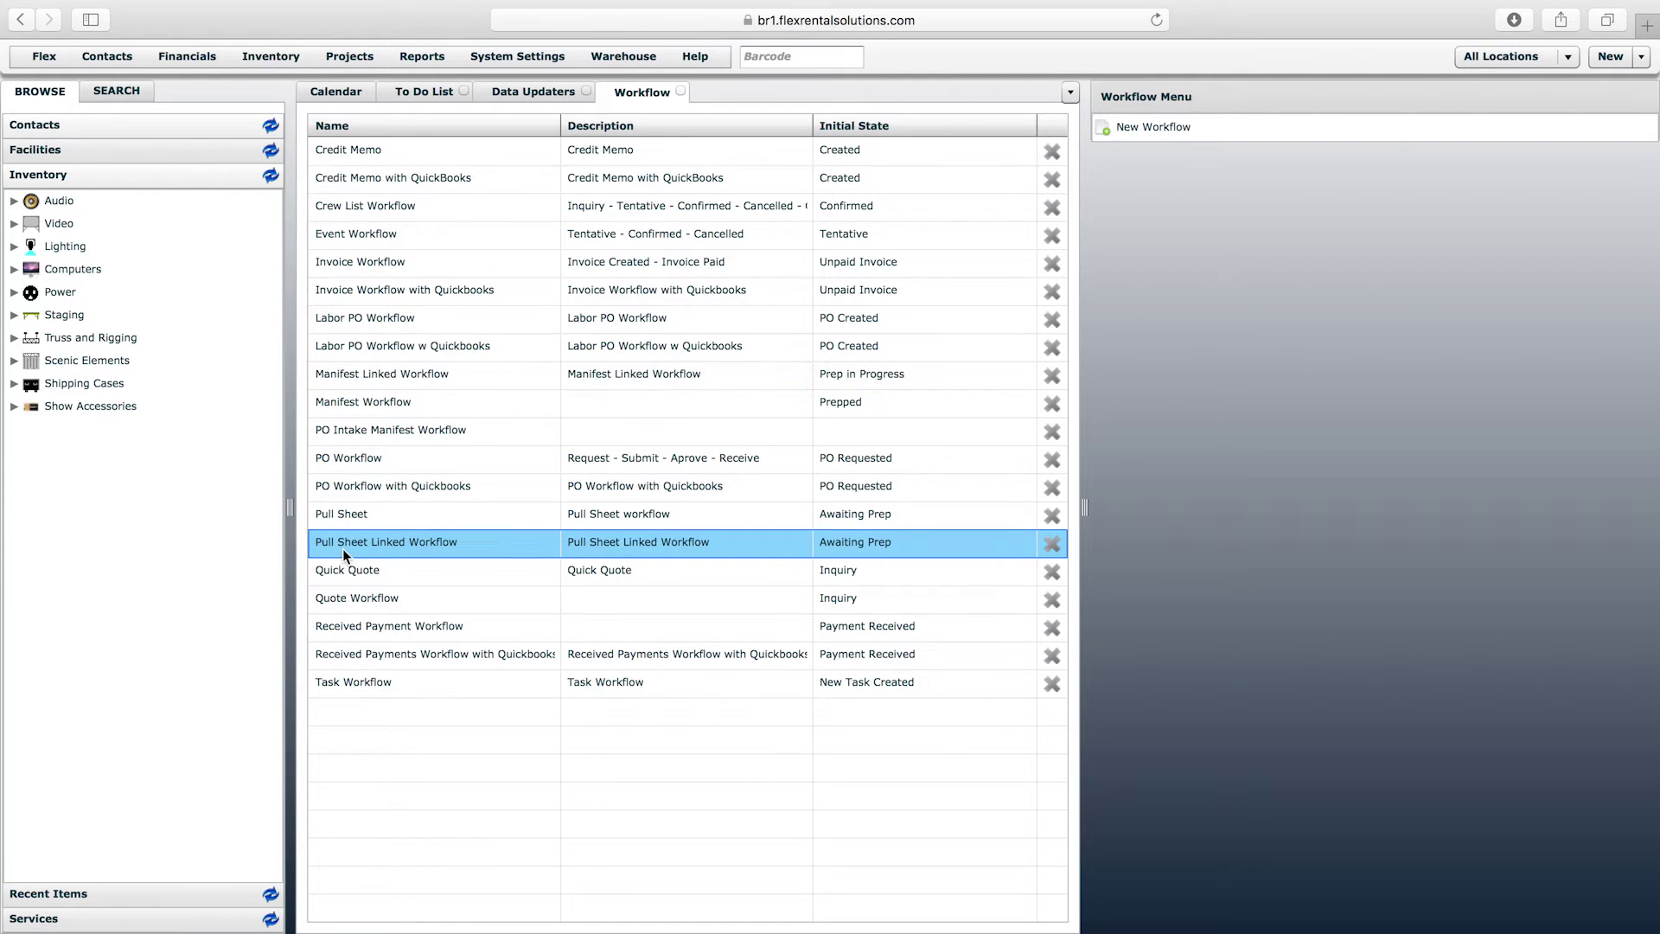
{"action": "double_click", "coordinate": [448, 547]}
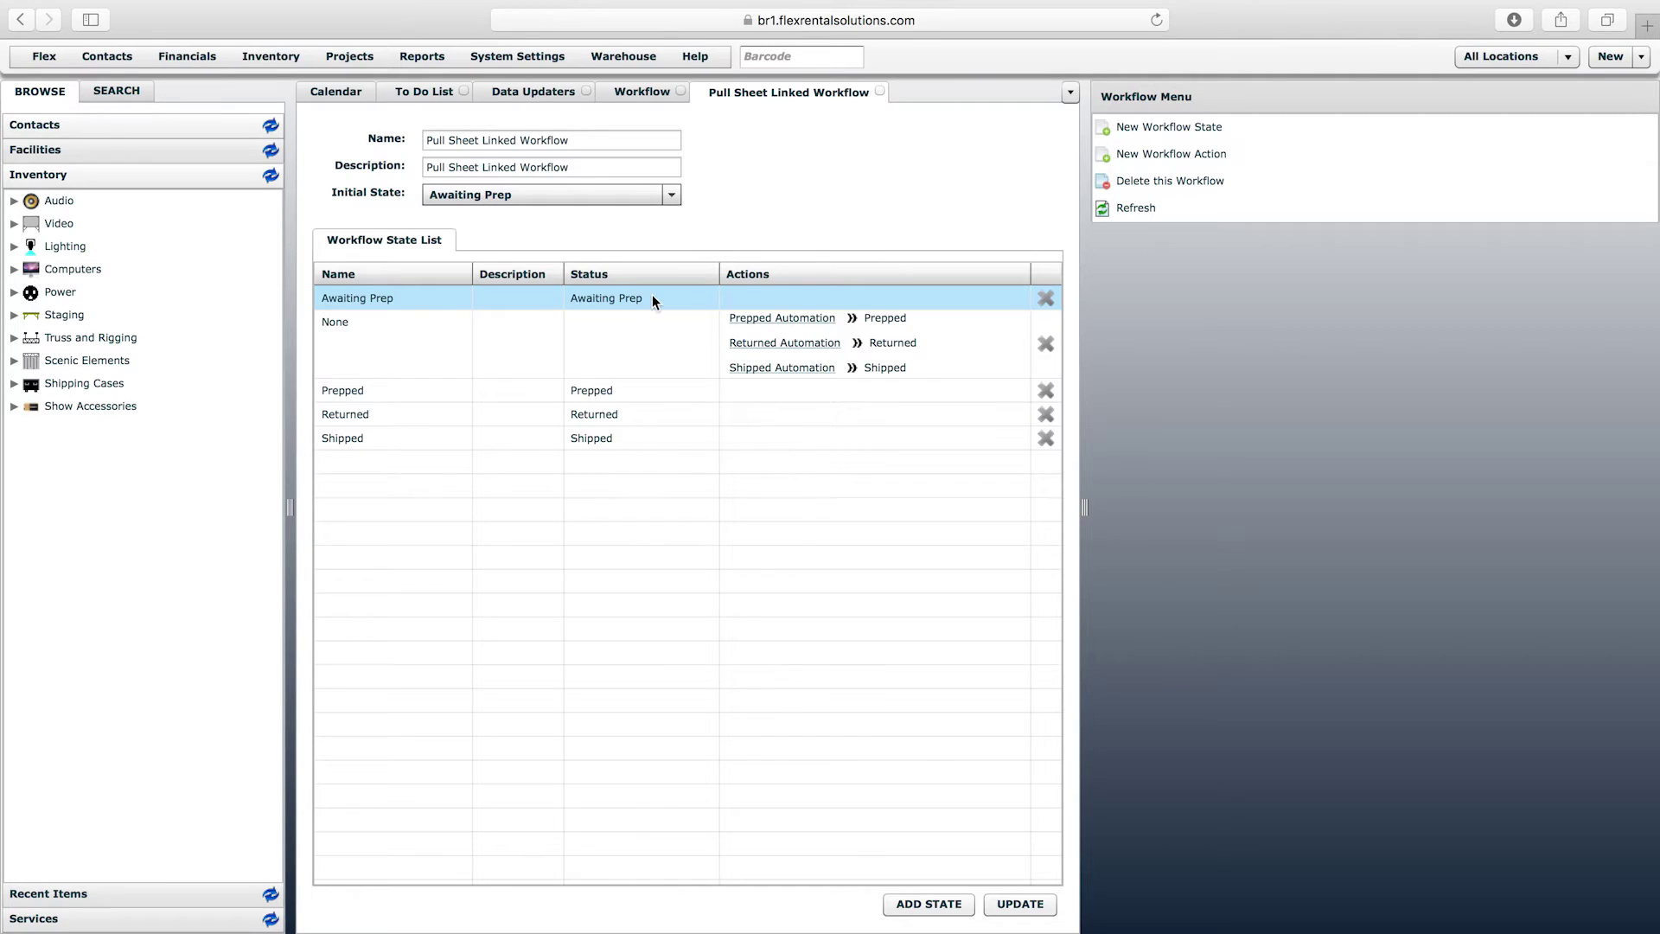
{"action": "left_click", "coordinate": [391, 330]}
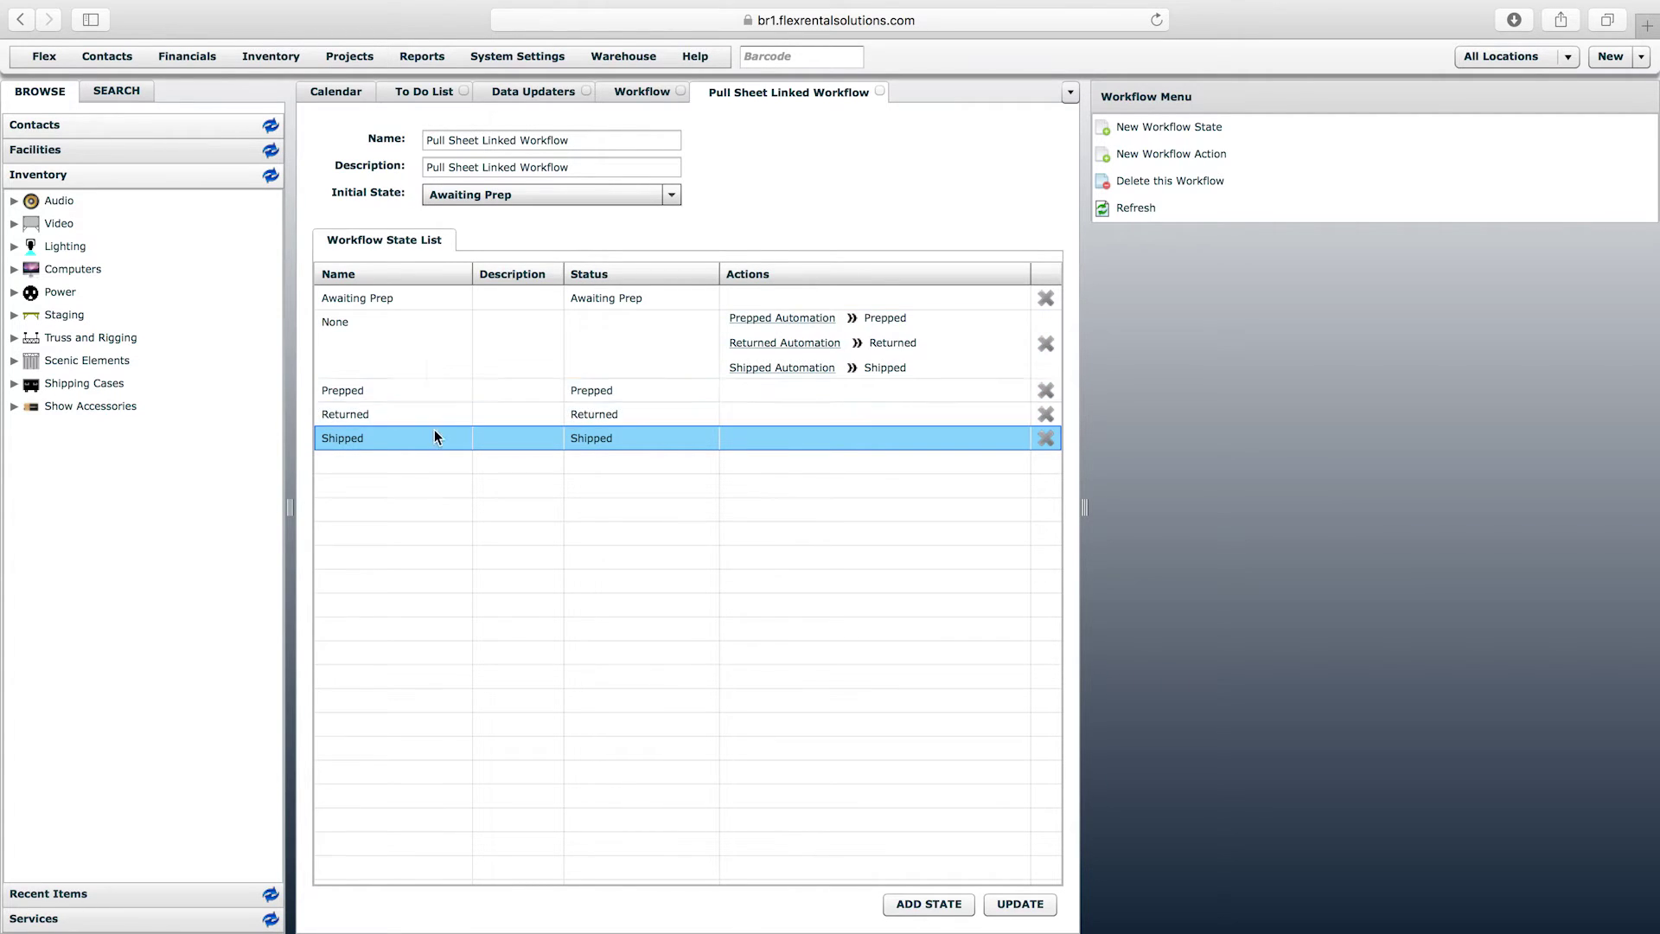
{"action": "left_click", "coordinate": [880, 90]}
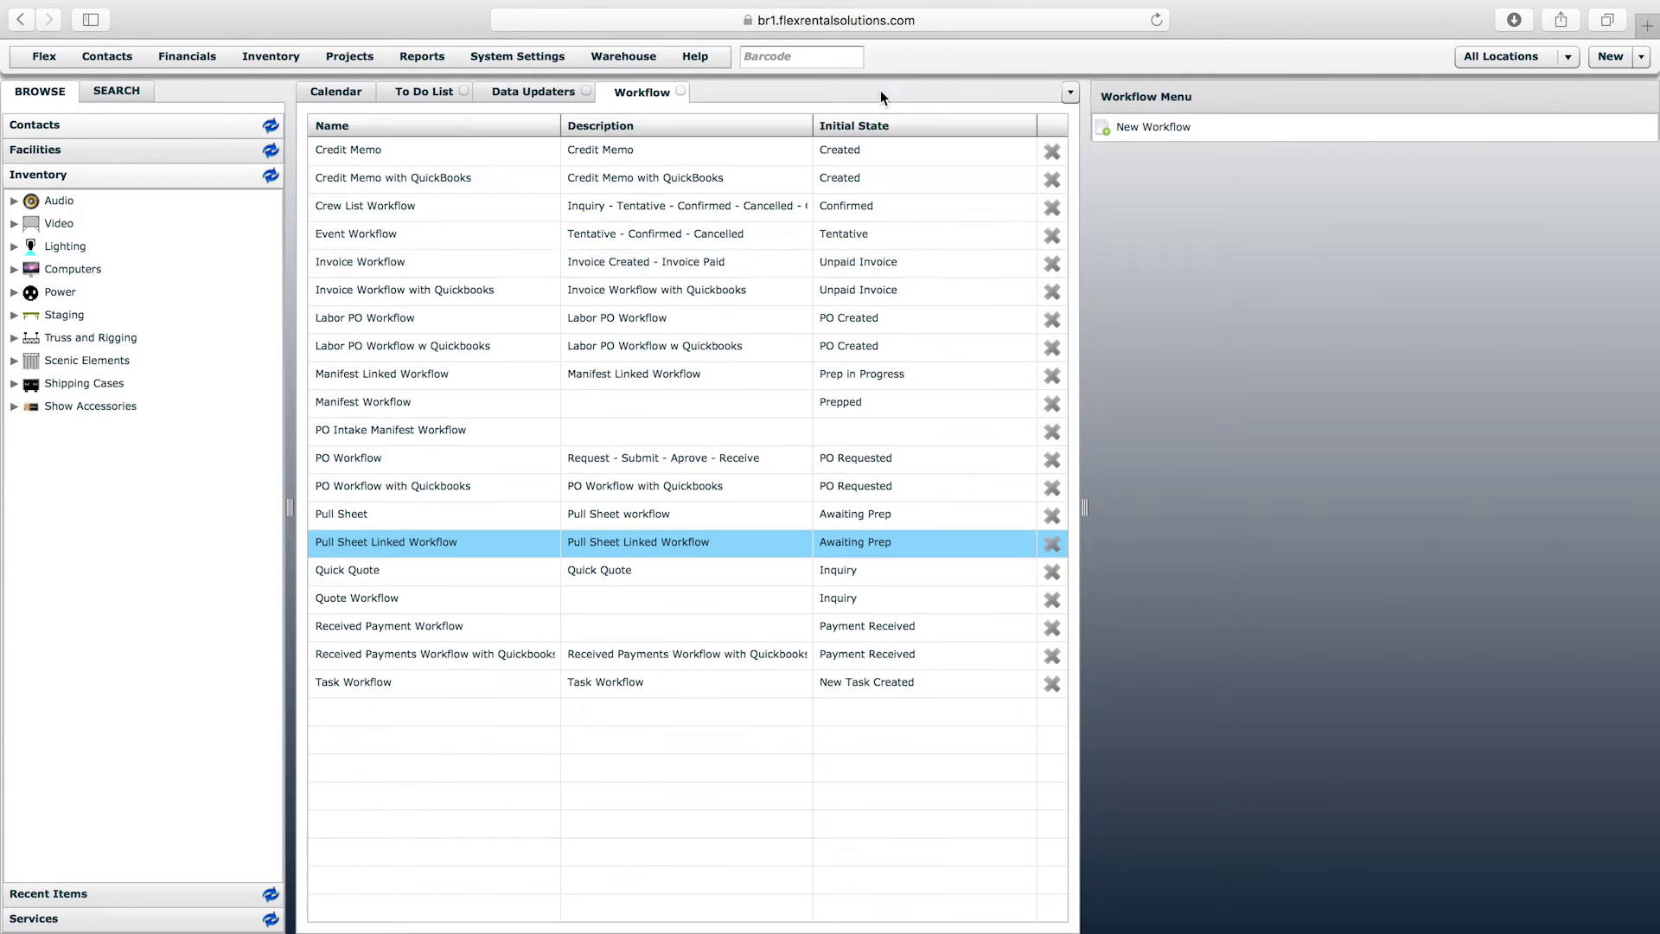
Open the Manifest Linked Workflow, review its states and automation actions, and close it.
{"action": "left_click", "coordinate": [403, 377]}
{"action": "double_click", "coordinate": [403, 377]}
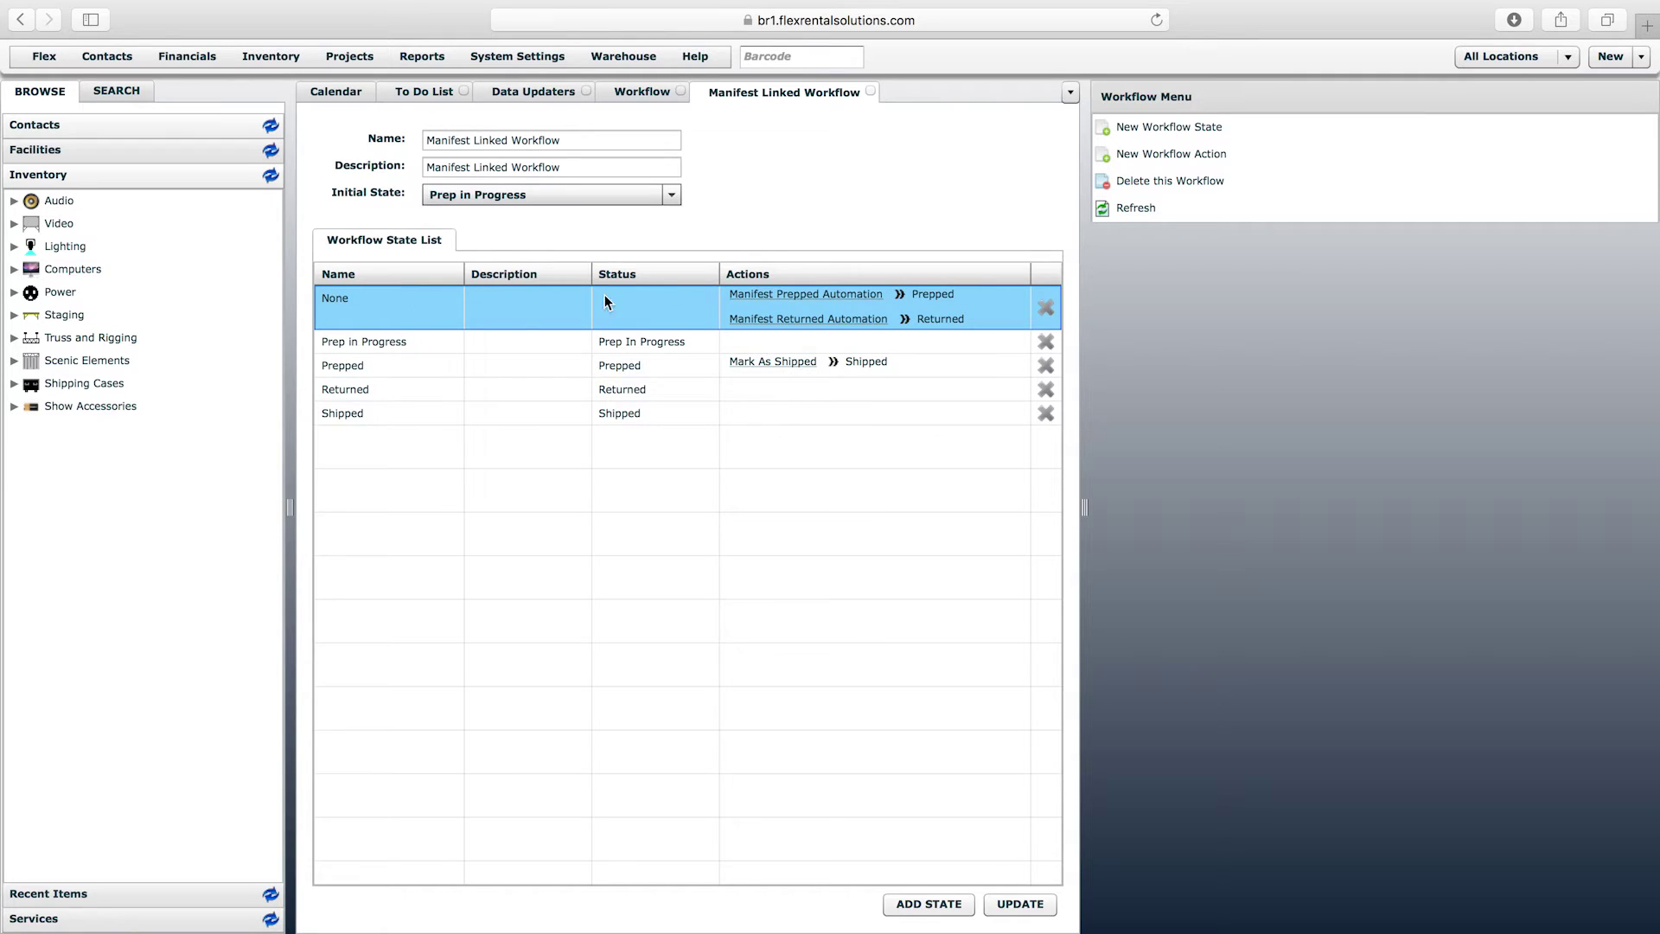
{"action": "left_click", "coordinate": [788, 302]}
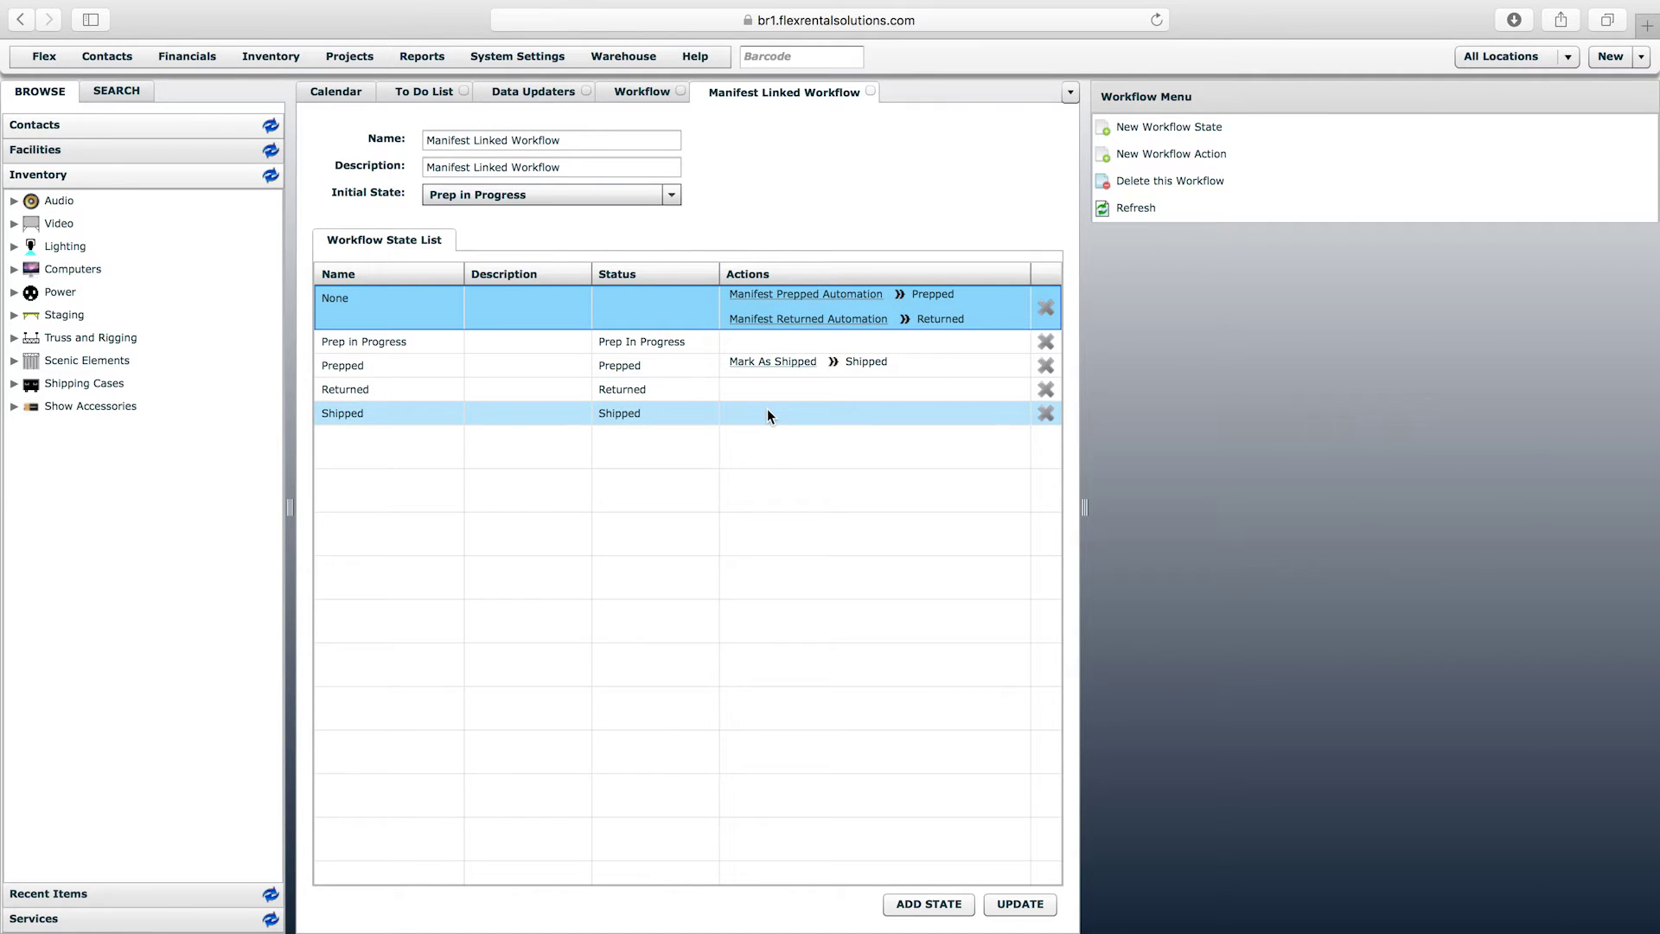
{"action": "left_click", "coordinate": [870, 90]}
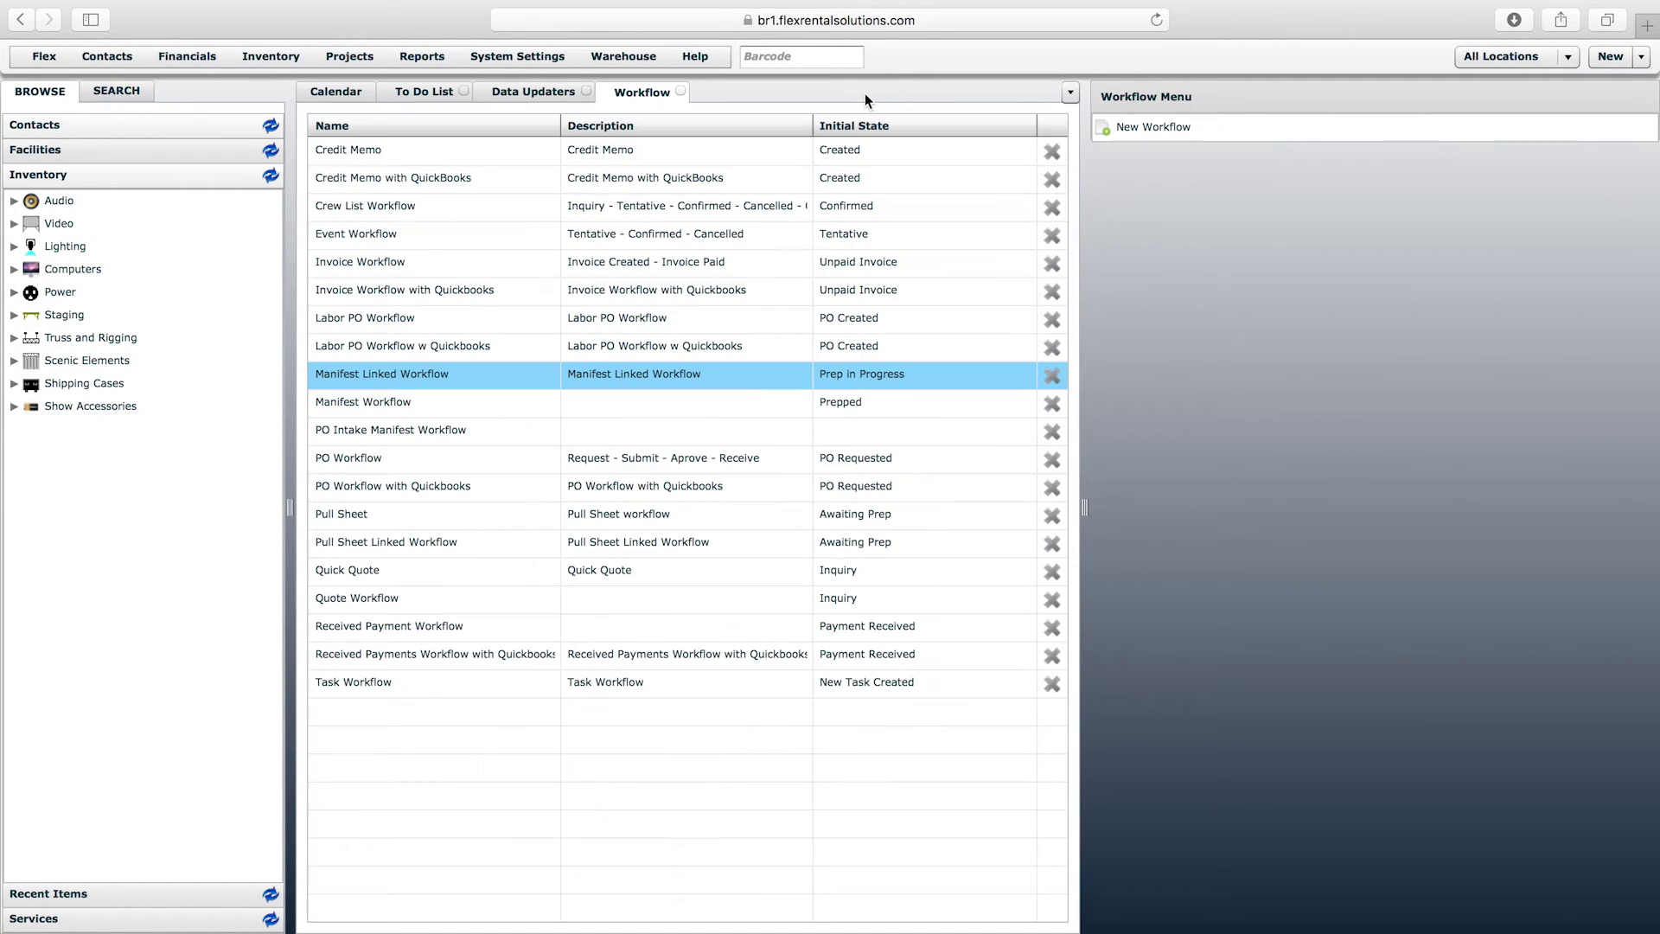
Open the Manifest definition from the project element definitions.
{"action": "left_click", "coordinate": [340, 54]}
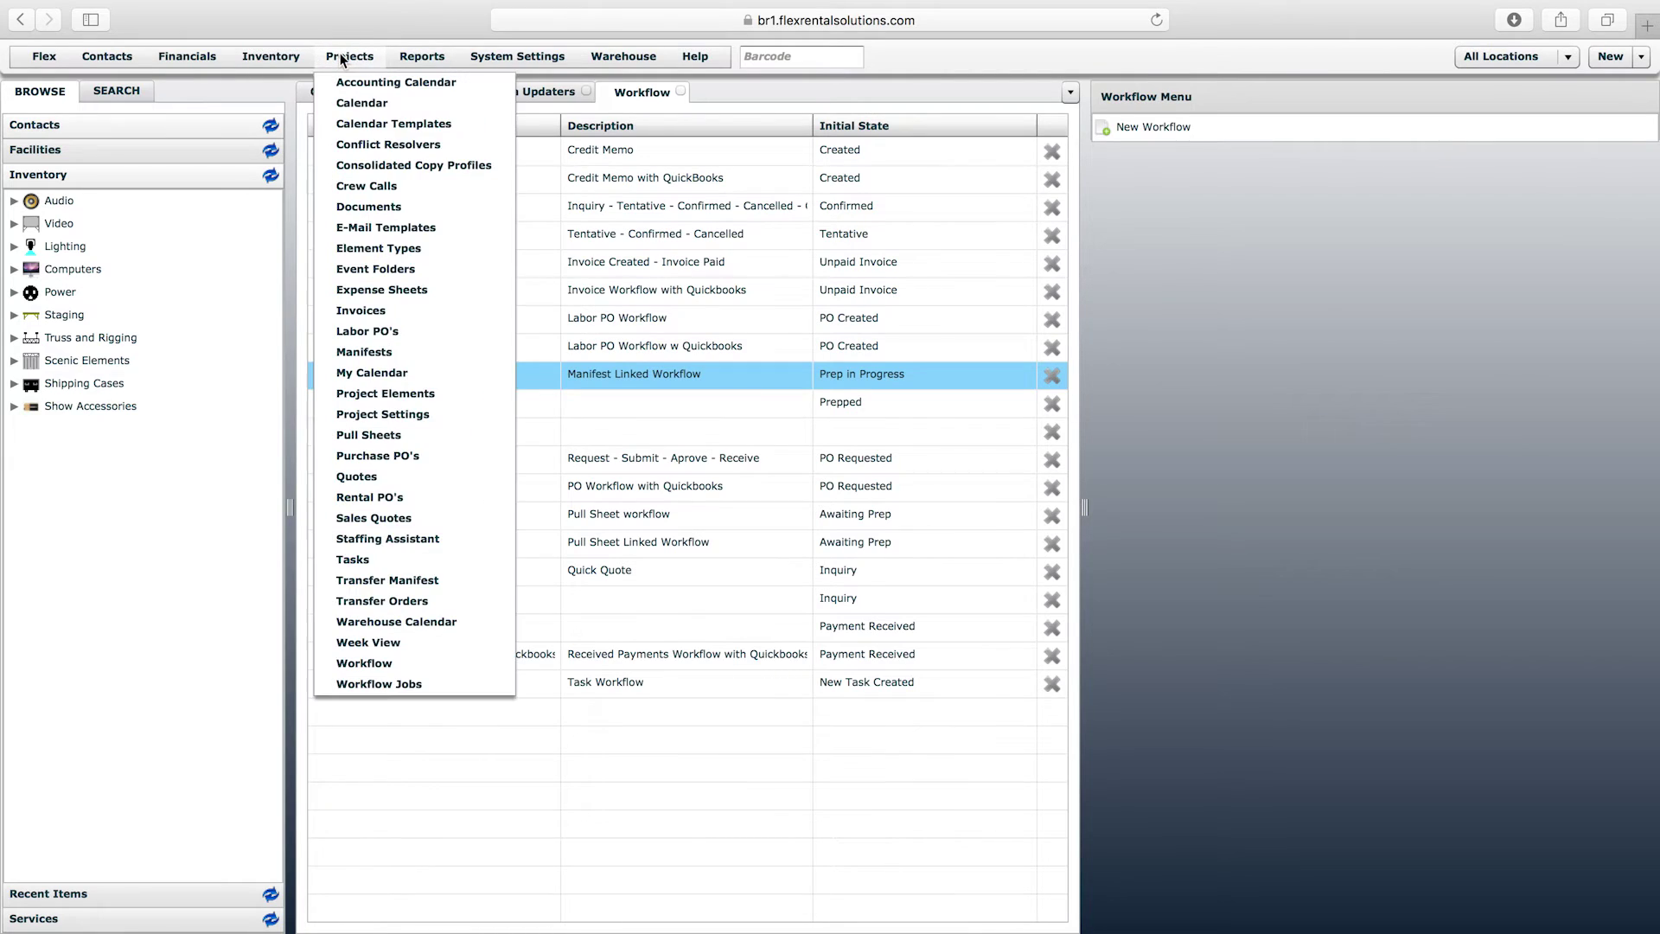
{"action": "left_click", "coordinate": [399, 395]}
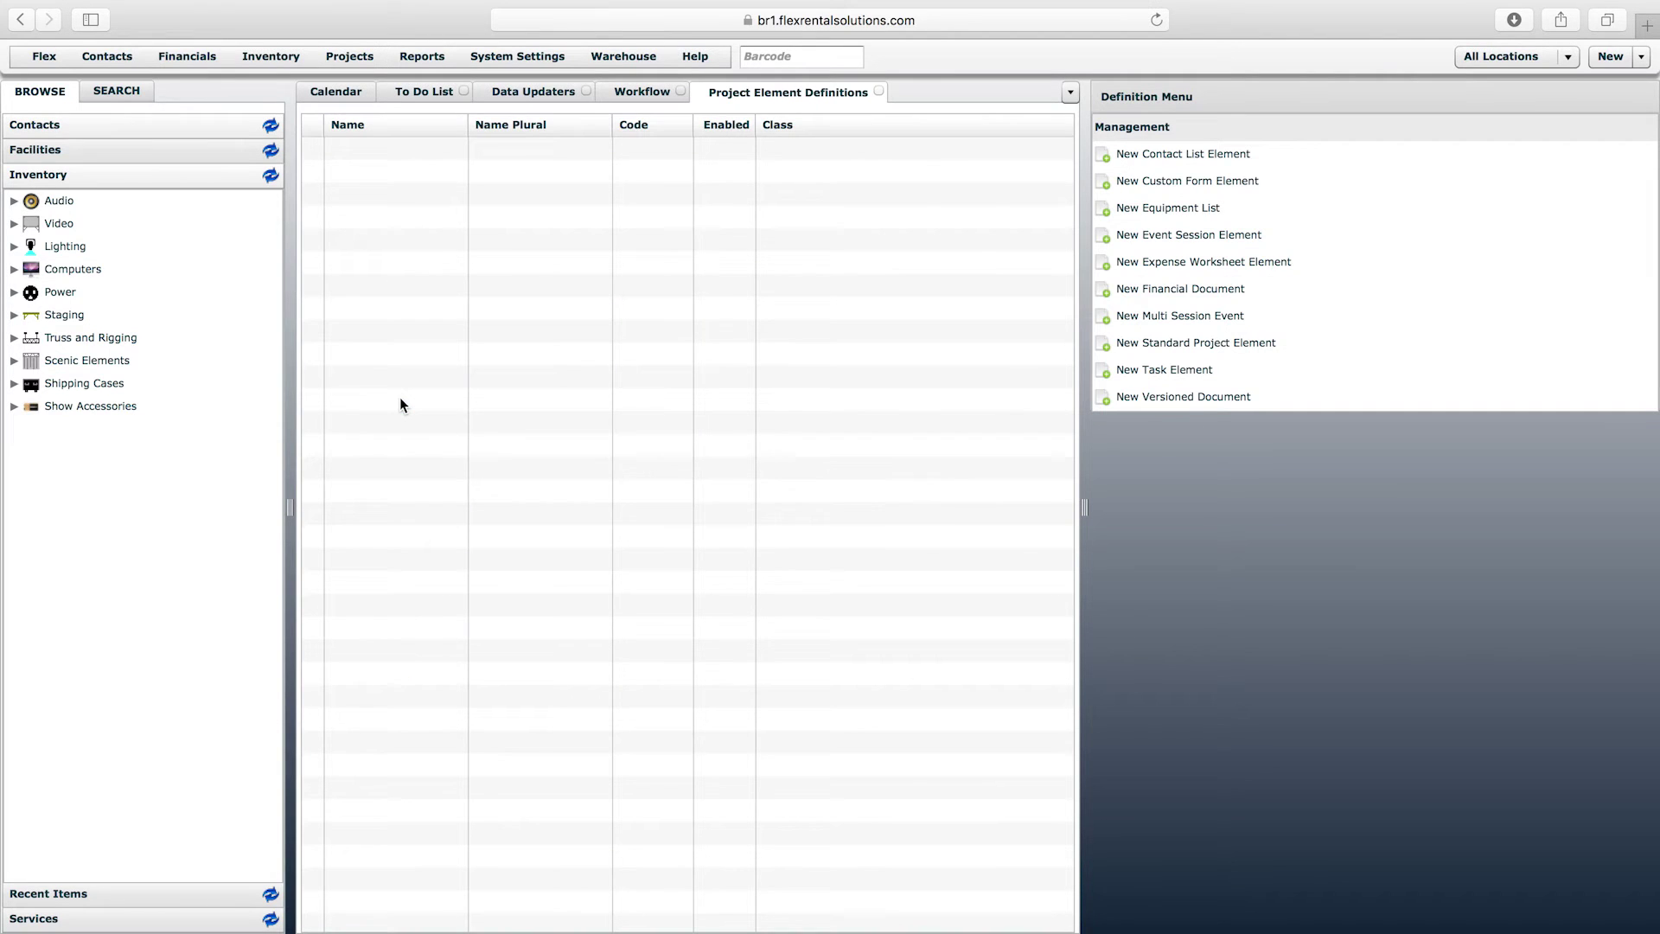
{"action": "left_click", "coordinate": [367, 309]}
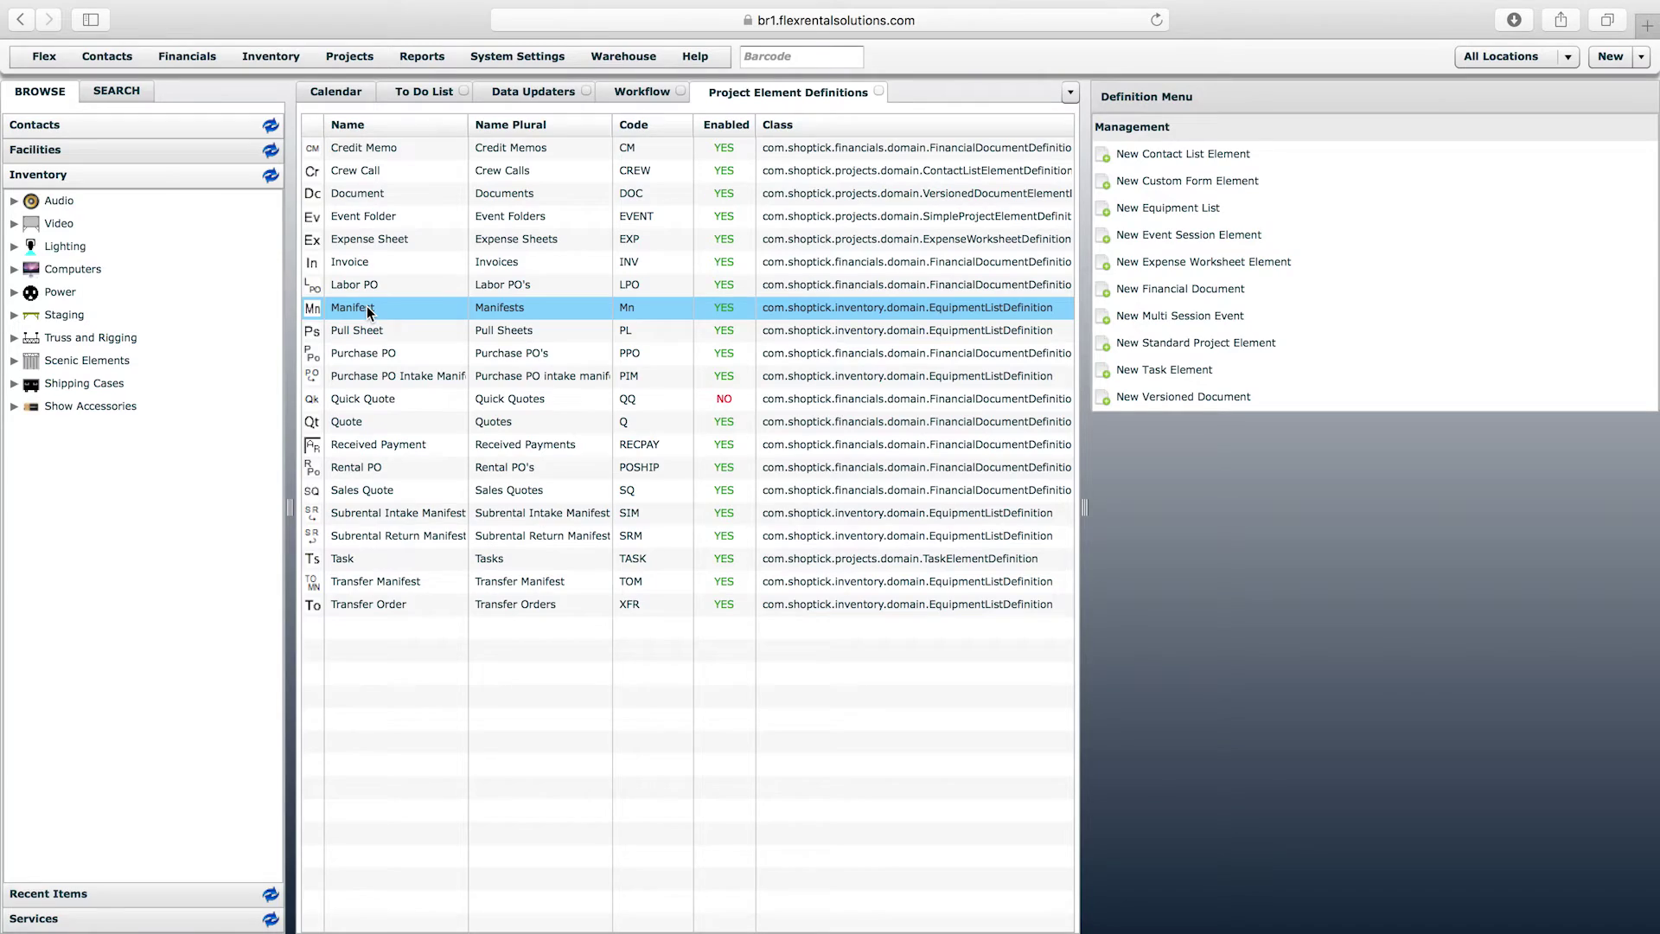
{"action": "double_click", "coordinate": [367, 309]}
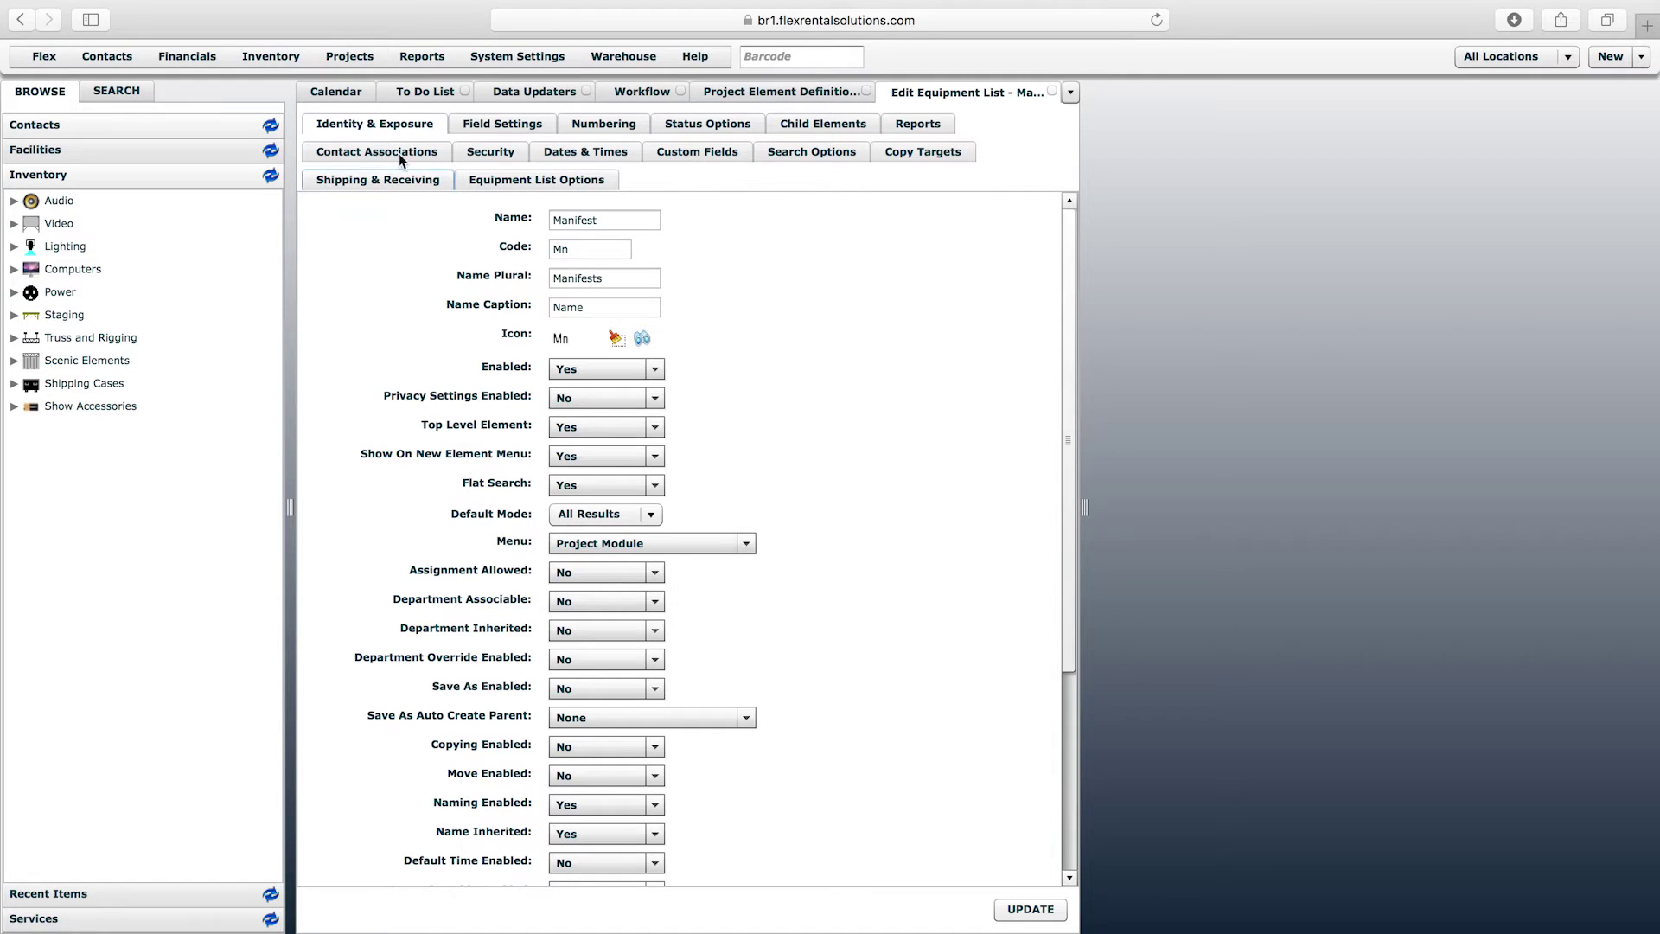
Check the workflow assigned to the Manifest definition and its available alternatives, and locate the Pull Sheet definition in the element list.
{"action": "left_click_drag", "start_coordinate": [1067, 344], "coordinate": [1066, 554]}
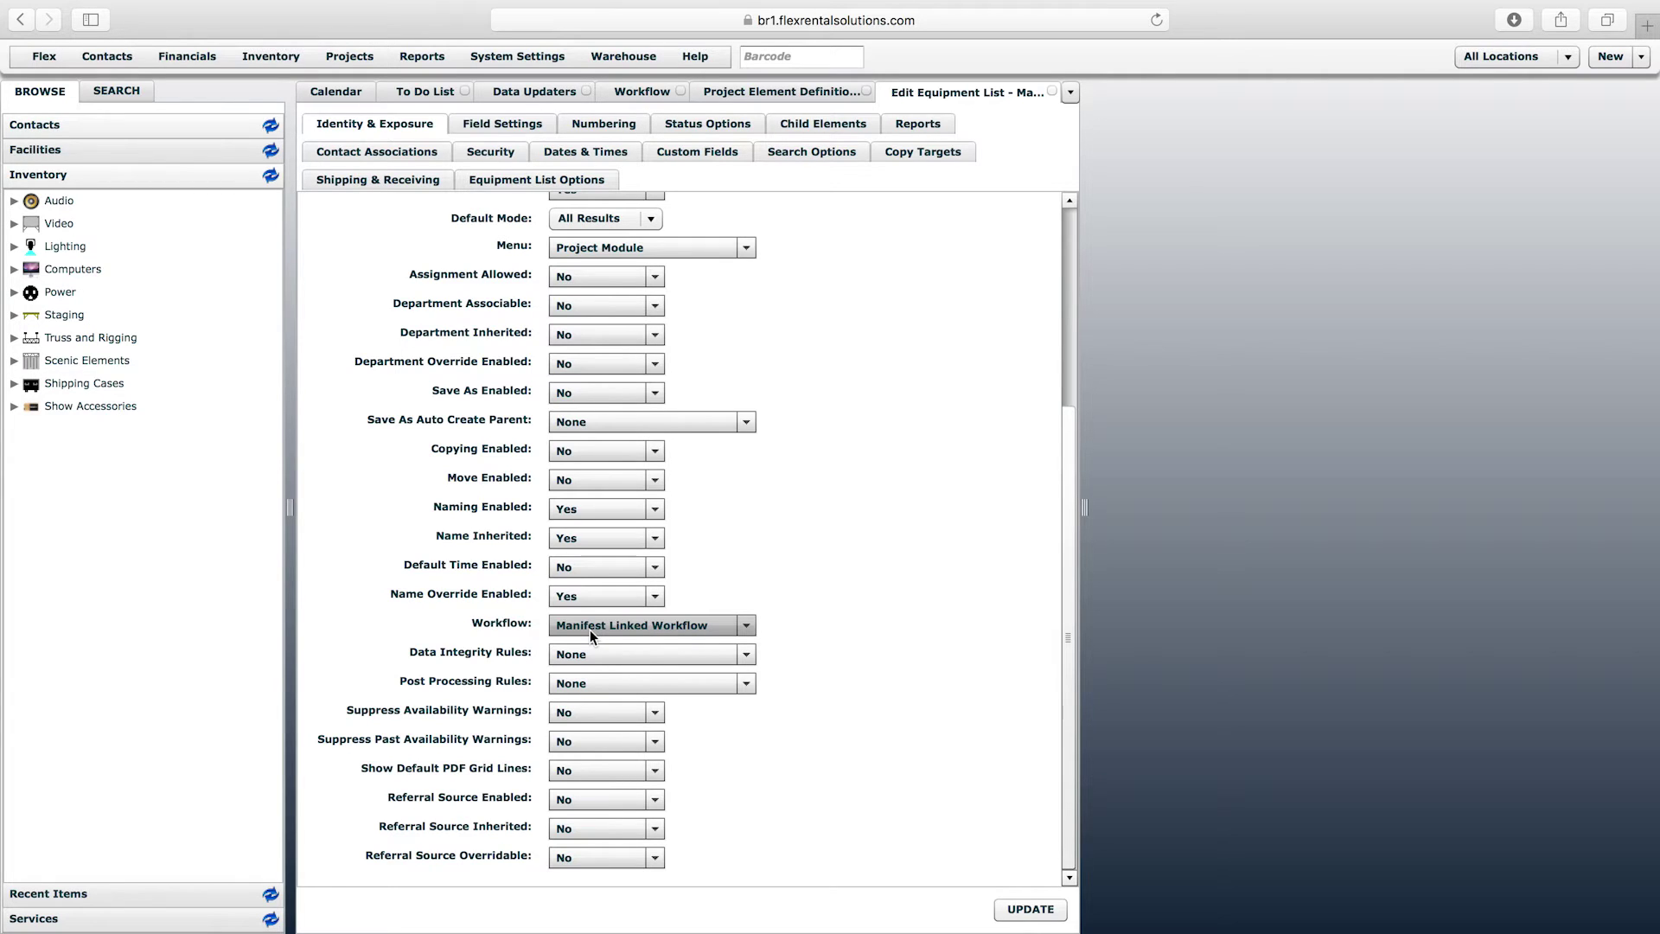
{"action": "left_click", "coordinate": [745, 625]}
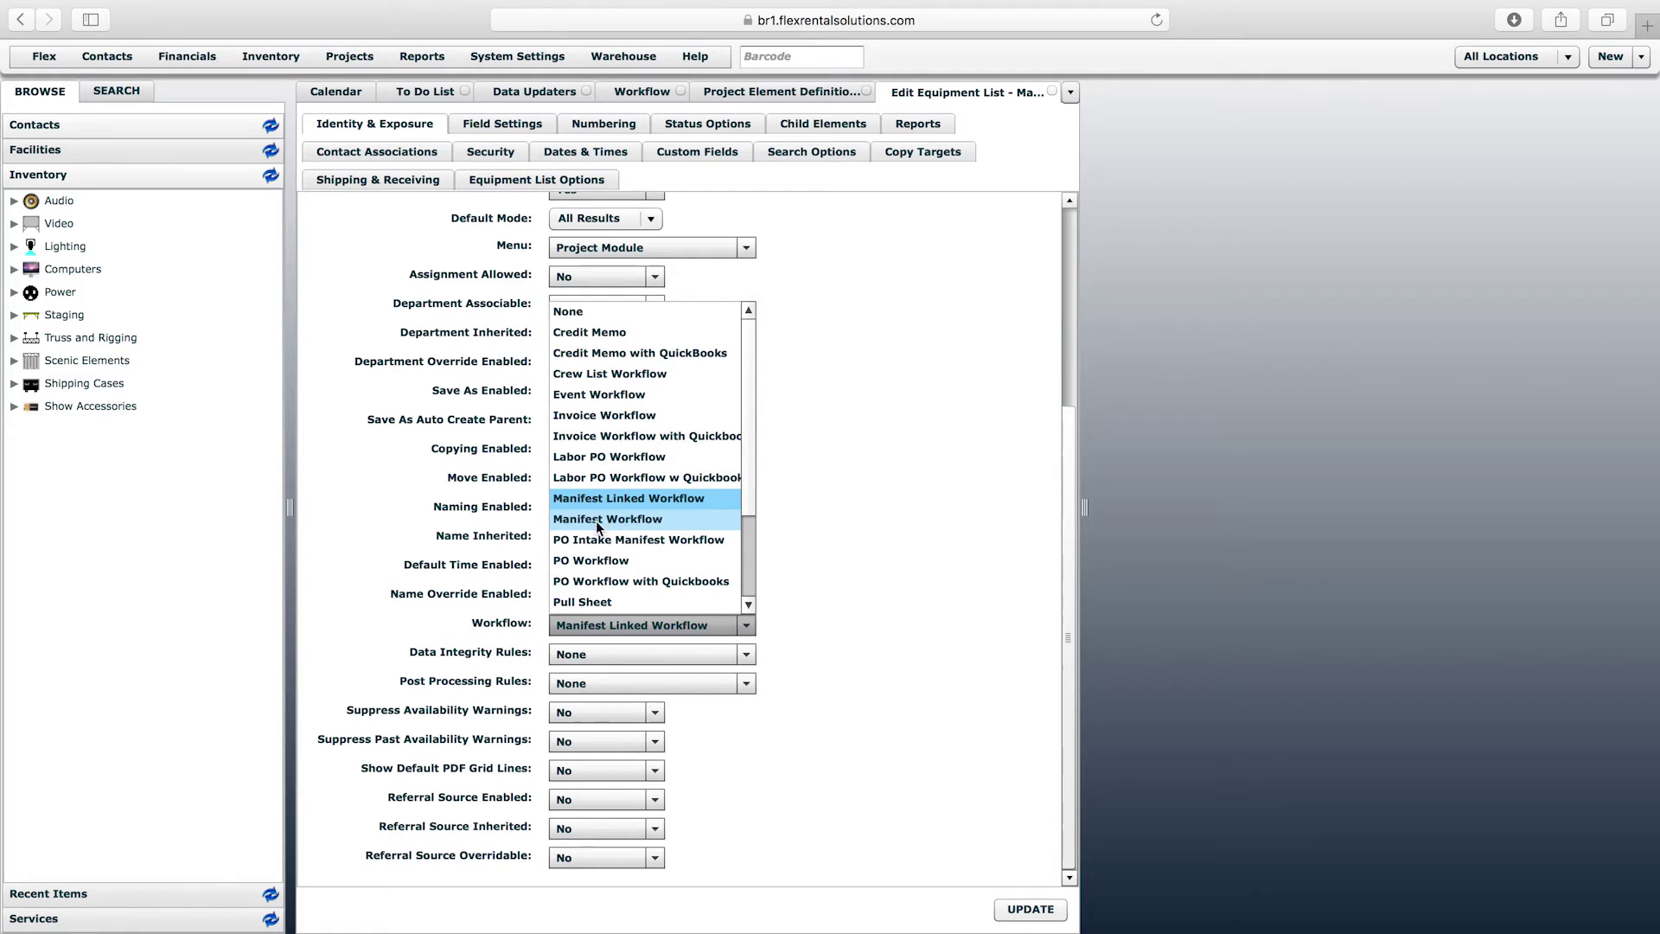
{"action": "left_click", "coordinate": [796, 508]}
{"action": "left_click", "coordinate": [804, 93]}
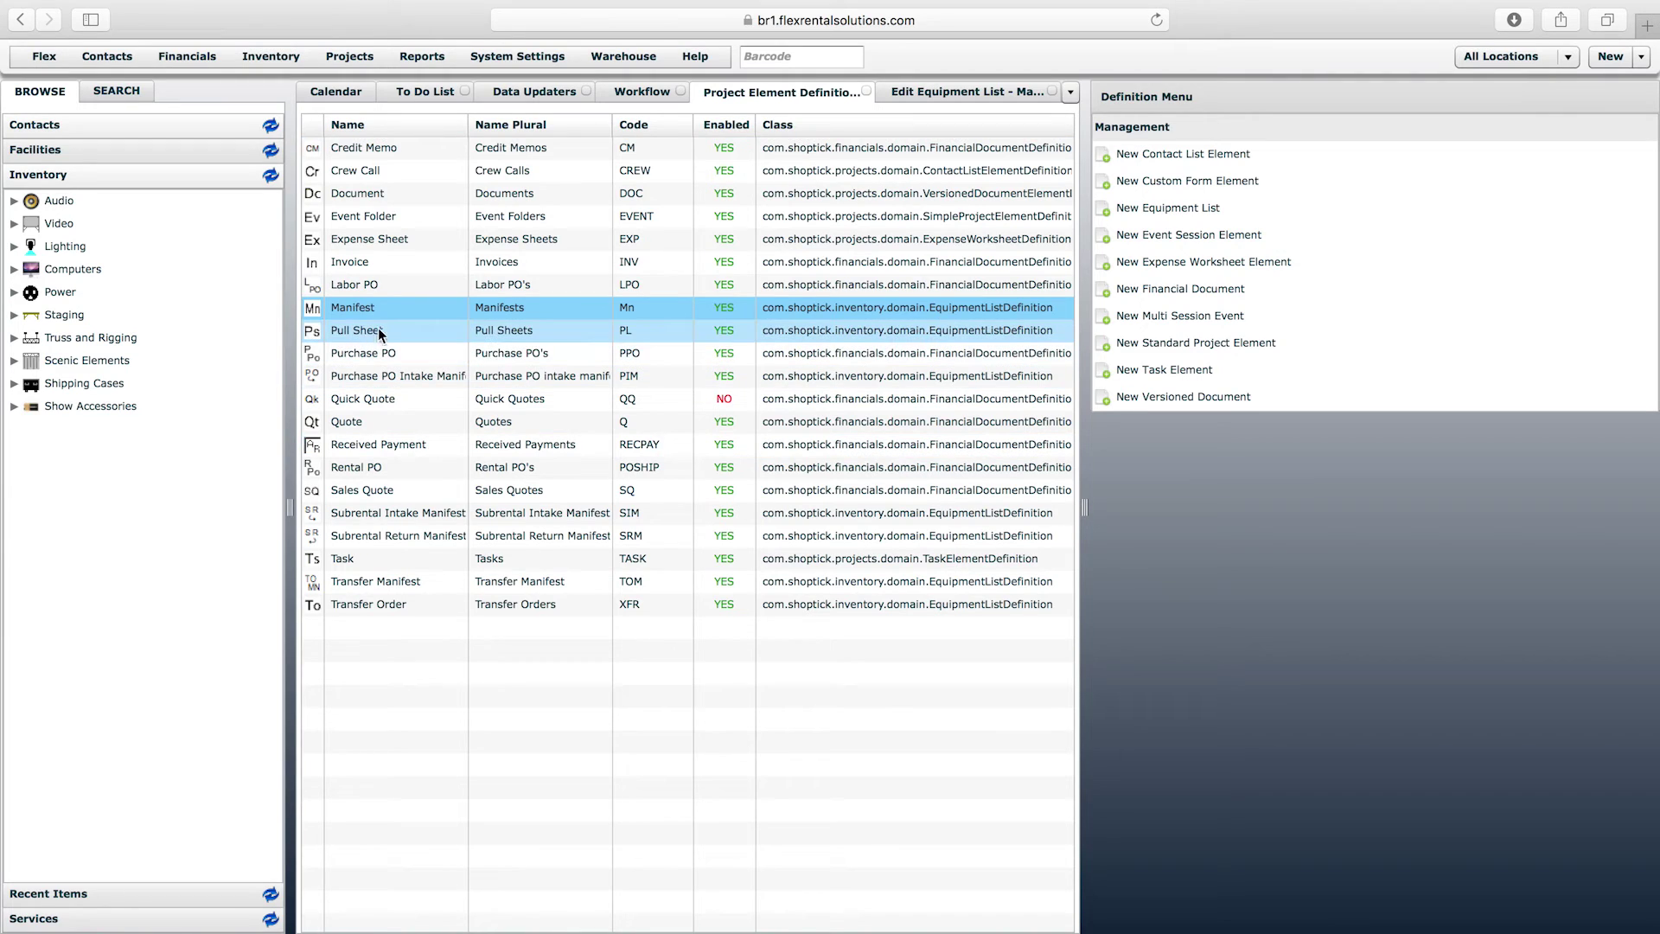
{"action": "left_click", "coordinate": [970, 96]}
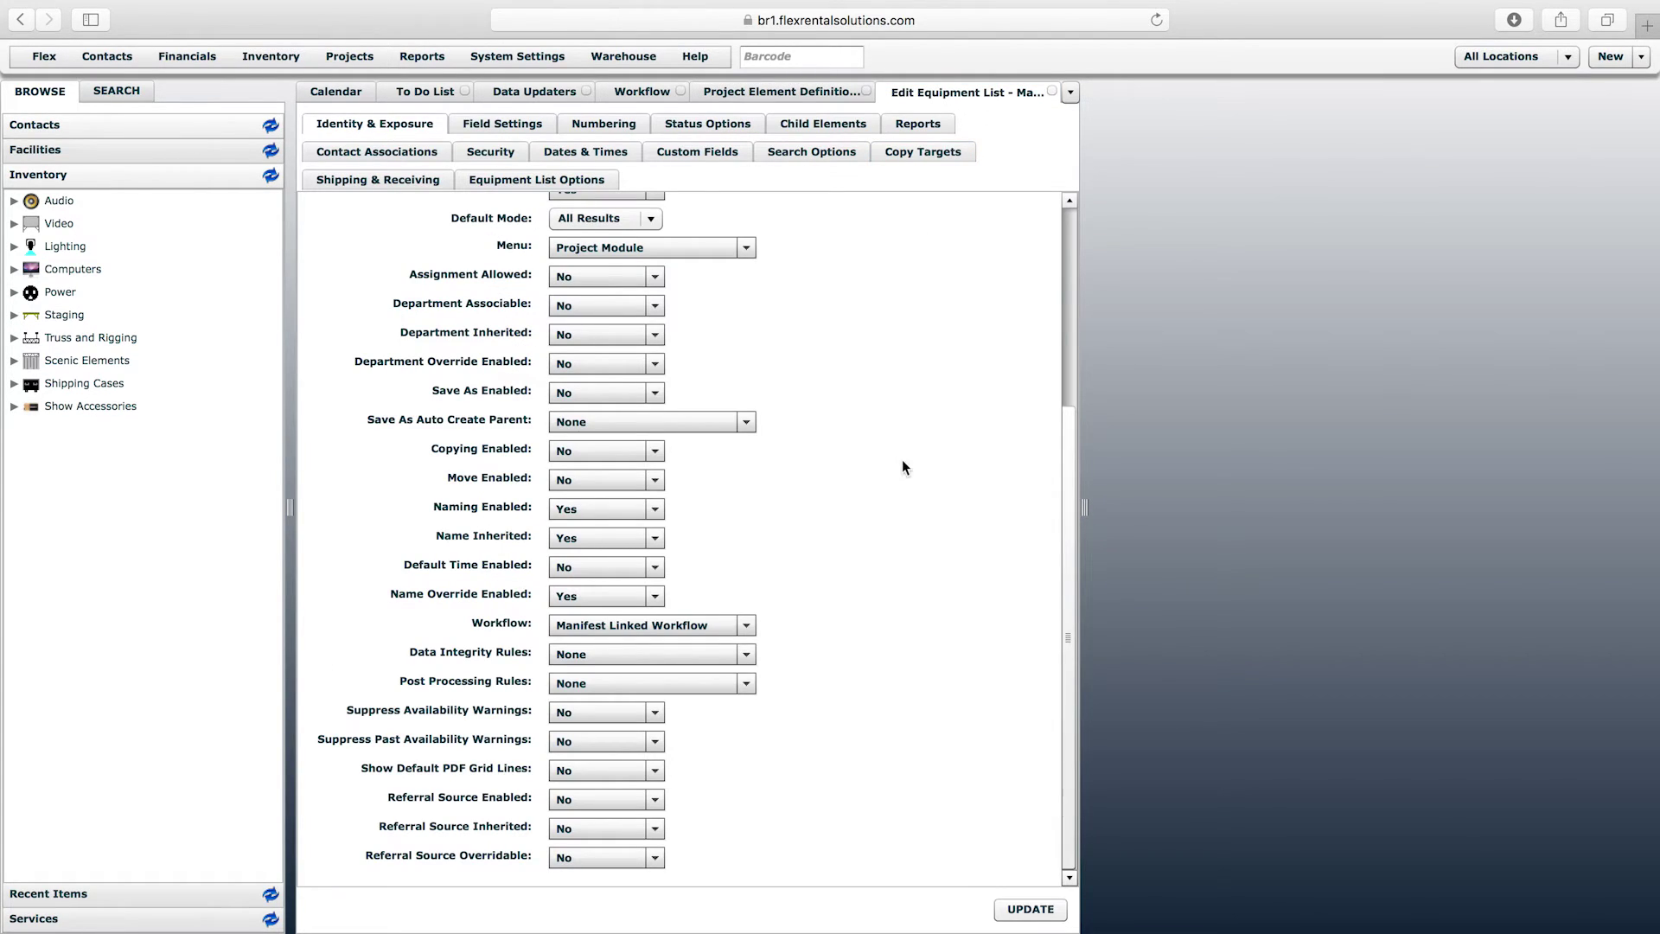
Review the Manifest definition's status options, including the status edit mode, default status and permitted statuses.
{"action": "left_click", "coordinate": [720, 124]}
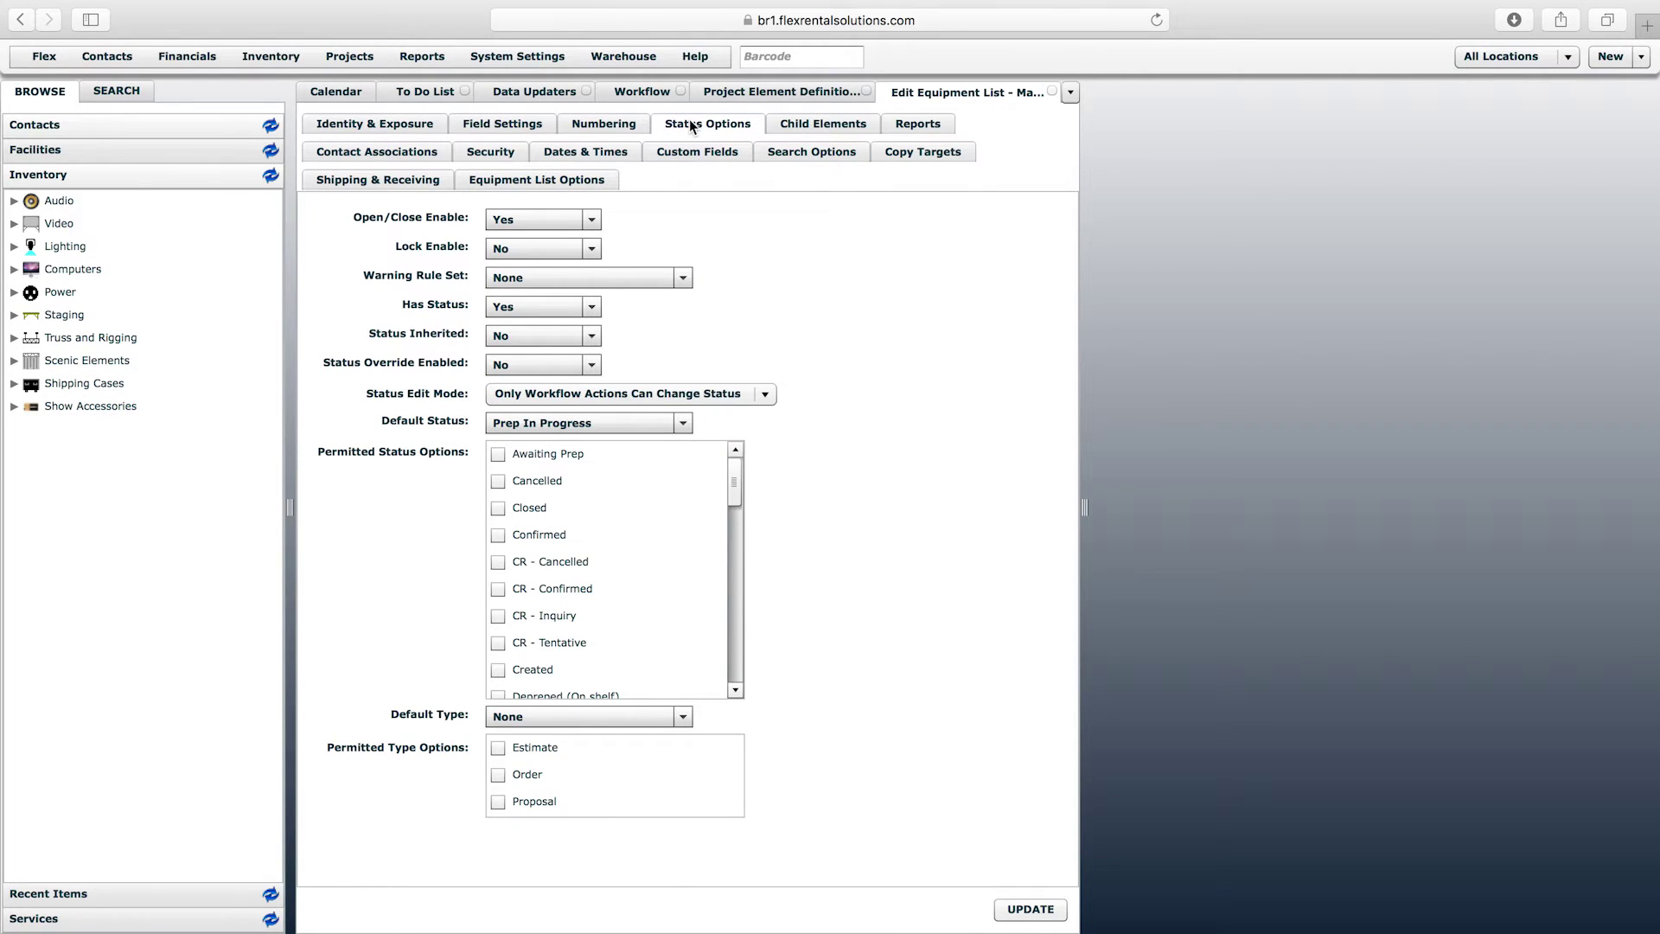
{"action": "left_click_drag", "start_coordinate": [742, 486], "coordinate": [735, 621]}
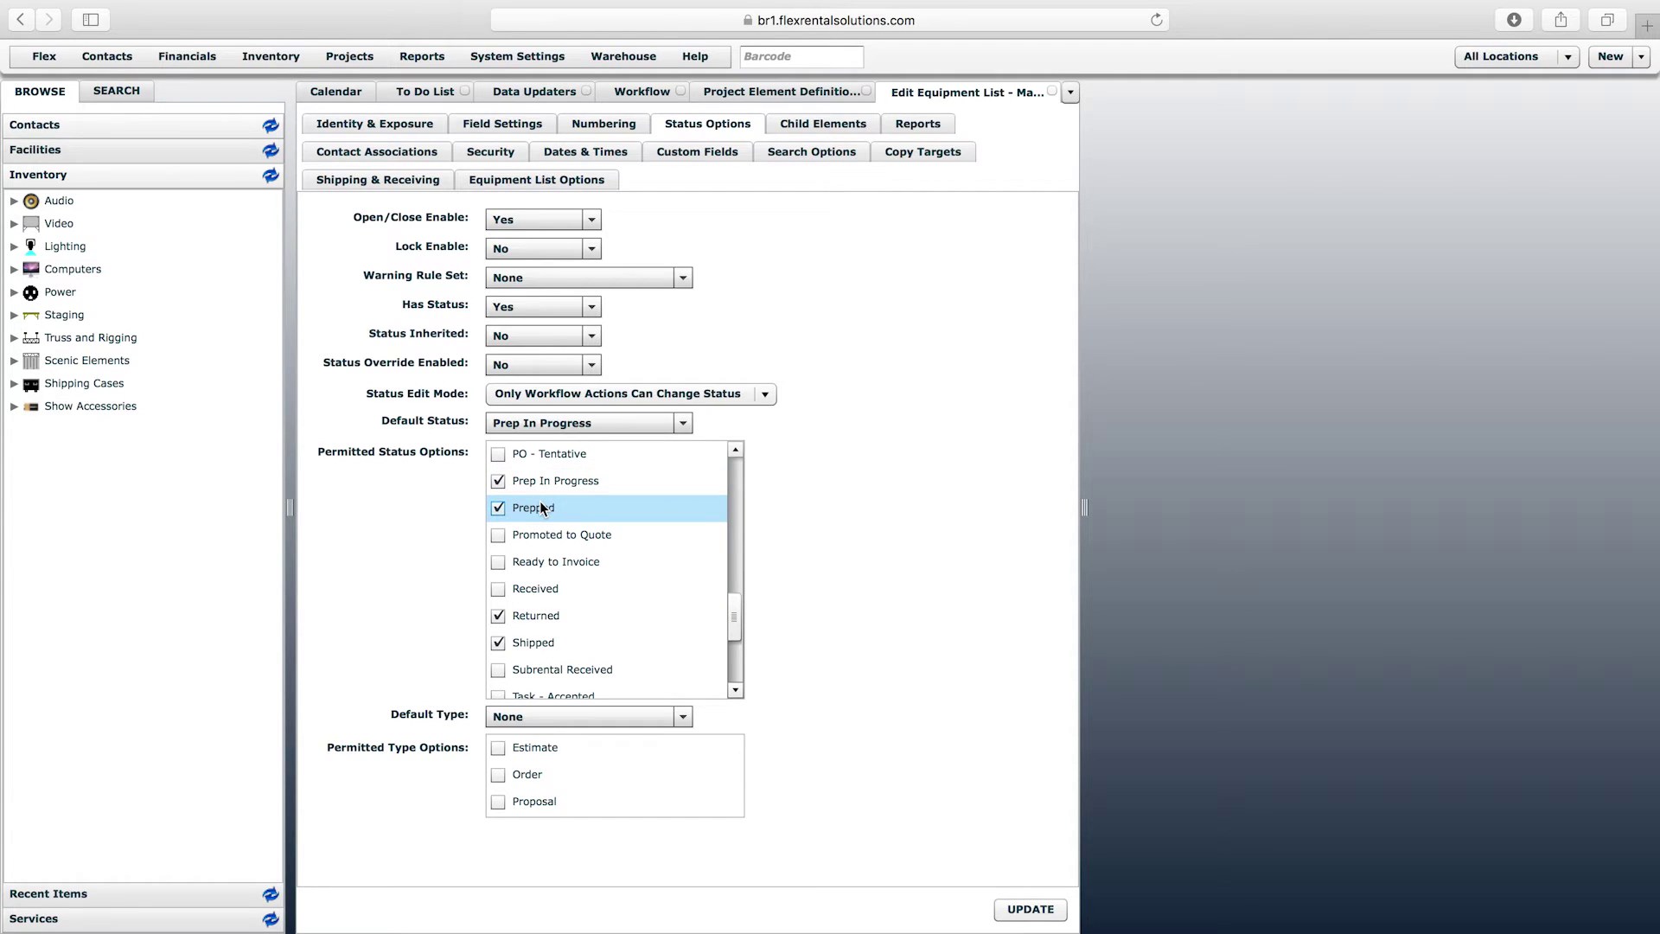
{"action": "left_click", "coordinate": [844, 252]}
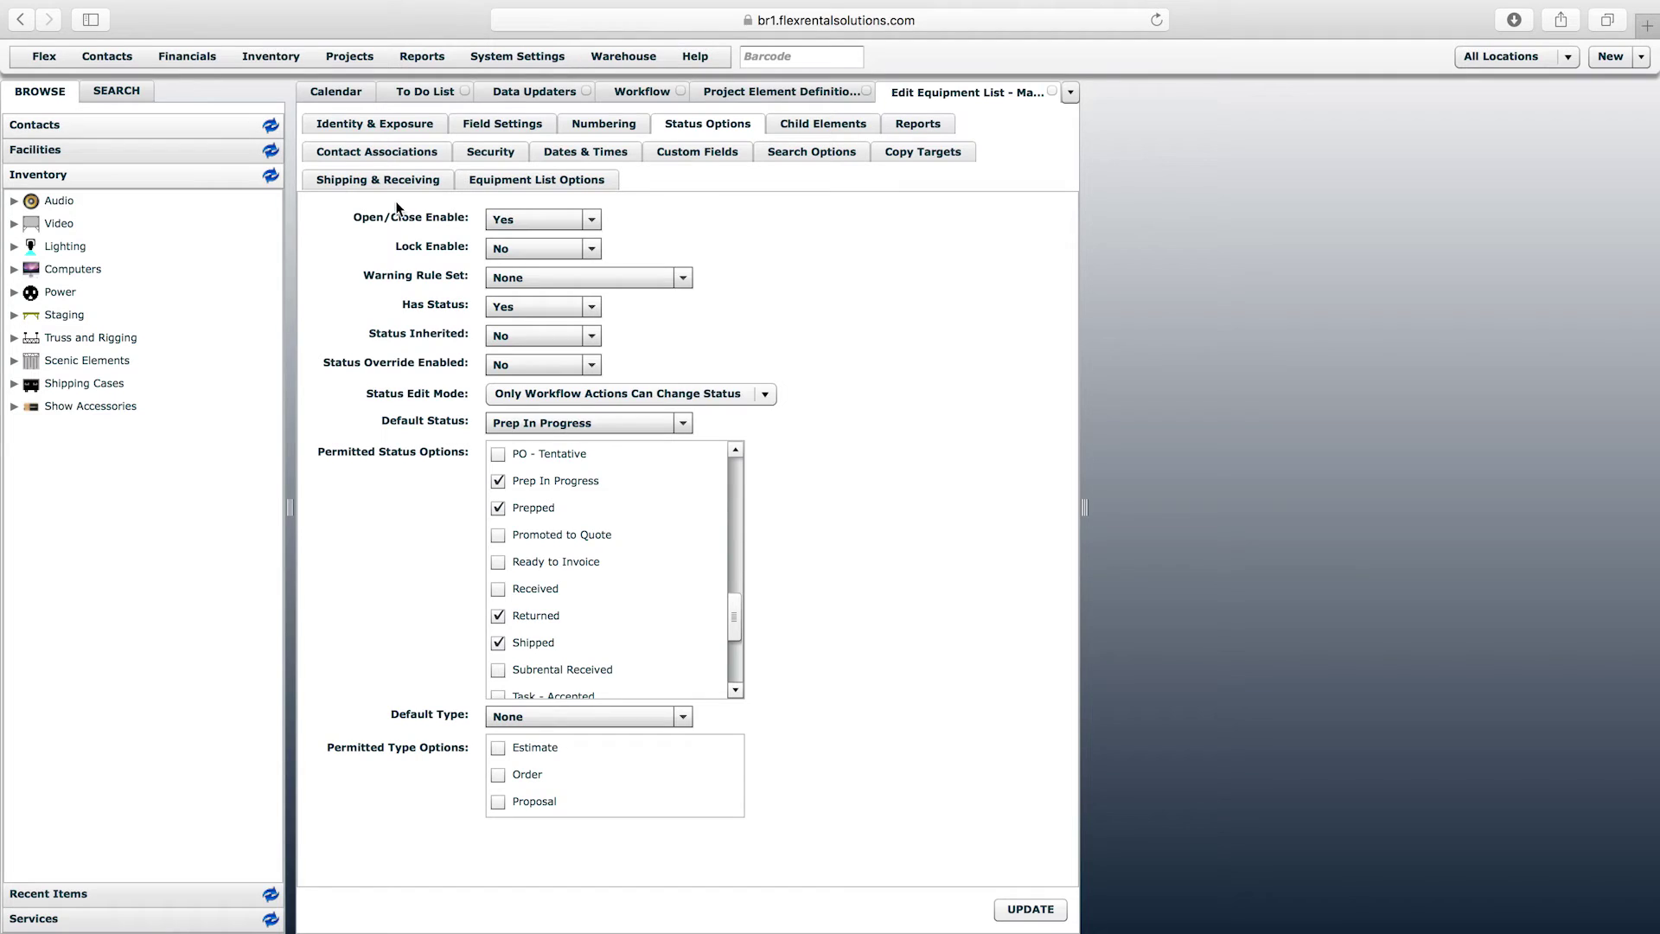
Review the Manifest definition's shipping and receiving settings and inspect the choices for its Return Action without changing it.
{"action": "left_click", "coordinate": [373, 182]}
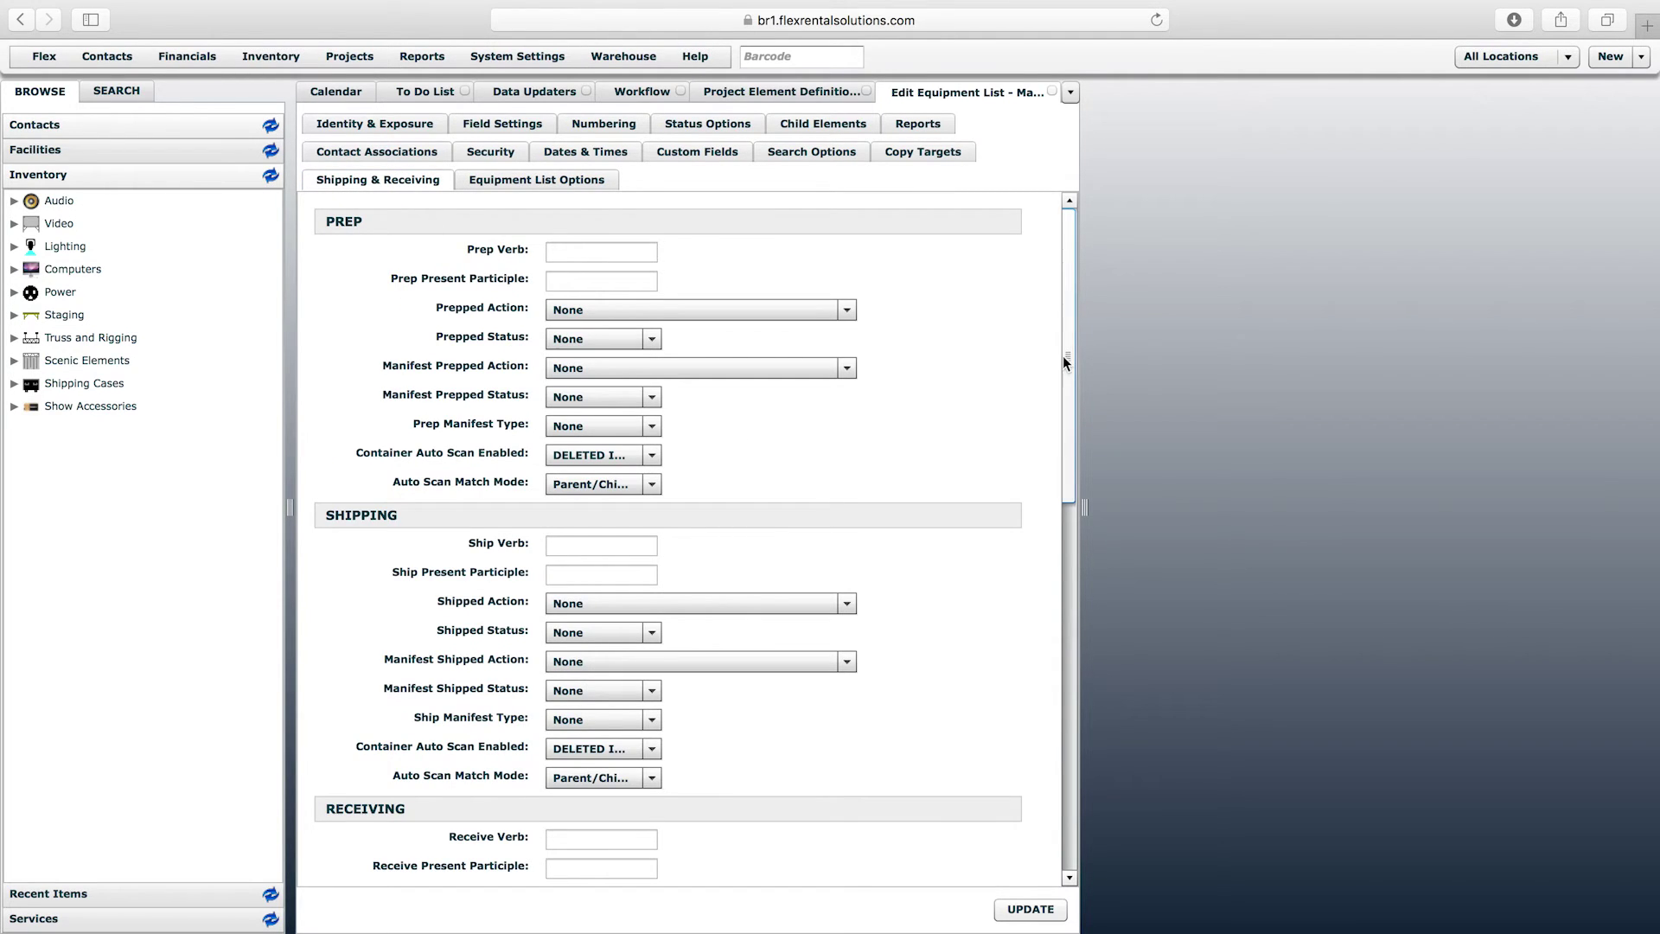
{"action": "left_click_drag", "start_coordinate": [1072, 354], "coordinate": [1072, 733]}
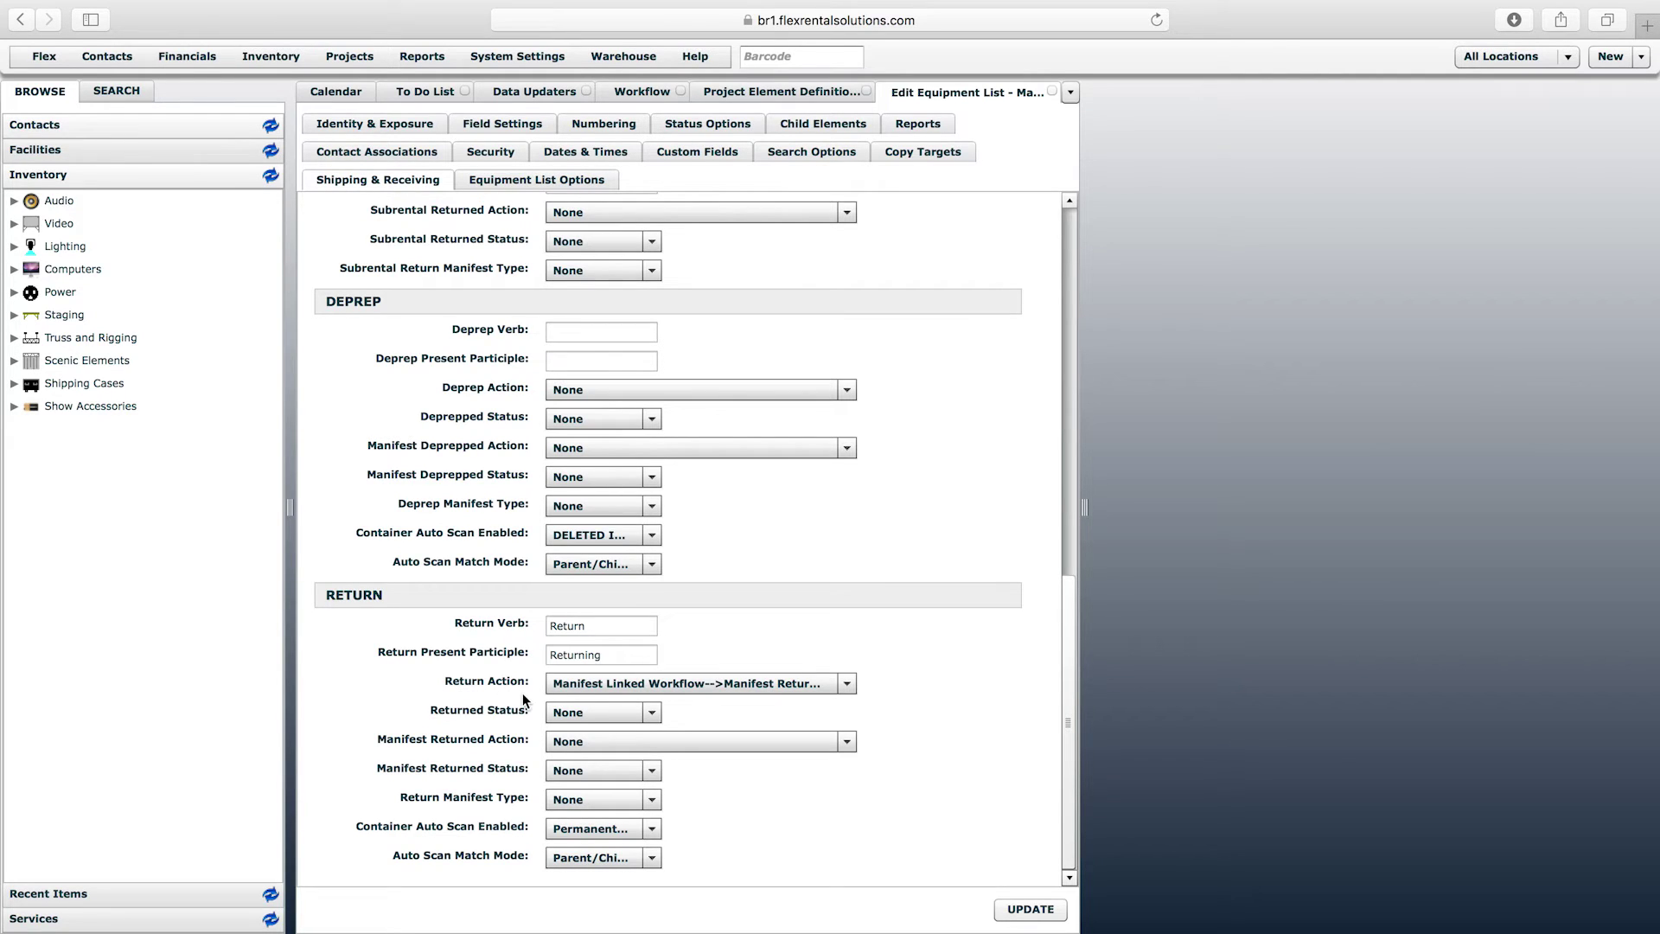
{"action": "left_click", "coordinate": [734, 682]}
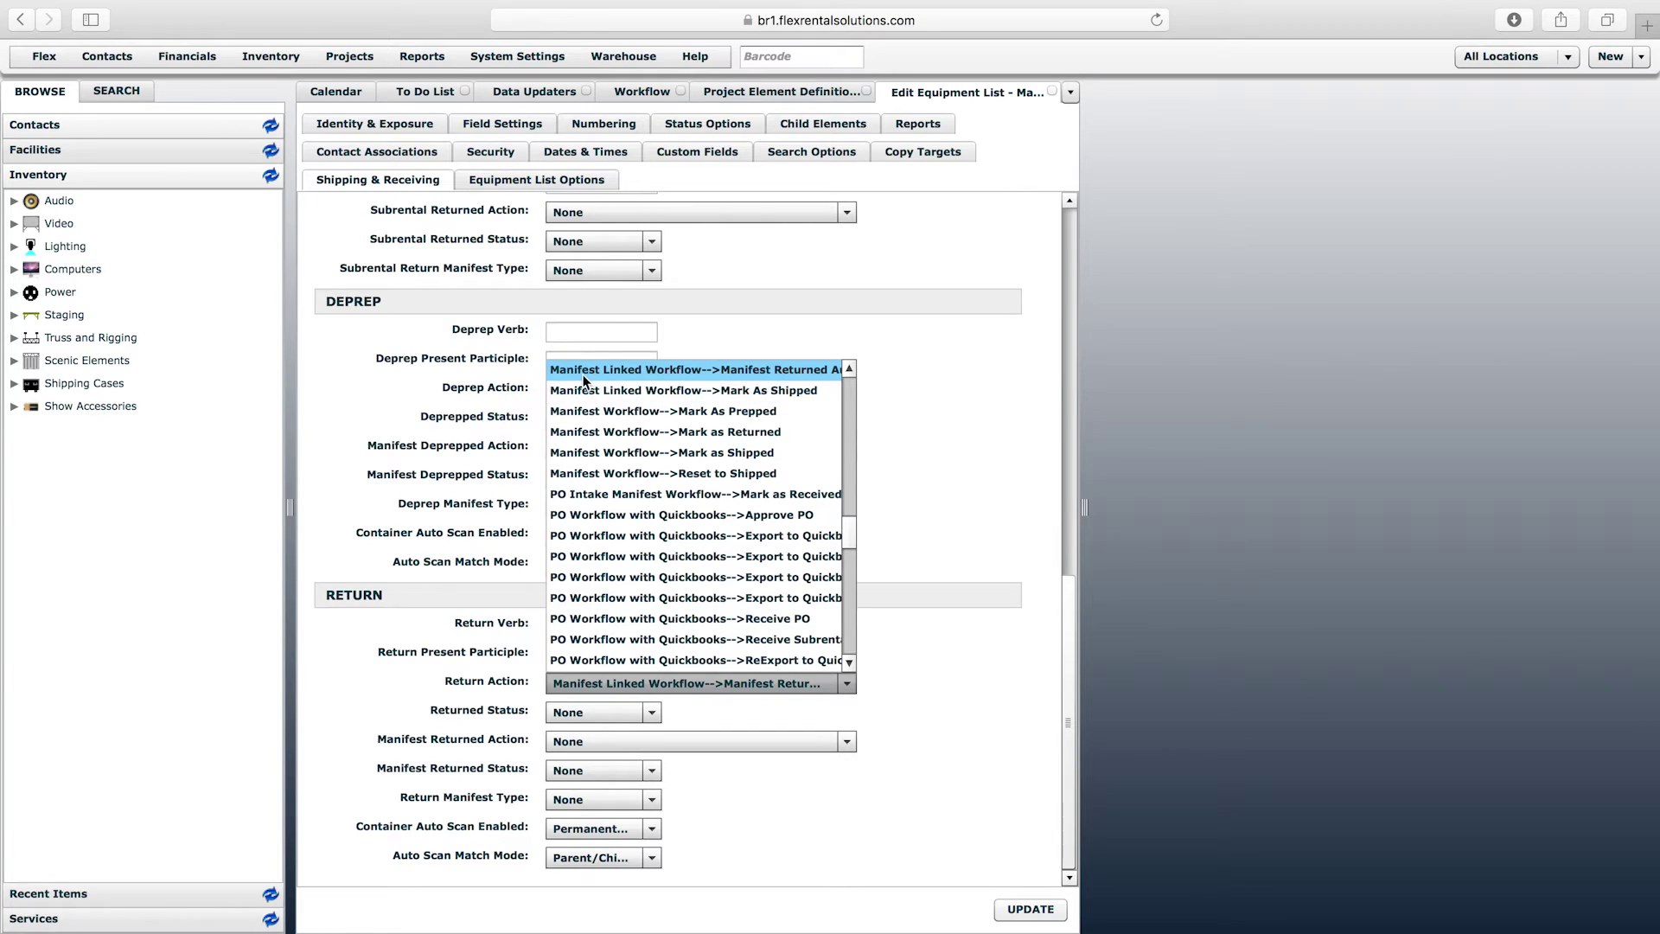
{"action": "left_click", "coordinate": [974, 470]}
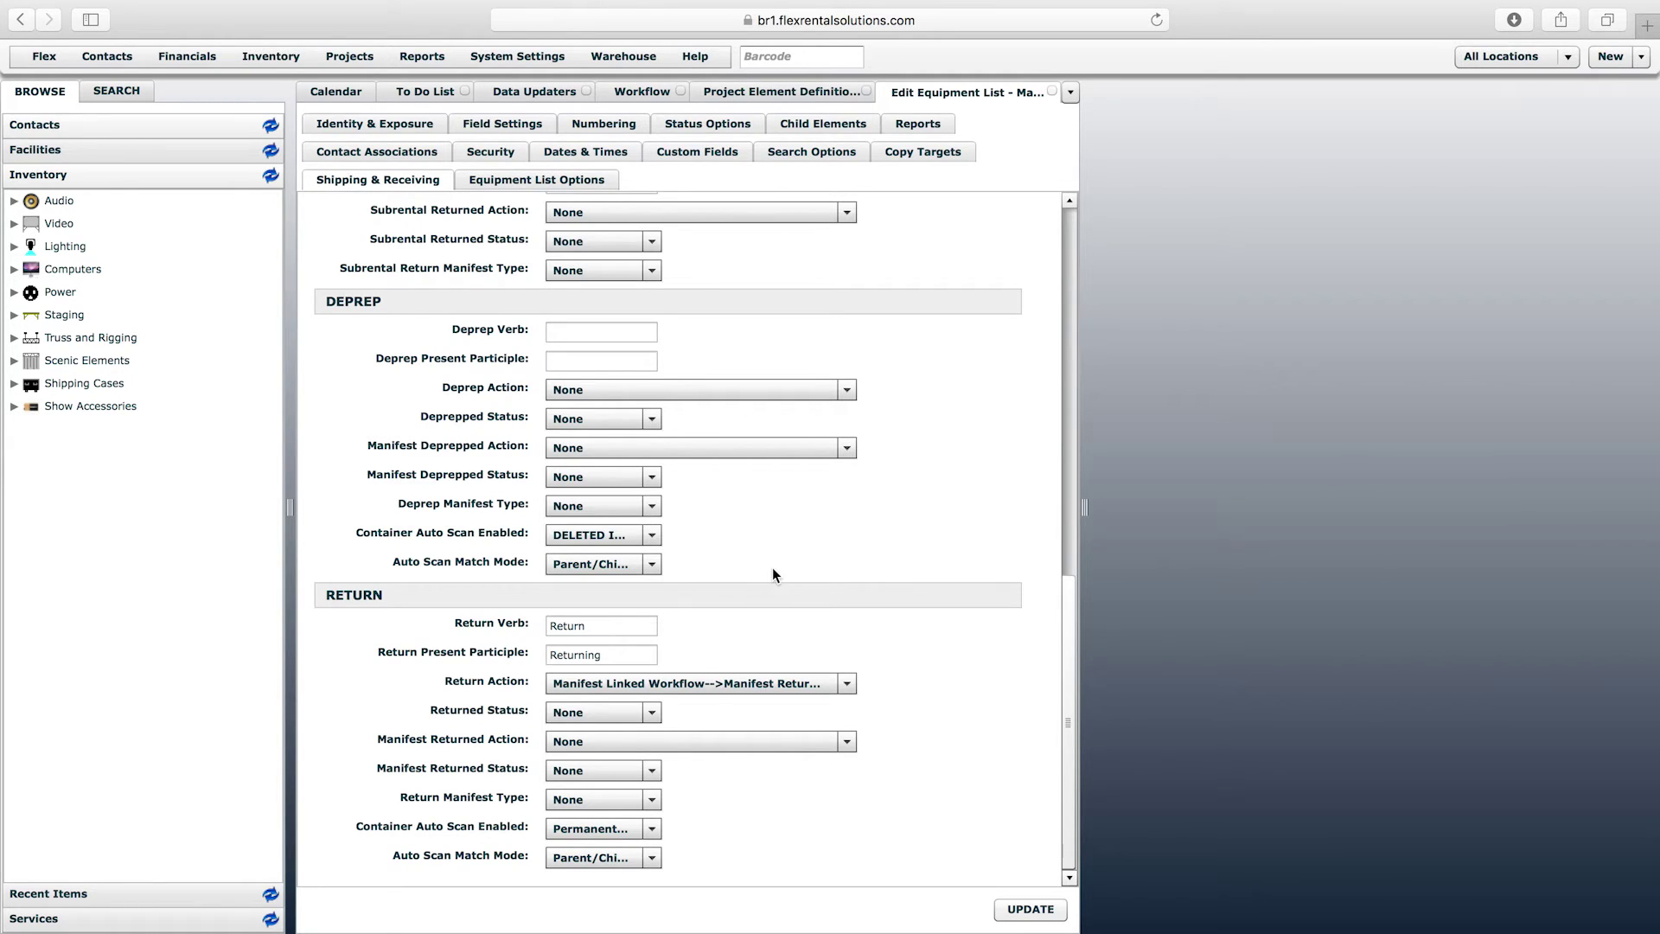
Revisit the Data Updaters list, close the Manifest definition and the Project Element Definitions, and return to the Workflow list.
{"action": "left_click", "coordinate": [507, 95]}
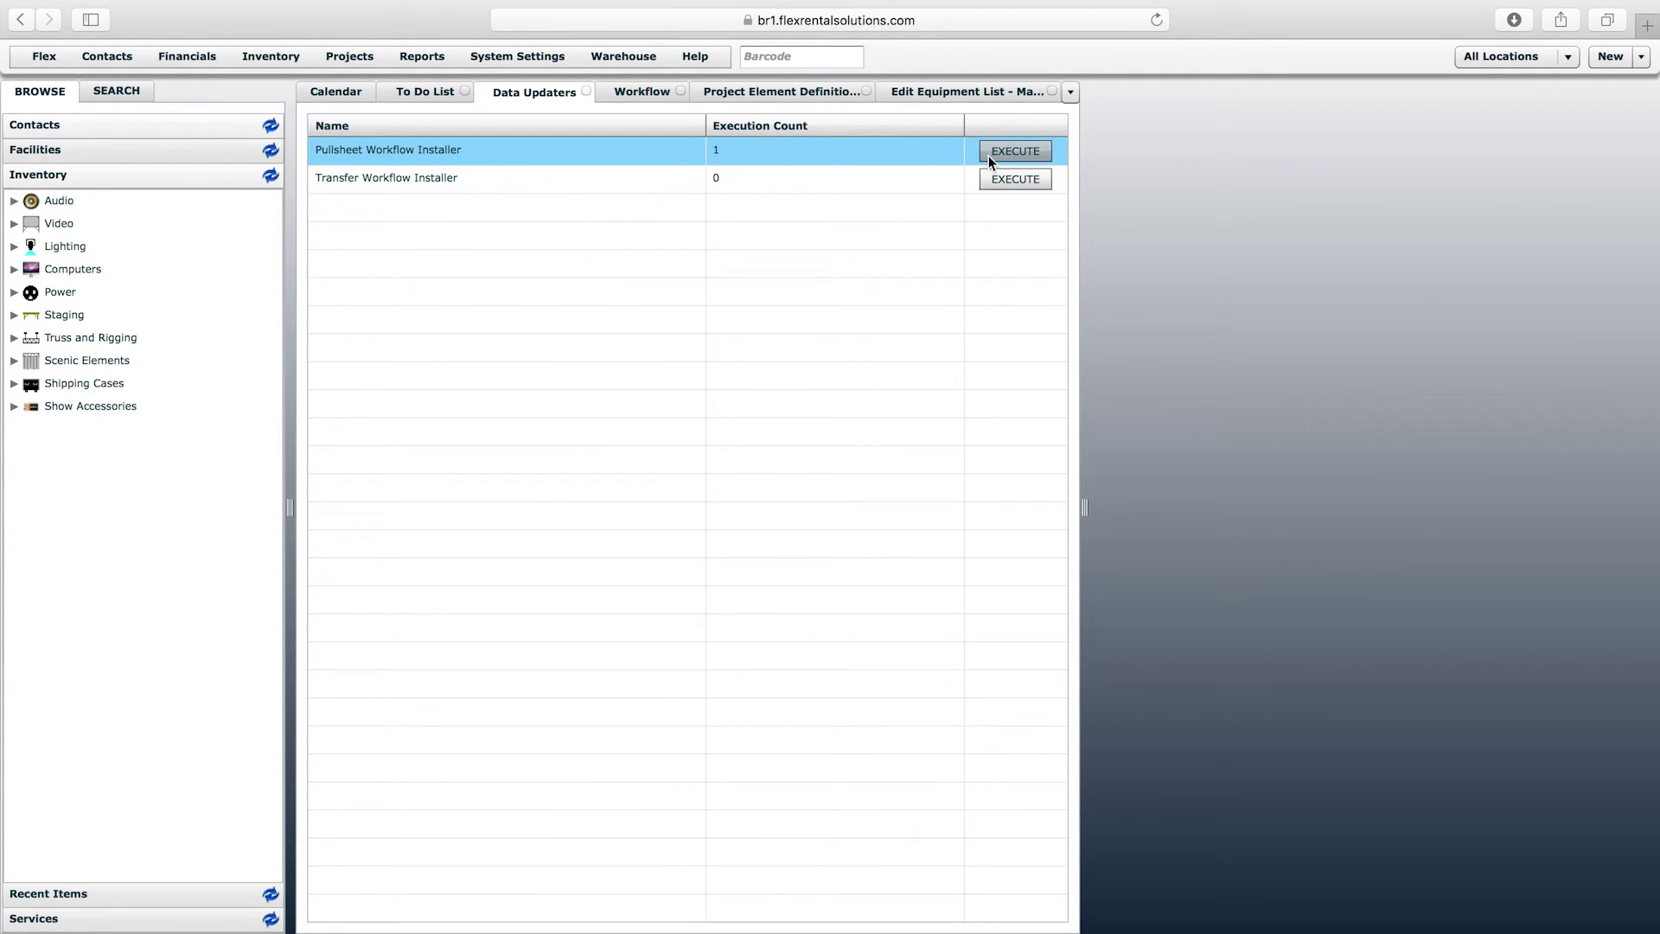
{"action": "left_click", "coordinate": [866, 91]}
{"action": "left_click", "coordinate": [894, 91]}
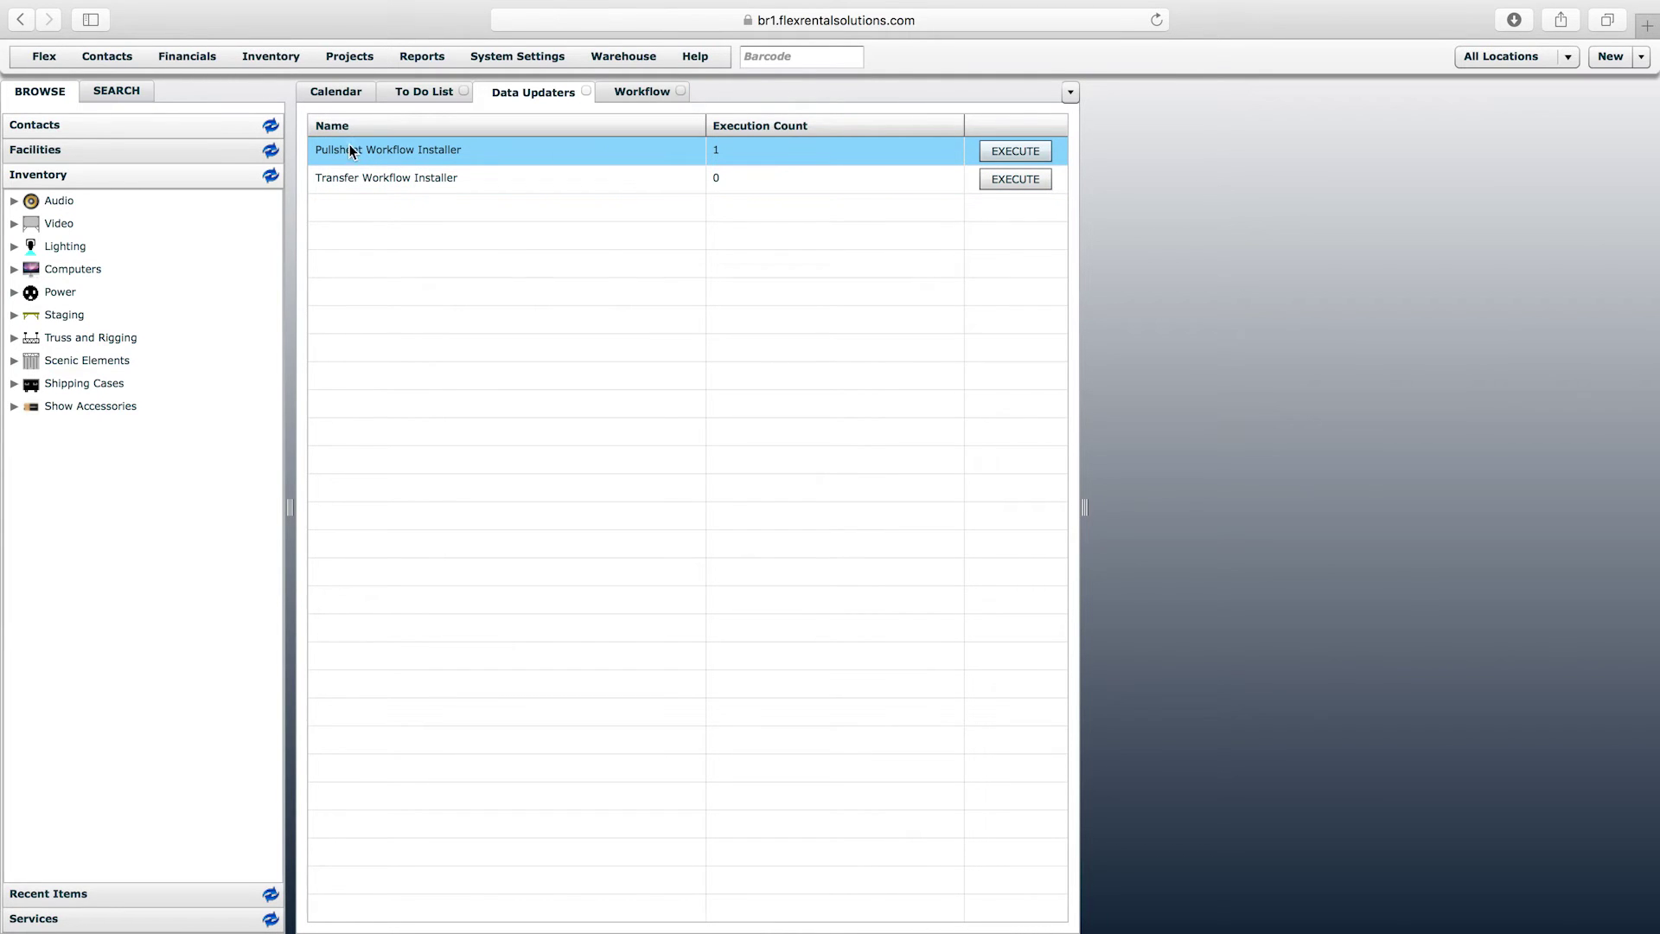
{"action": "left_click", "coordinate": [638, 93]}
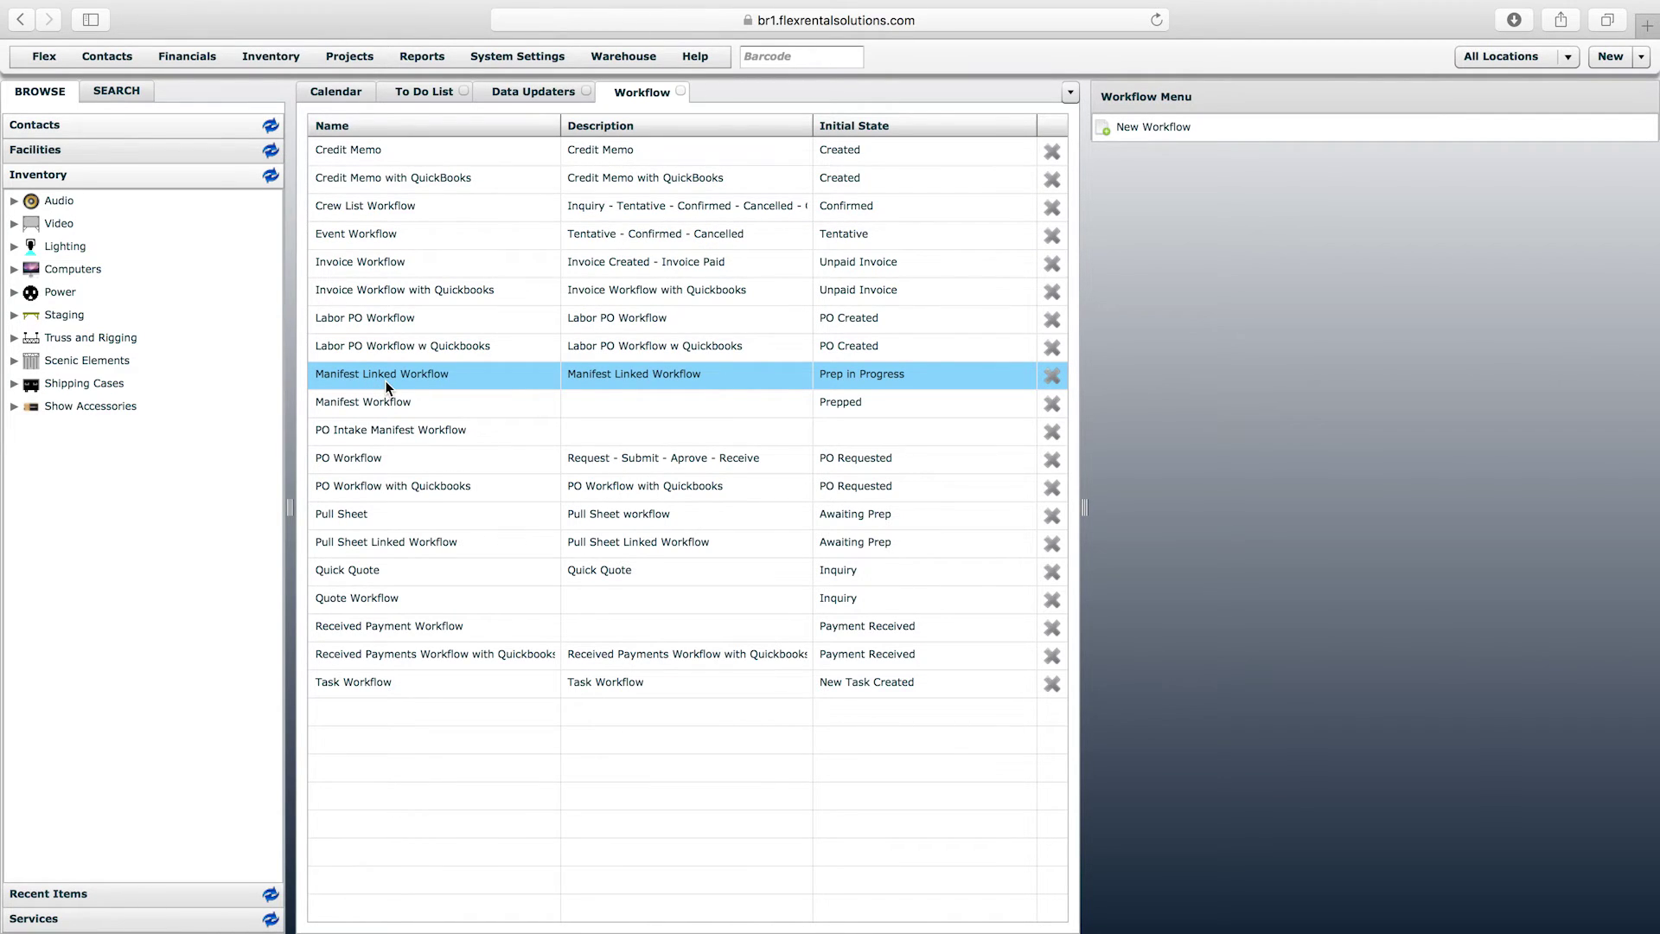
Create a pull sheet named Webinar Test with ship date 07/27/2016 and end date 07/29/2016.
{"action": "left_click", "coordinate": [1640, 58]}
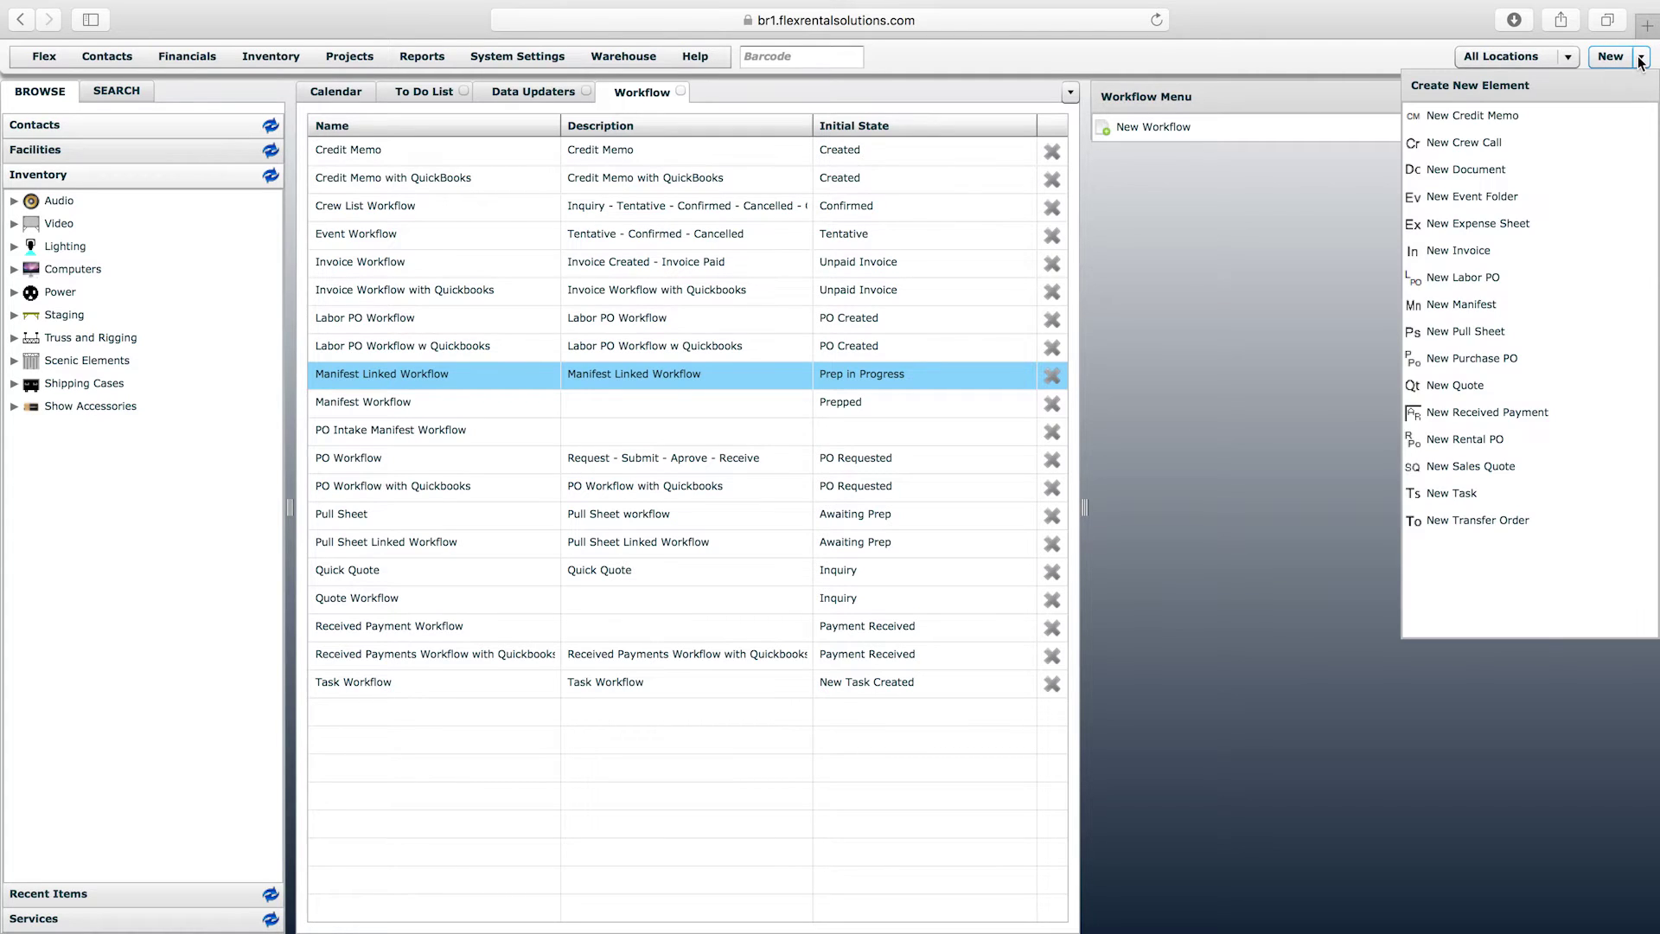
{"action": "left_click", "coordinate": [1455, 336]}
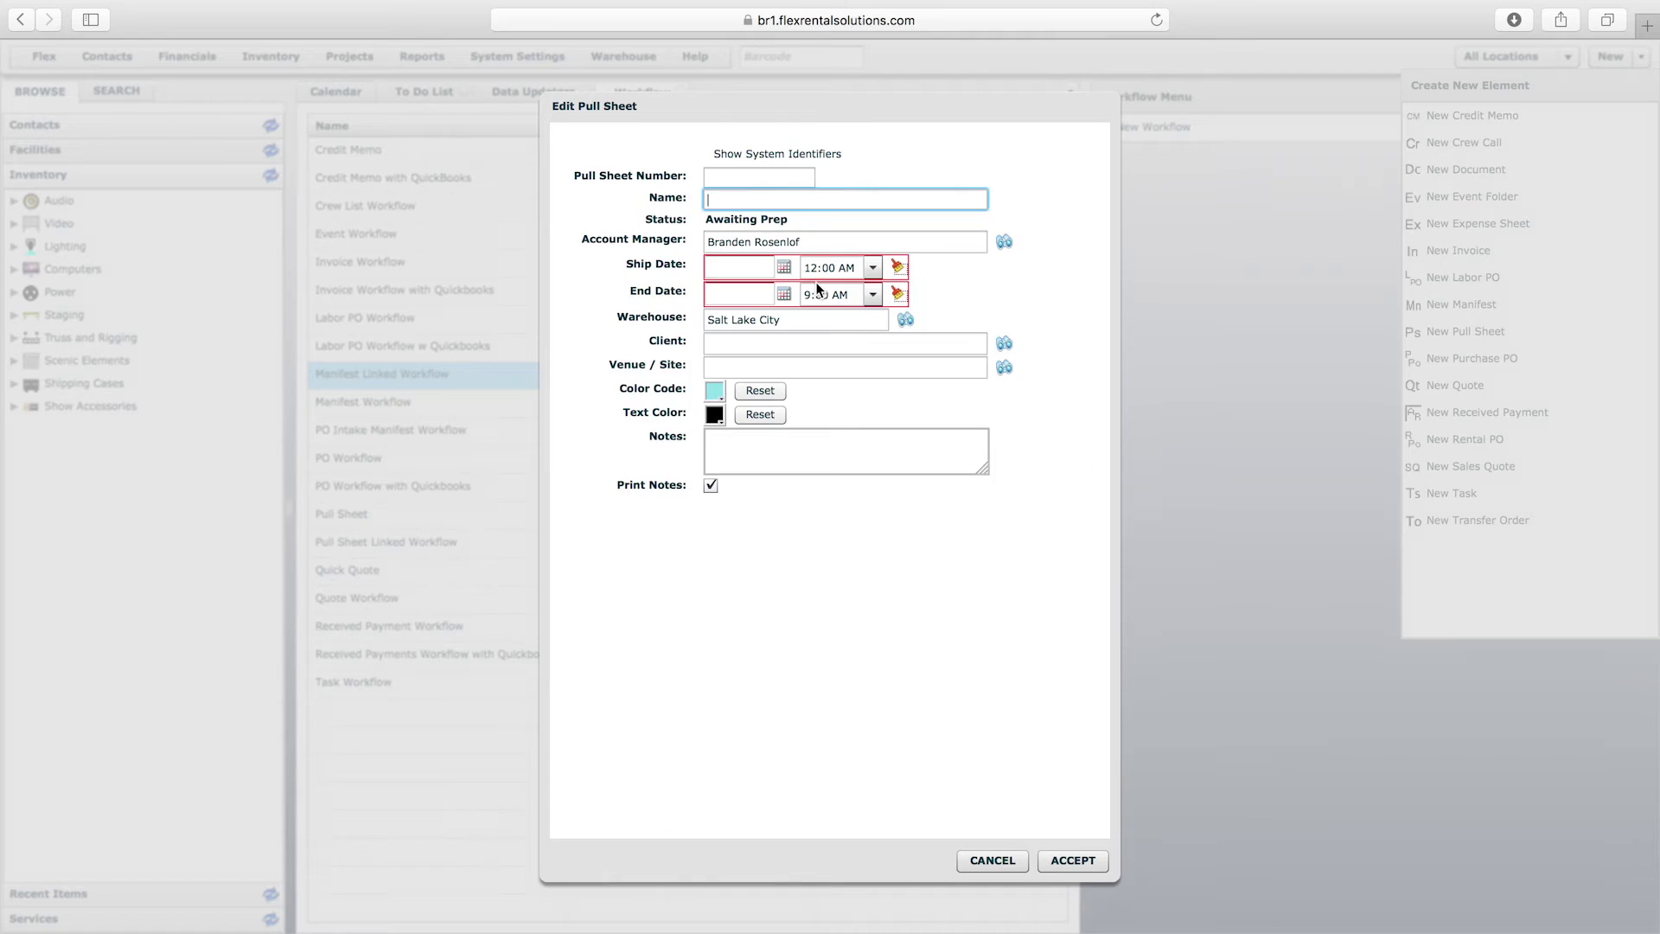
{"action": "type", "text": "Webinar Test"}
{"action": "left_click", "coordinate": [783, 267]}
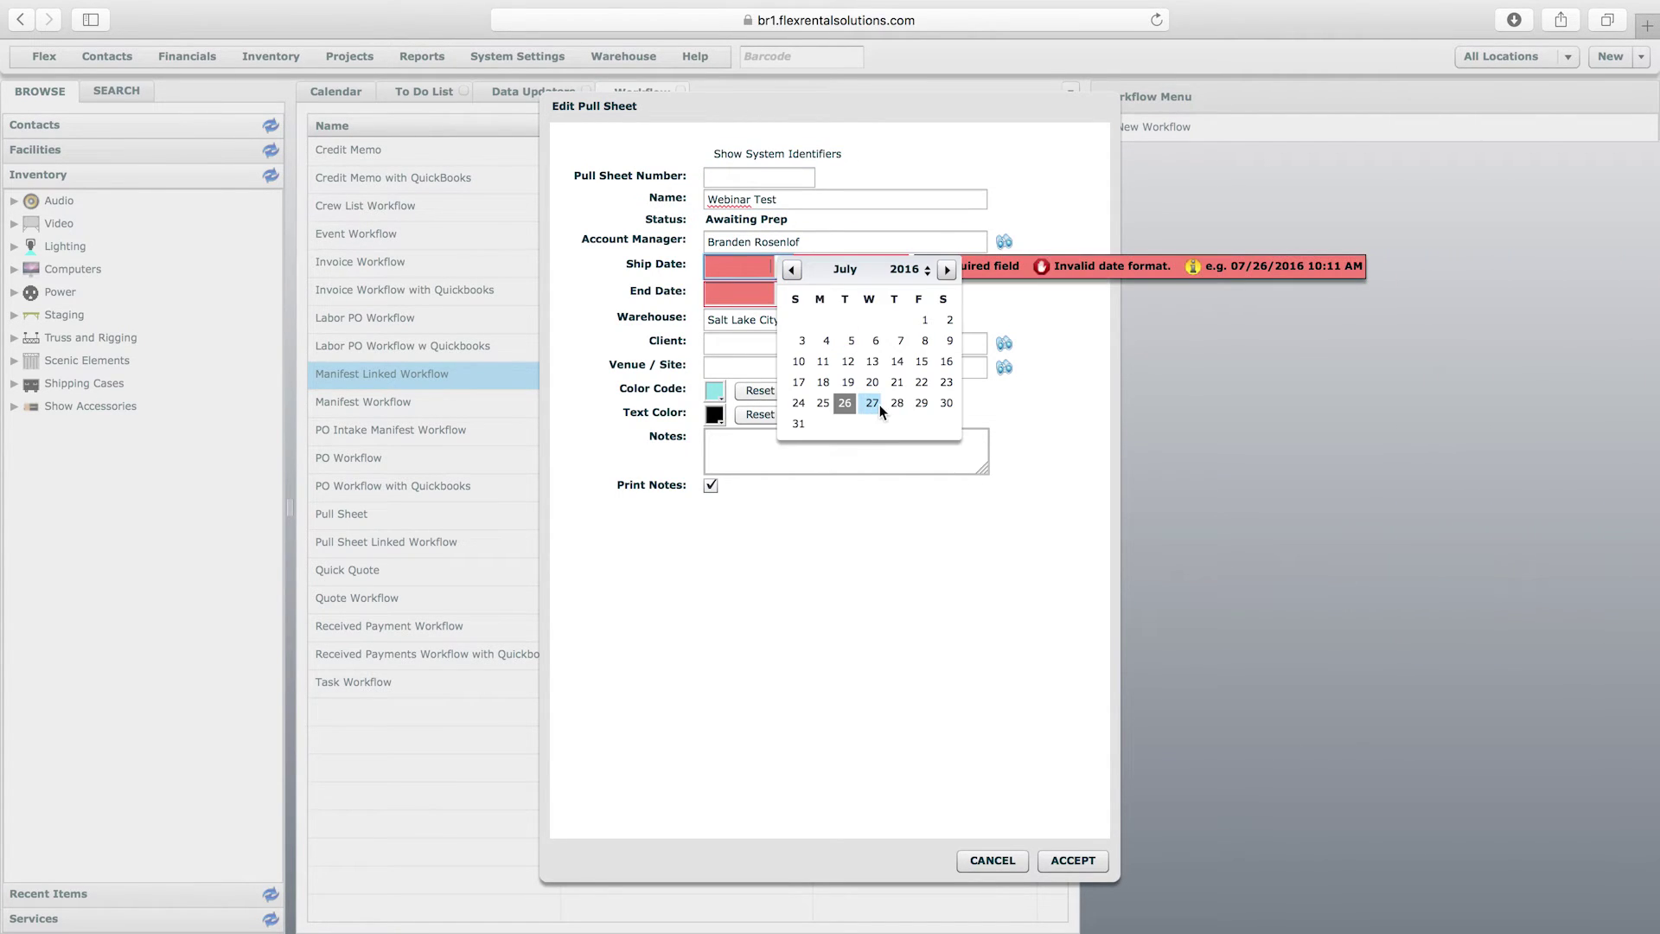
{"action": "left_click", "coordinate": [879, 405]}
{"action": "left_click", "coordinate": [784, 292]}
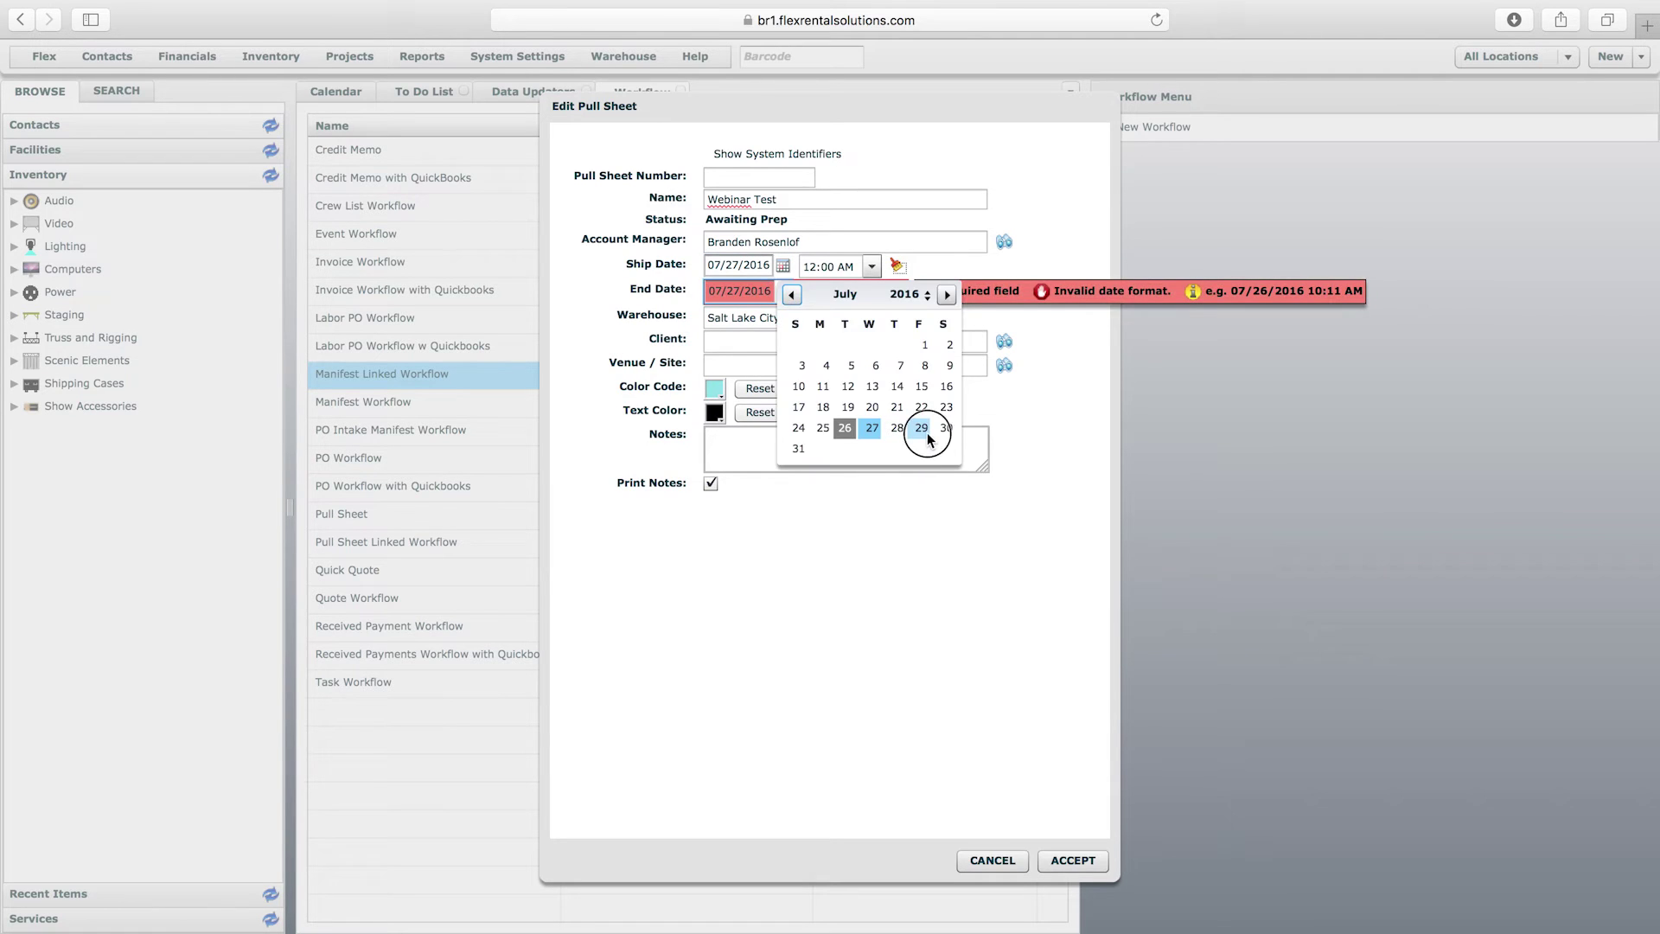
{"action": "left_click", "coordinate": [927, 432]}
{"action": "left_click", "coordinate": [1070, 859]}
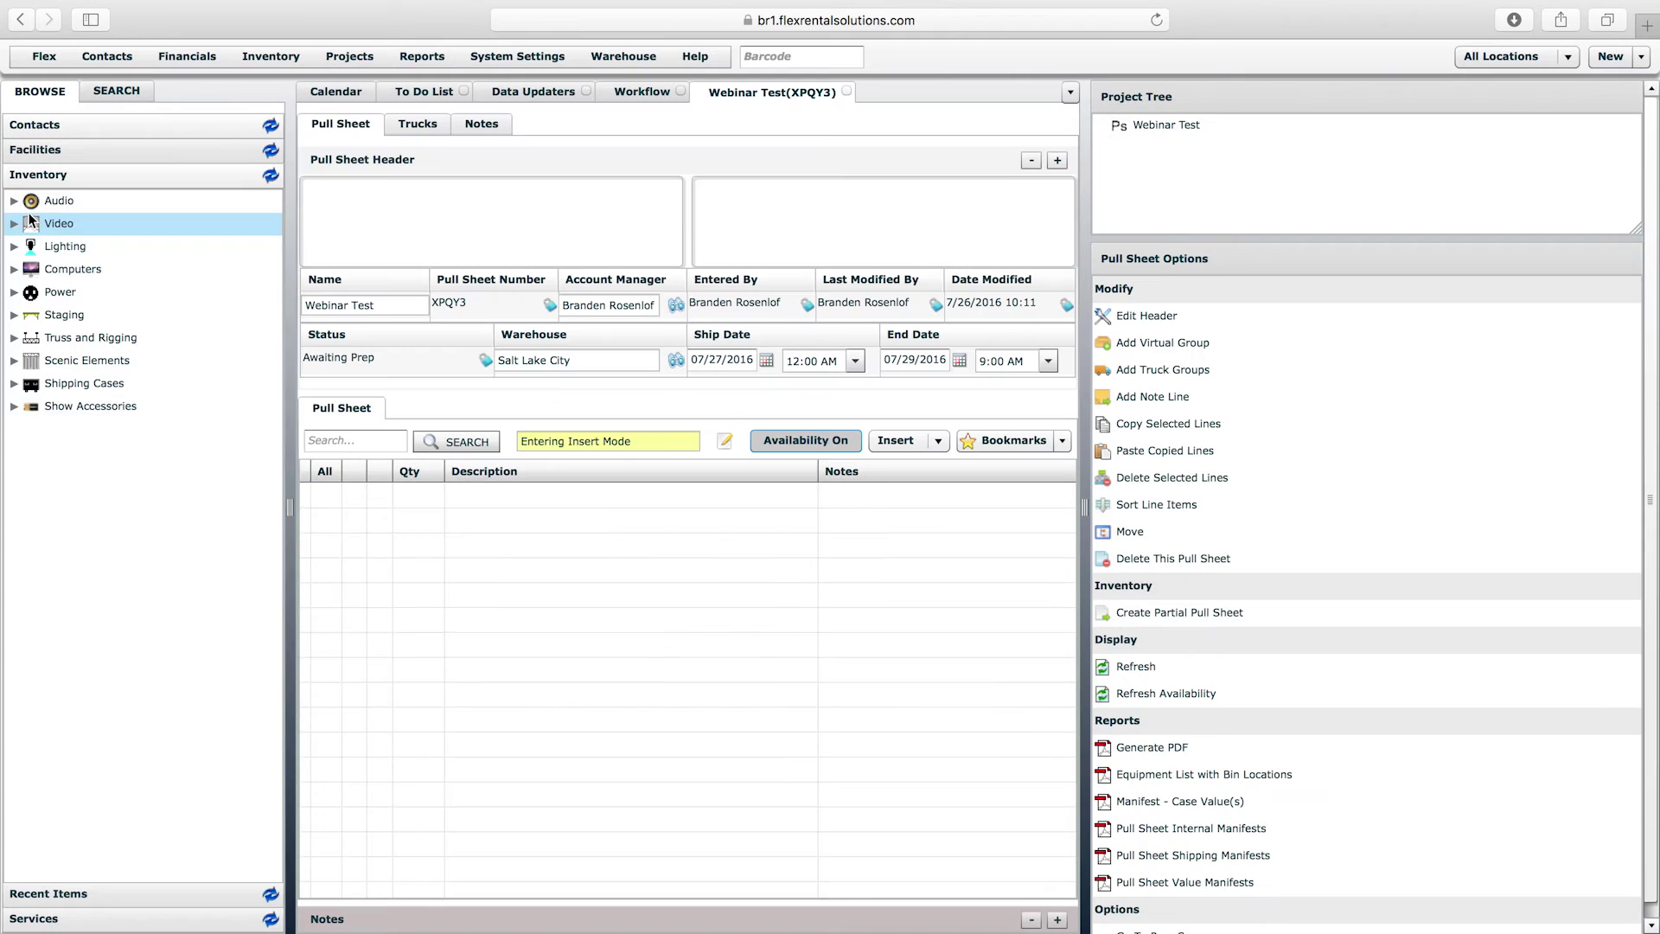
Add two Mackie 450 powered speakers from the Audio inventory to the Webinar Test pull sheet.
{"action": "left_click", "coordinate": [14, 201]}
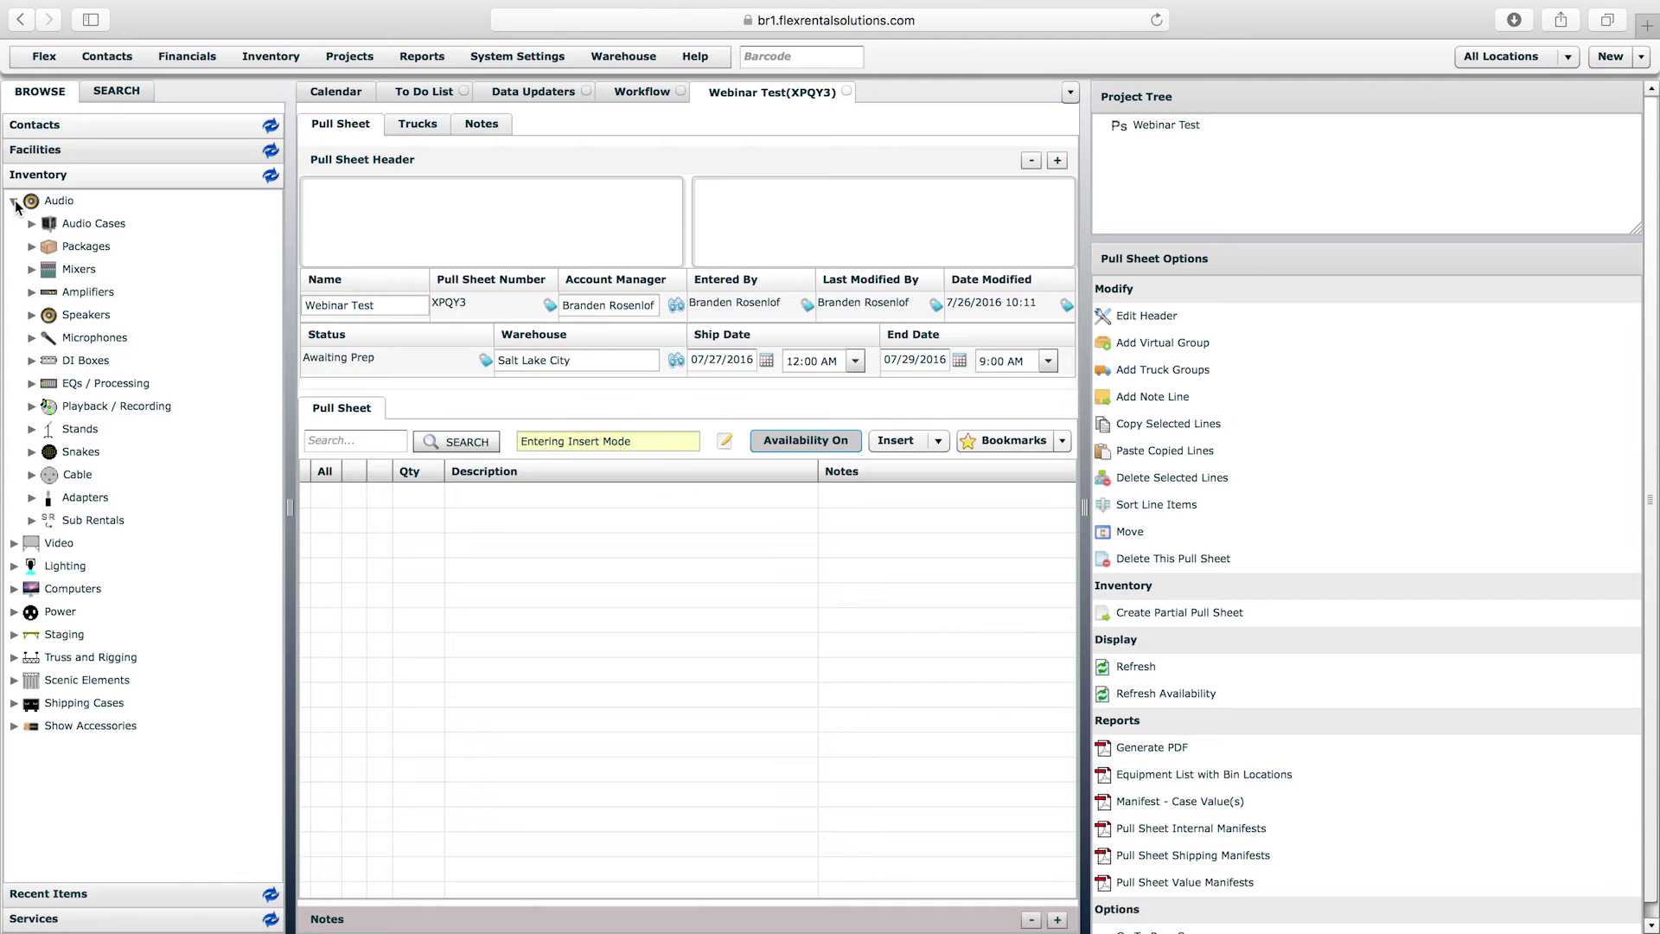
{"action": "left_click", "coordinate": [31, 315]}
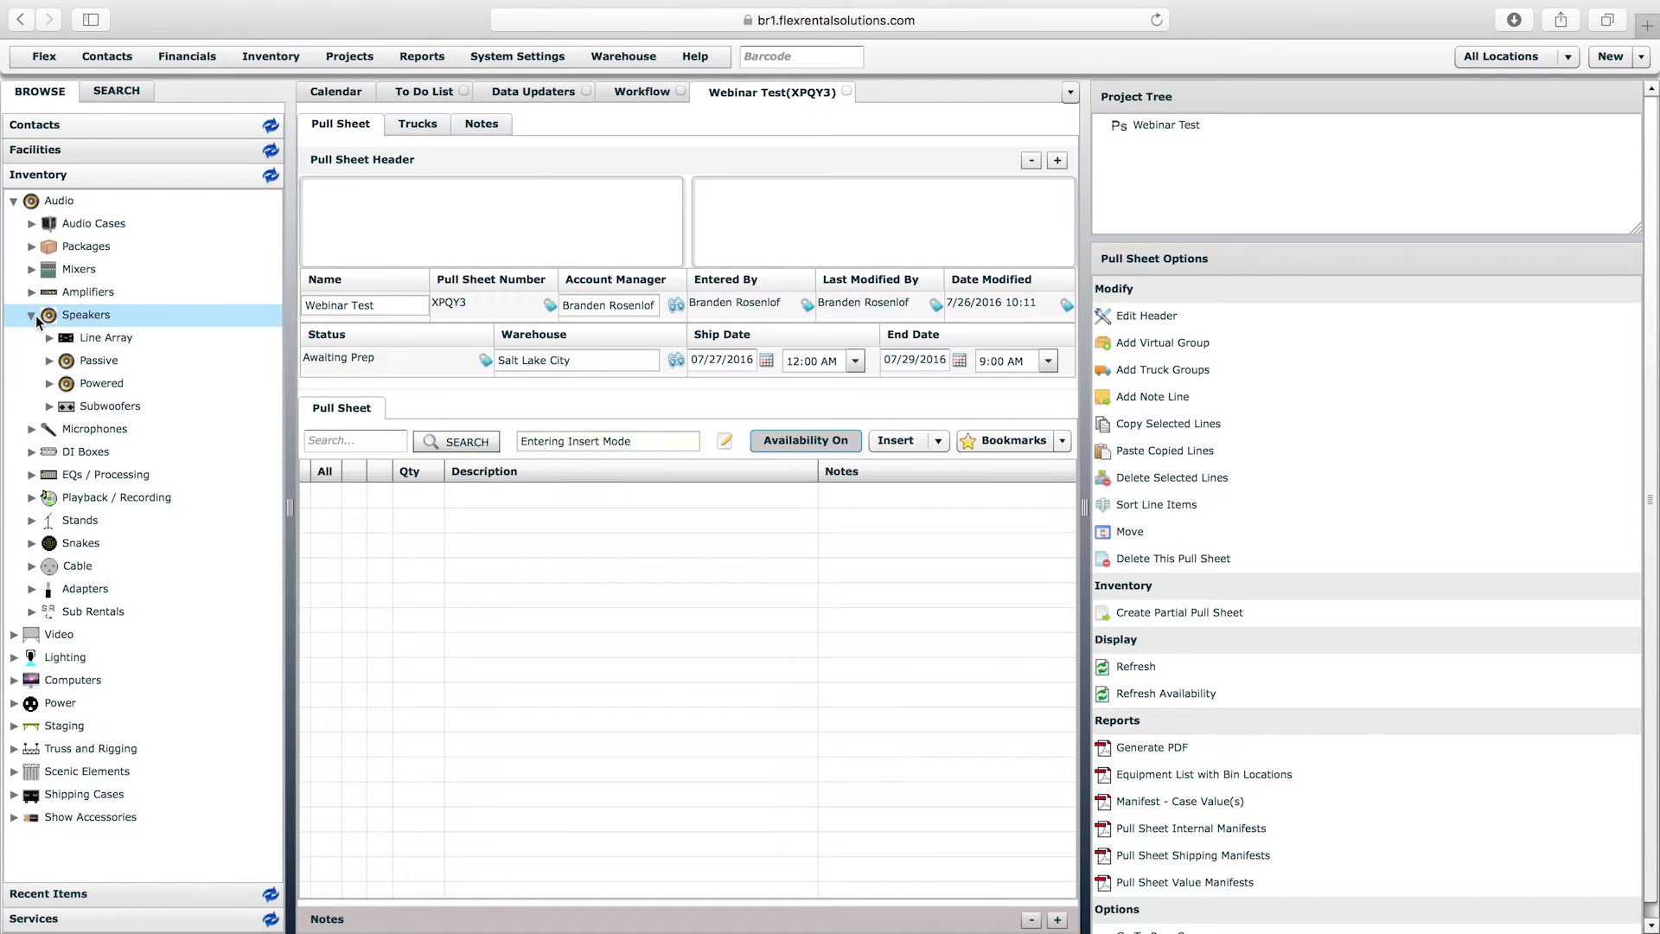
{"action": "left_click", "coordinate": [54, 385]}
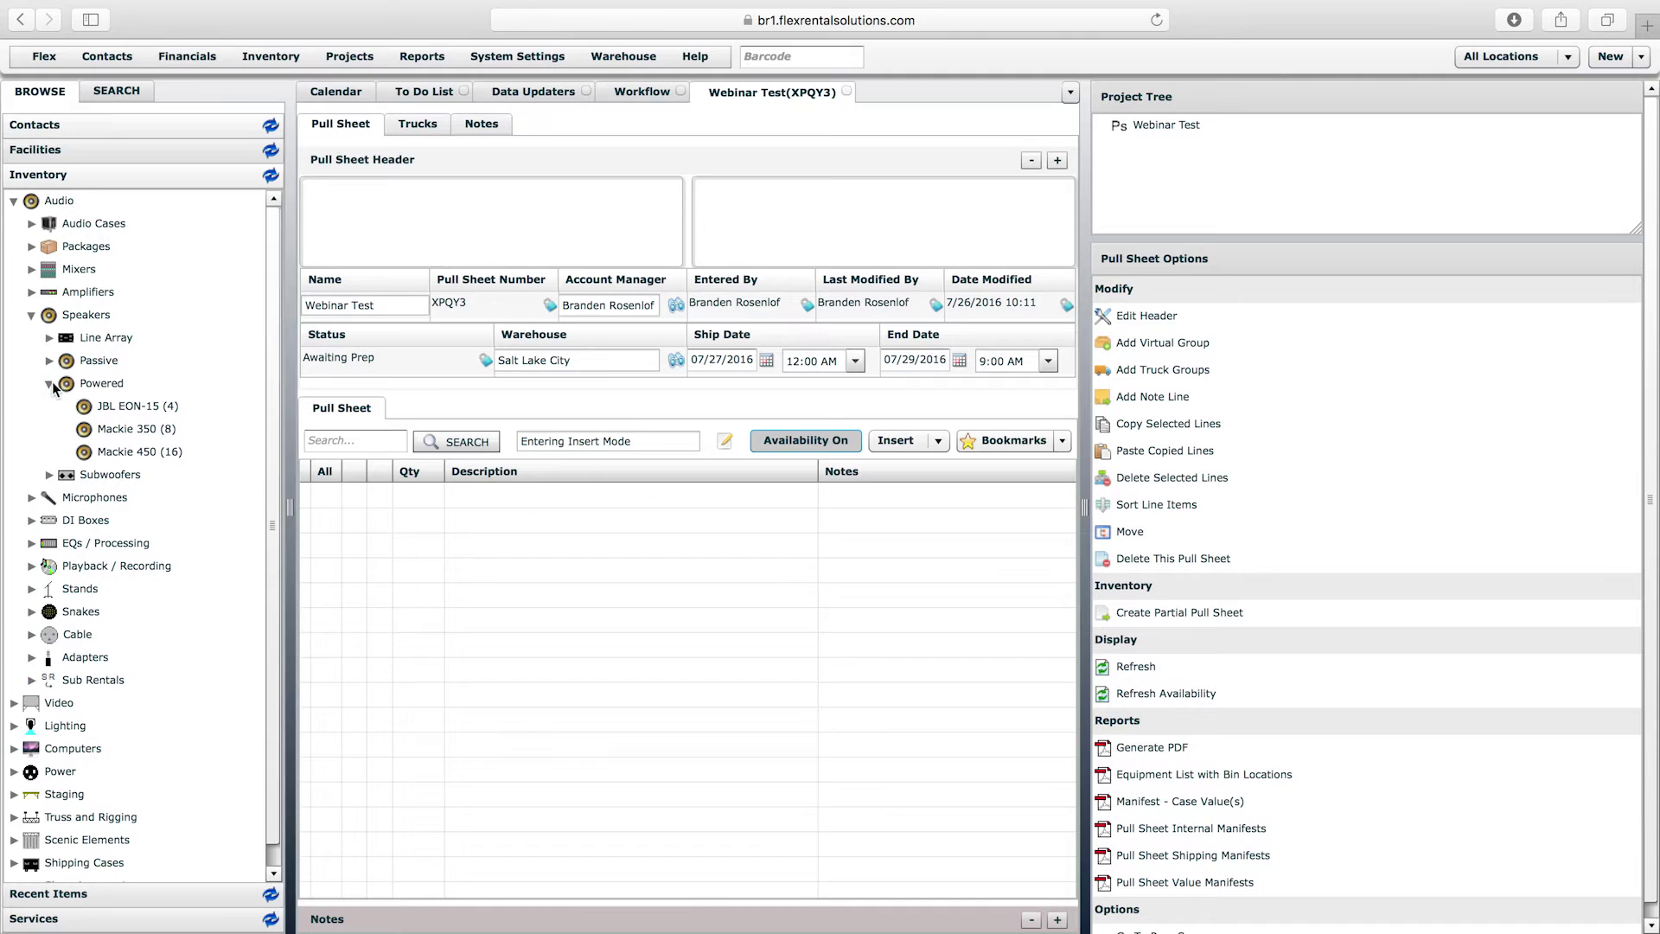
{"action": "left_click_drag", "start_coordinate": [126, 449], "coordinate": [556, 551]}
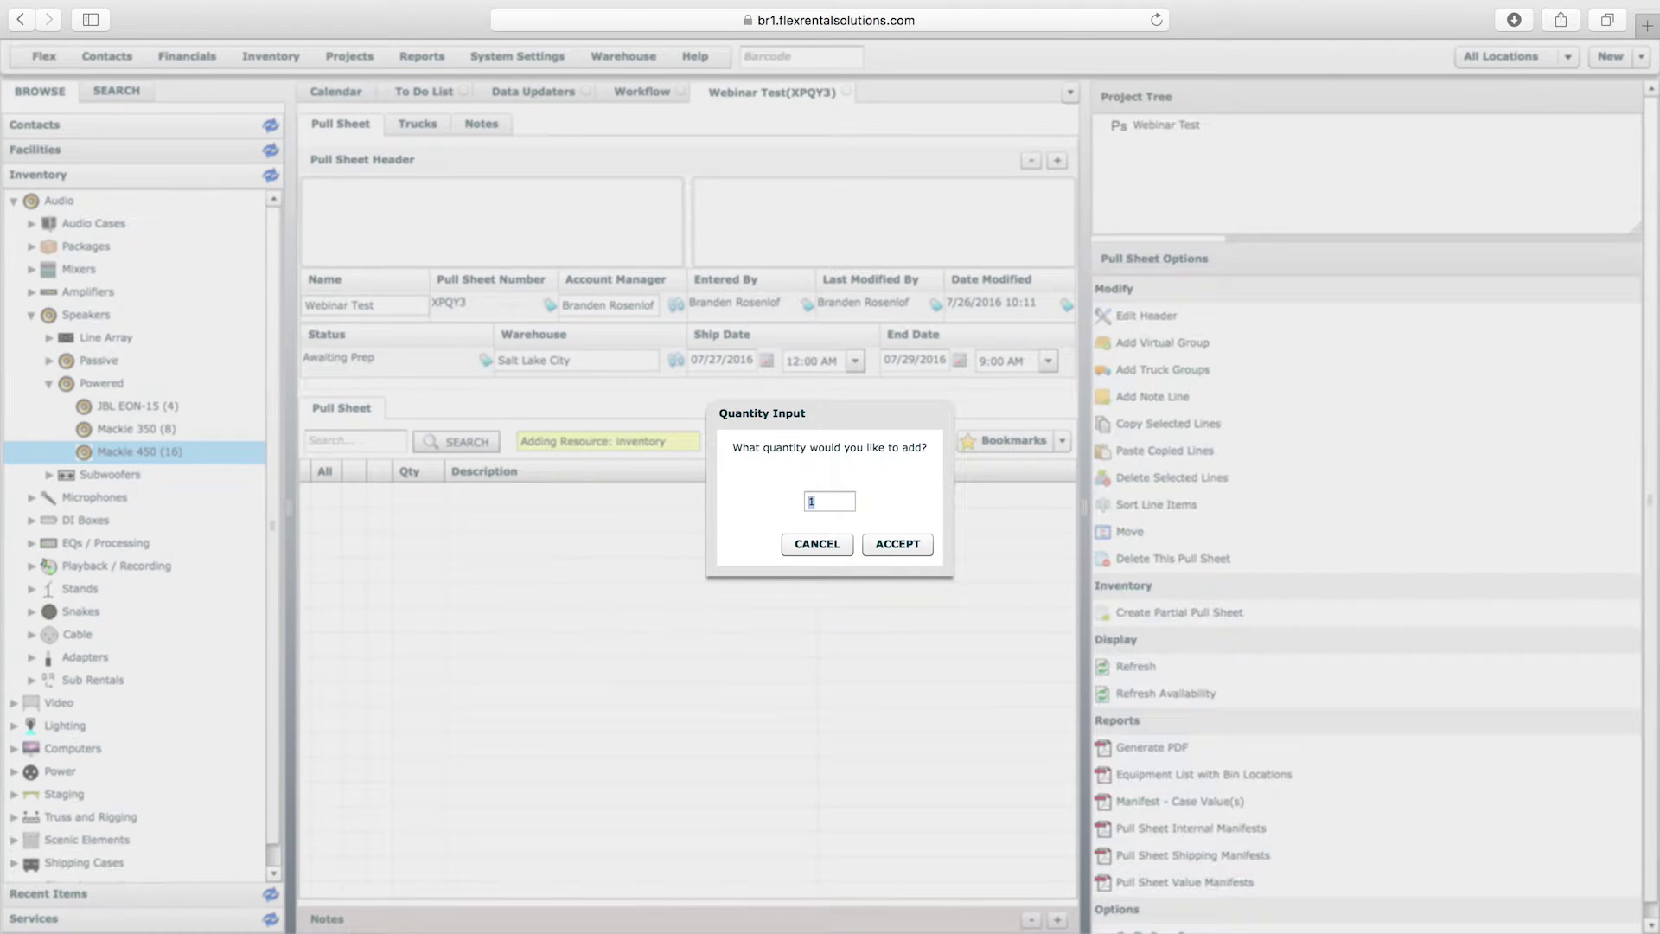
{"action": "type", "text": "2"}
{"action": "key", "text": "Return"}
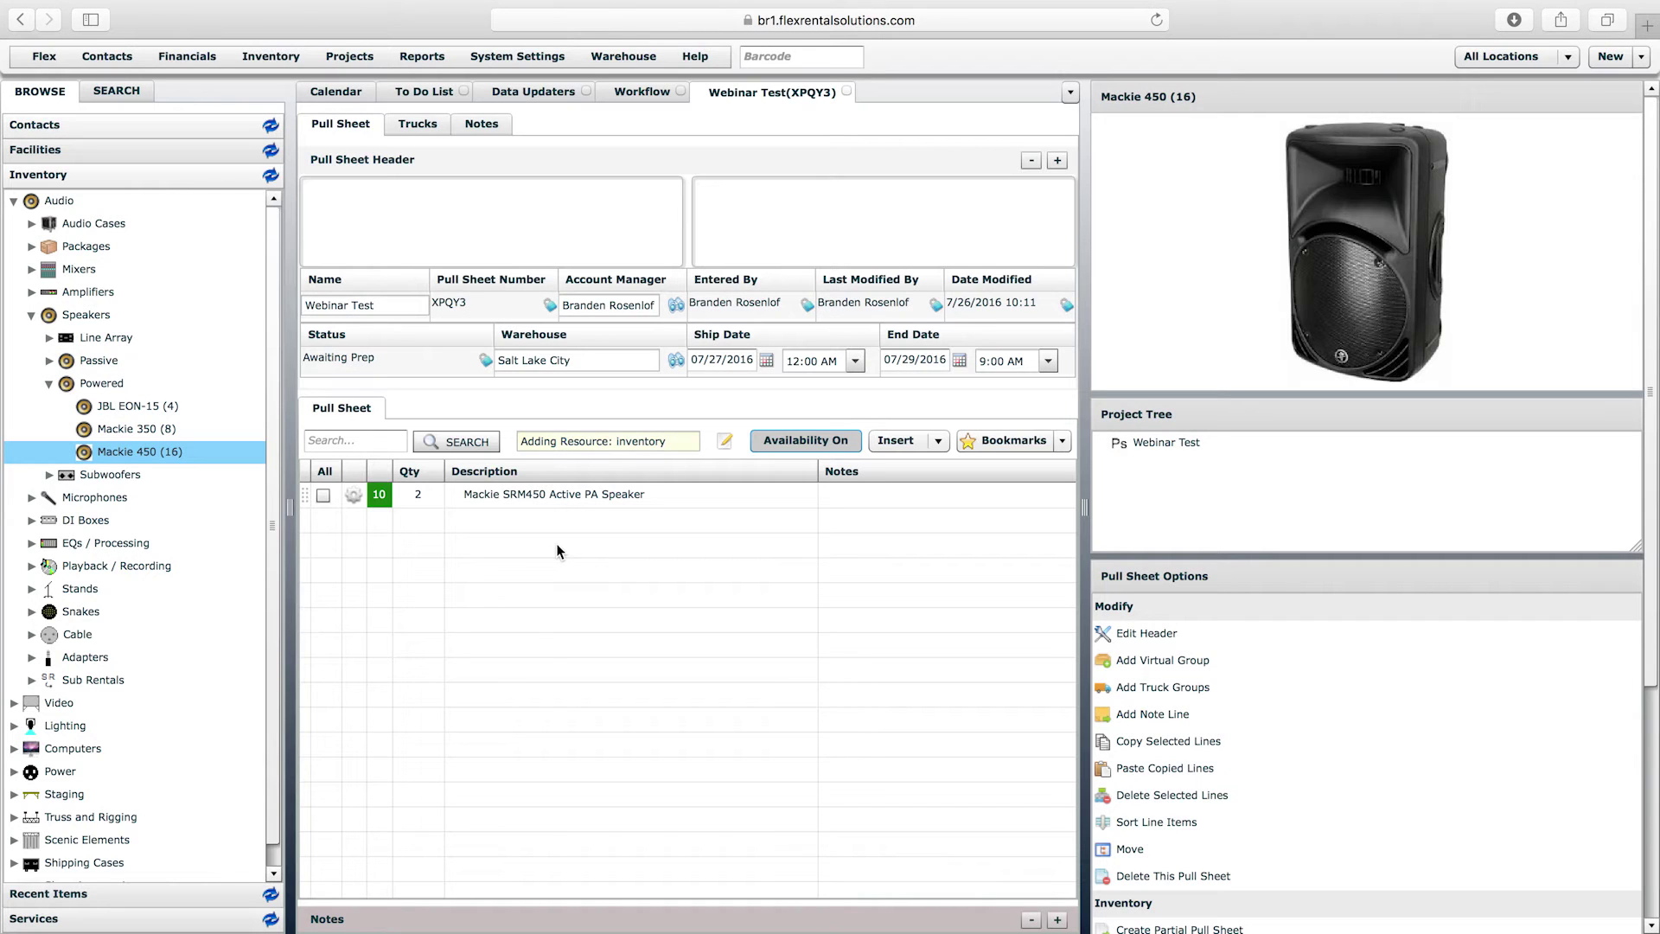
Widen the pull sheet area and check the pull sheet's current status.
{"action": "left_click", "coordinate": [1651, 745]}
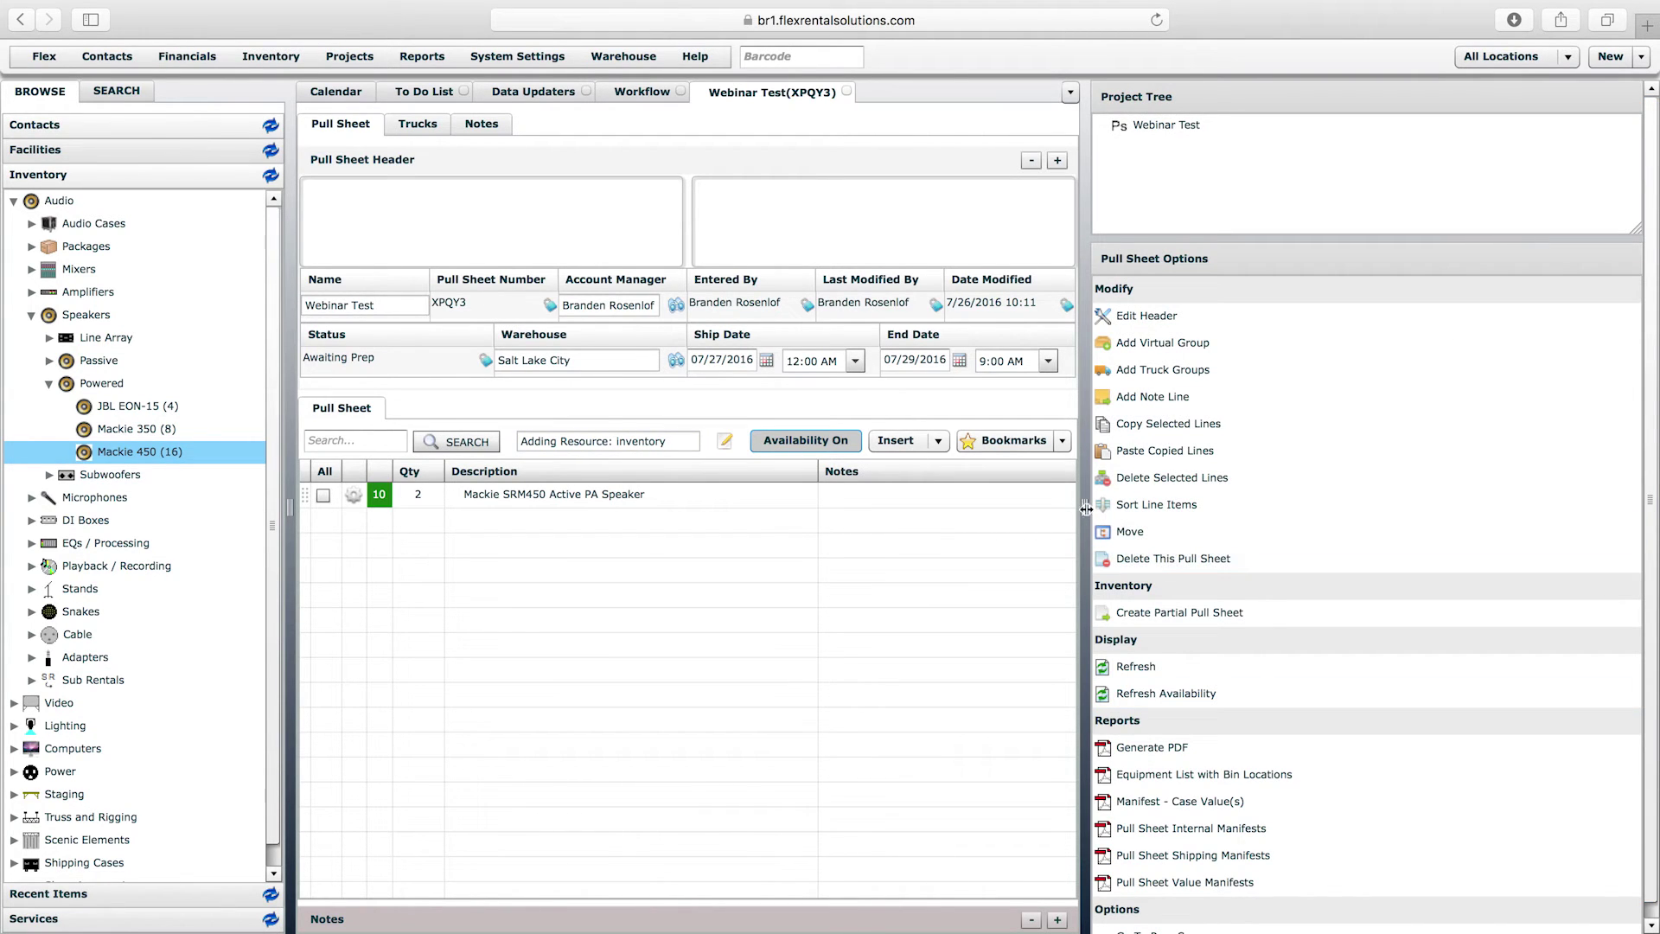
{"action": "left_click_drag", "start_coordinate": [1085, 508], "coordinate": [1364, 507]}
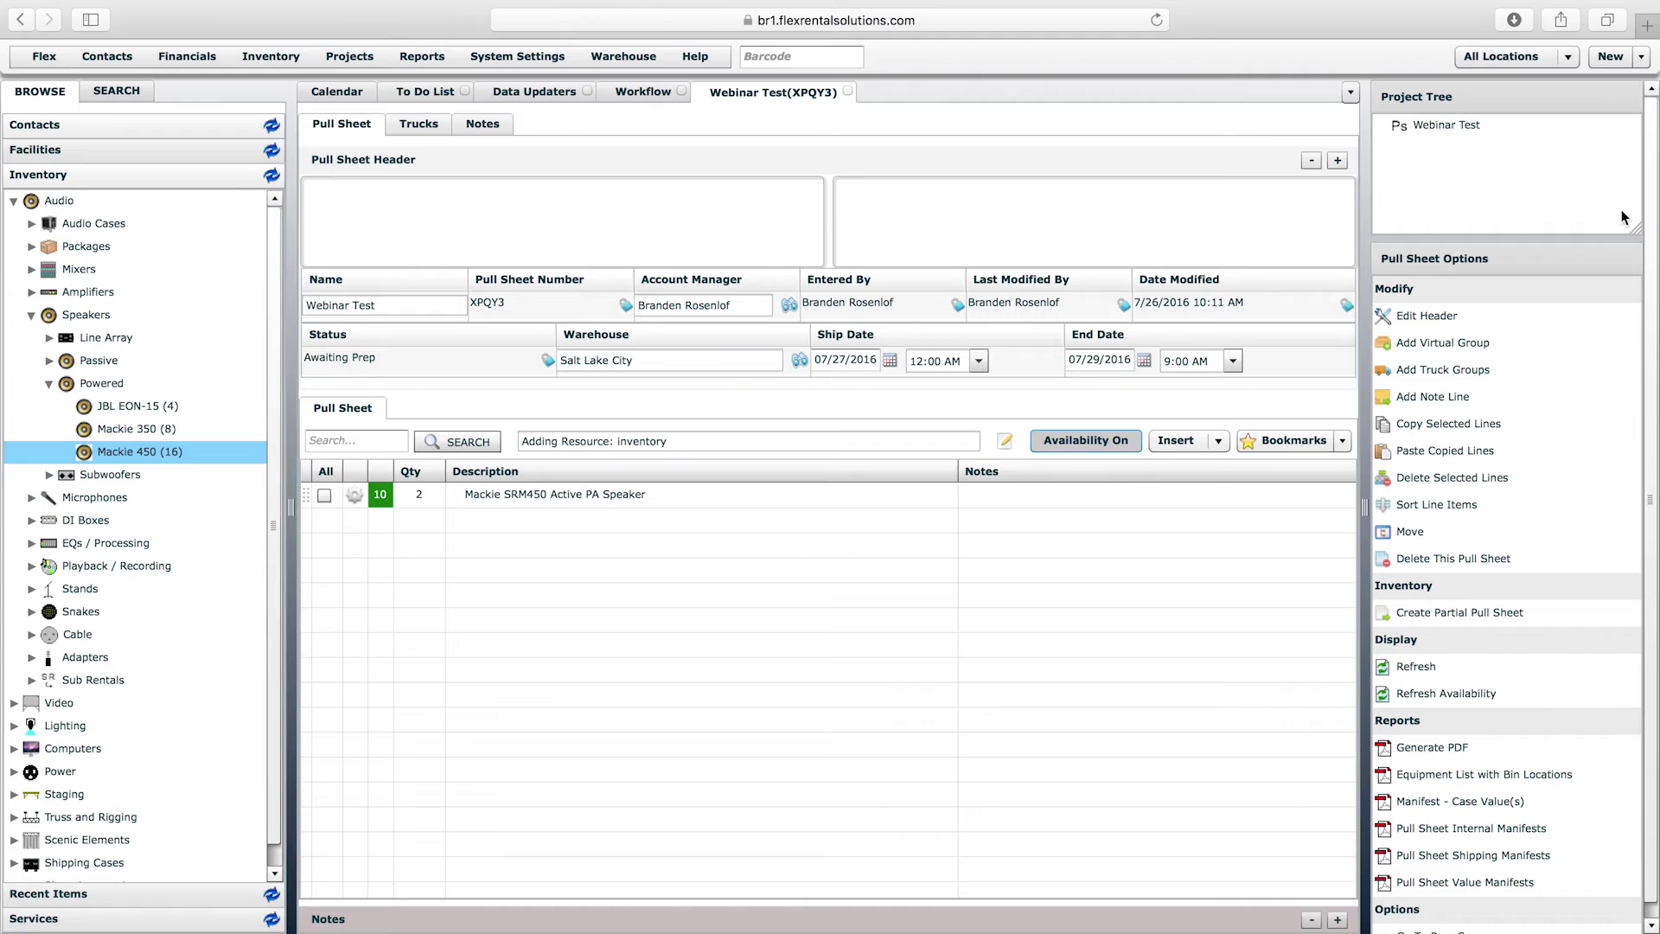
{"action": "left_click_drag", "start_coordinate": [303, 358], "coordinate": [378, 358]}
{"action": "left_click", "coordinate": [378, 358]}
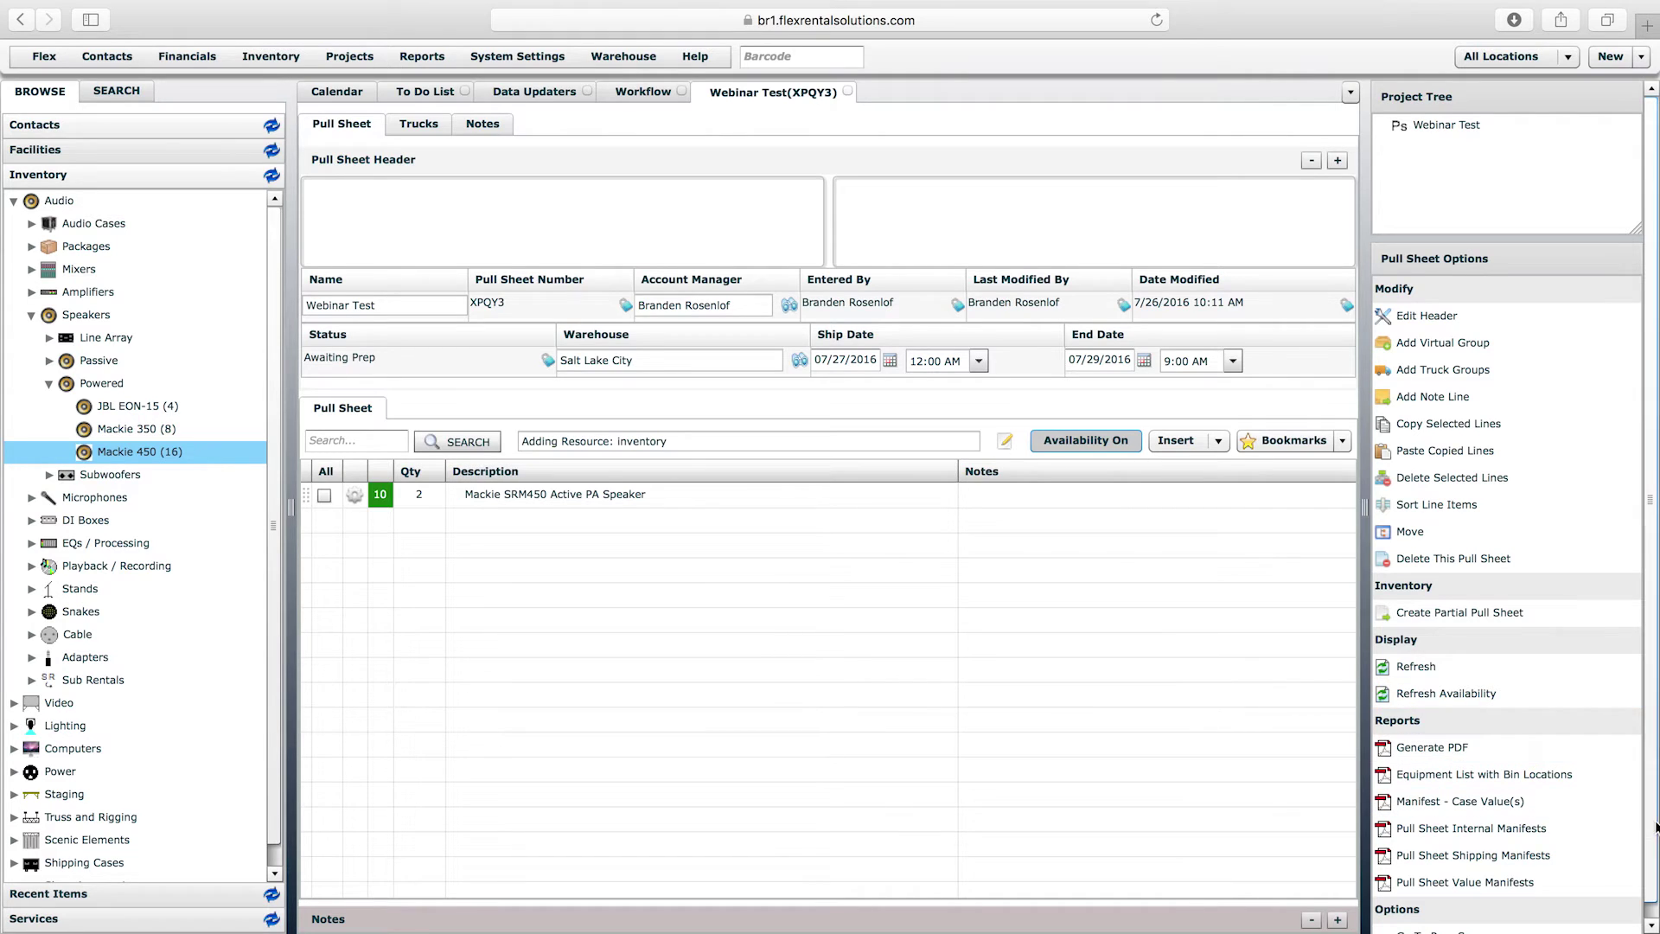
Open the pull sheet's prep screen, scan out the Mackie speakers with barcodes 00058 and 00057, and finalize the prep.
{"action": "left_click", "coordinate": [1650, 867]}
{"action": "left_click", "coordinate": [1466, 920]}
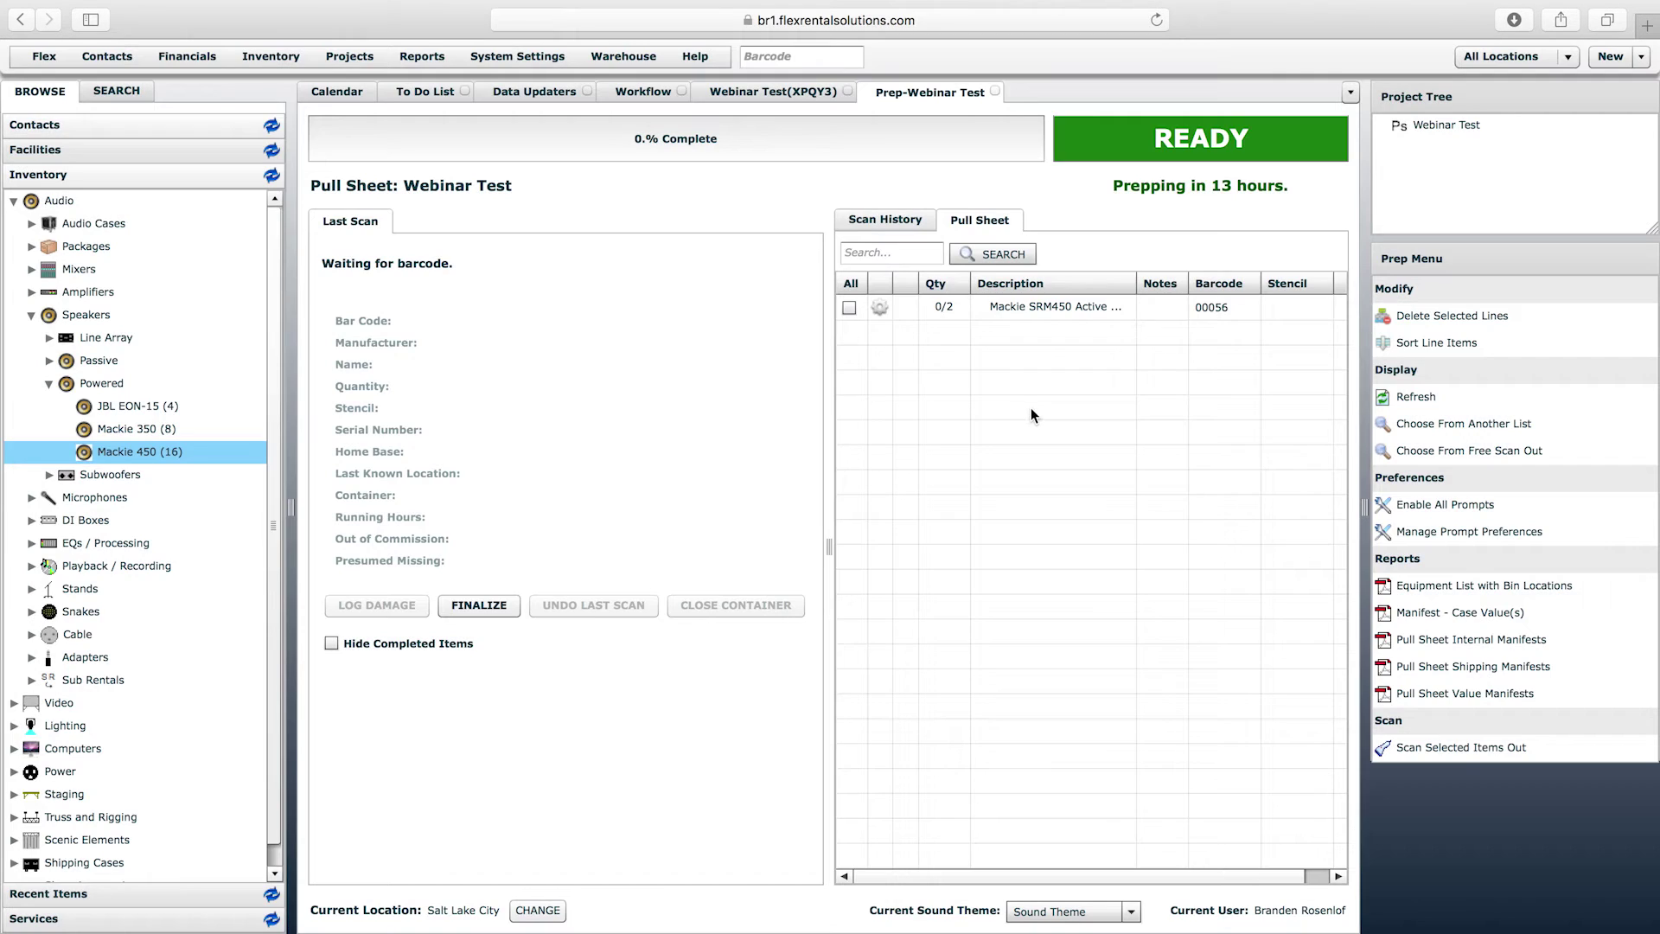
{"action": "double_click", "coordinate": [1020, 306]}
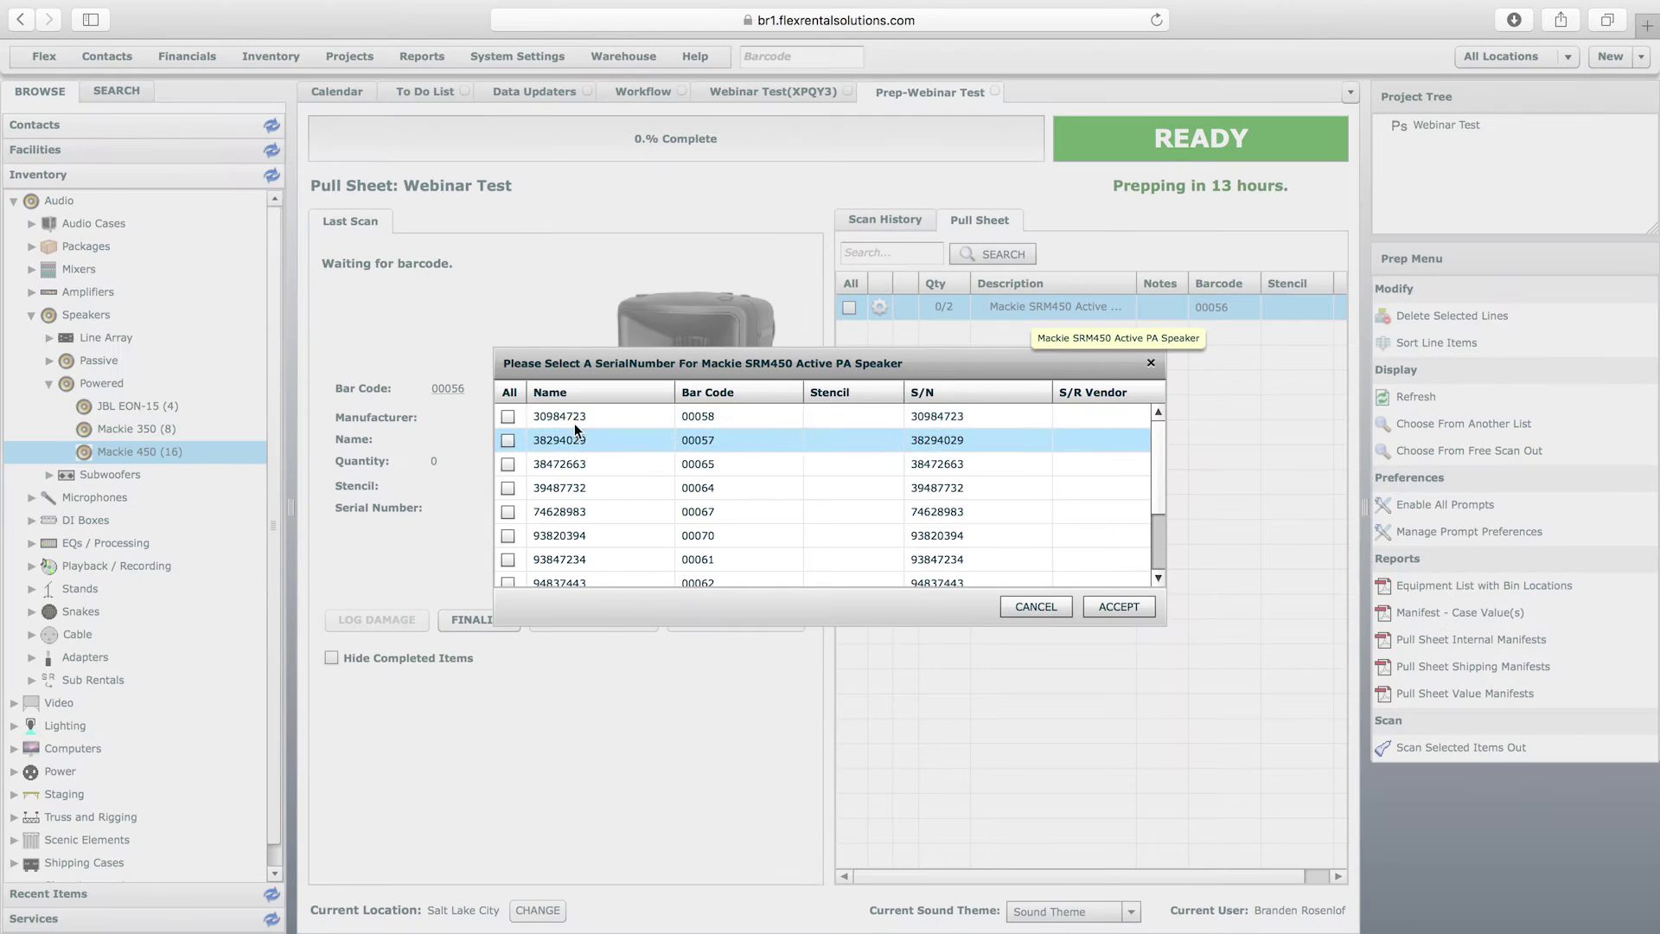
{"action": "left_click", "coordinate": [508, 416]}
{"action": "left_click", "coordinate": [508, 440]}
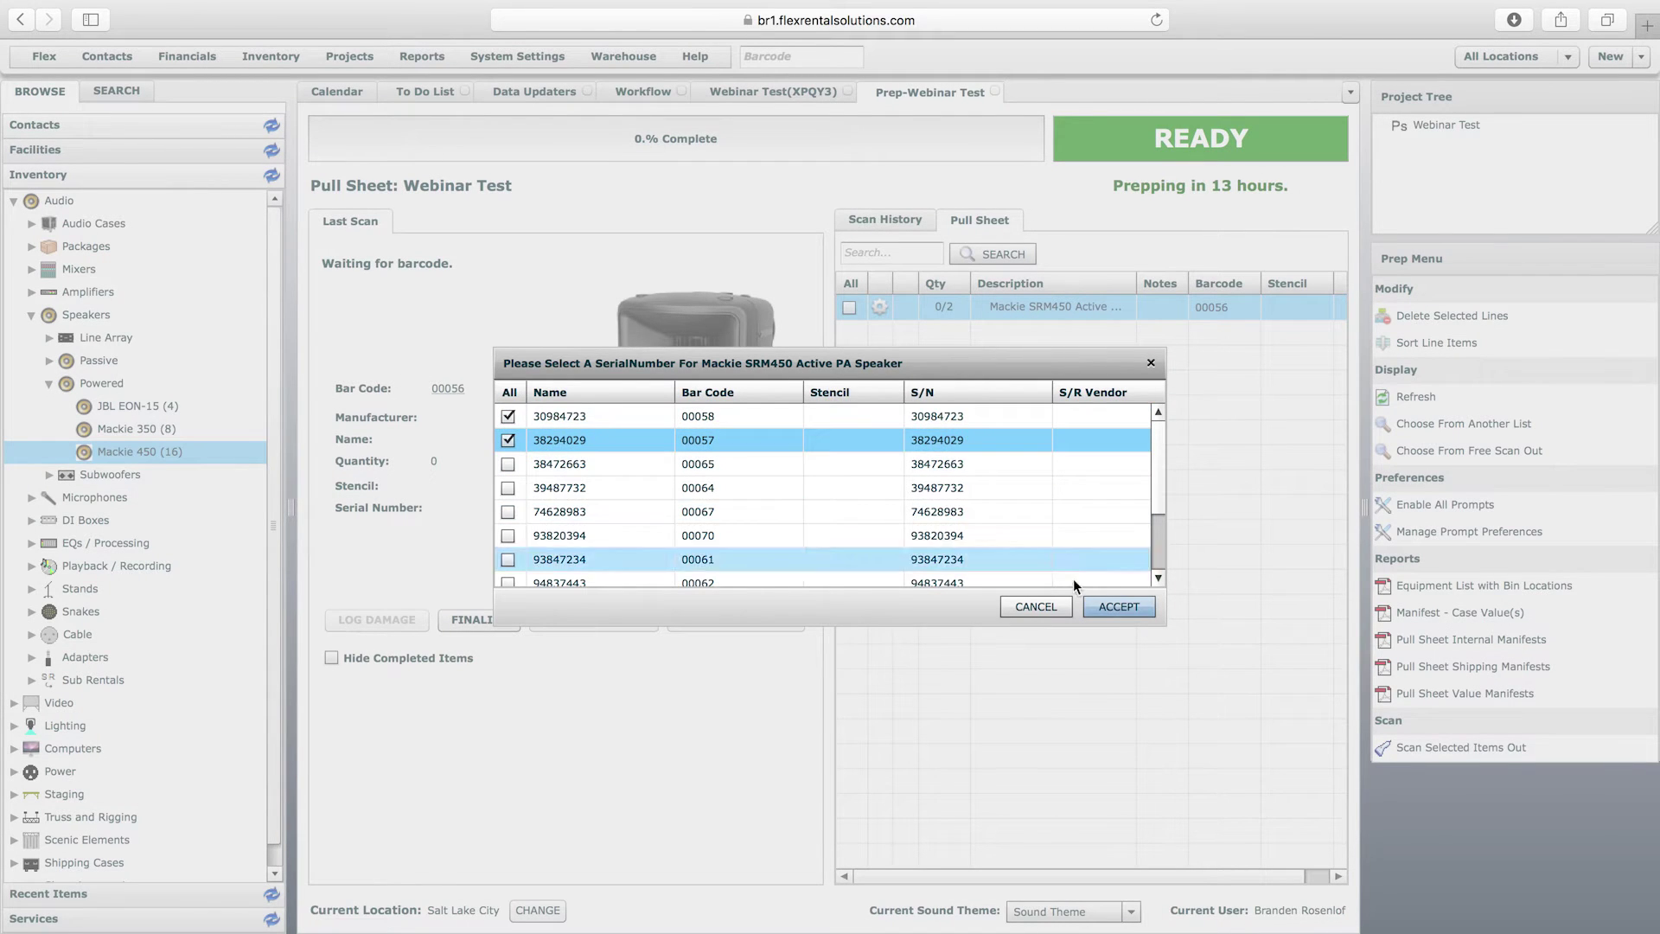
{"action": "left_click", "coordinate": [1137, 605]}
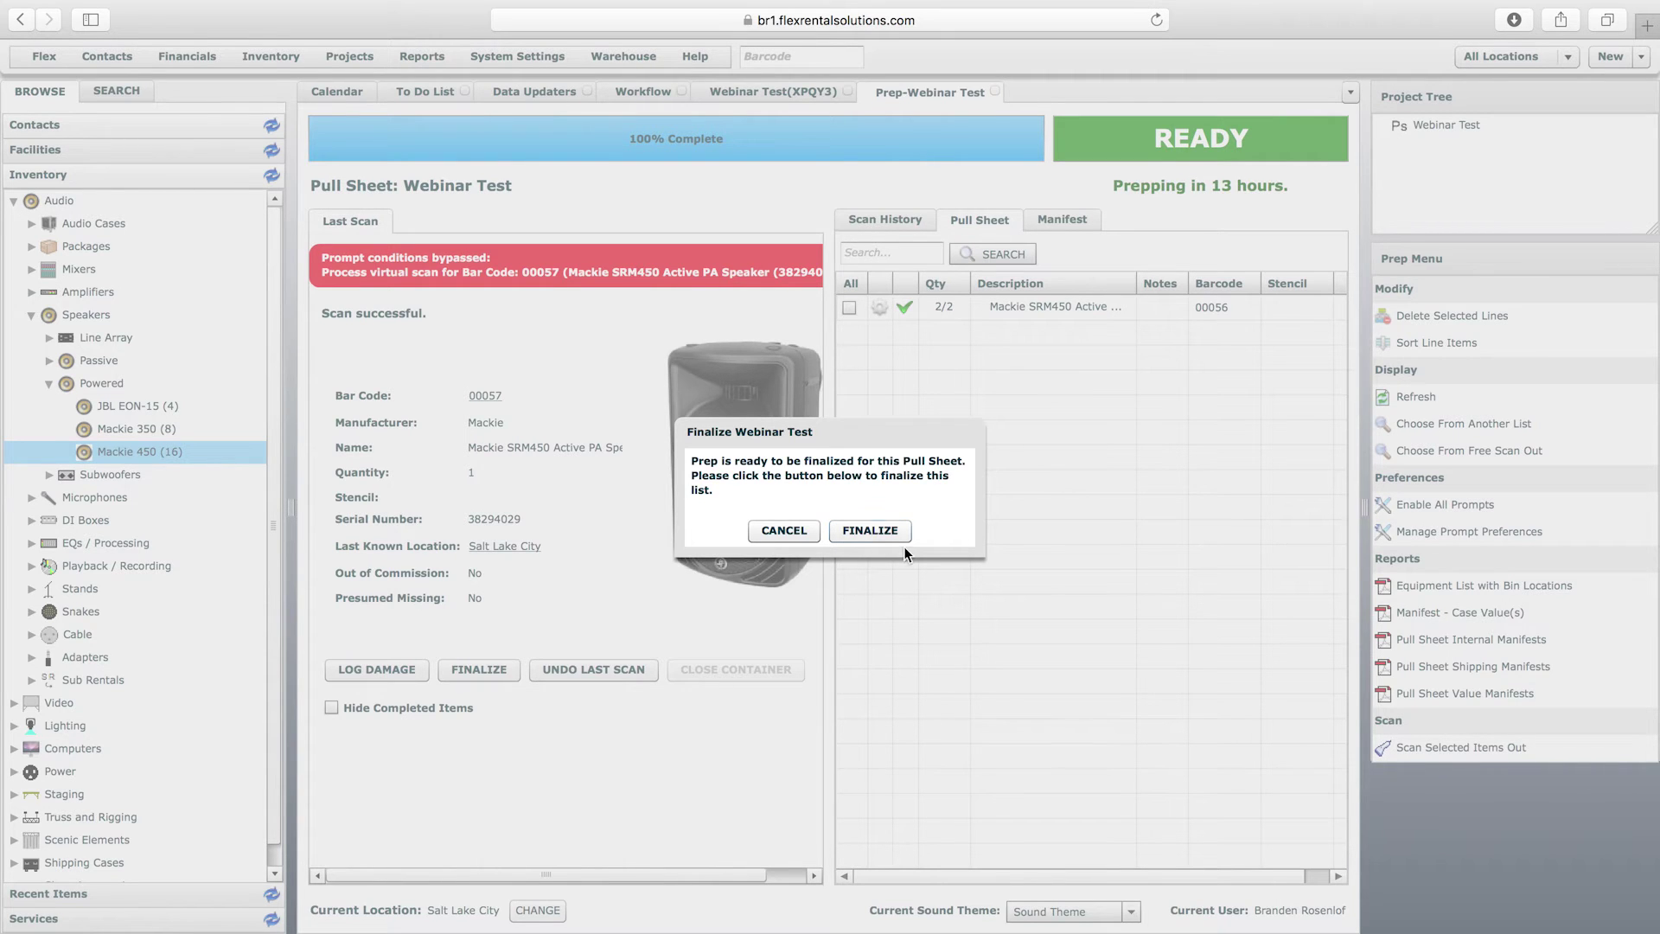
{"action": "left_click", "coordinate": [866, 529]}
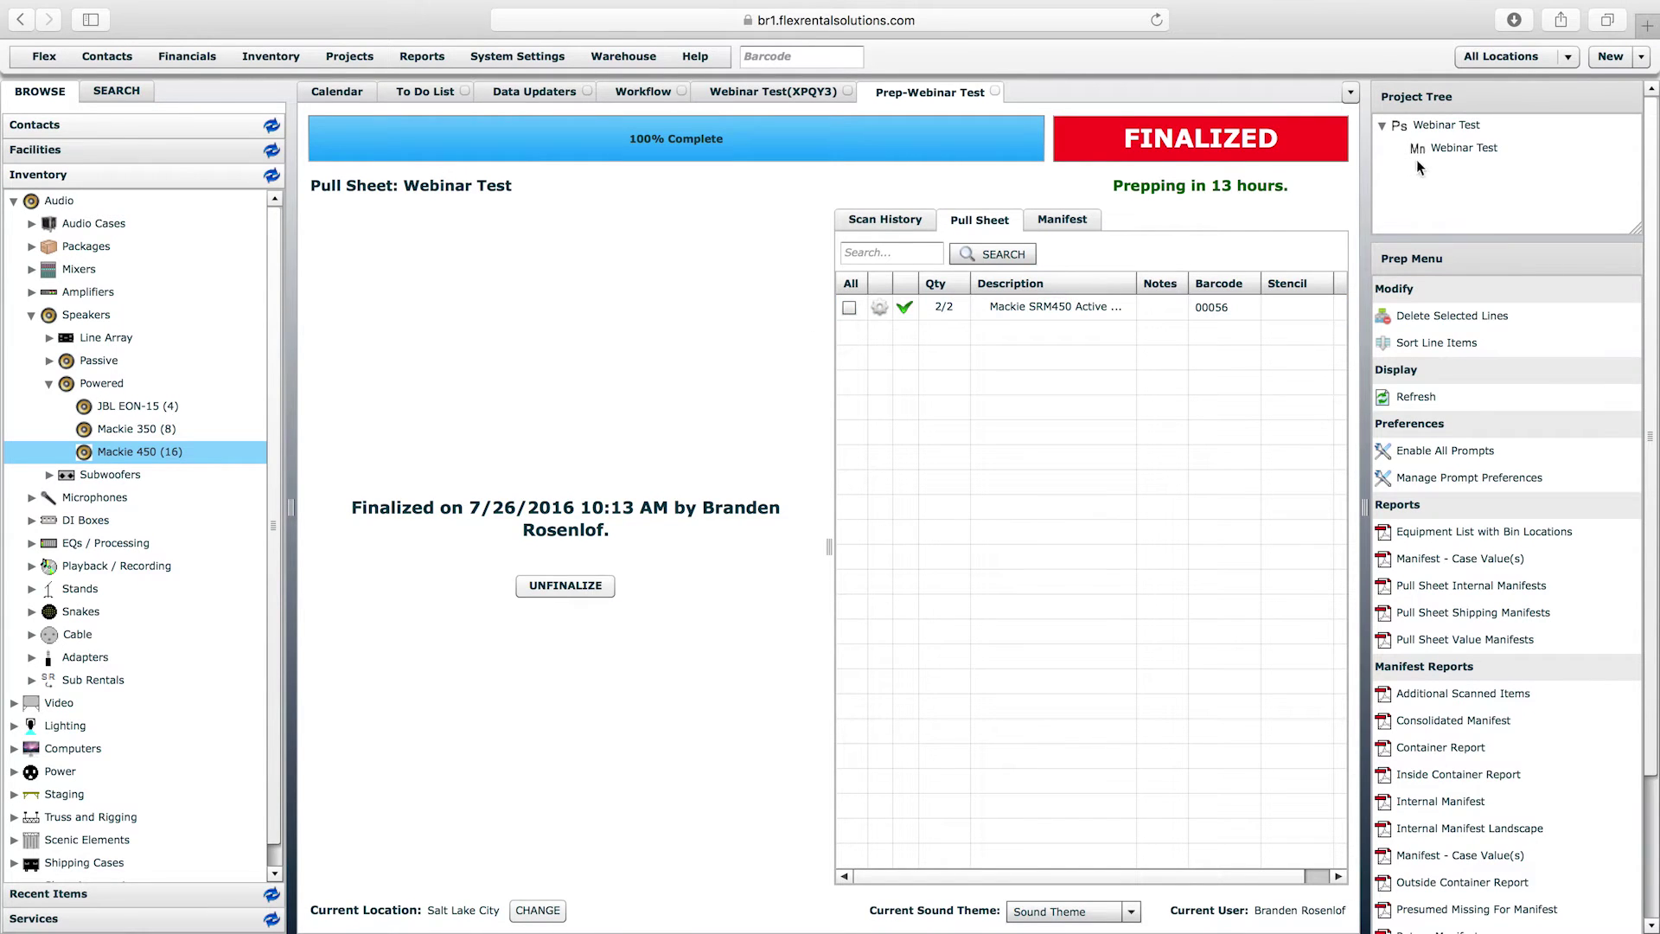
Check the pull sheet's status after prep and open the linked Webinar Test manifest.
{"action": "double_click", "coordinate": [1428, 123]}
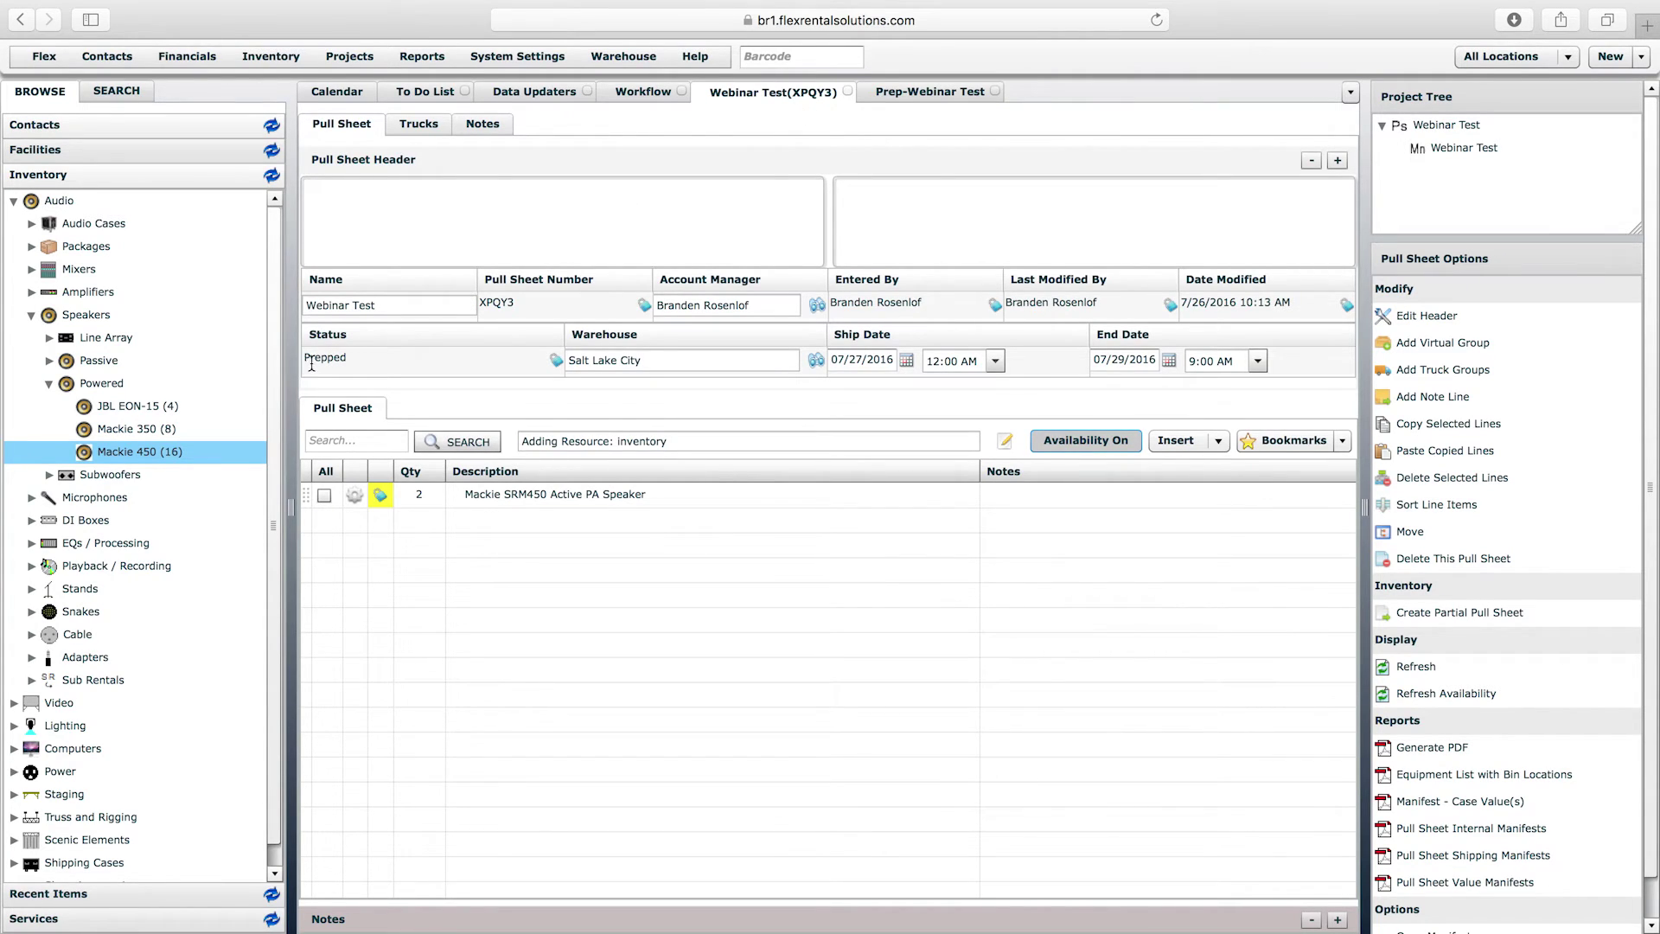
{"action": "left_click", "coordinate": [1458, 149]}
{"action": "left_click", "coordinate": [1455, 145]}
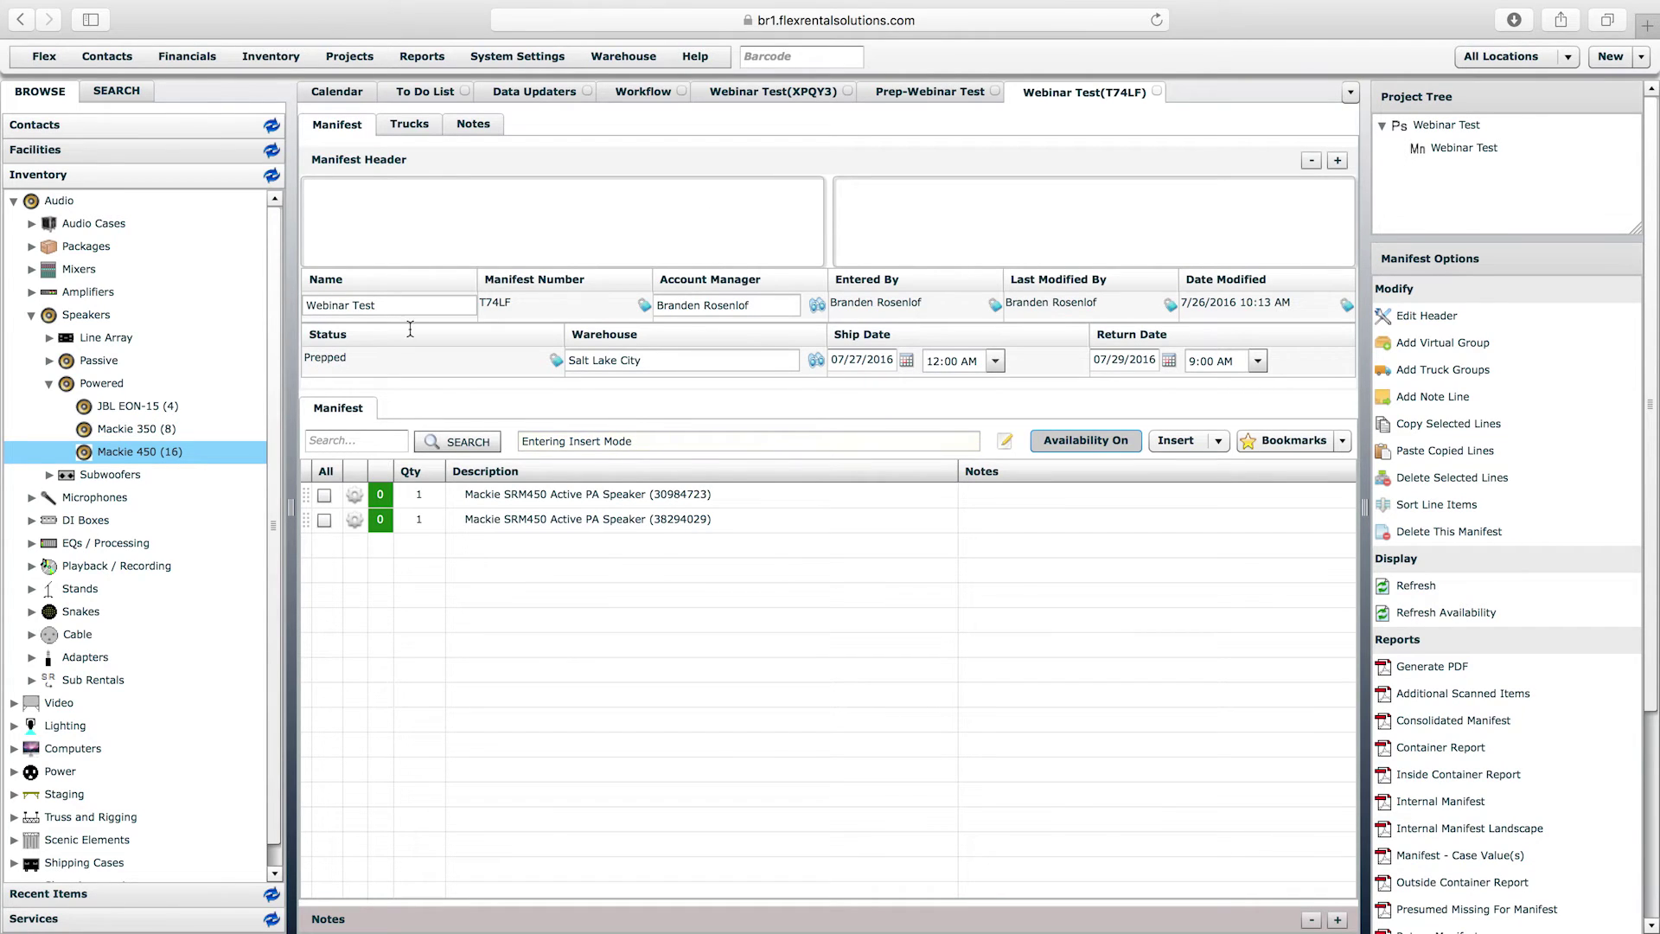
Mark the Webinar Test manifest as shipped and confirm the status change.
{"action": "left_click_drag", "start_coordinate": [1648, 657], "coordinate": [1647, 877]}
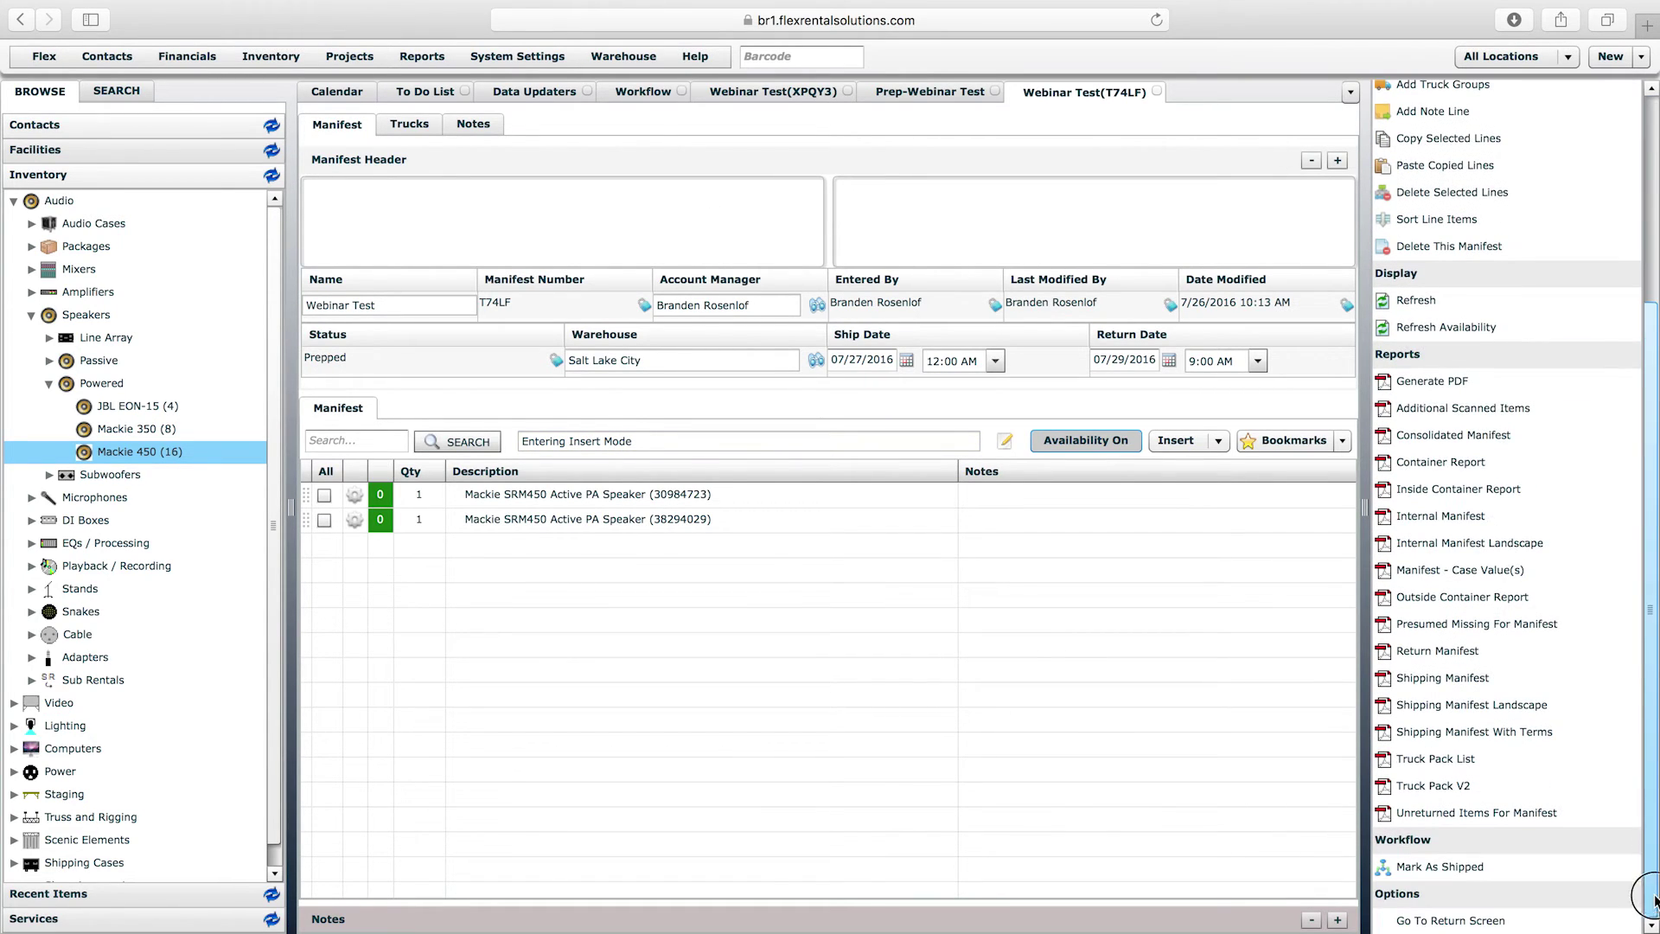
{"action": "left_click", "coordinate": [1447, 867]}
{"action": "left_click", "coordinate": [801, 523]}
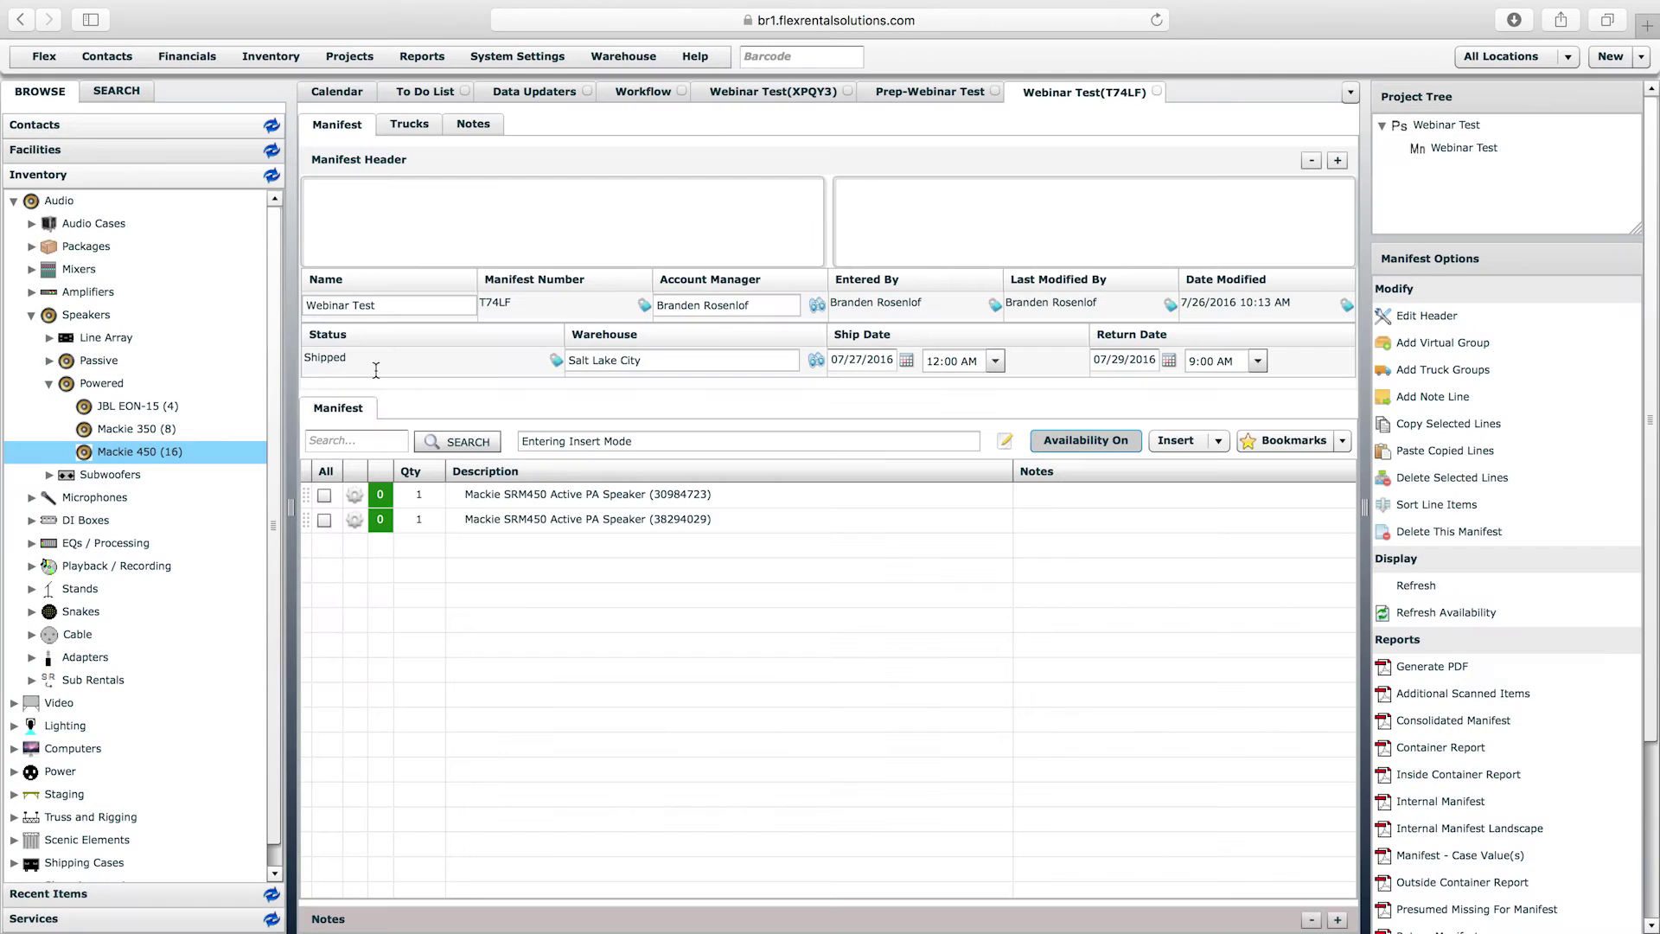
Check the shipping status on both the Webinar Test manifest and its linked pull sheet.
{"action": "left_click", "coordinate": [376, 370]}
{"action": "double_click", "coordinate": [399, 356]}
{"action": "left_click", "coordinate": [1442, 125]}
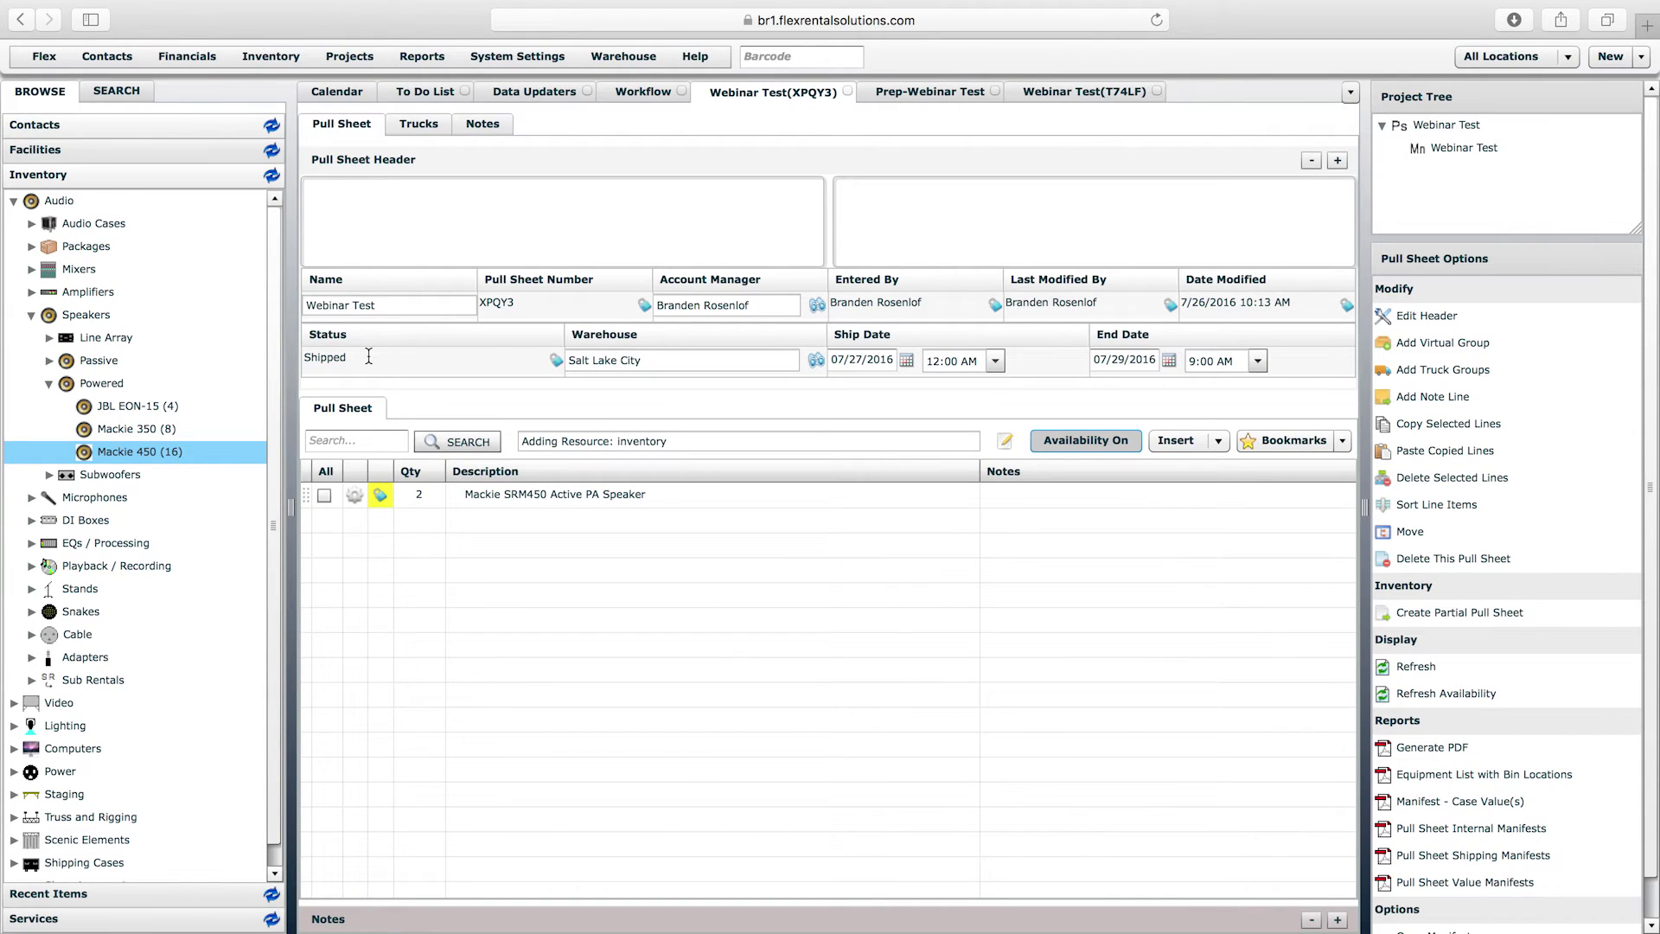
Open the manifest's return screen, scan in both Mackie speakers, and finalize the return.
{"action": "left_click", "coordinate": [1086, 92]}
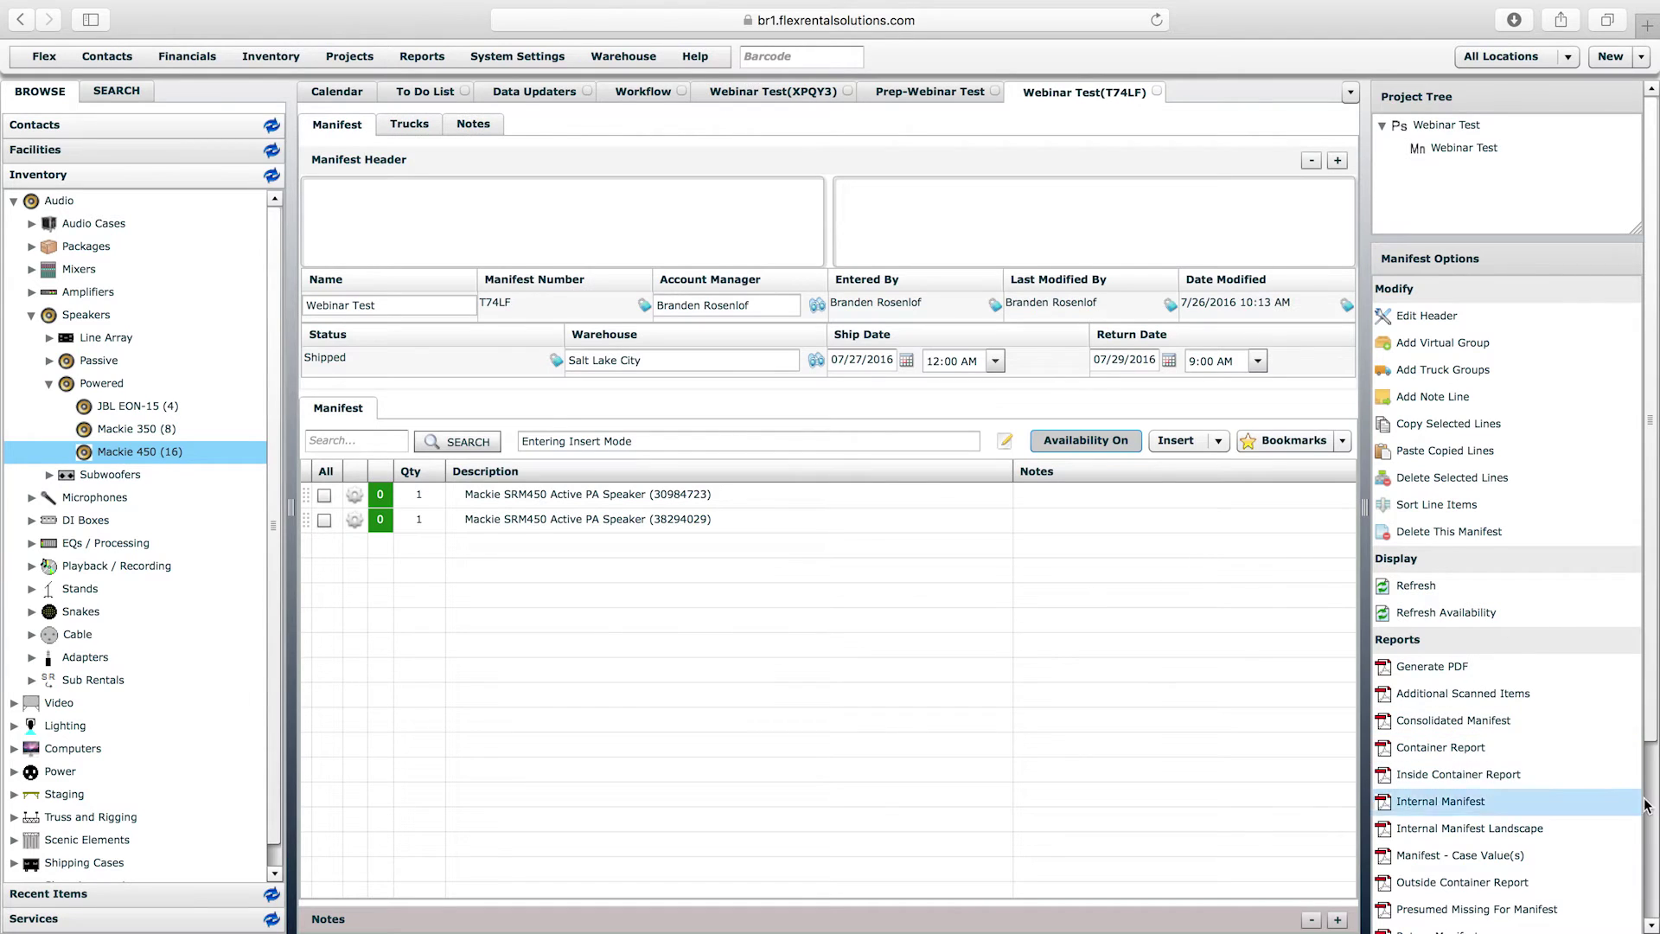
{"action": "scroll", "coordinate": [1504, 800], "scroll_direction": "down", "scroll_amount": 3}
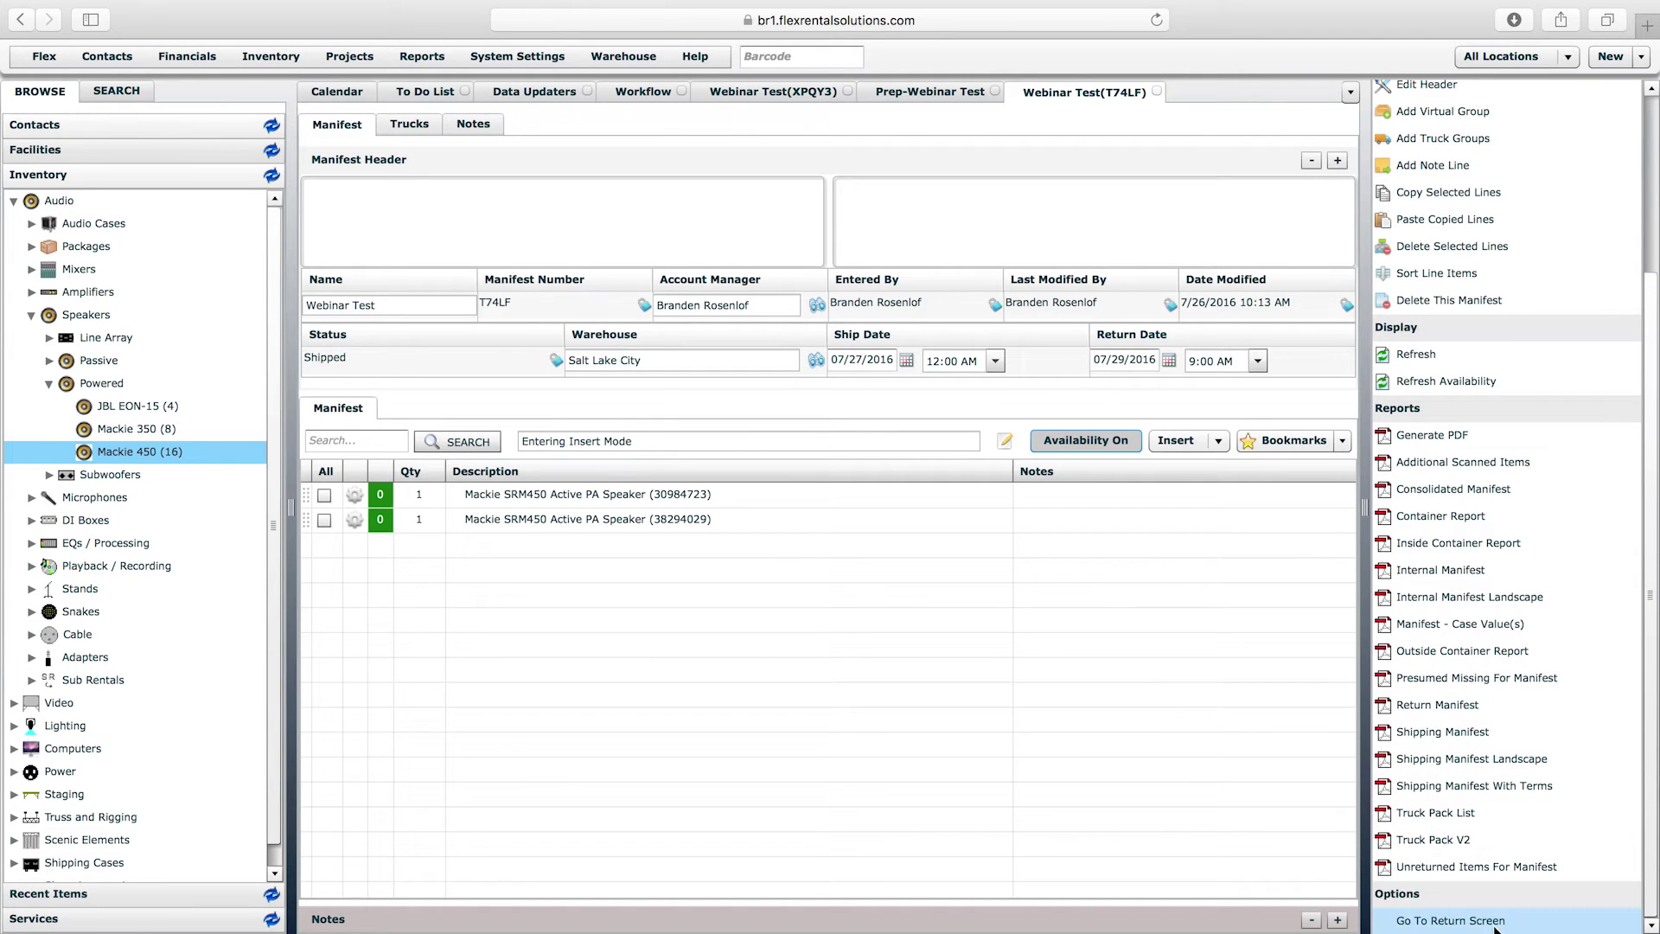
{"action": "left_click", "coordinate": [1449, 920]}
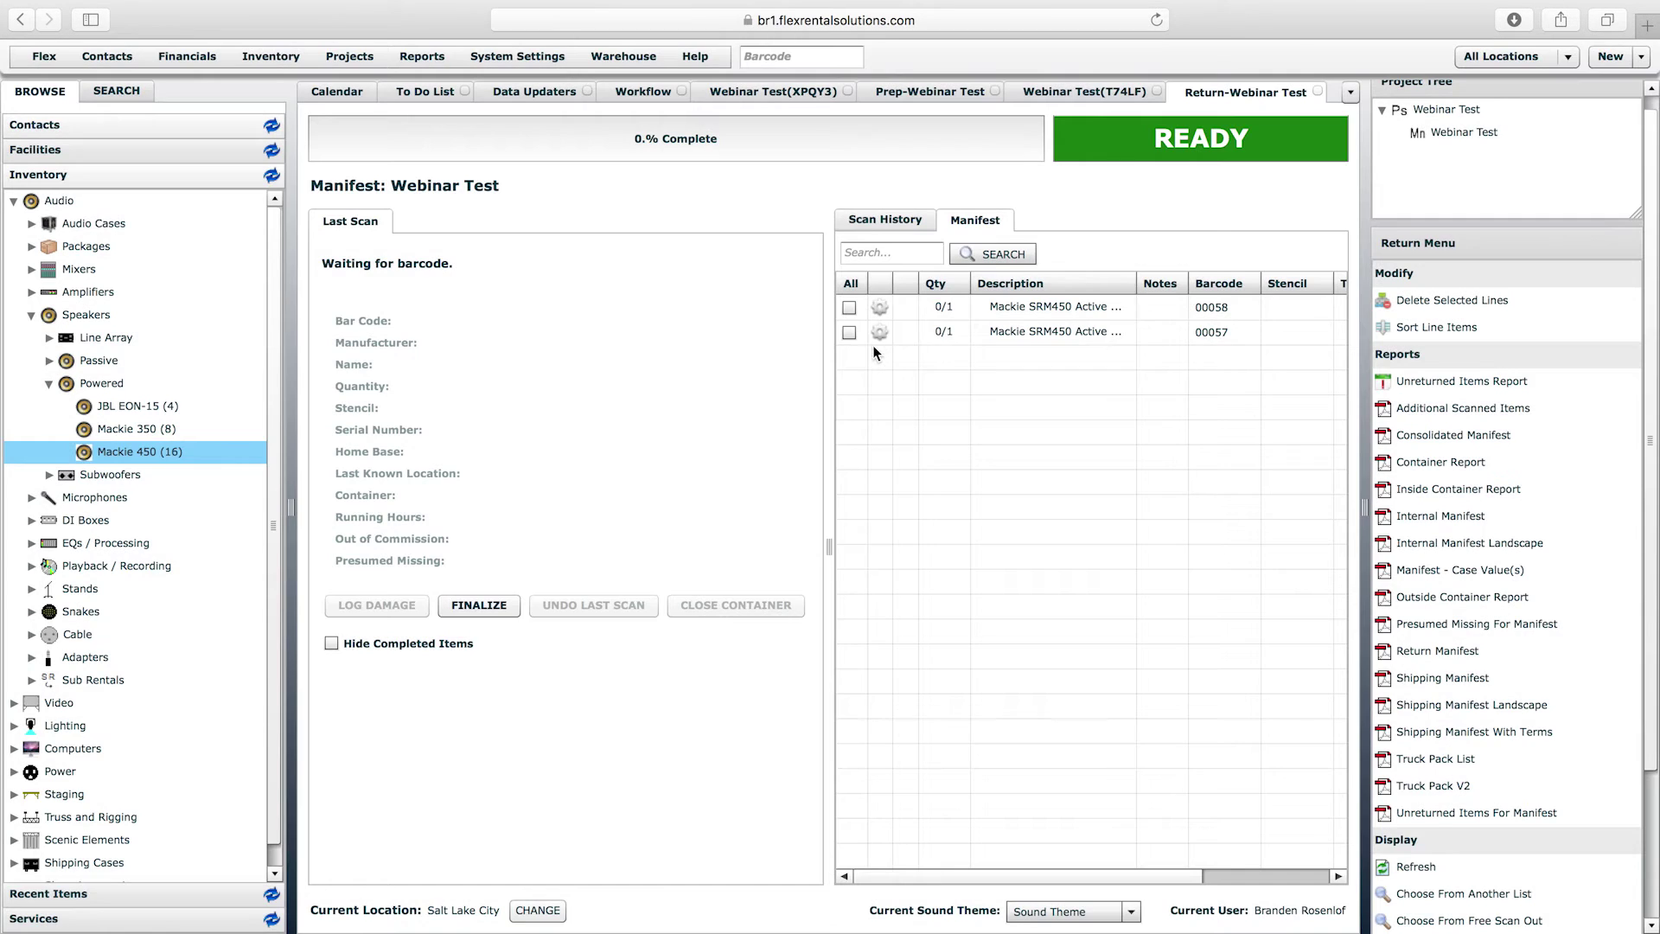
{"action": "double_click", "coordinate": [1006, 304]}
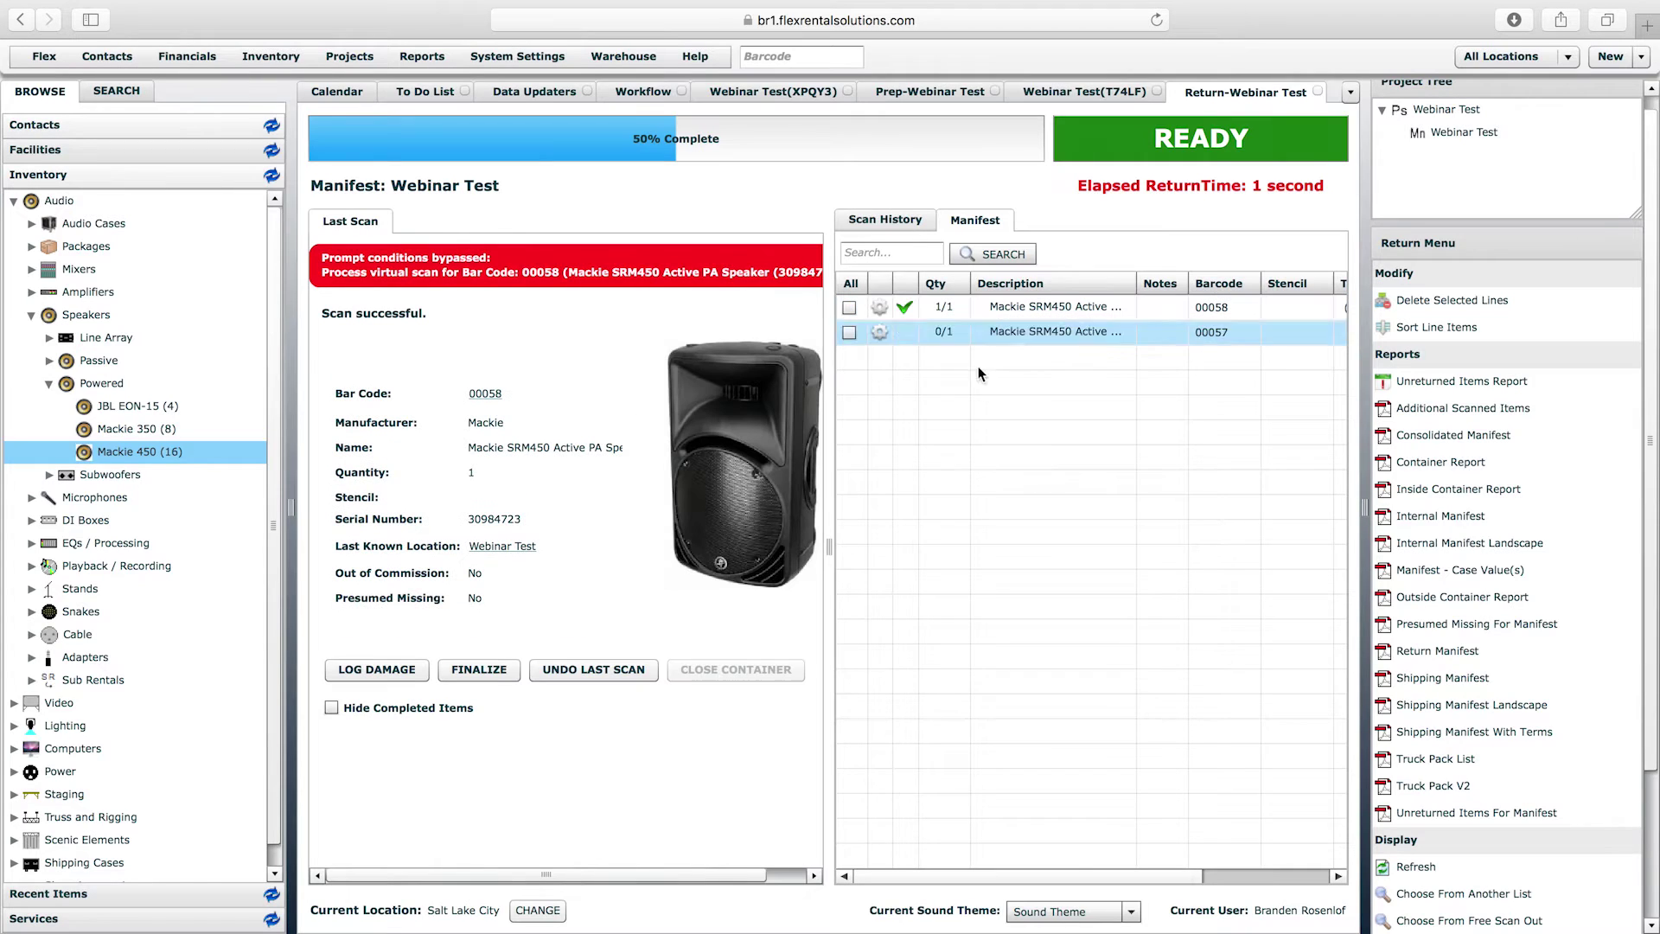
{"action": "double_click", "coordinate": [1037, 333]}
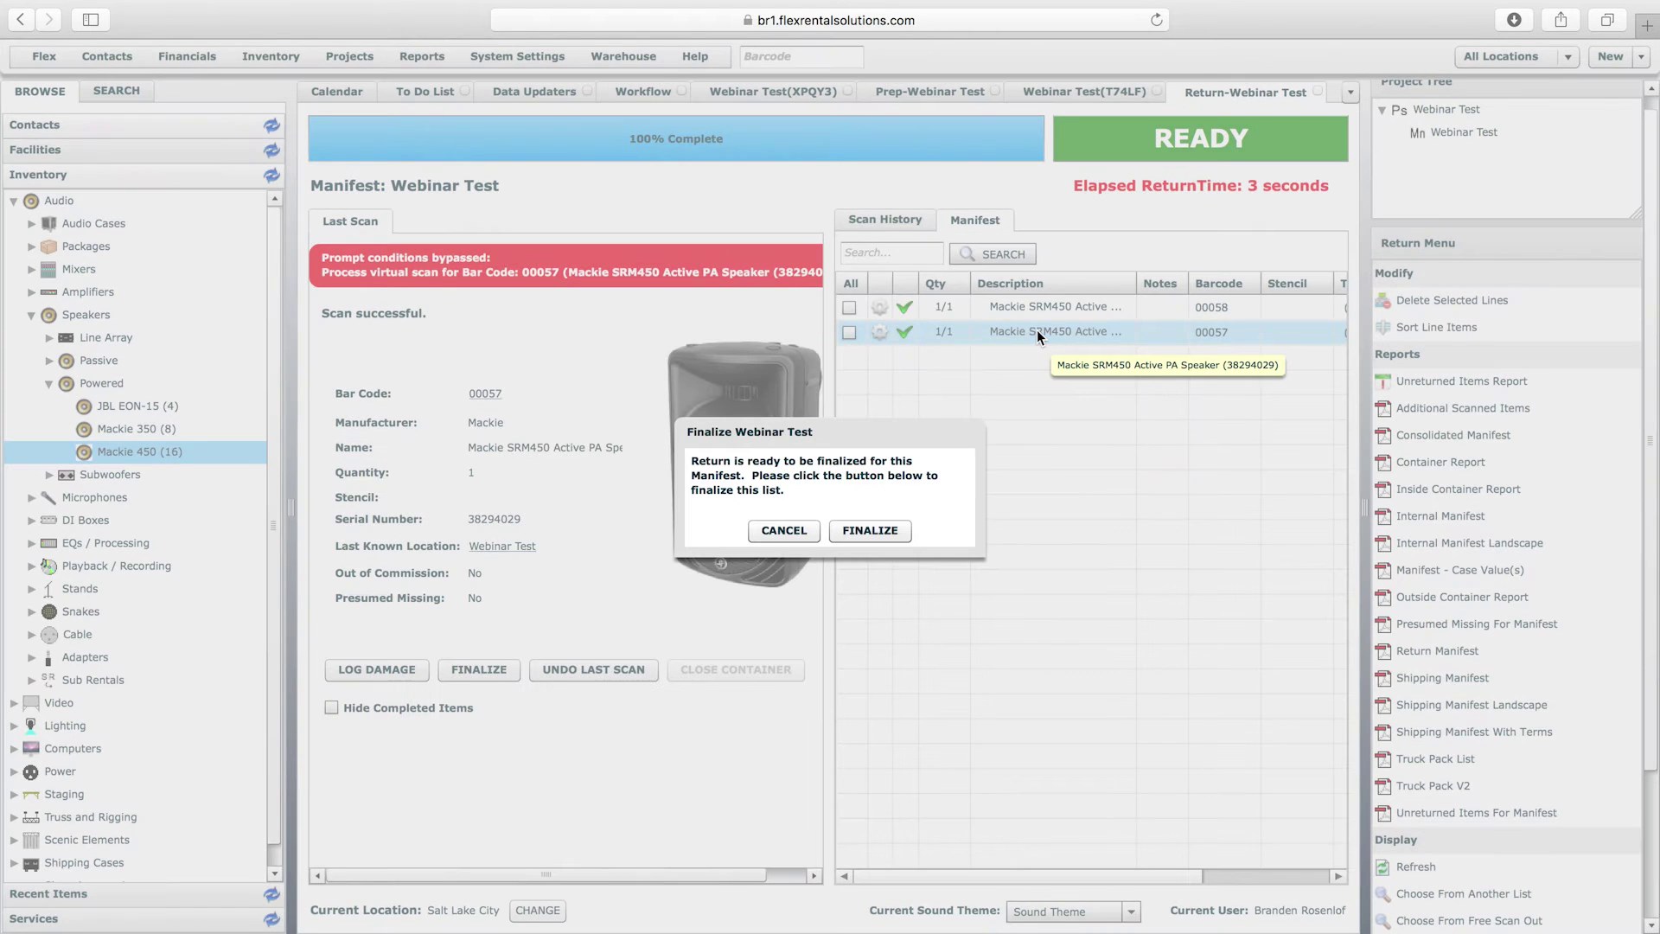
{"action": "left_click", "coordinate": [870, 530]}
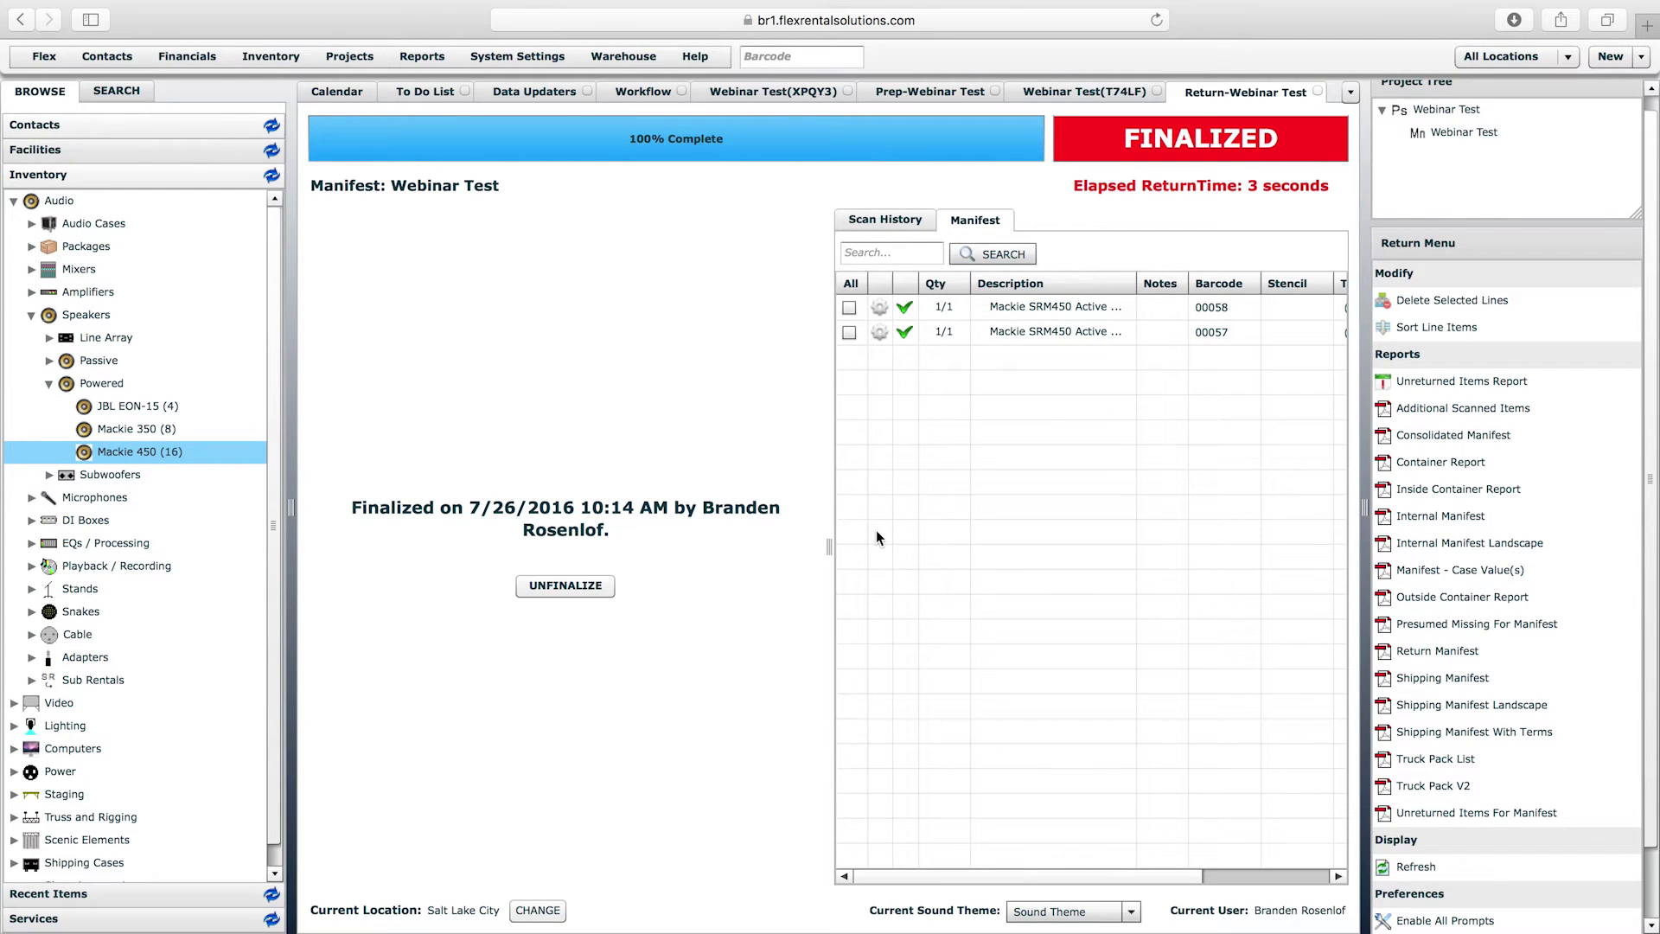
Check the manifest and pull sheet statuses after the return, and revisit the Data Updaters list and the return screen.
{"action": "double_click", "coordinate": [1450, 130]}
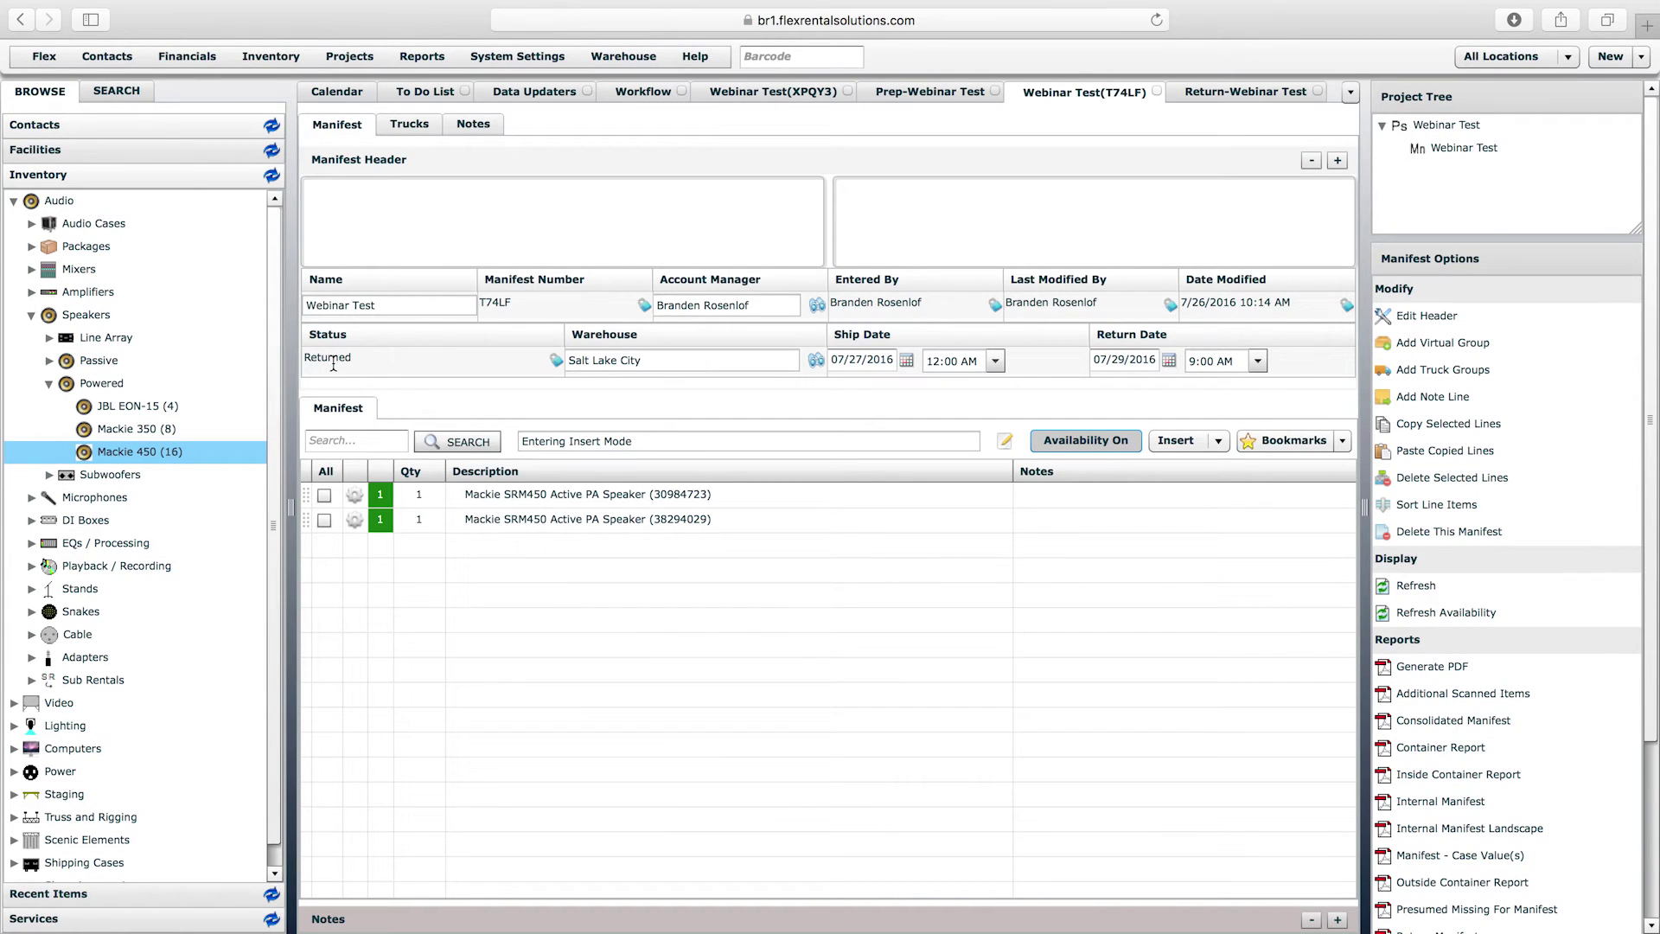
{"action": "left_click", "coordinate": [1433, 126]}
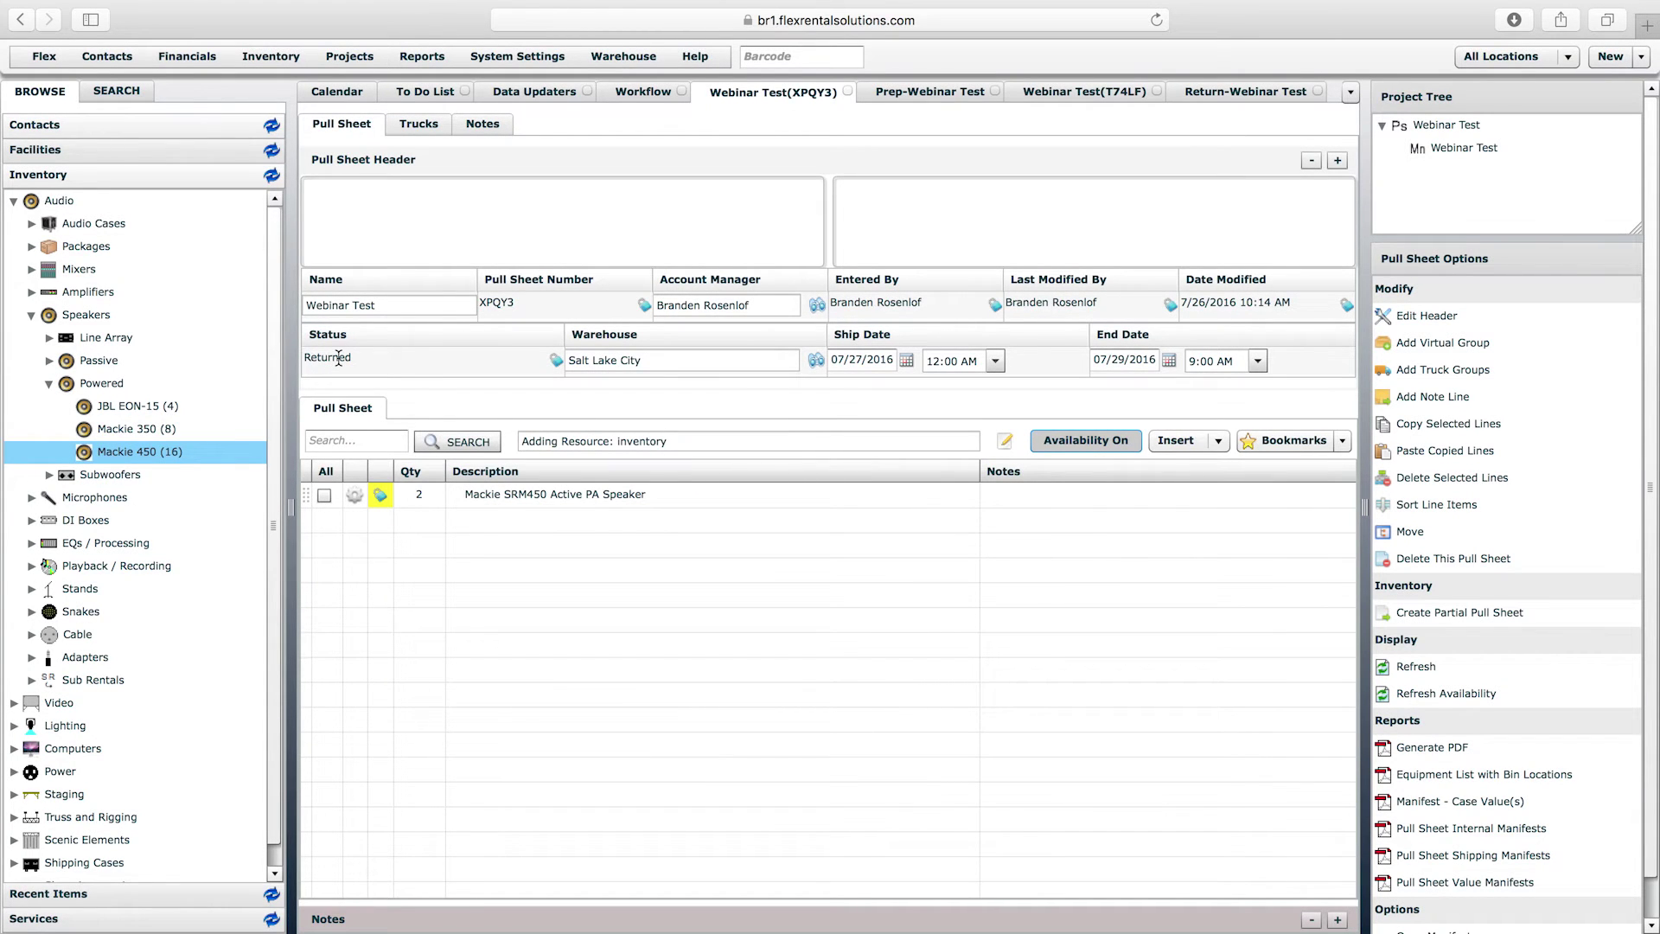
{"action": "left_click", "coordinate": [536, 93]}
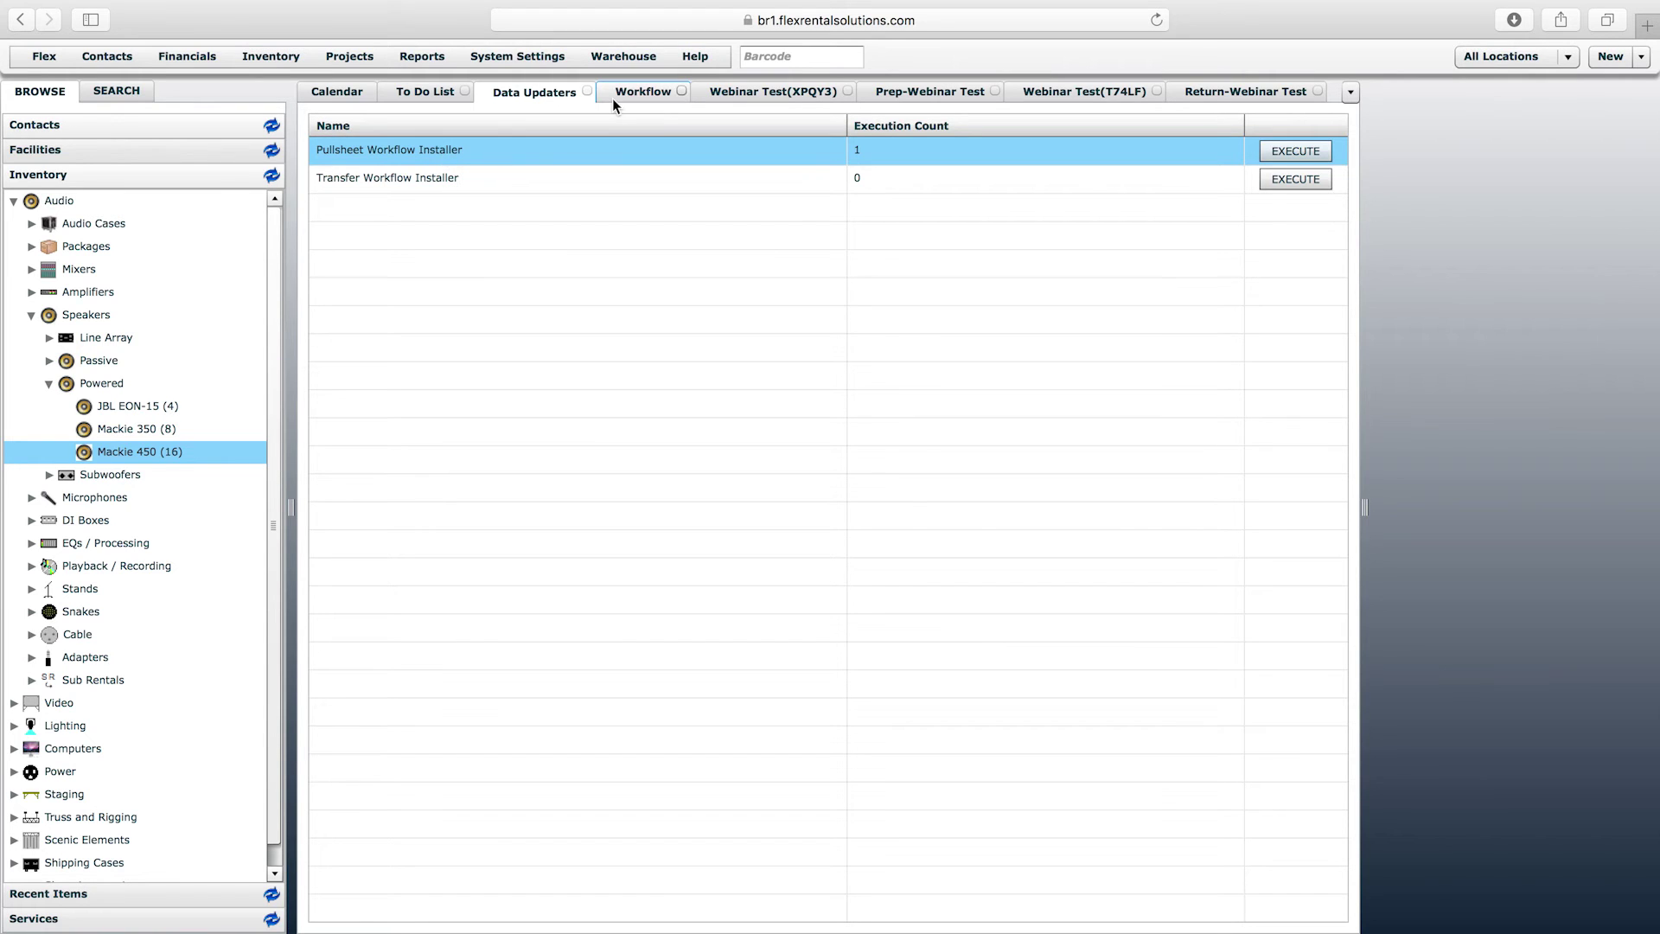
{"action": "left_click", "coordinate": [1233, 91]}
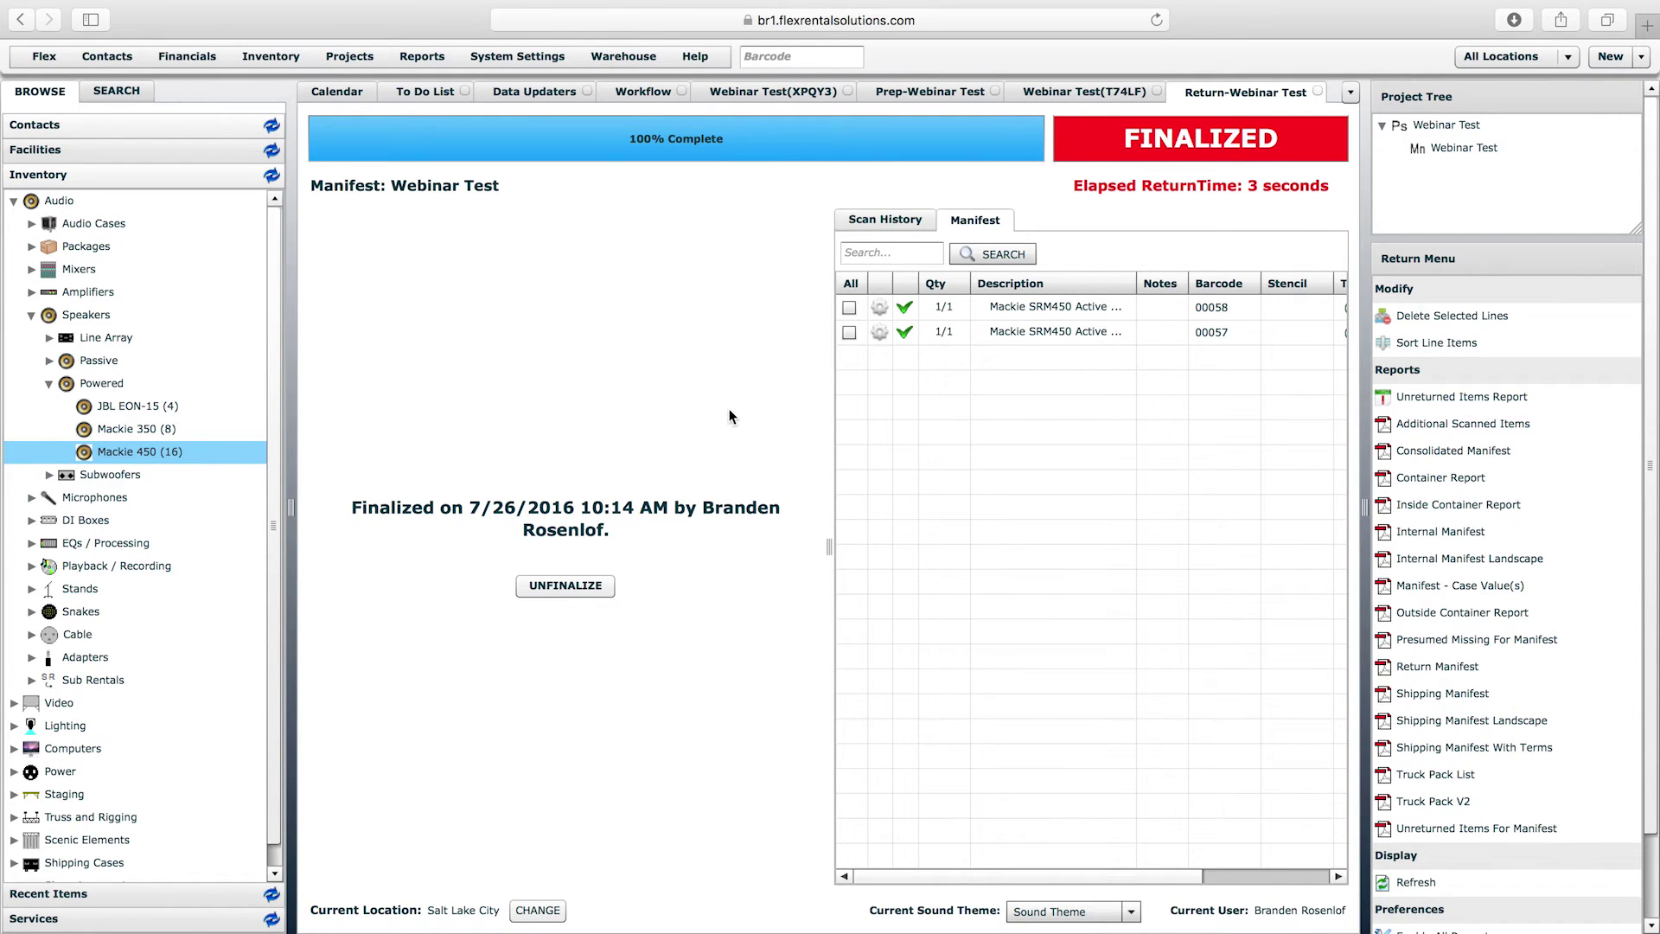
{"action": "left_click", "coordinate": [770, 91]}
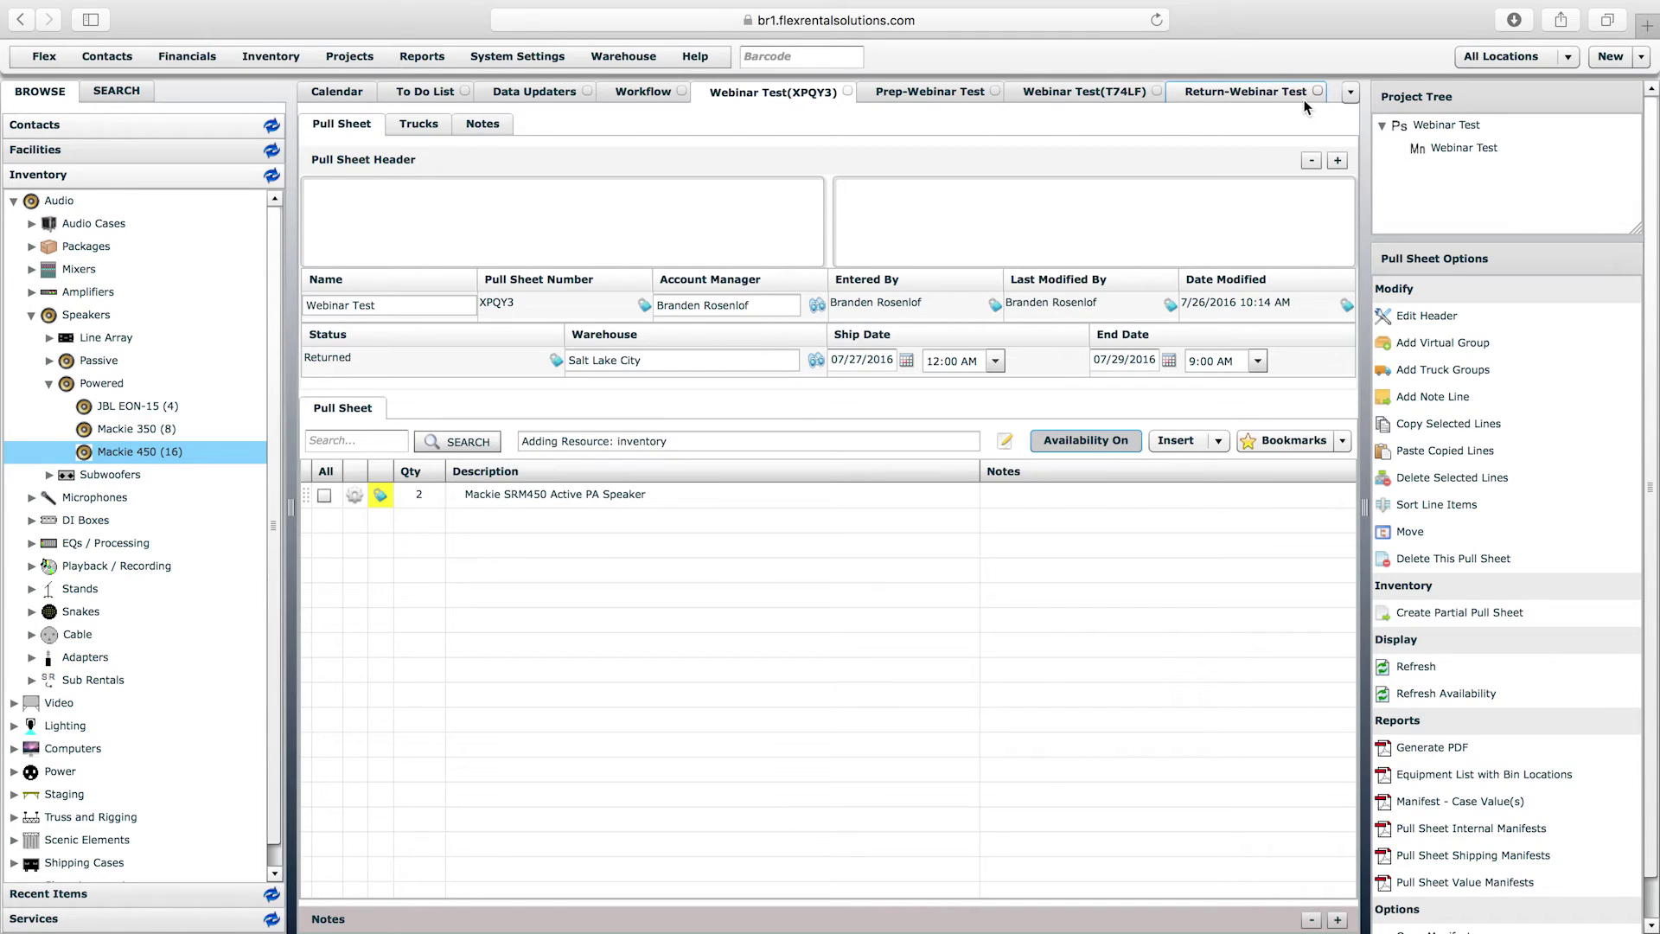
{"action": "left_click", "coordinate": [1231, 95]}
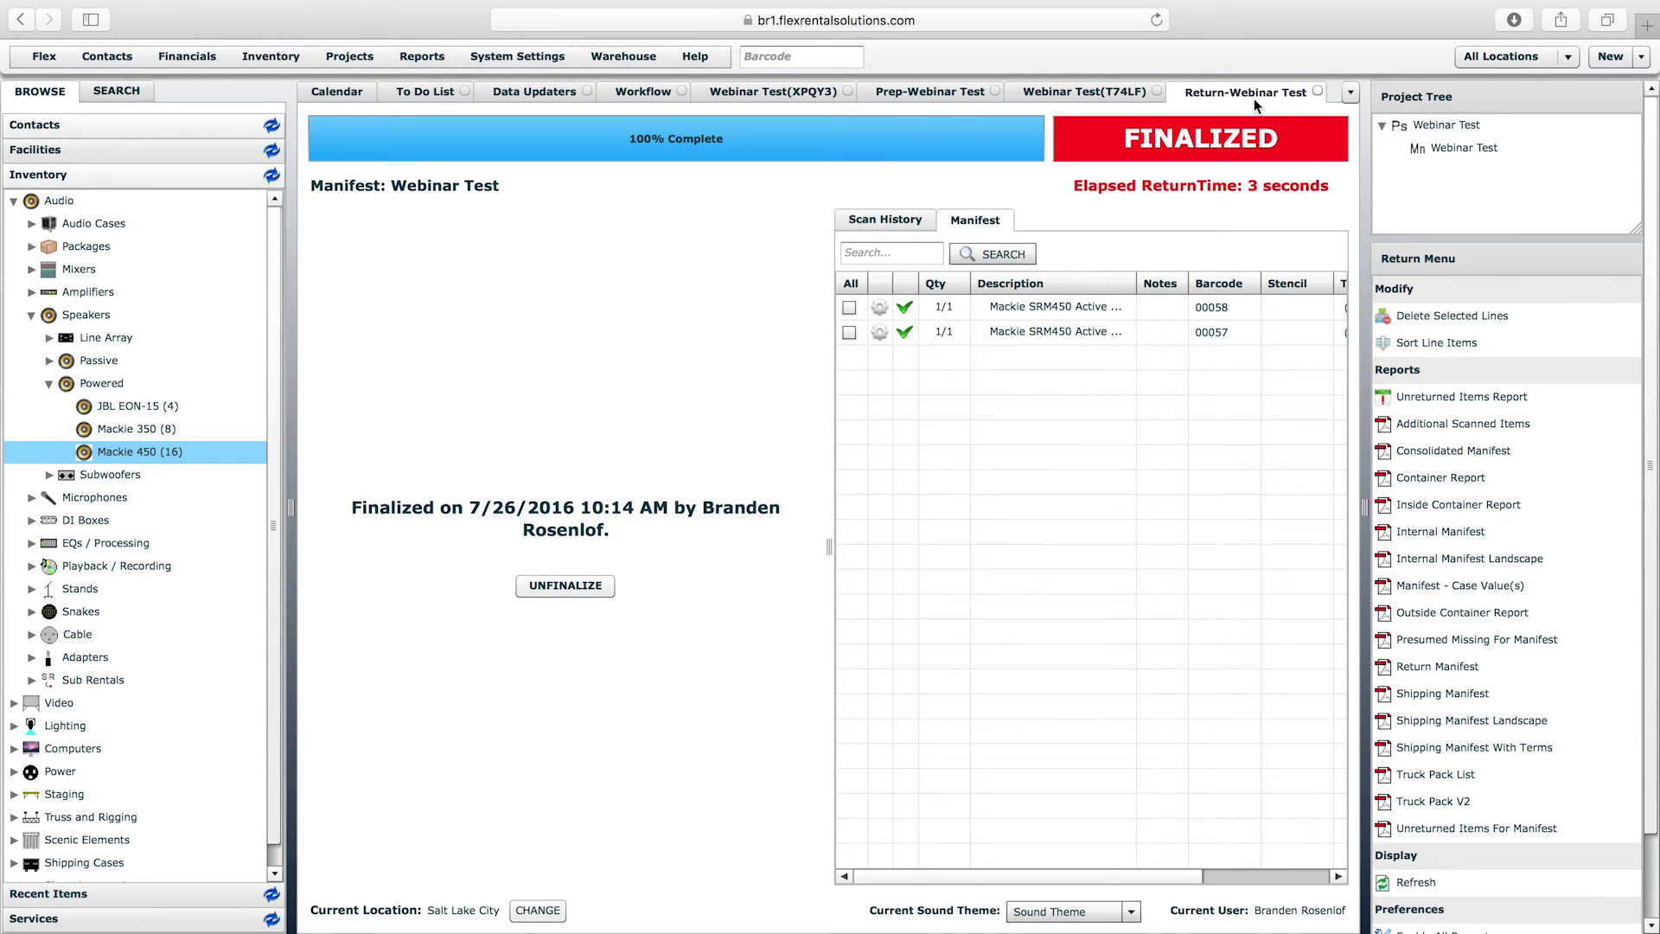
Revisit the Data Updaters list, inspect the Pull Sheet workflow's states and actions, and return to the Workflow list.
{"action": "left_click", "coordinate": [536, 92]}
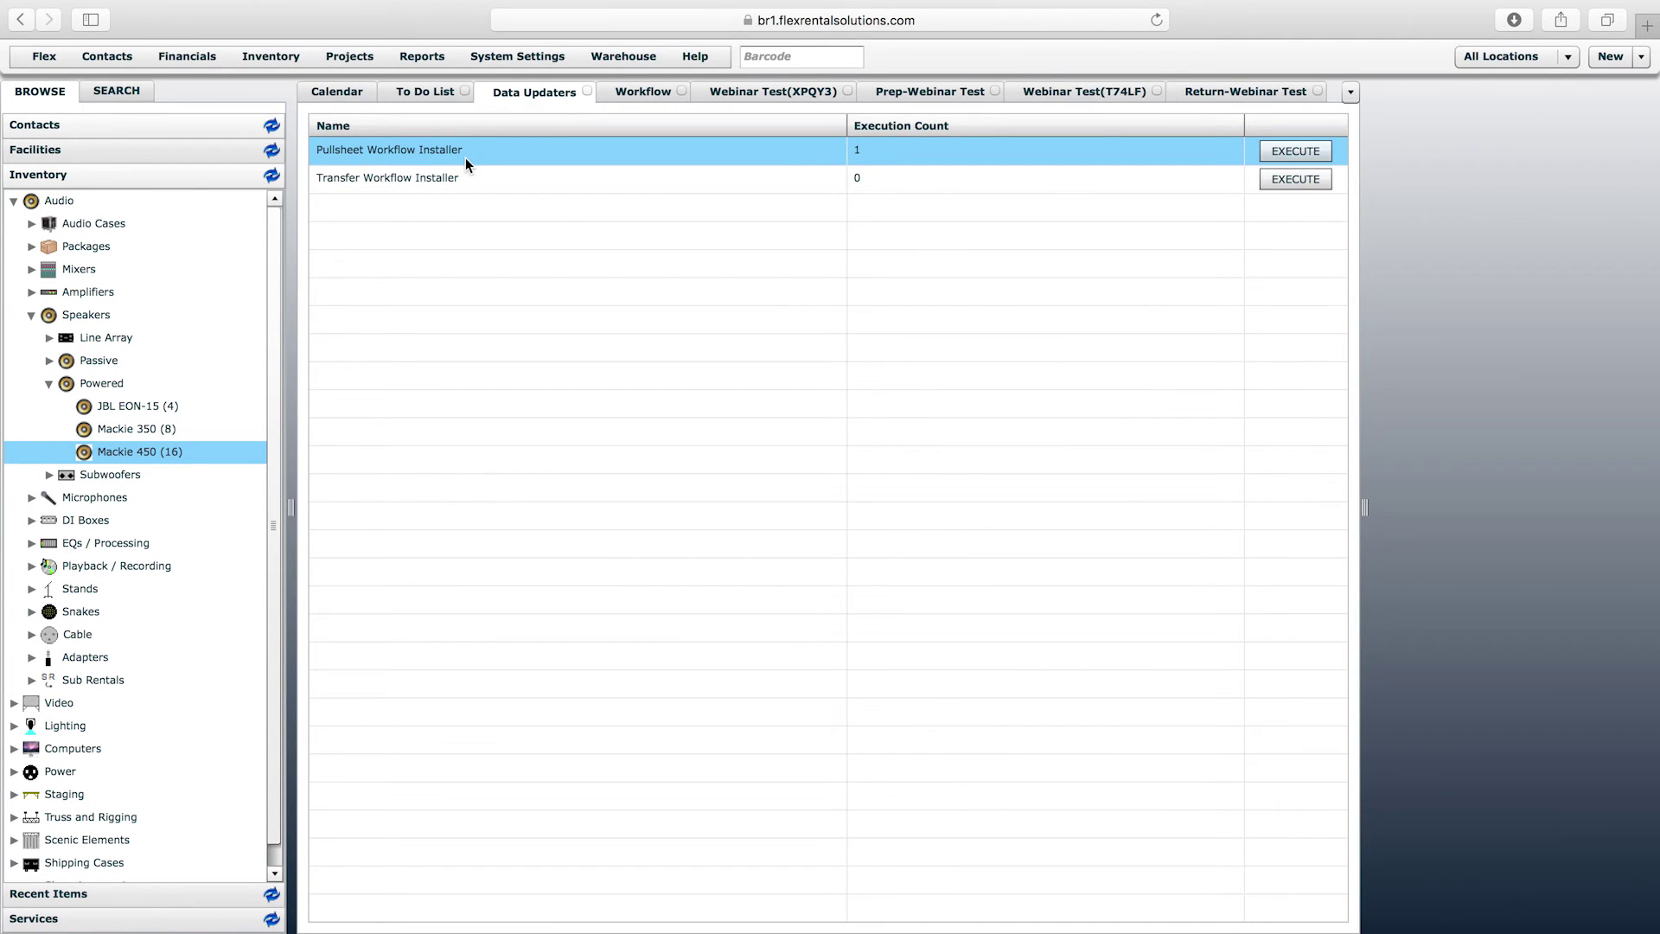
{"action": "left_click", "coordinate": [642, 97]}
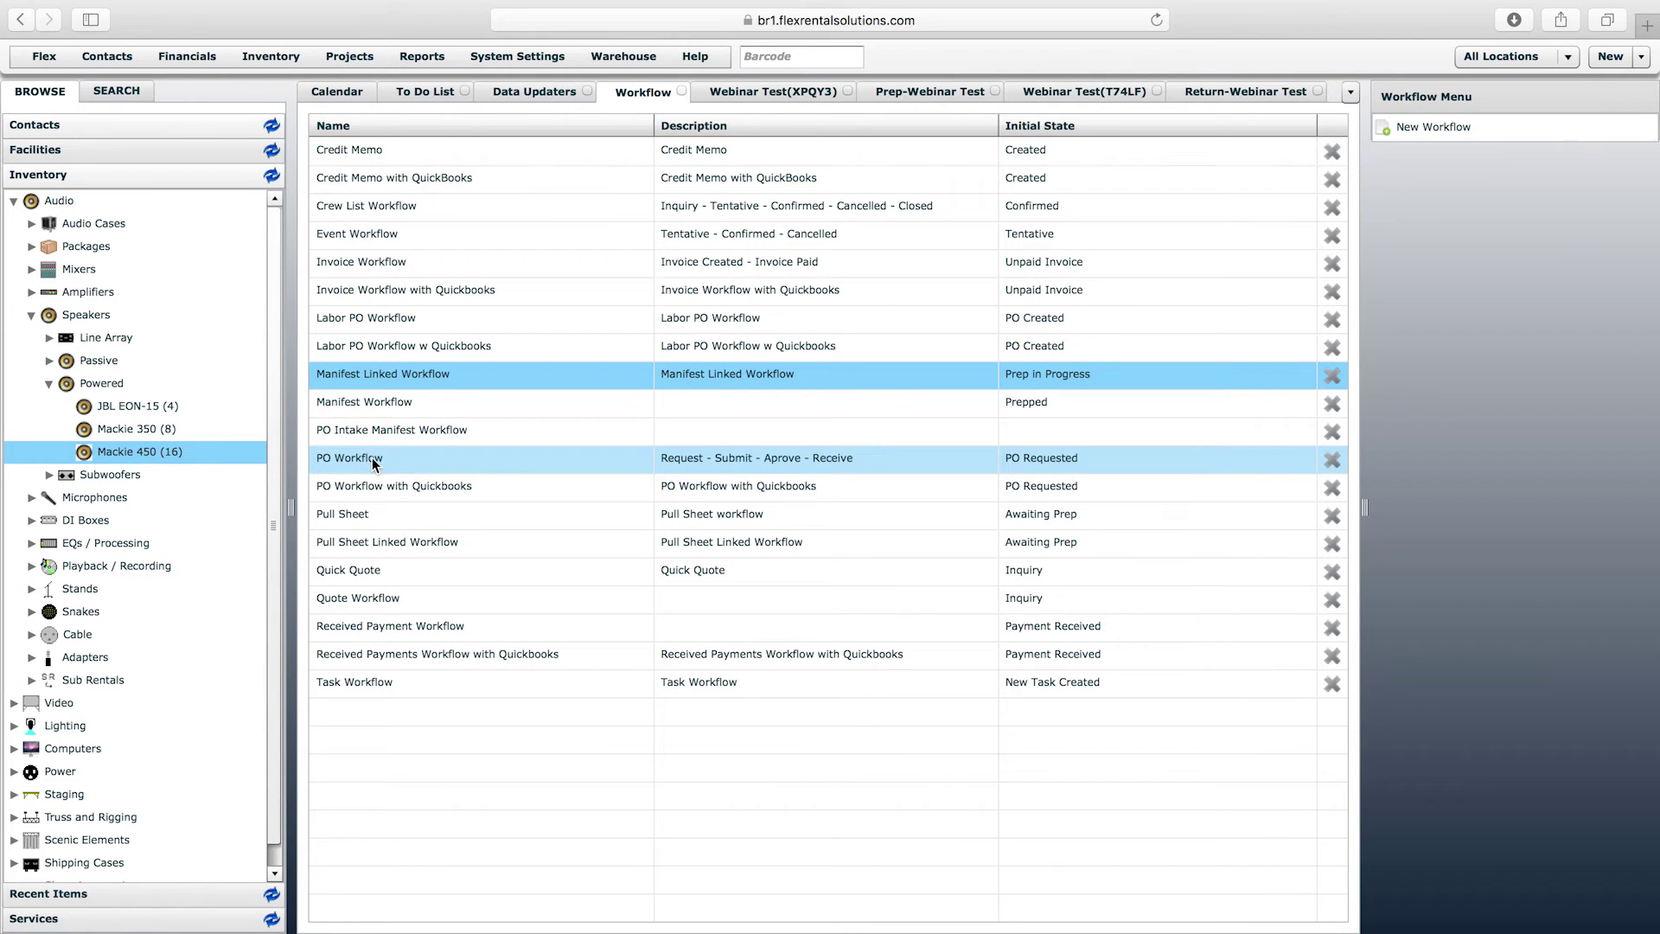
{"action": "left_click", "coordinate": [347, 518]}
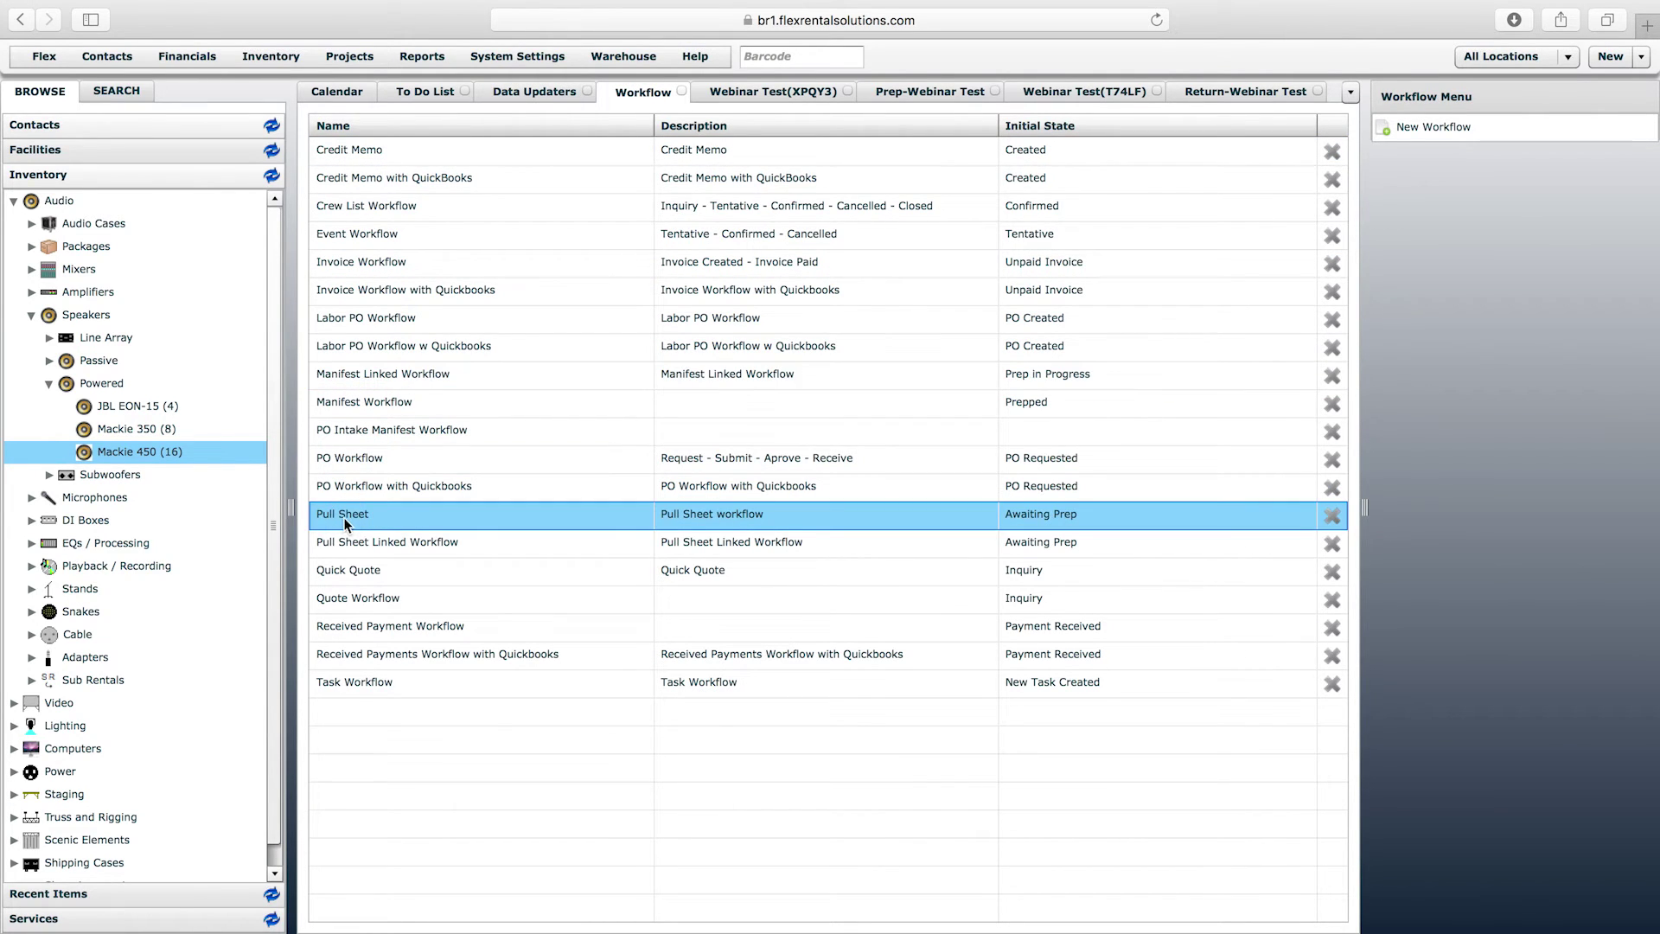
{"action": "double_click", "coordinate": [343, 517]}
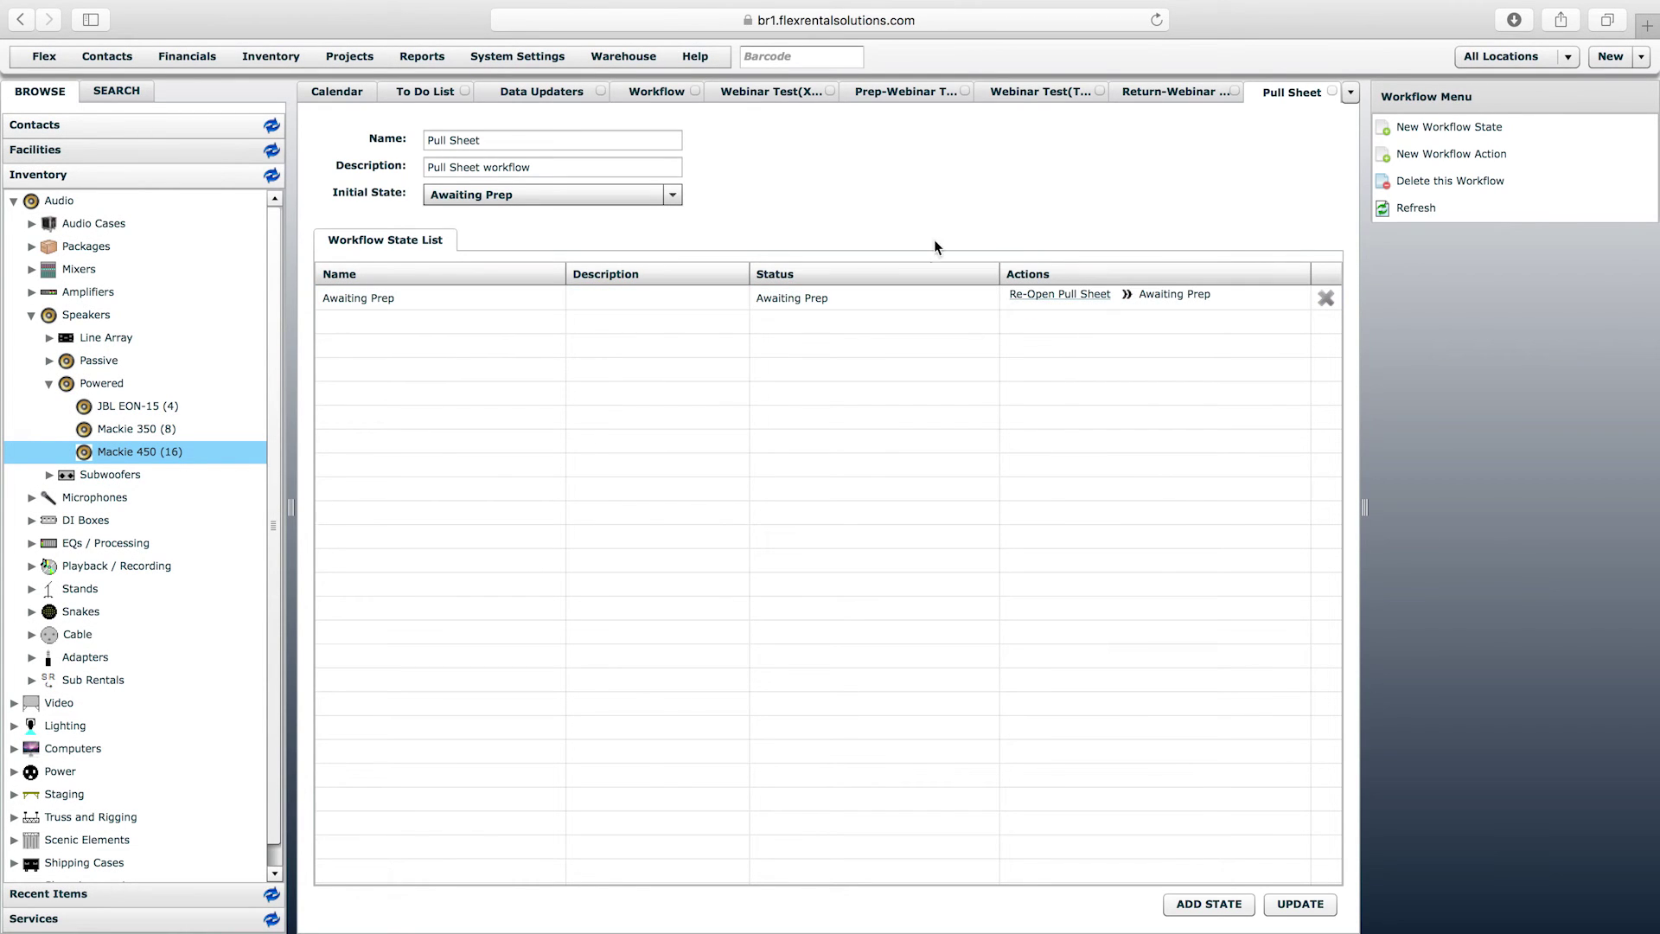
{"action": "left_click", "coordinate": [659, 90]}
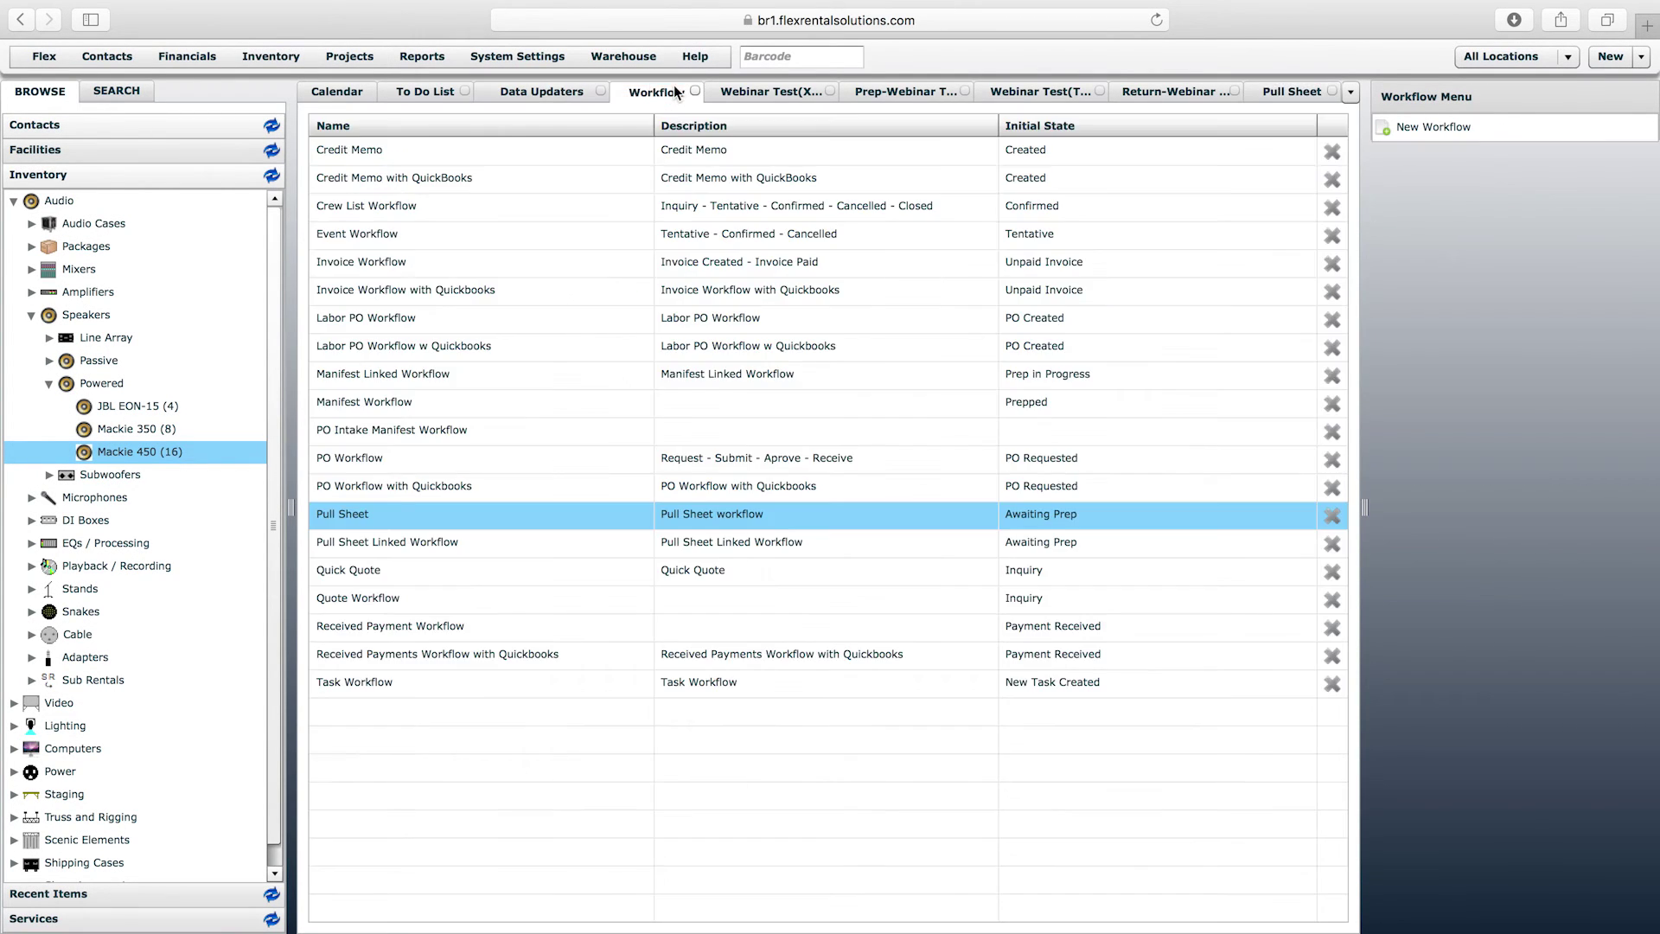
Inspect the Manifest Workflow's states, and check the workflow assignment and available alternatives in the Manifest element definition.
{"action": "double_click", "coordinate": [396, 401]}
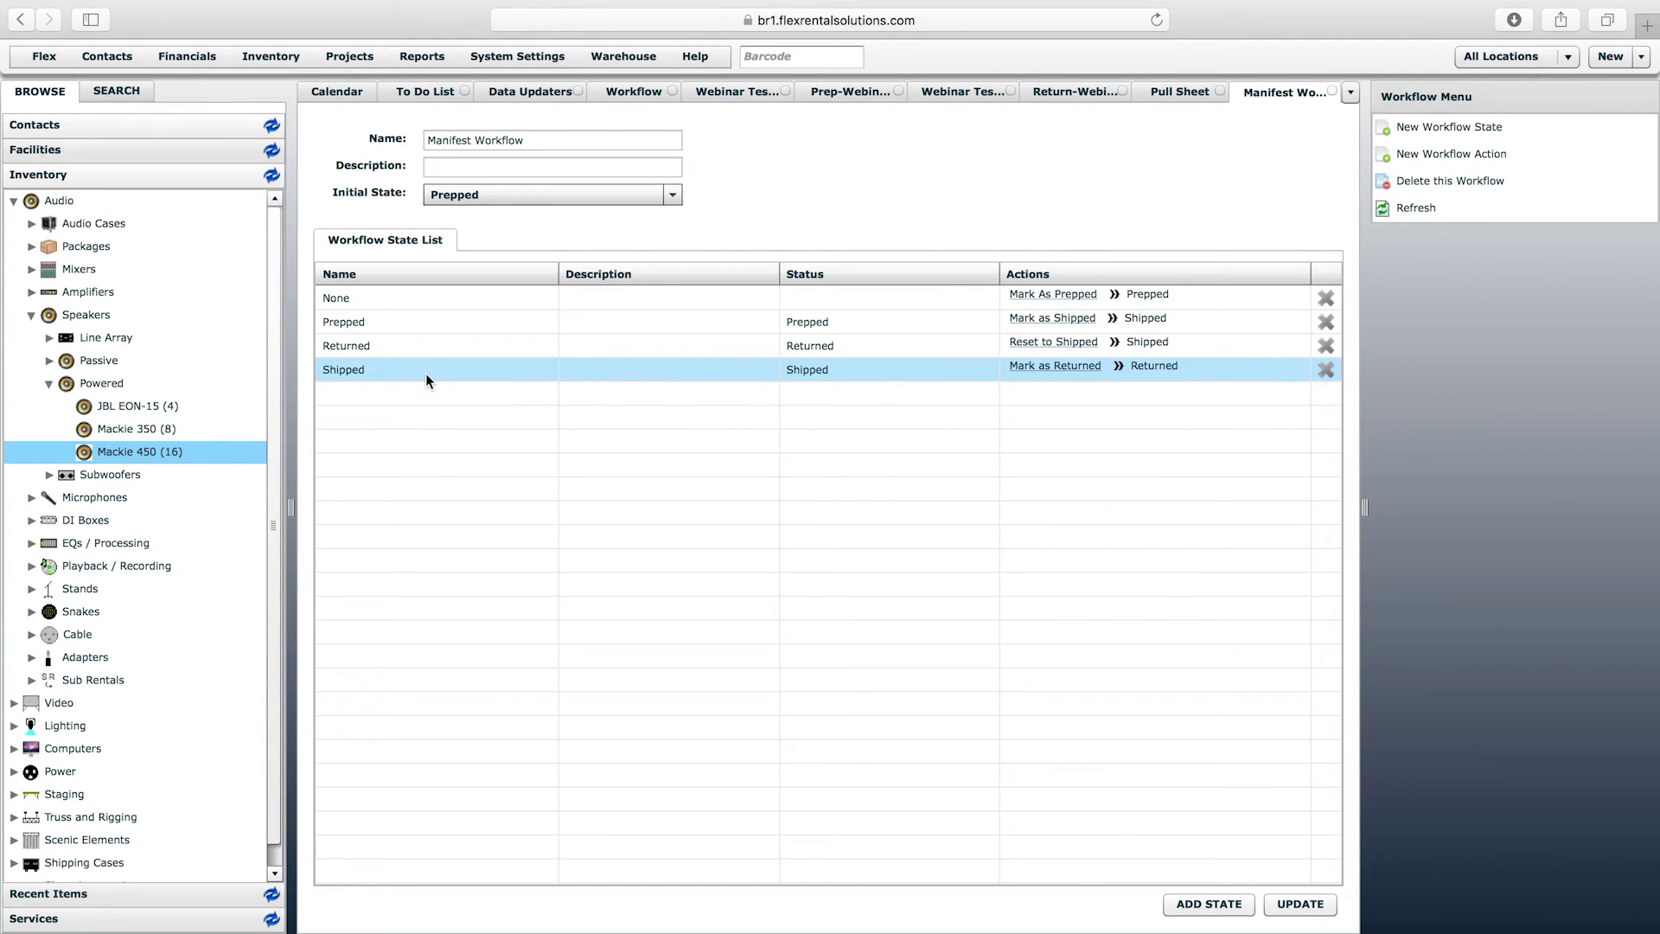
{"action": "left_click", "coordinate": [359, 60]}
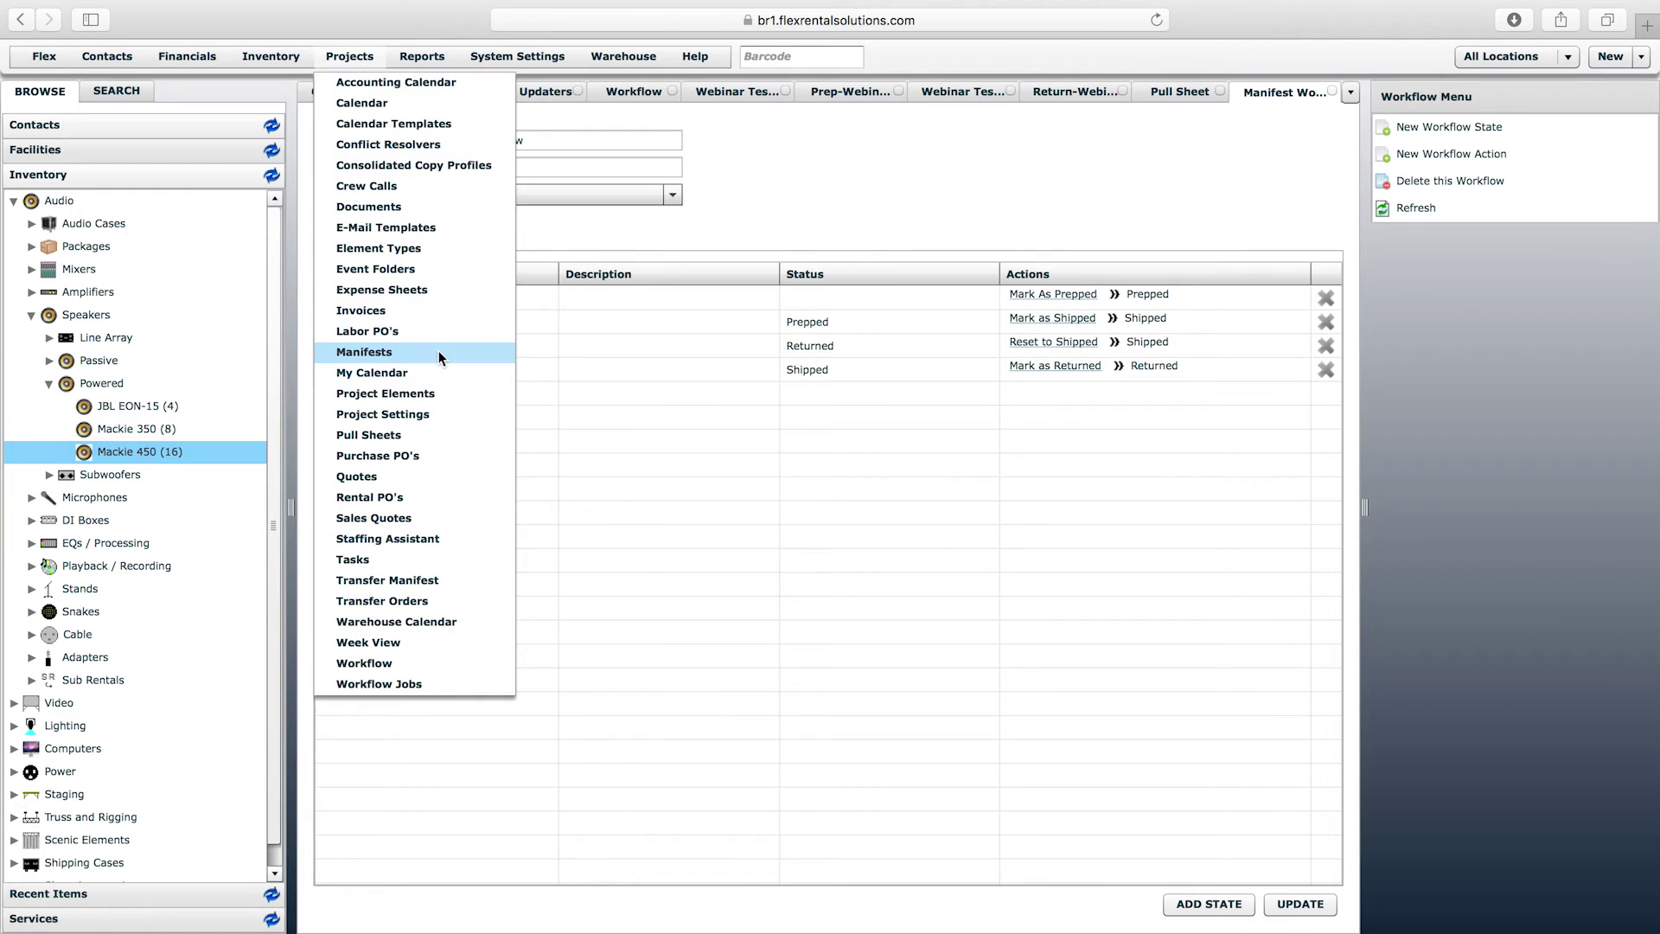
{"action": "left_click", "coordinate": [407, 396]}
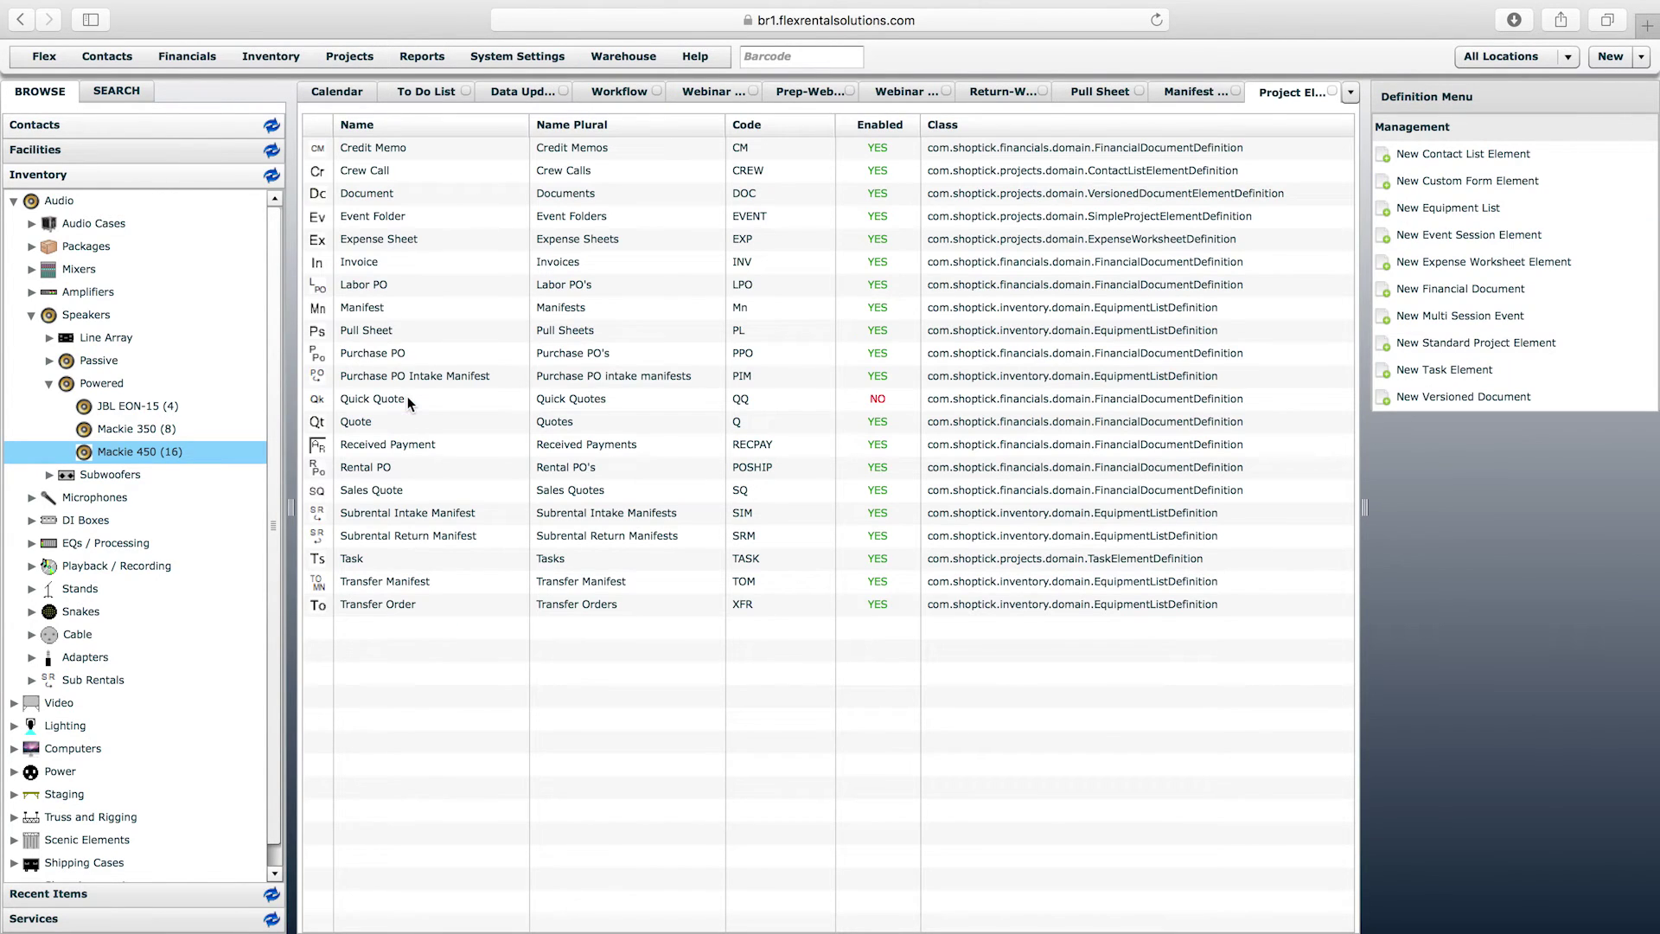
{"action": "left_click", "coordinate": [371, 311]}
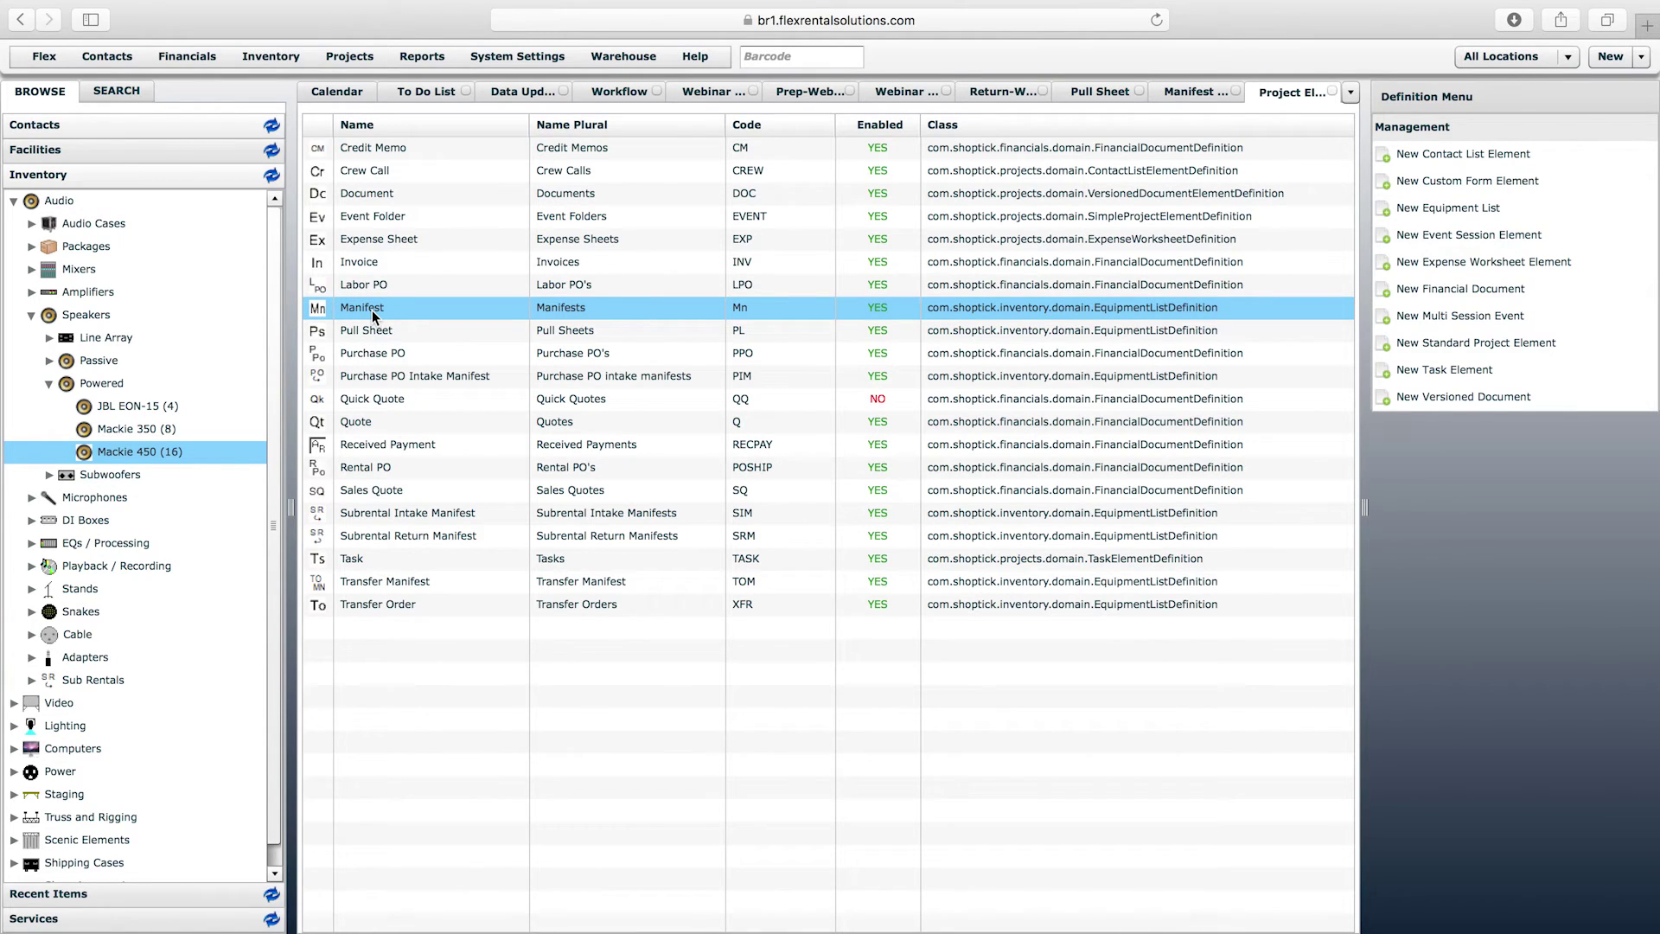
{"action": "double_click", "coordinate": [372, 309]}
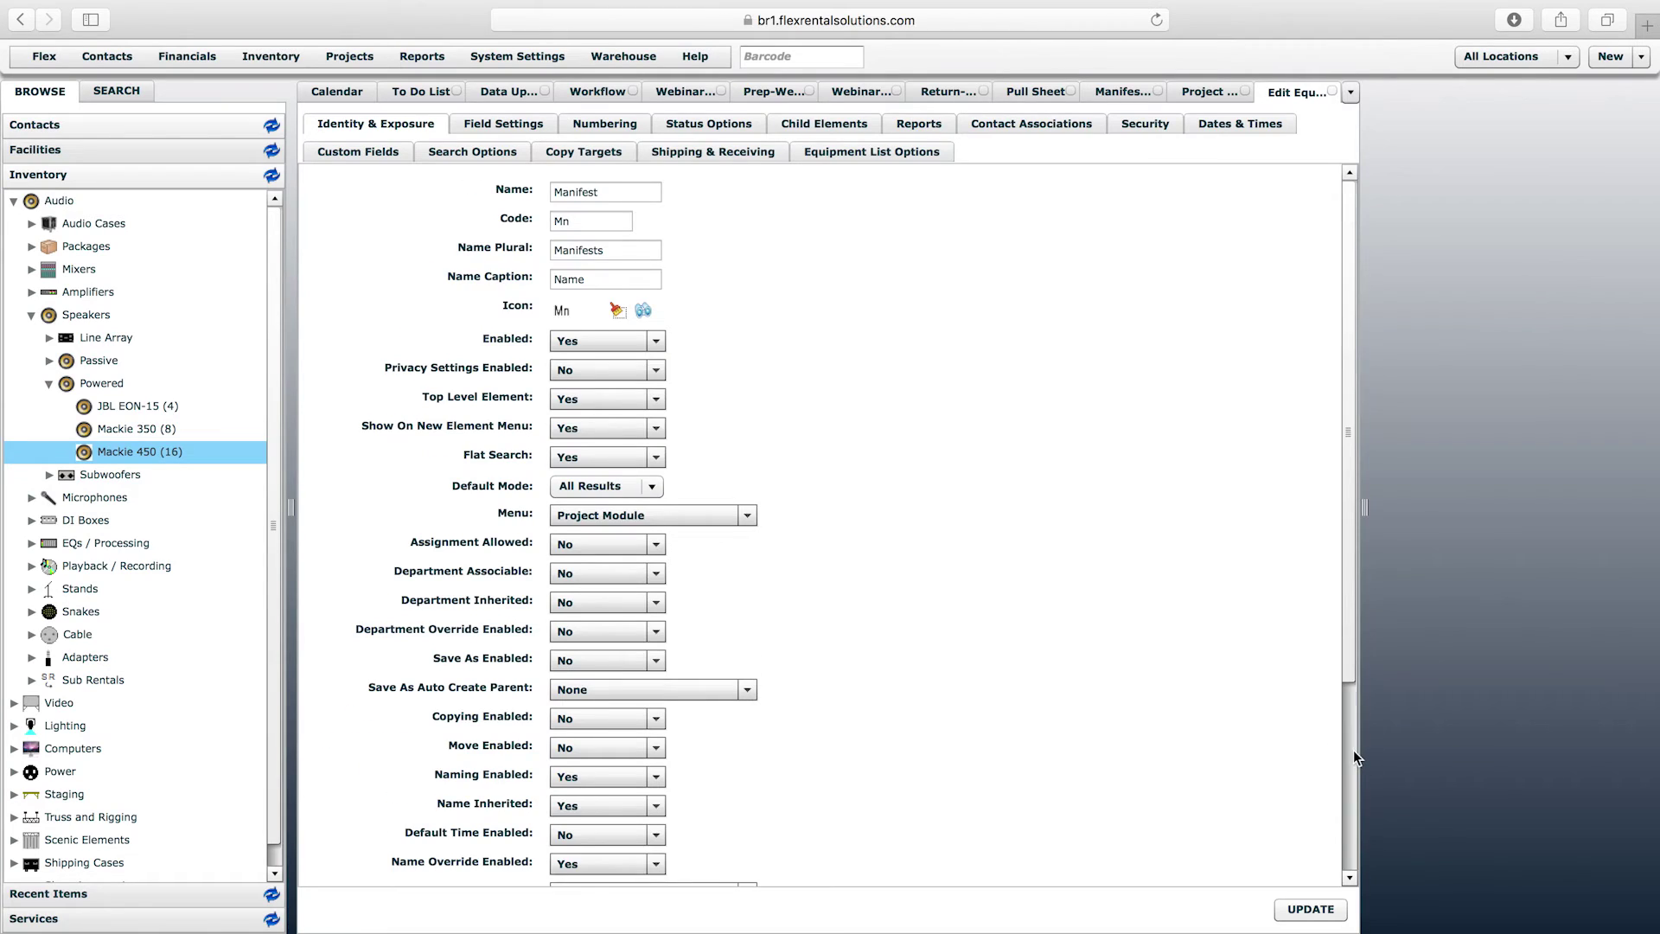
{"action": "scroll", "coordinate": [1352, 750], "scroll_direction": "down", "scroll_amount": 5}
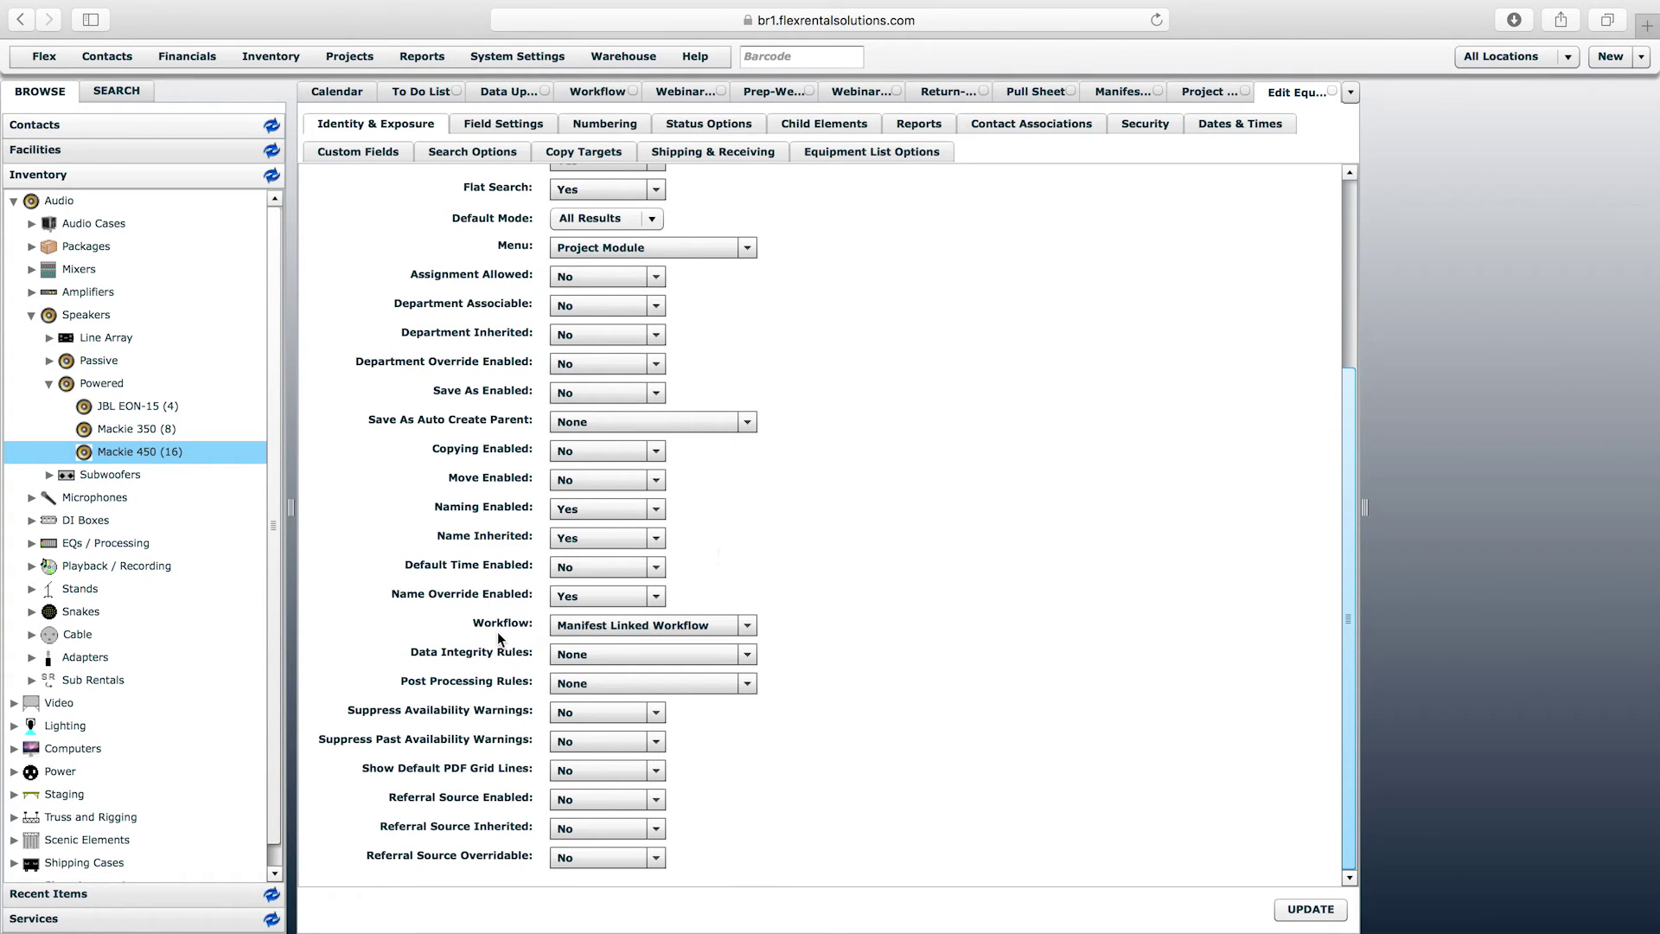
{"action": "left_click", "coordinate": [656, 637]}
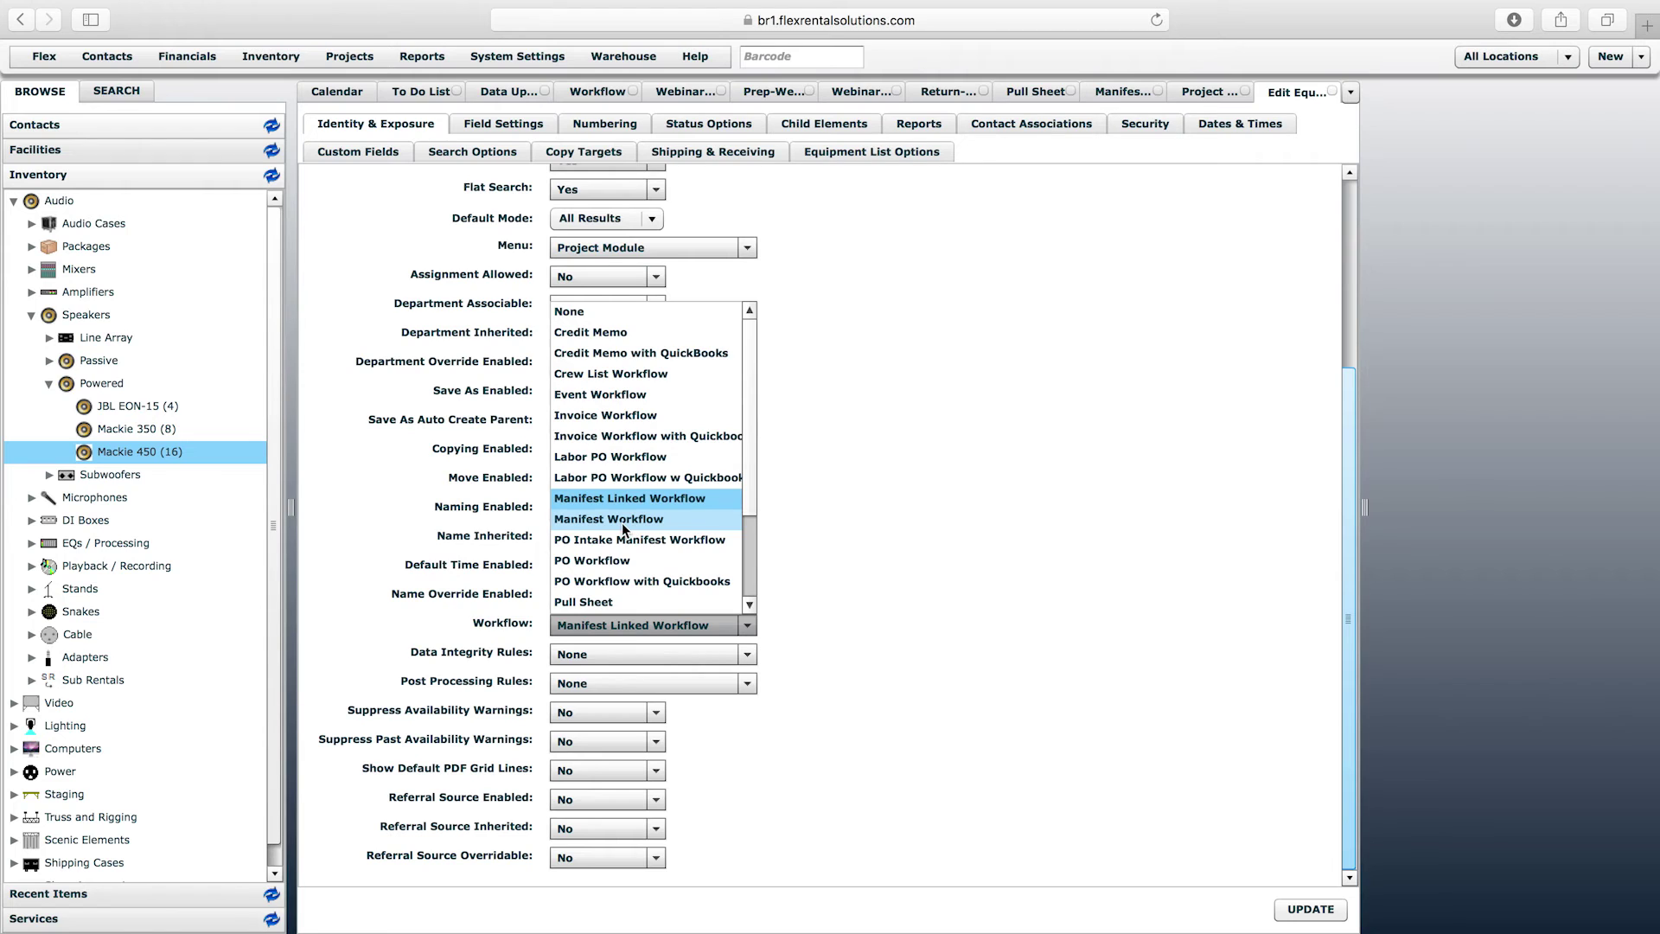
{"action": "left_click", "coordinate": [919, 396]}
Review the Manifest definition's Shipping & Receiving settings down to the Return section, and close the definition and the Project Element Definitions list.
{"action": "left_click", "coordinate": [715, 160]}
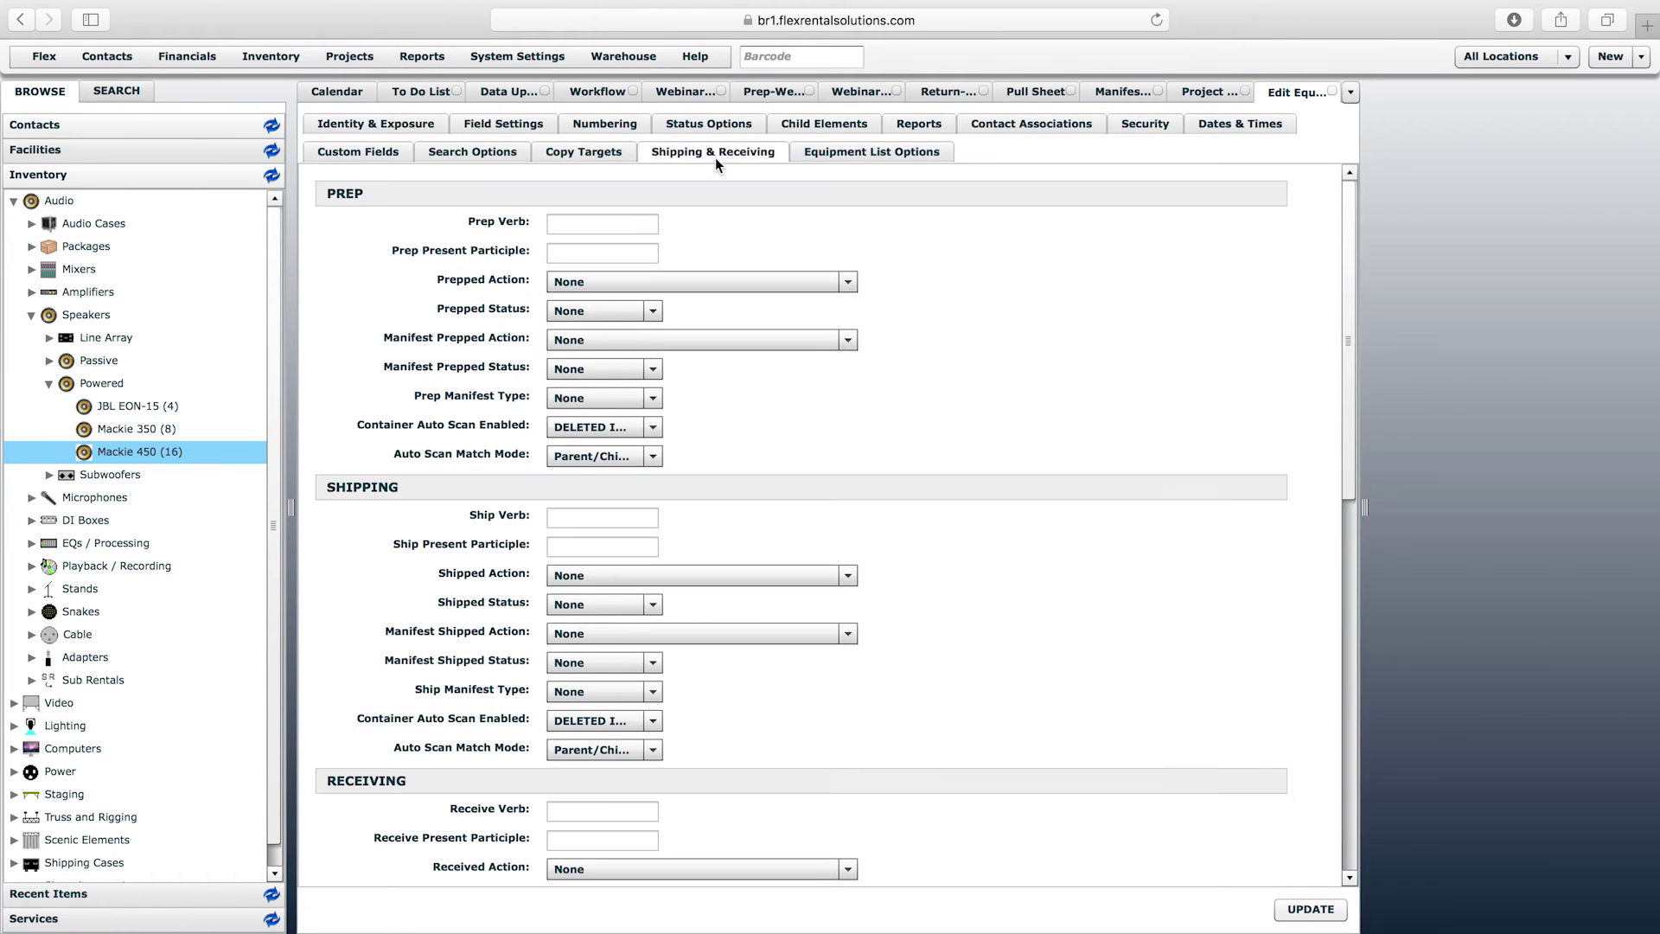
{"action": "left_click_drag", "start_coordinate": [1349, 370], "coordinate": [1373, 858]}
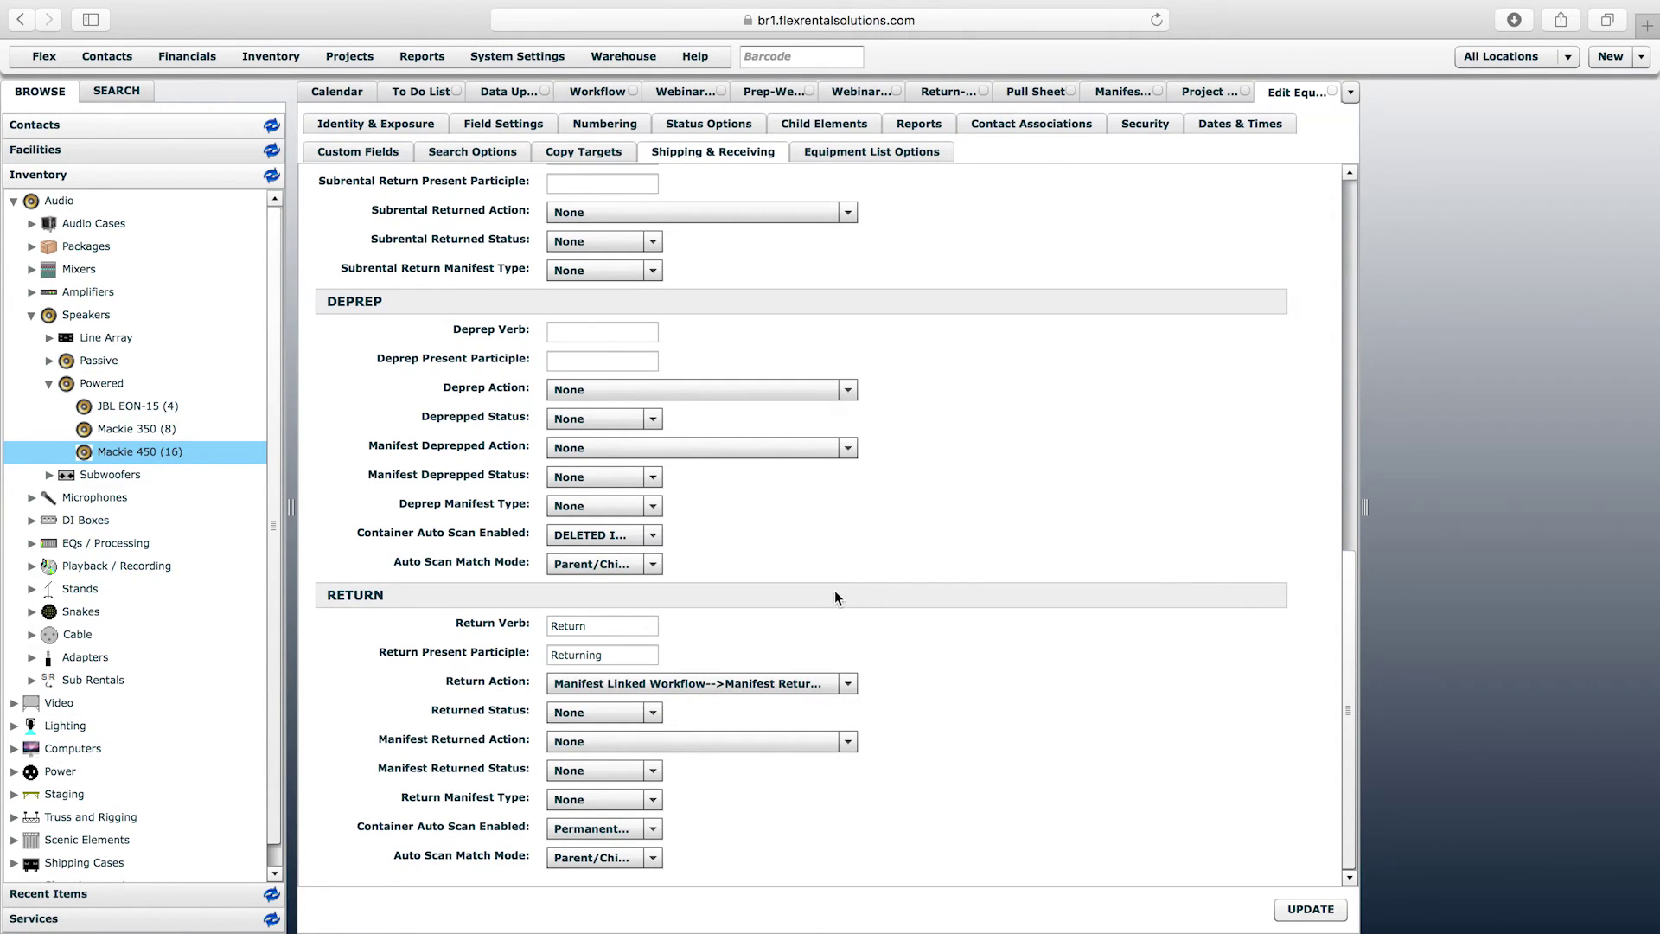
{"action": "left_click", "coordinate": [1336, 90]}
{"action": "left_click", "coordinate": [1335, 90]}
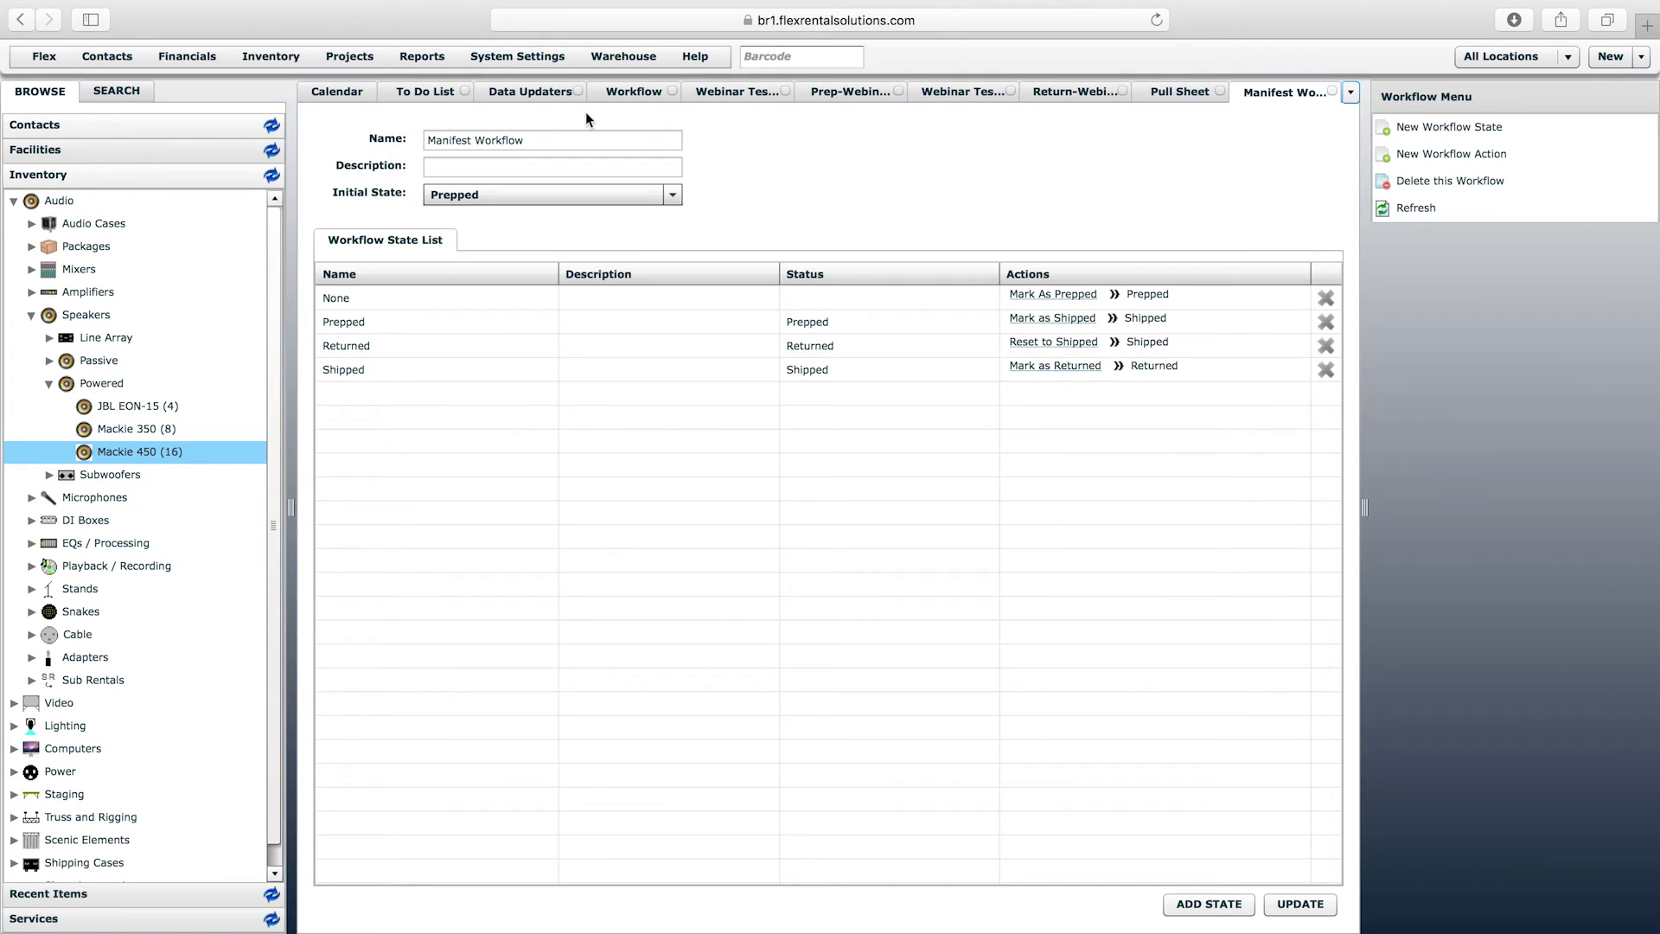
Return to the Data Updaters list and close the open workflow, pull sheet, manifest, prep and return pages.
{"action": "left_click", "coordinate": [532, 94]}
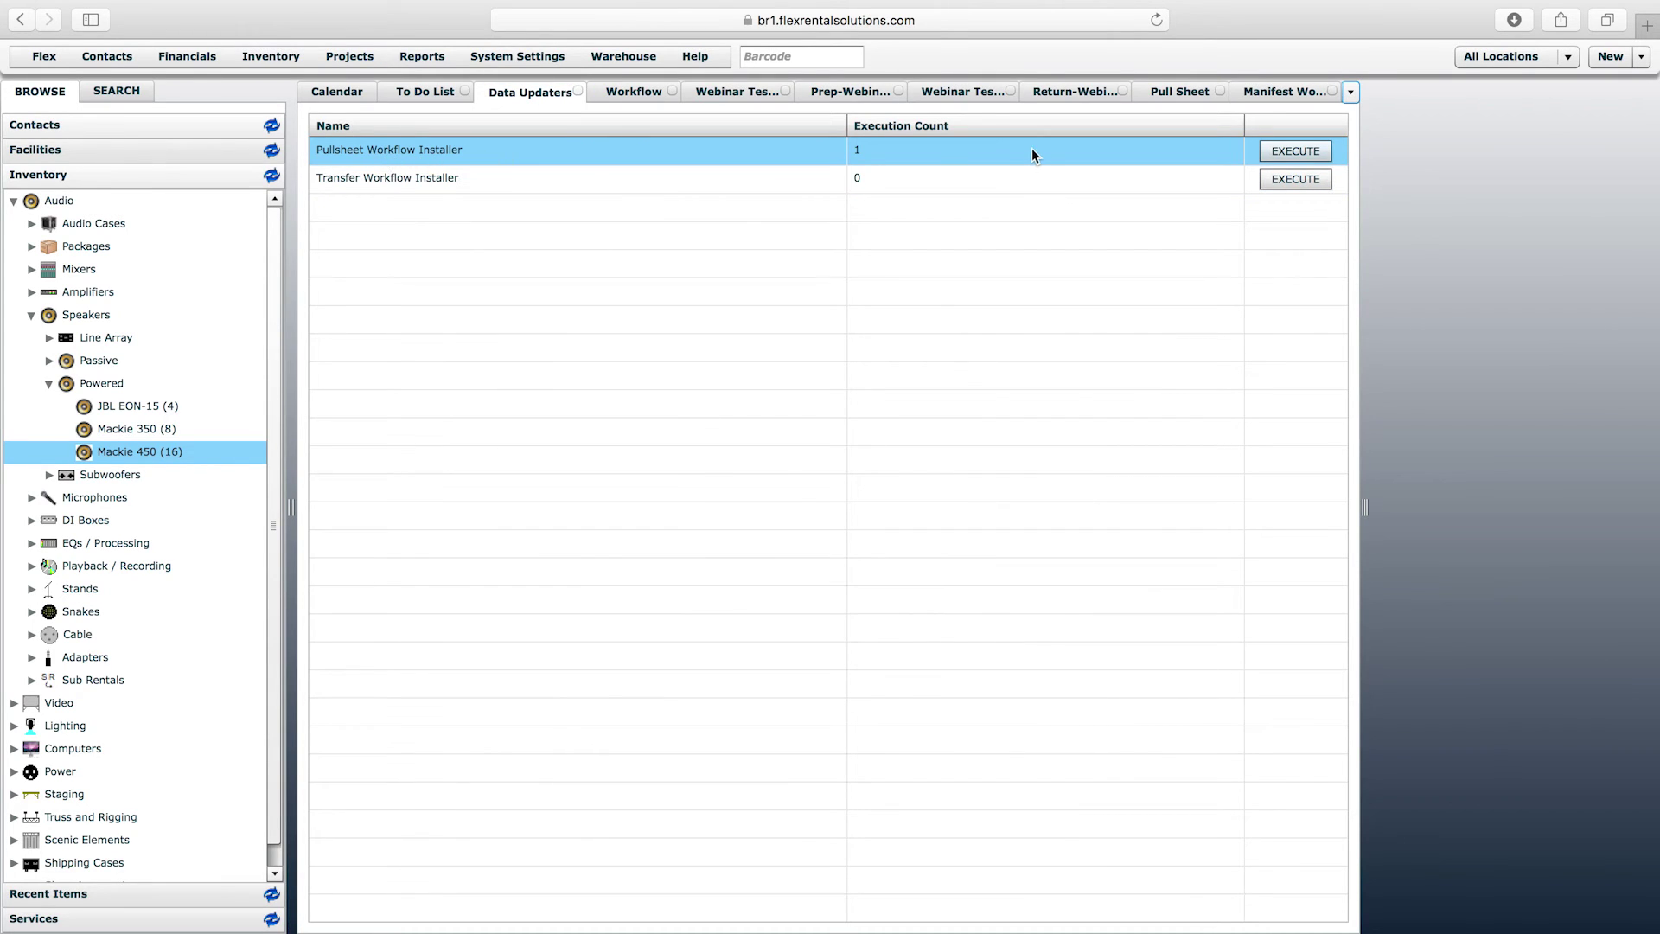
{"action": "left_click", "coordinate": [1333, 90]}
{"action": "left_click", "coordinate": [1334, 90]}
{"action": "left_click", "coordinate": [1319, 90]}
{"action": "left_click", "coordinate": [1156, 91]}
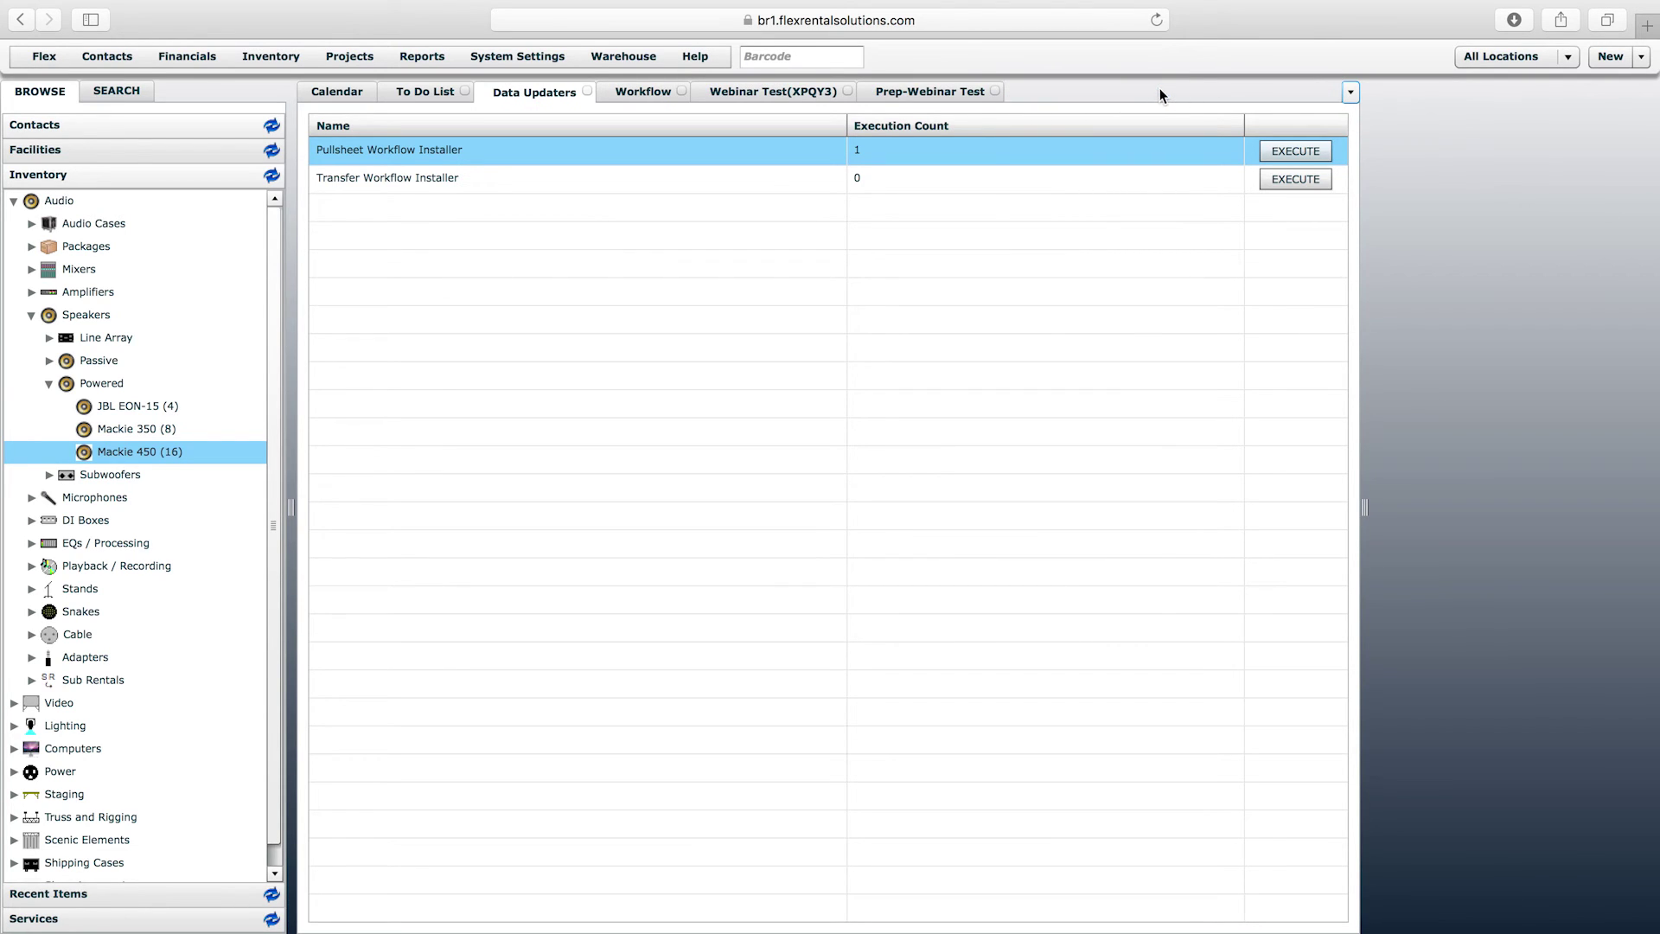
{"action": "left_click", "coordinate": [994, 90]}
{"action": "left_click", "coordinate": [847, 90]}
{"action": "left_click", "coordinate": [681, 91]}
Locate the Transfer Workflow Installer, and check which workflow is assigned in the Transfer Order element definition.
{"action": "left_click", "coordinate": [423, 178]}
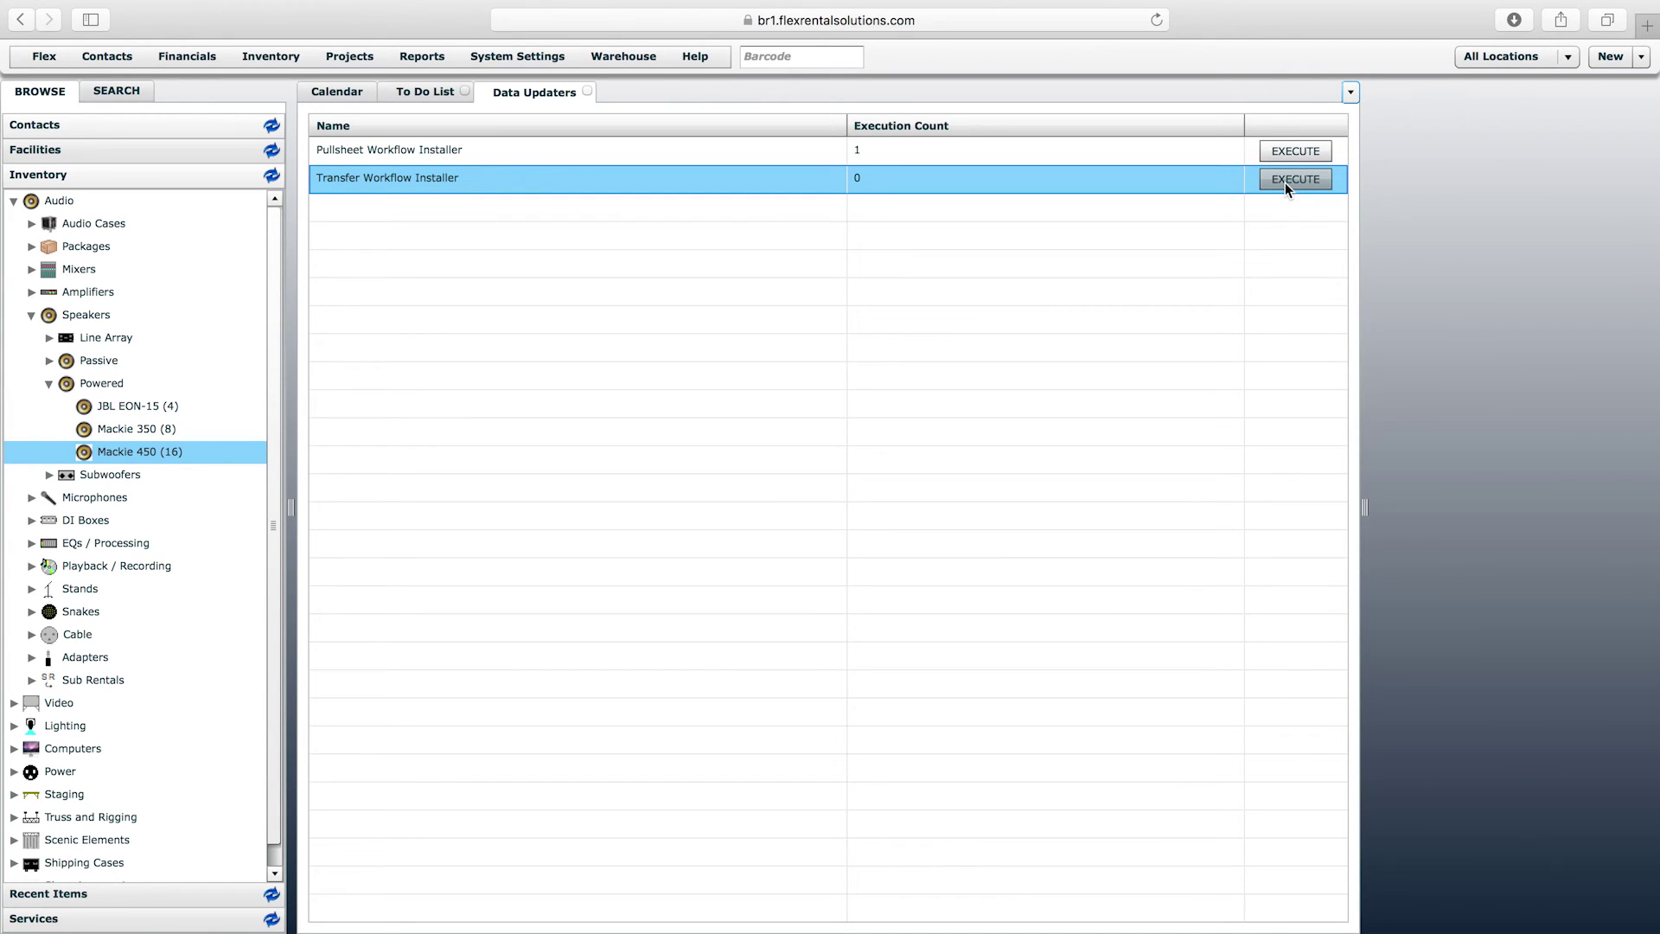
{"action": "left_click", "coordinate": [351, 56]}
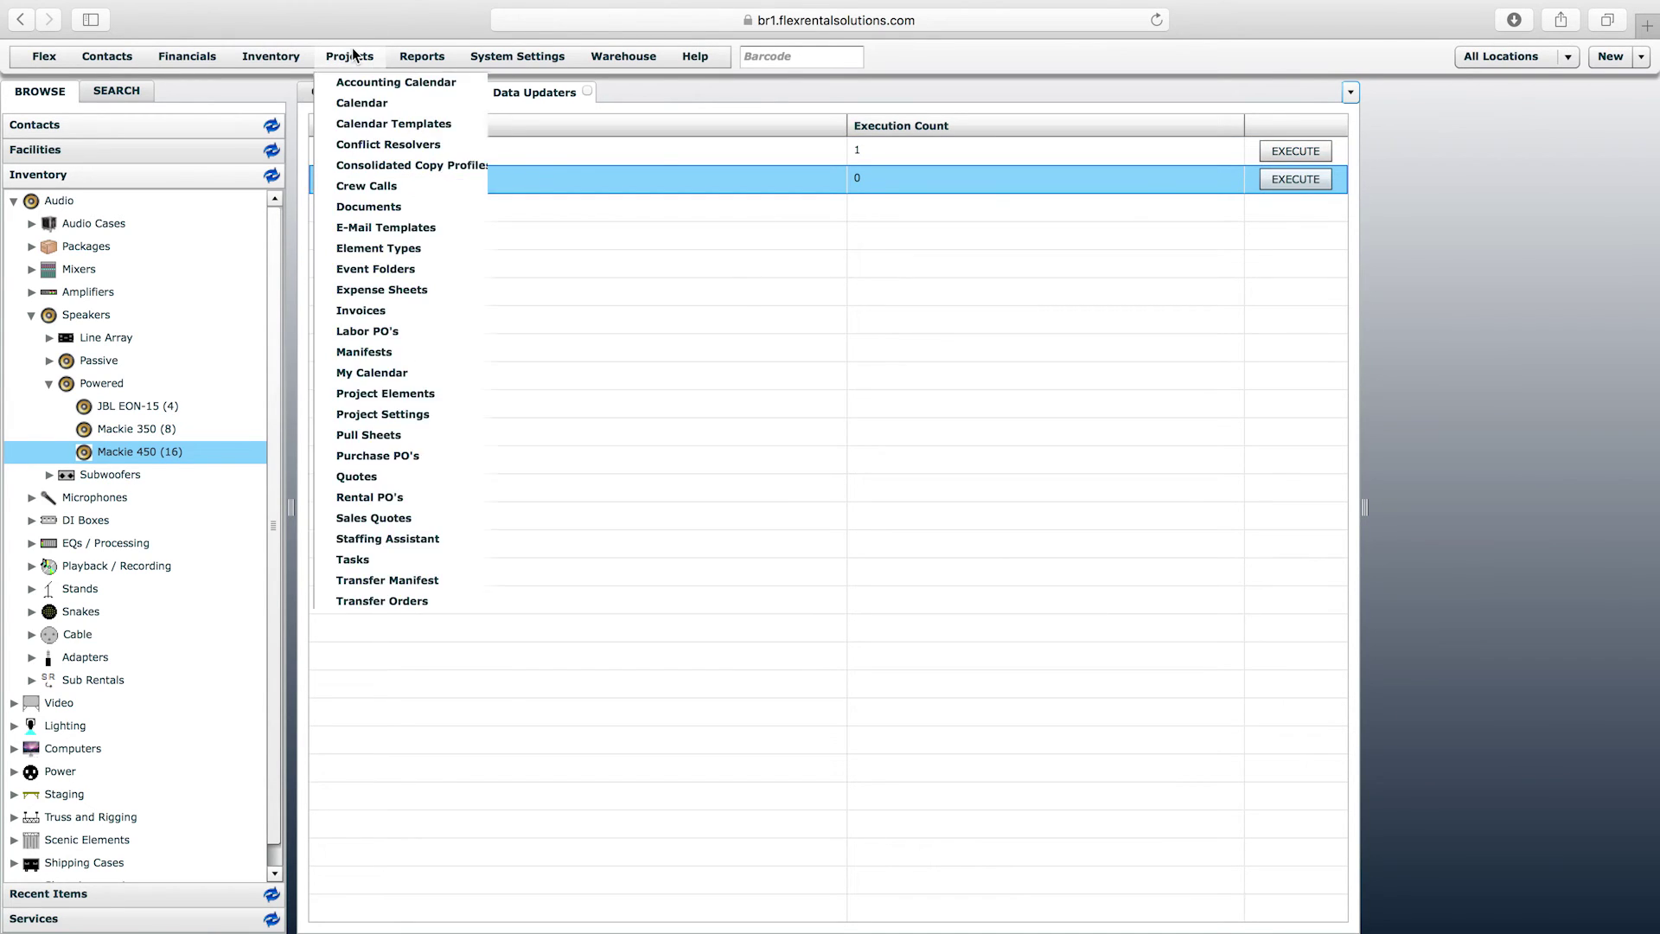
{"action": "left_click", "coordinate": [405, 397]}
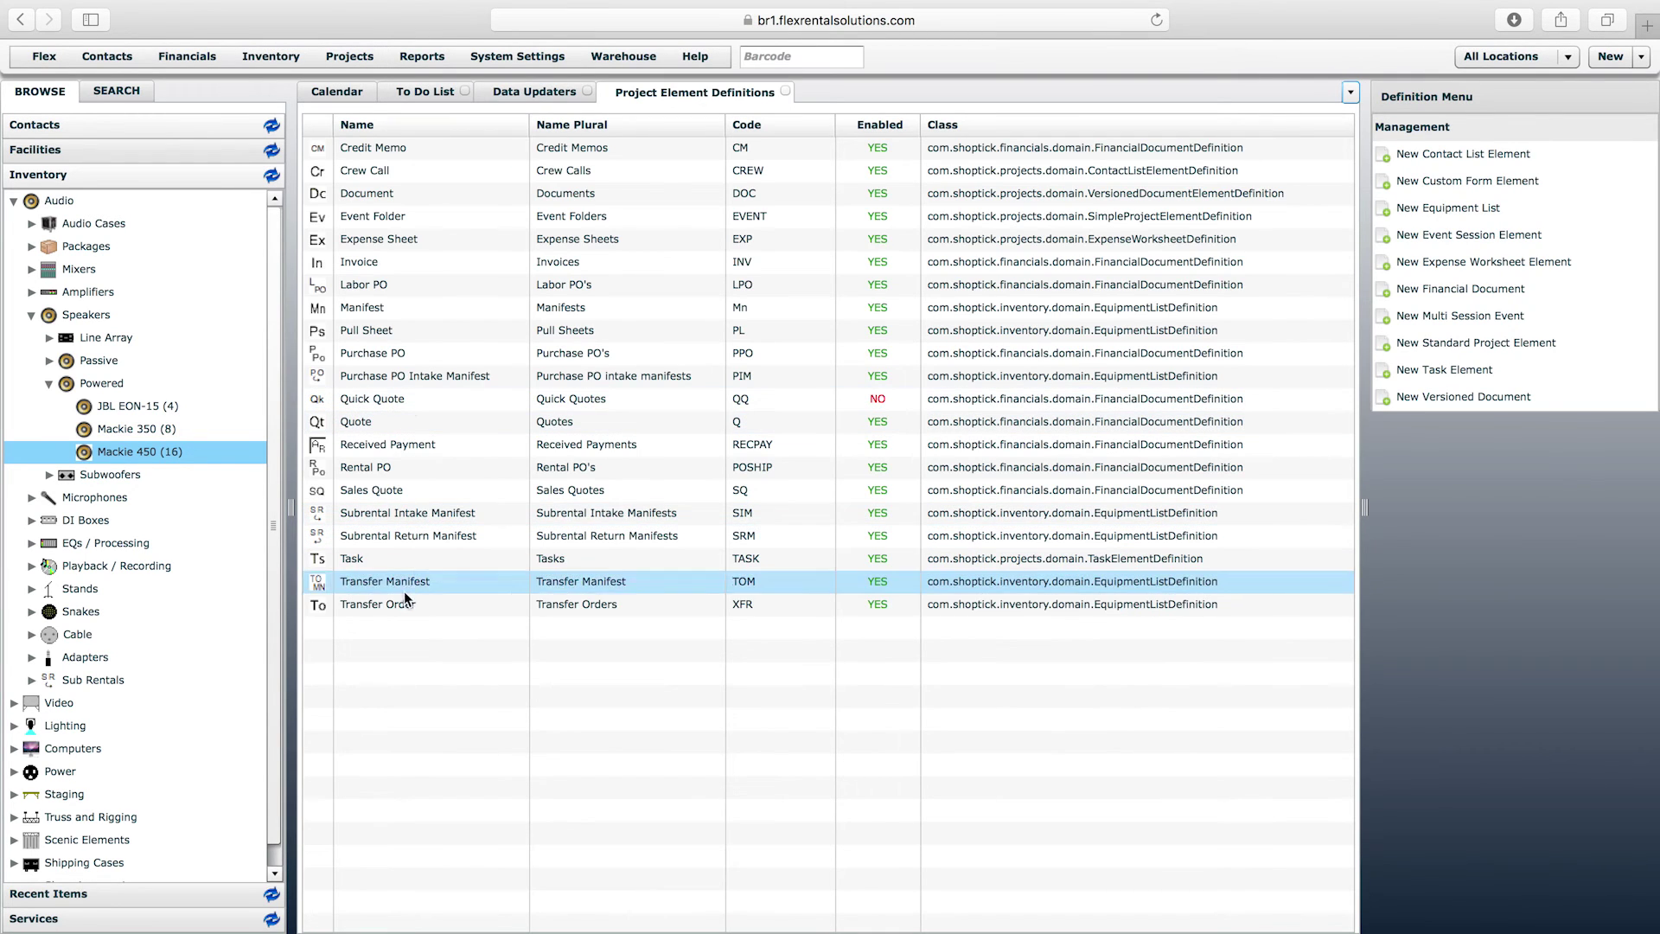
{"action": "left_click", "coordinate": [393, 608]}
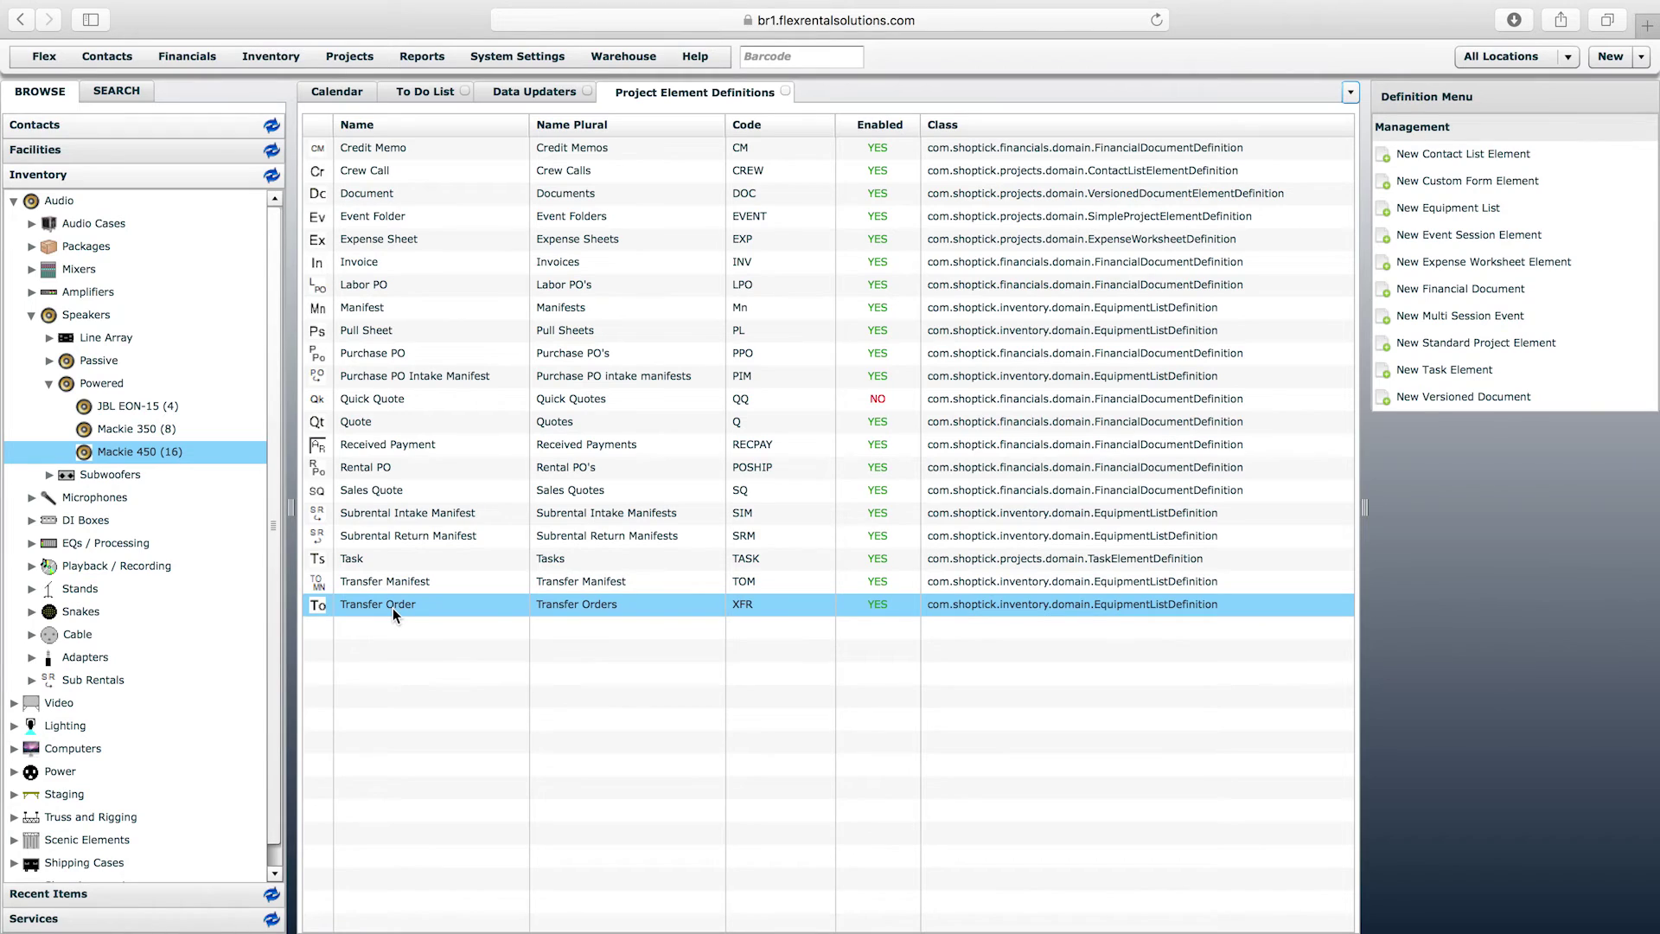
{"action": "double_click", "coordinate": [392, 609]}
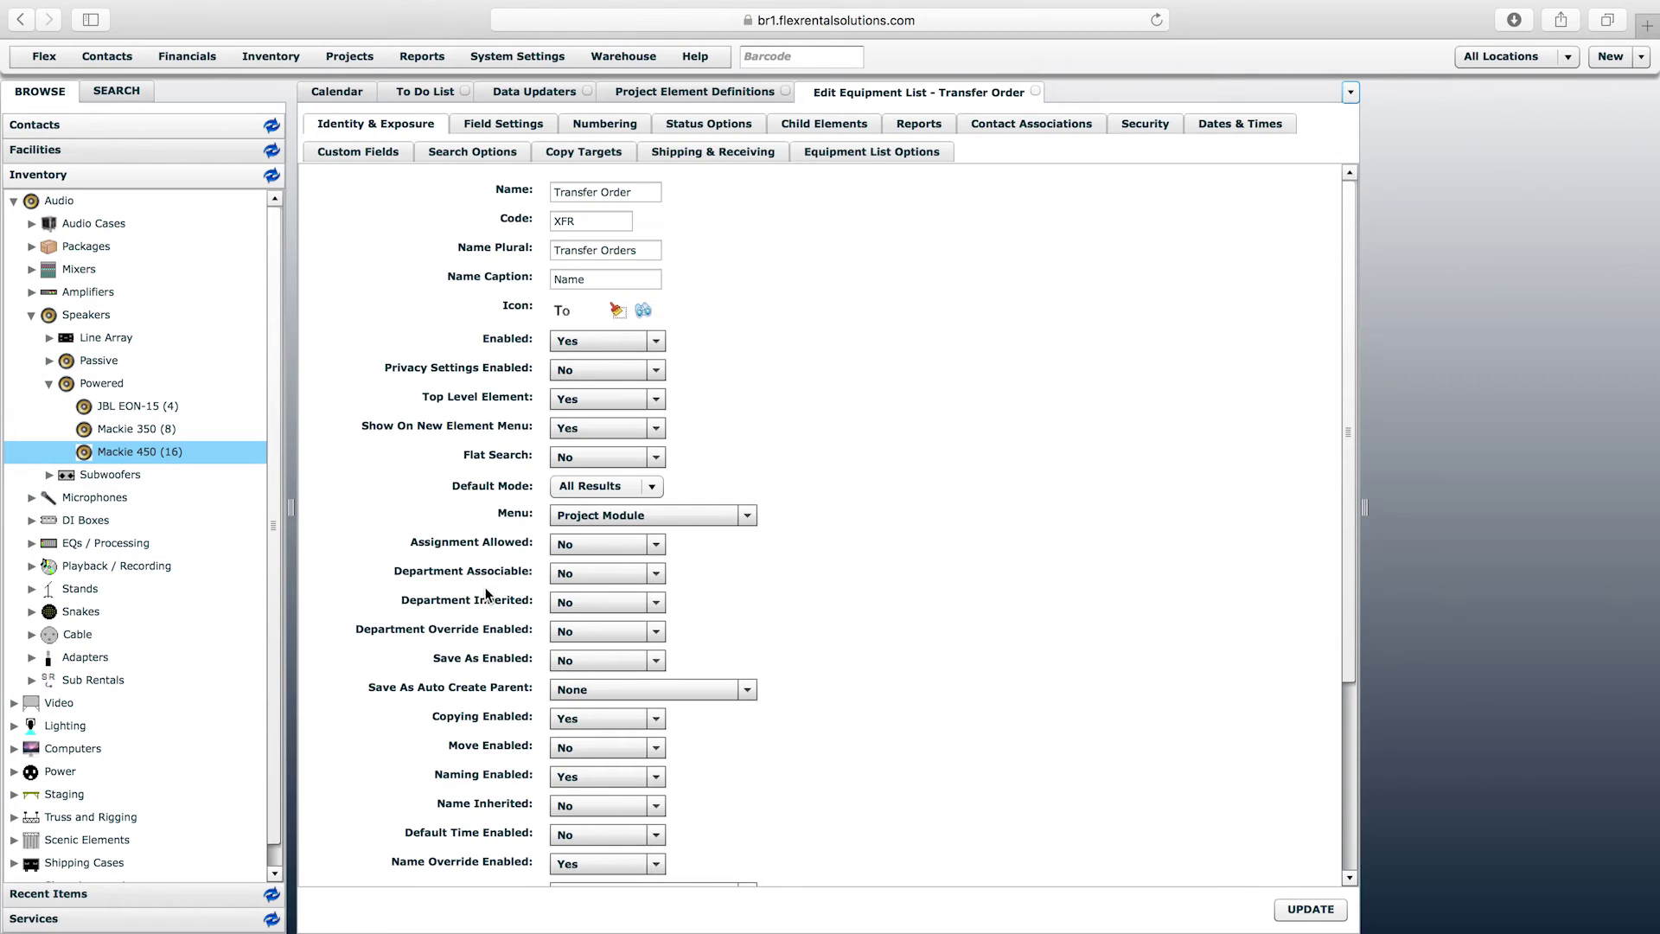
{"action": "left_click_drag", "start_coordinate": [1345, 432], "coordinate": [1378, 771]}
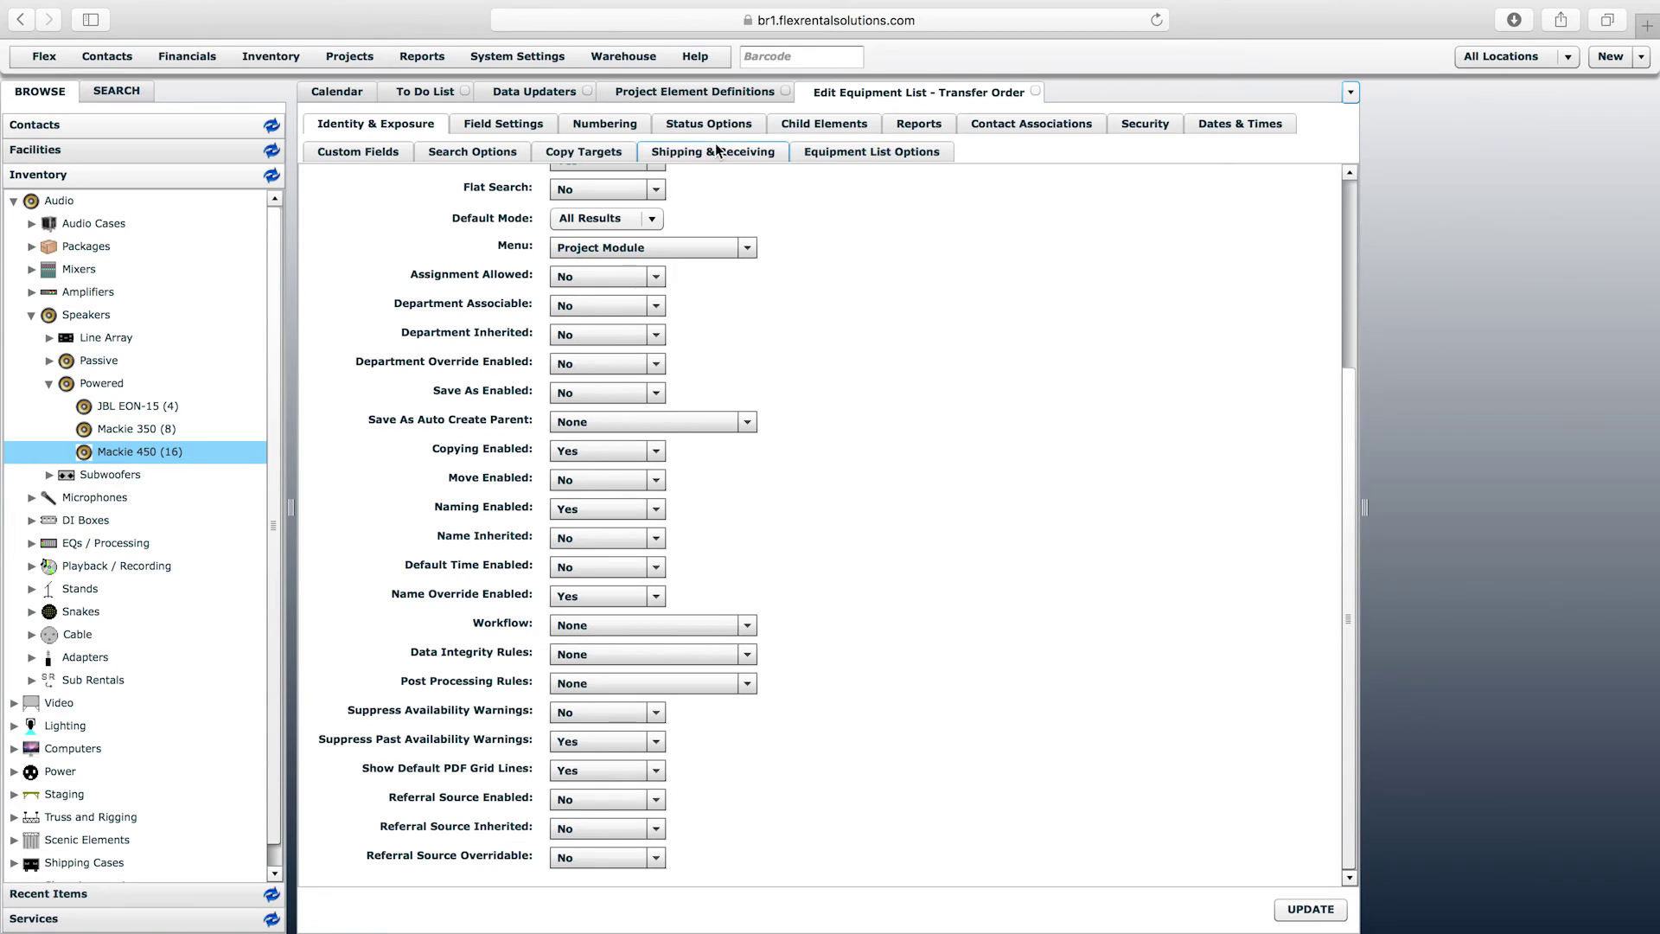
Execute the Transfer Workflow Installer data updater and confirm its execution.
{"action": "left_click", "coordinate": [536, 95]}
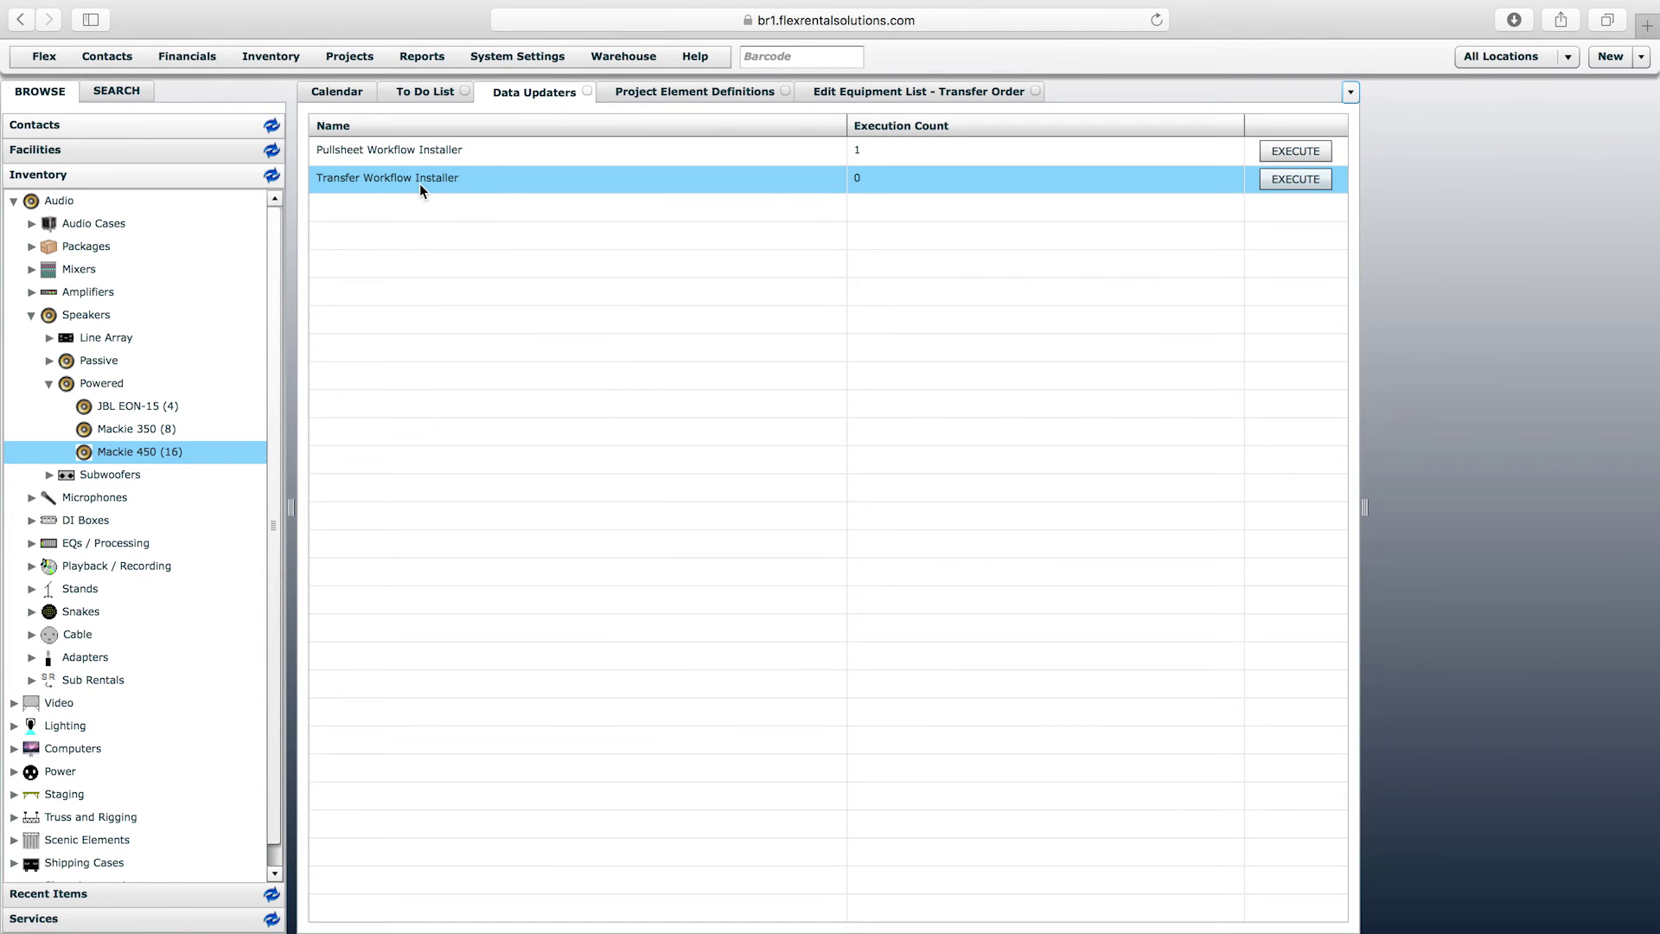
{"action": "left_click", "coordinate": [1294, 180]}
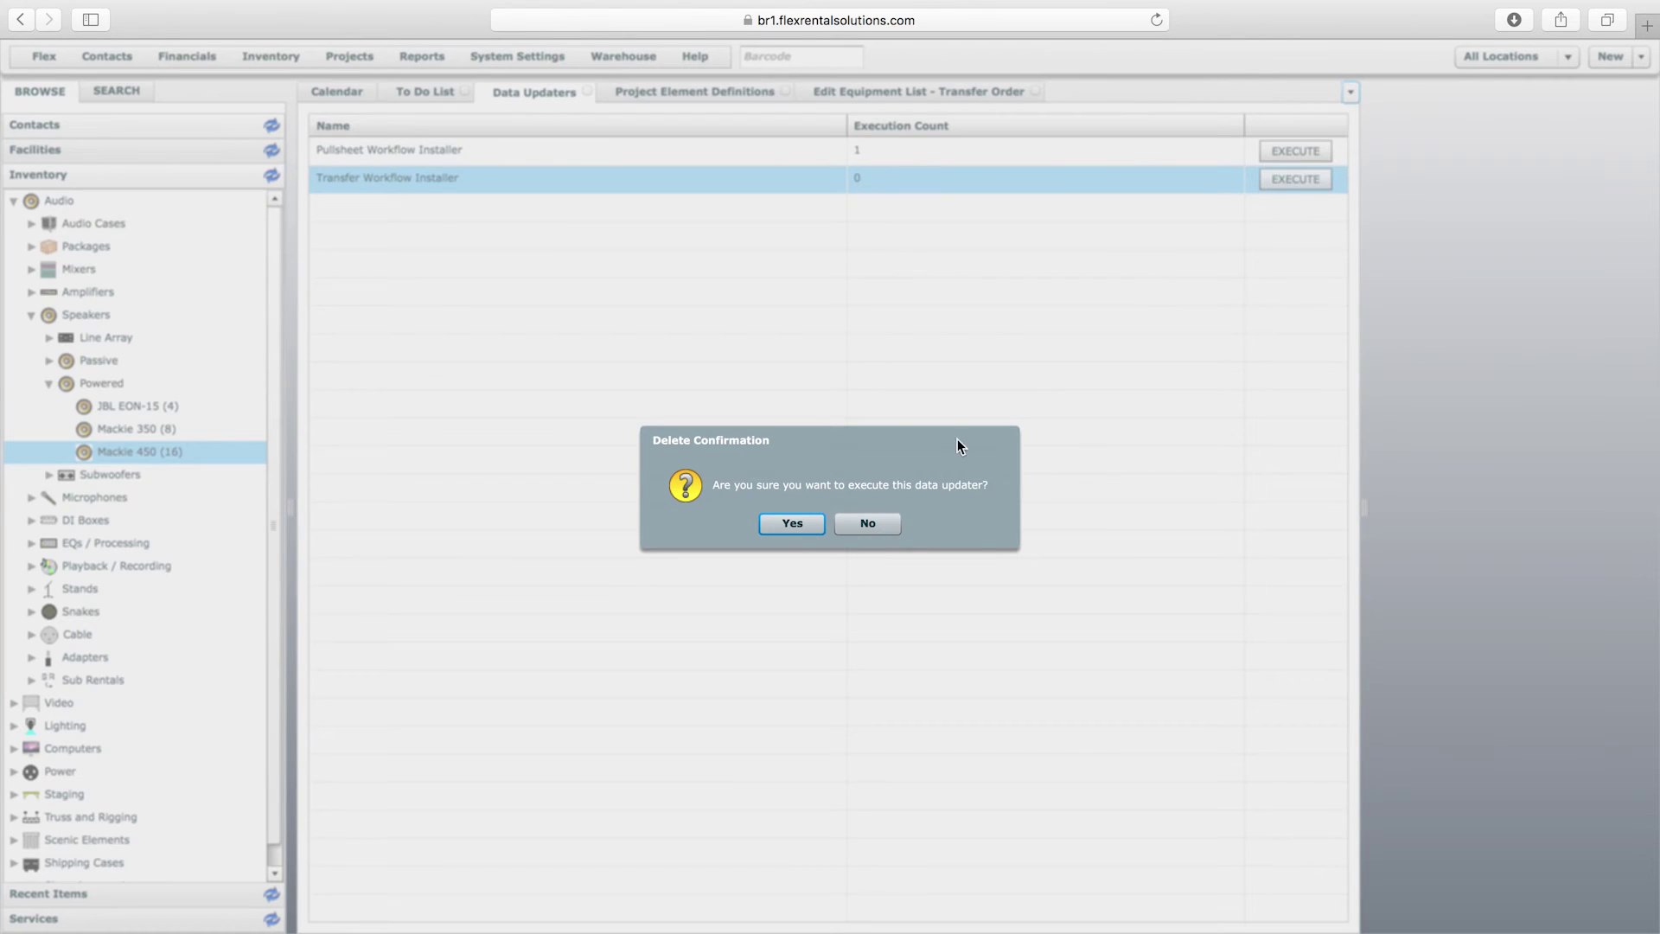
{"action": "left_click", "coordinate": [794, 524]}
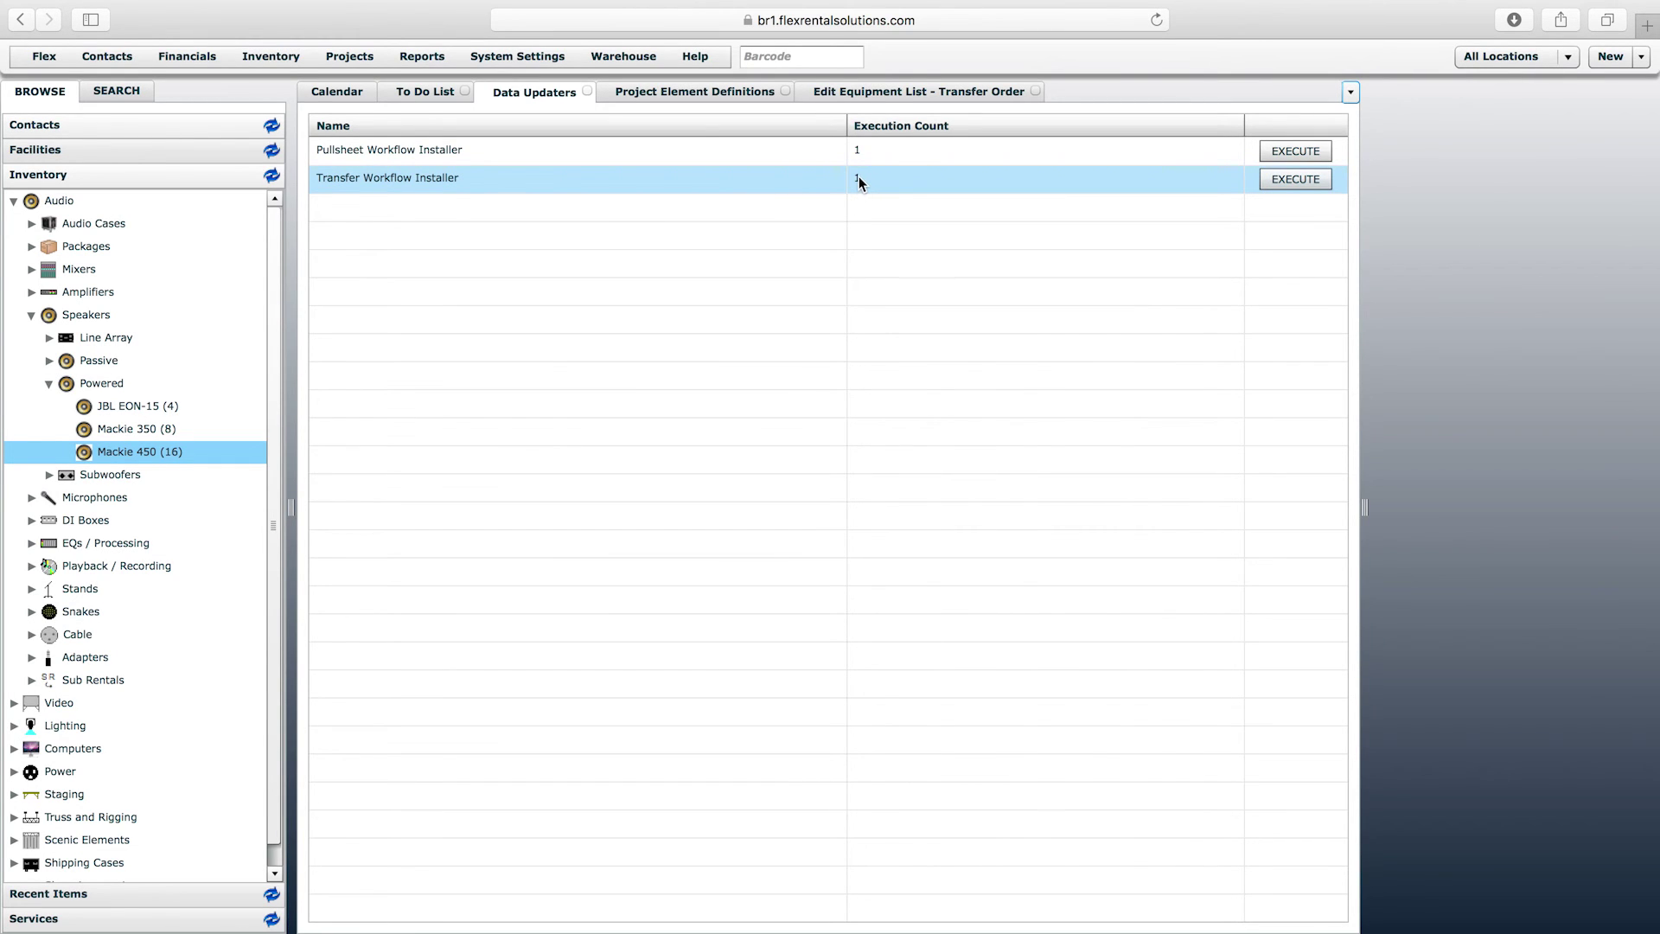
Check the Workflow list for Transfer Linked Workflow and Transfer Manifest Linked Workflow.
{"action": "left_click", "coordinate": [345, 55]}
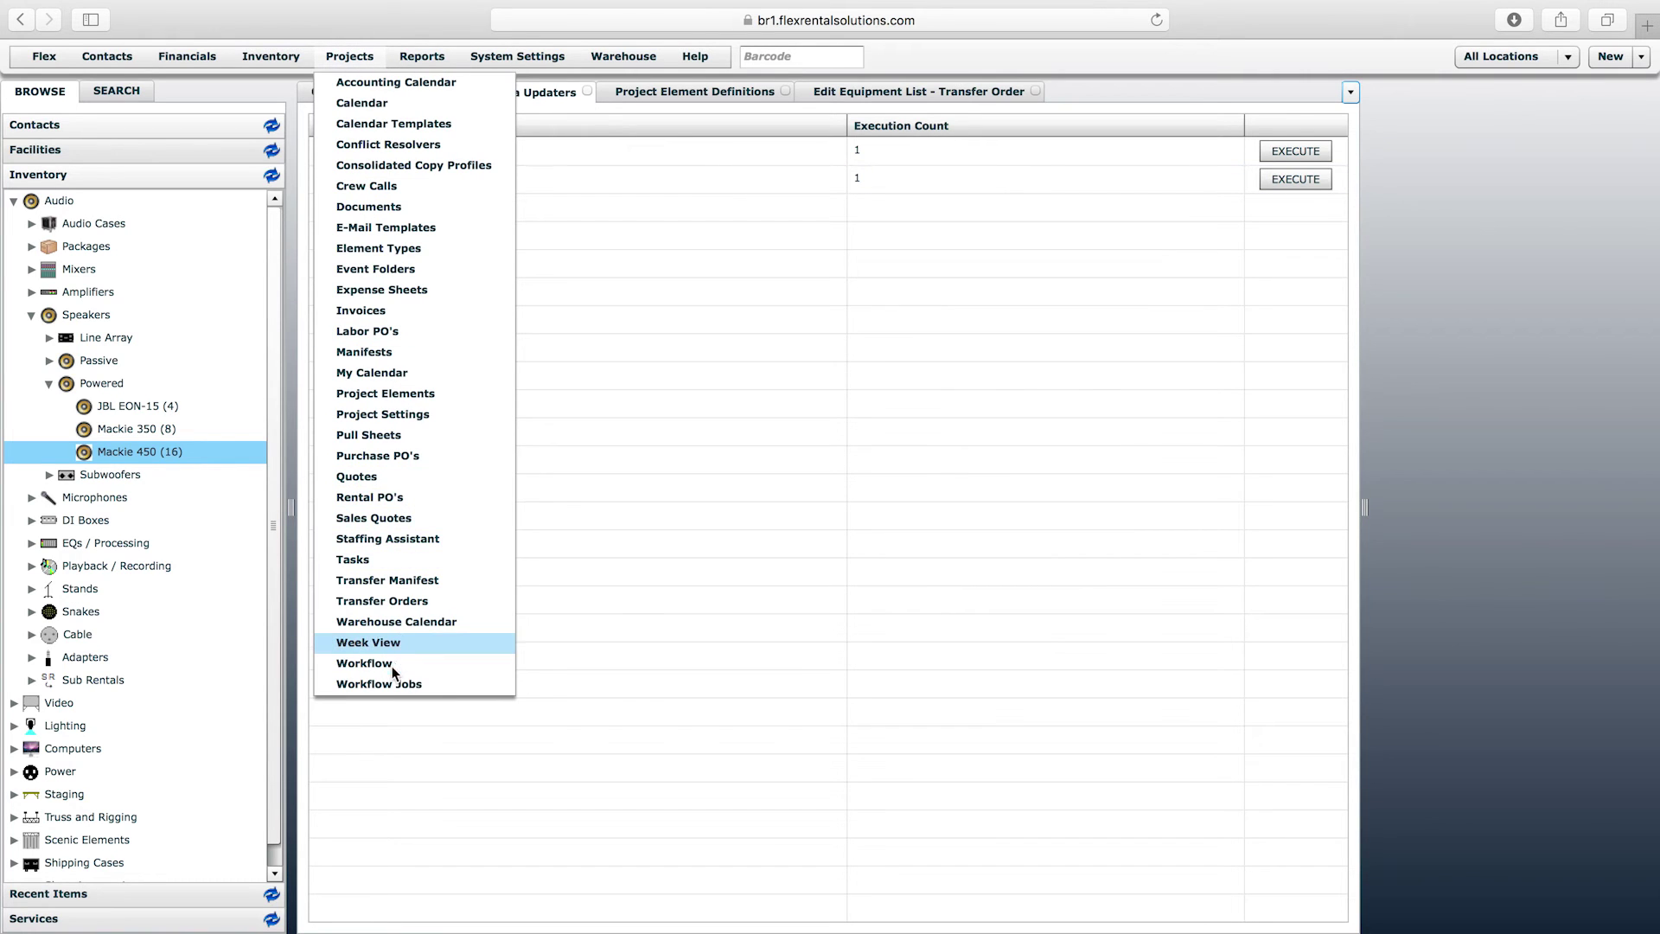
{"action": "left_click", "coordinate": [382, 663]}
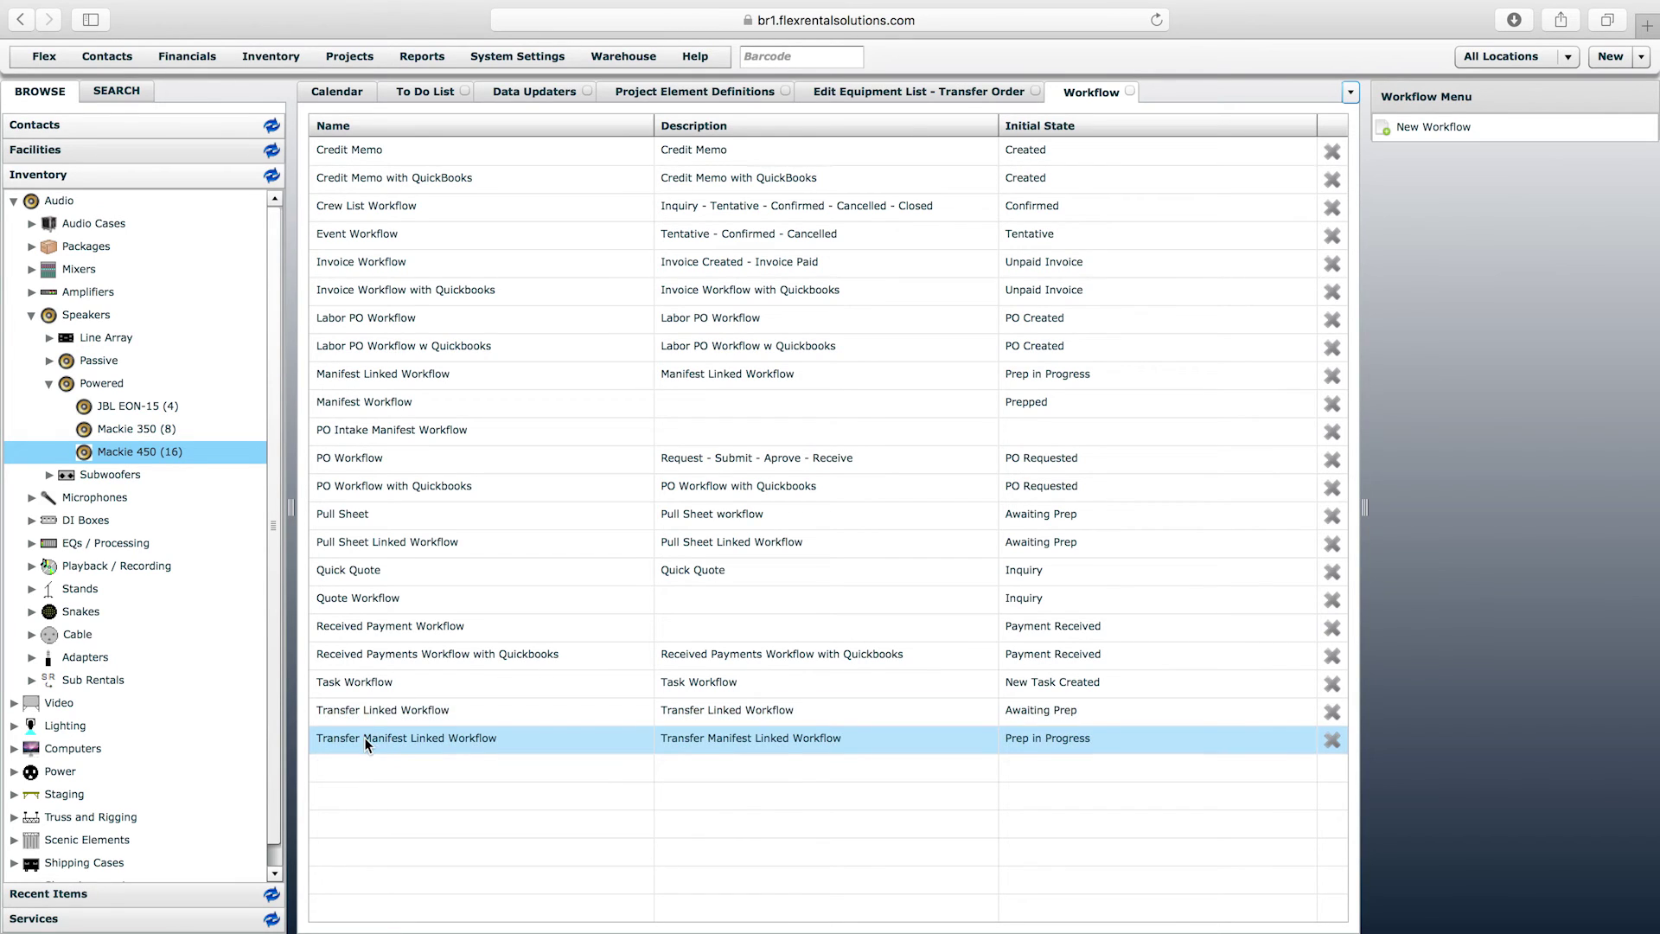
{"action": "left_click", "coordinate": [366, 715]}
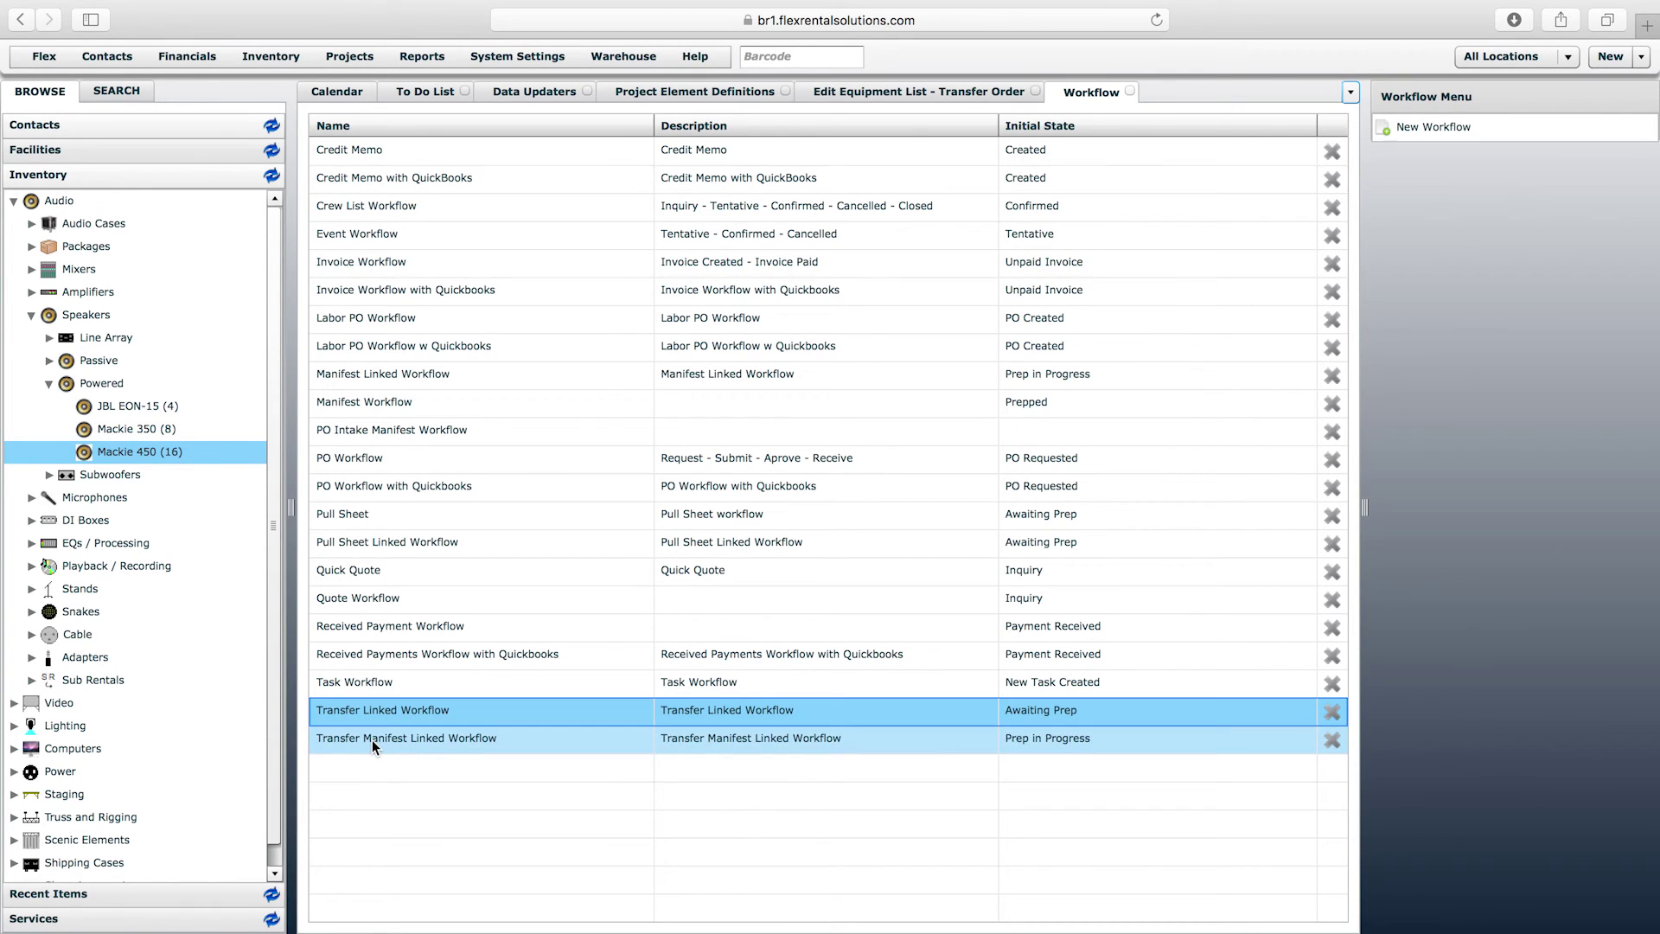
{"action": "left_click", "coordinate": [360, 742]}
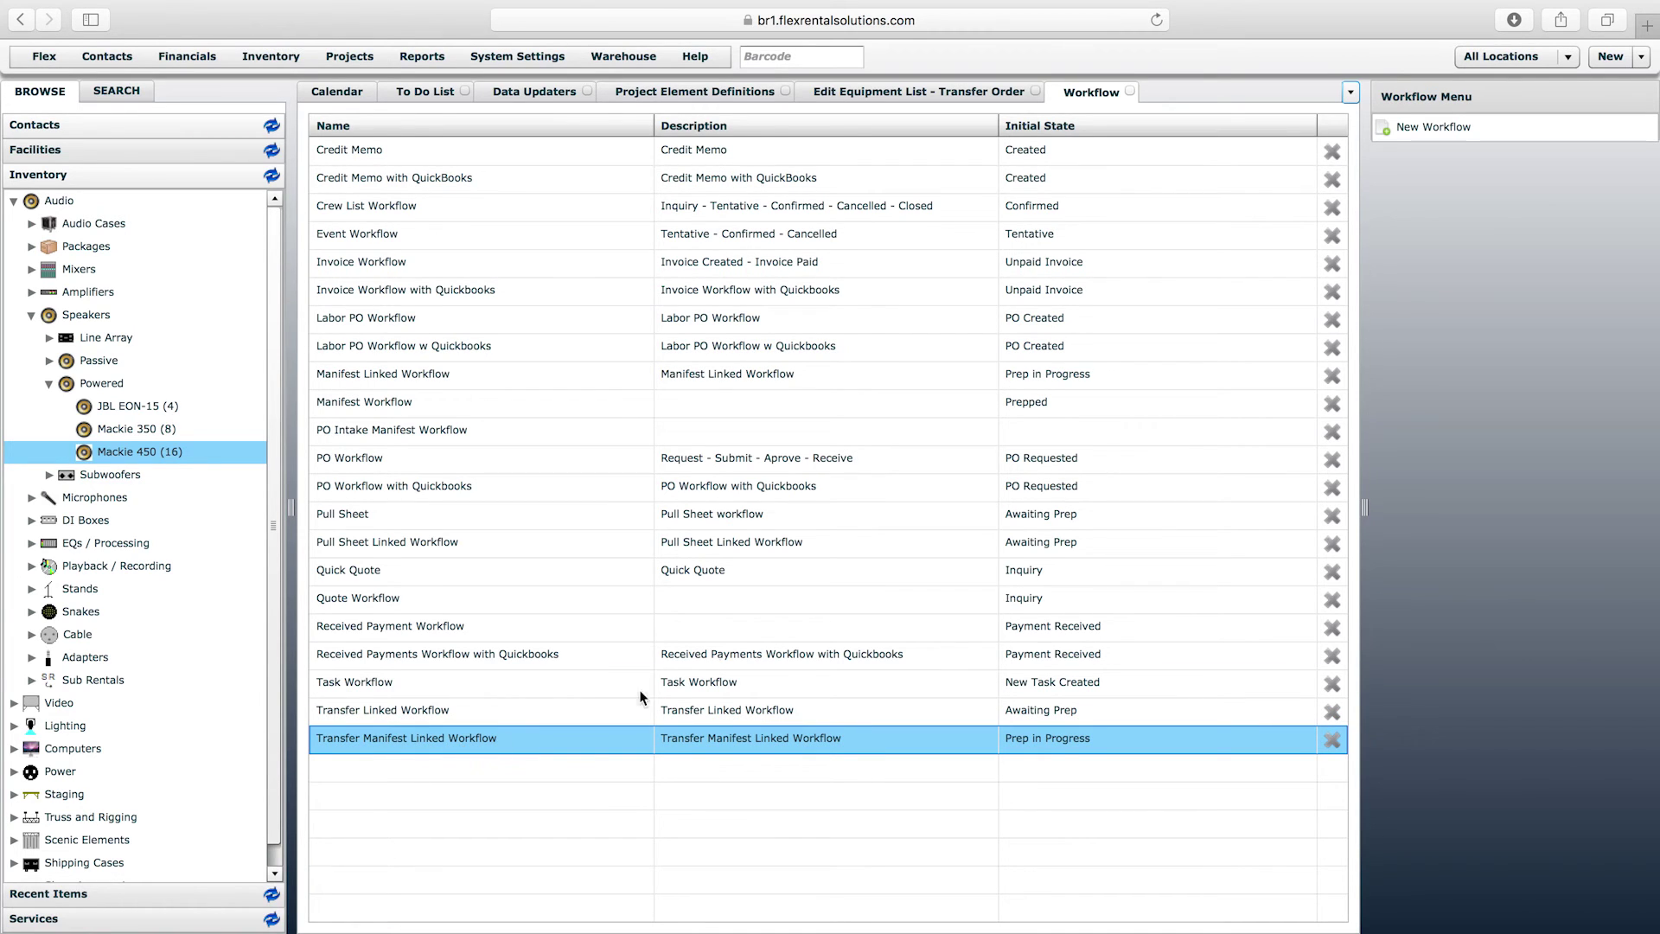
Reload the Transfer Order definition, check its workflow assignment and Shipping & Receiving prep actions, and close it.
{"action": "left_click", "coordinate": [1034, 92]}
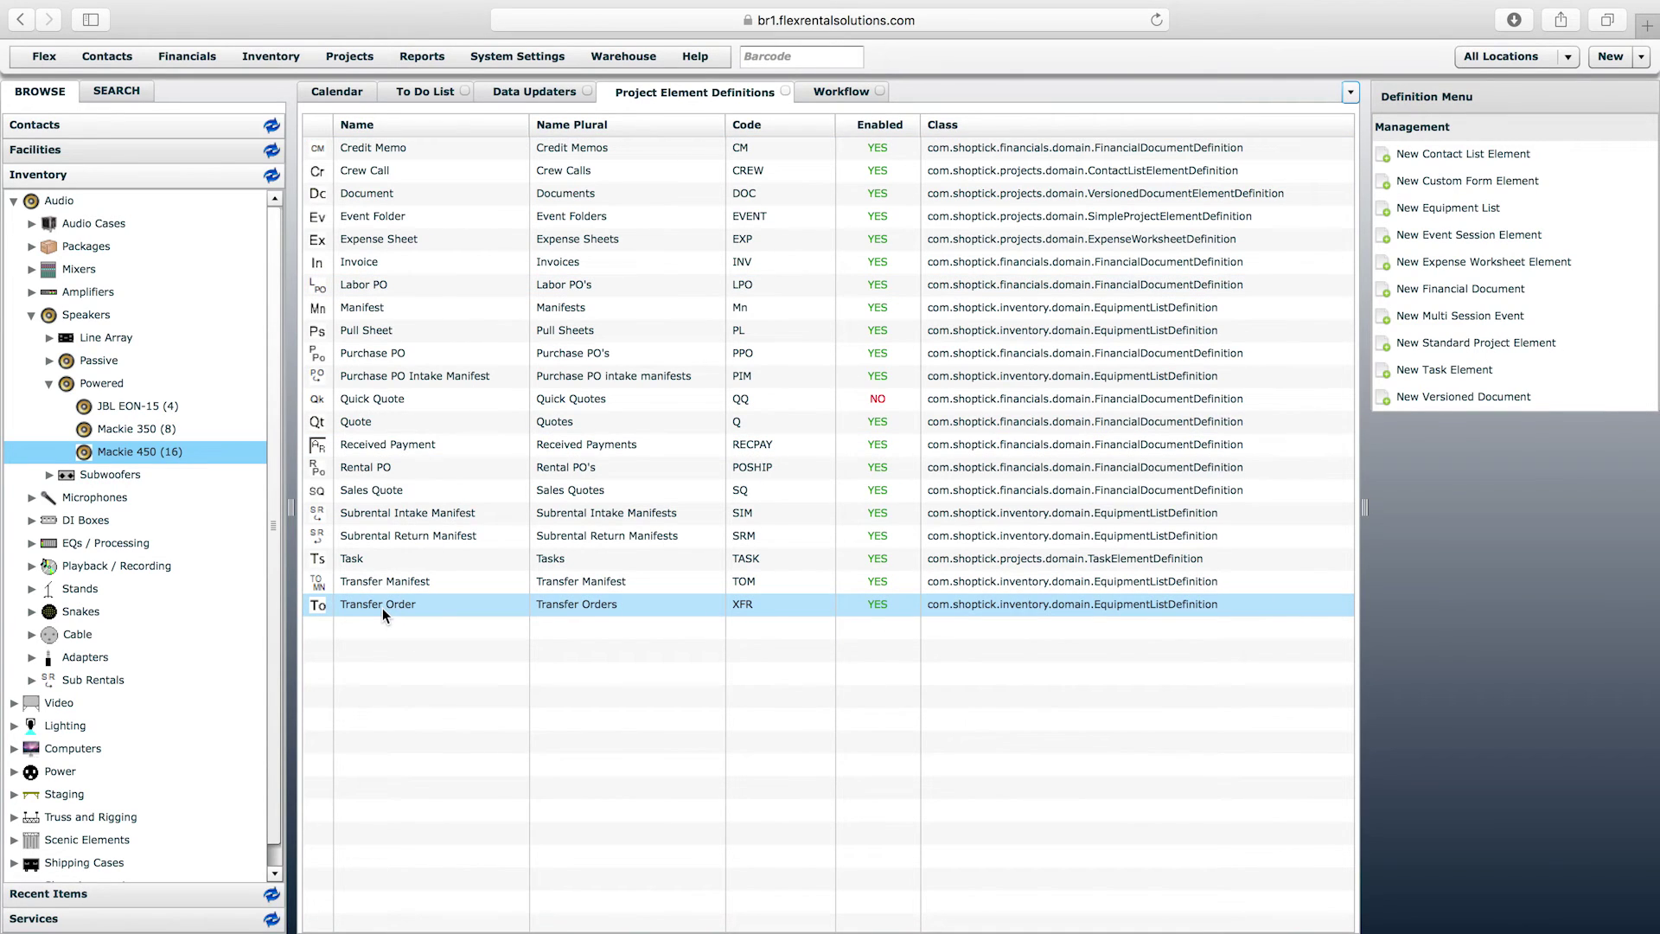
{"action": "double_click", "coordinate": [382, 609]}
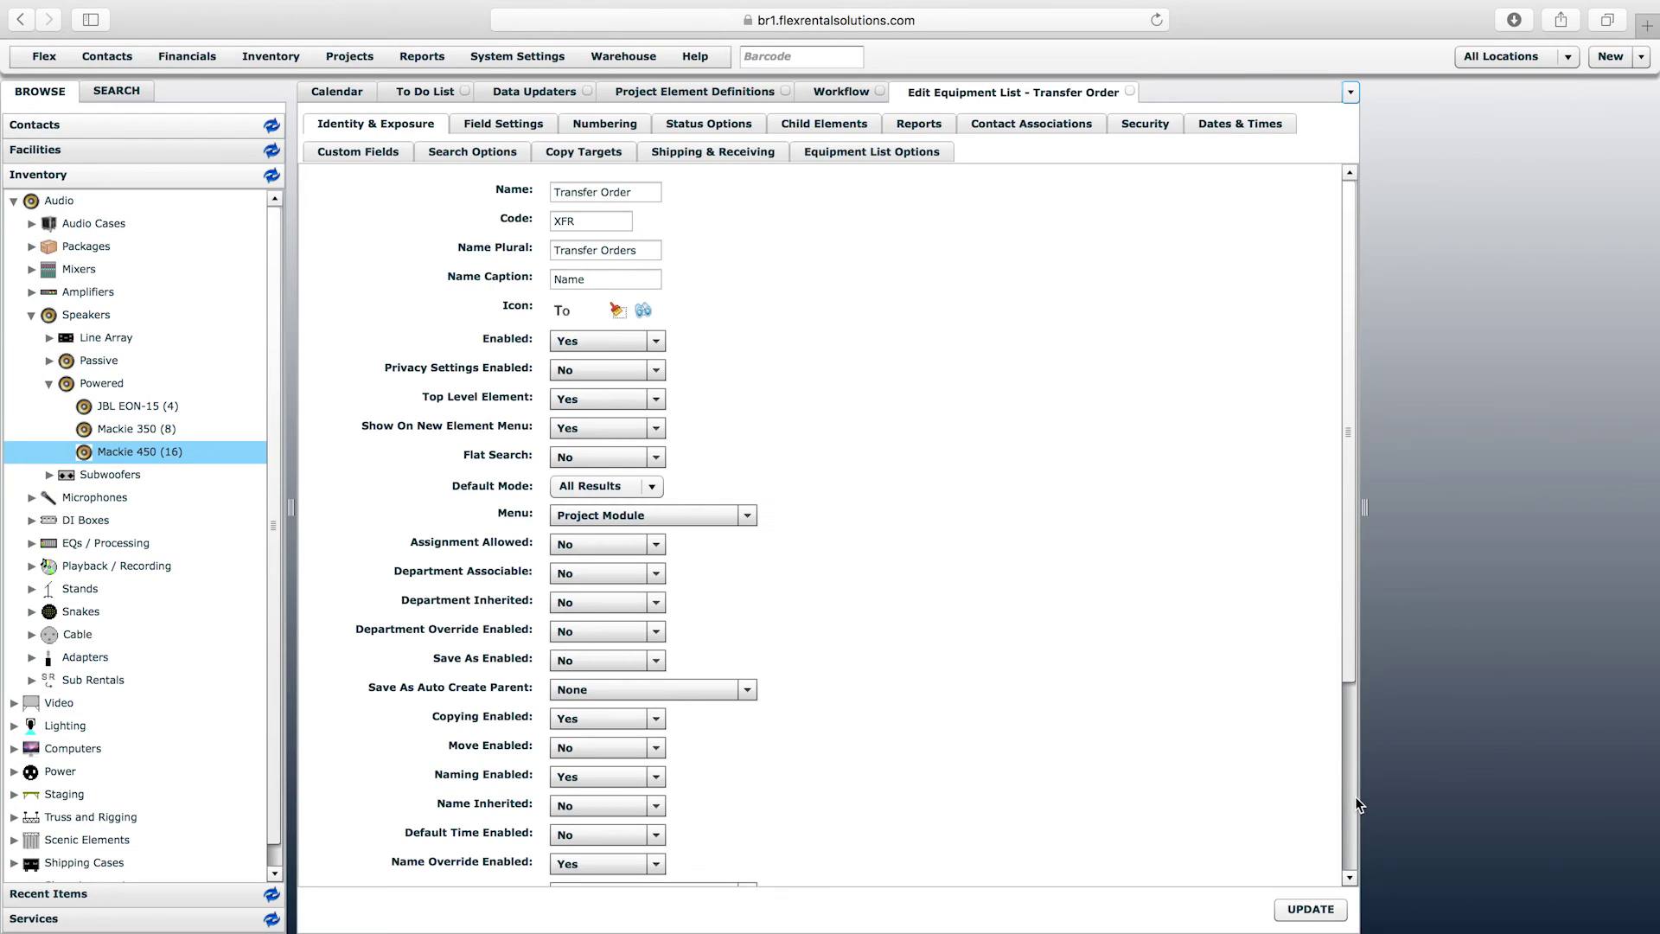
{"action": "left_click", "coordinate": [1354, 804]}
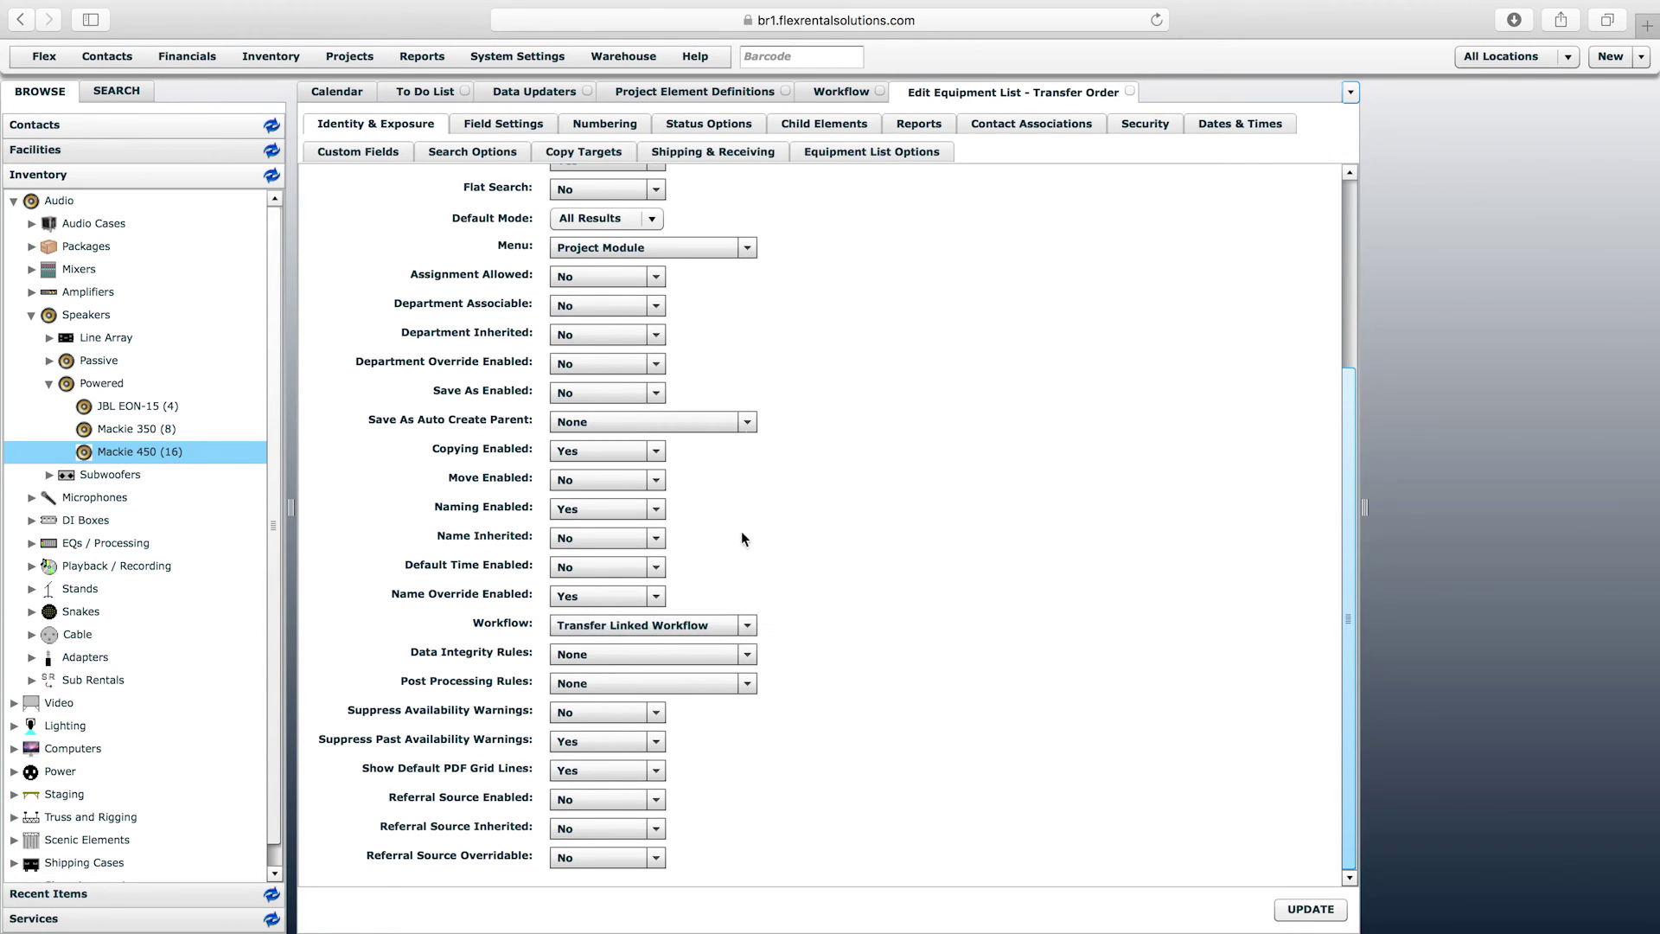
{"action": "left_click", "coordinate": [708, 158]}
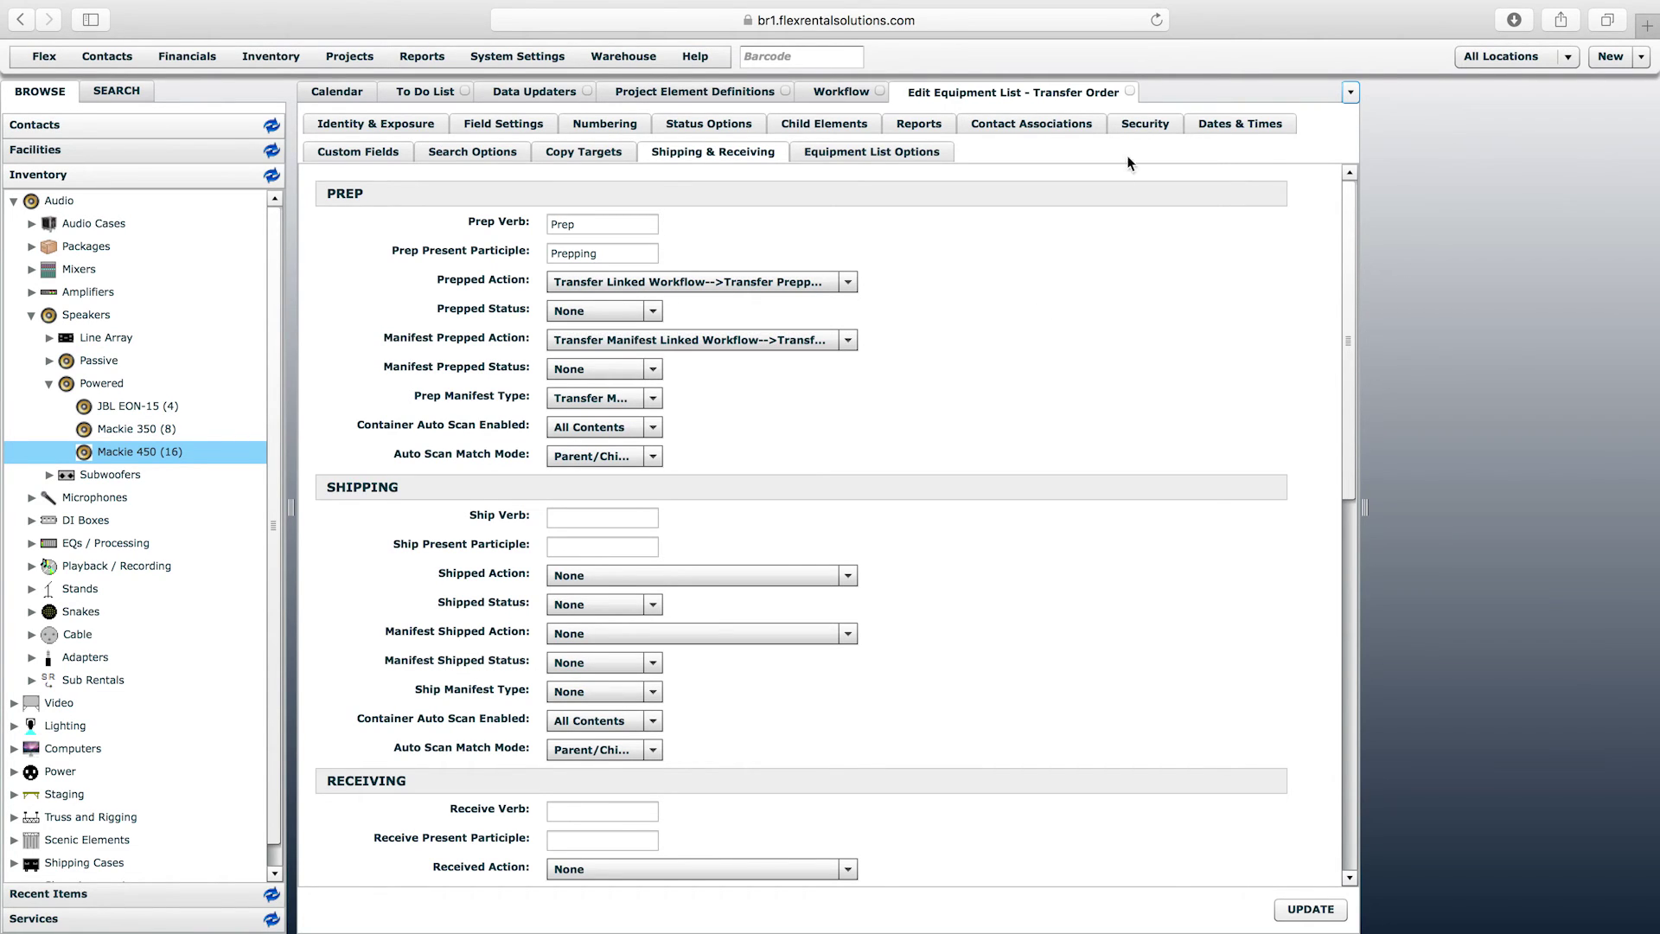
{"action": "left_click", "coordinate": [1131, 92]}
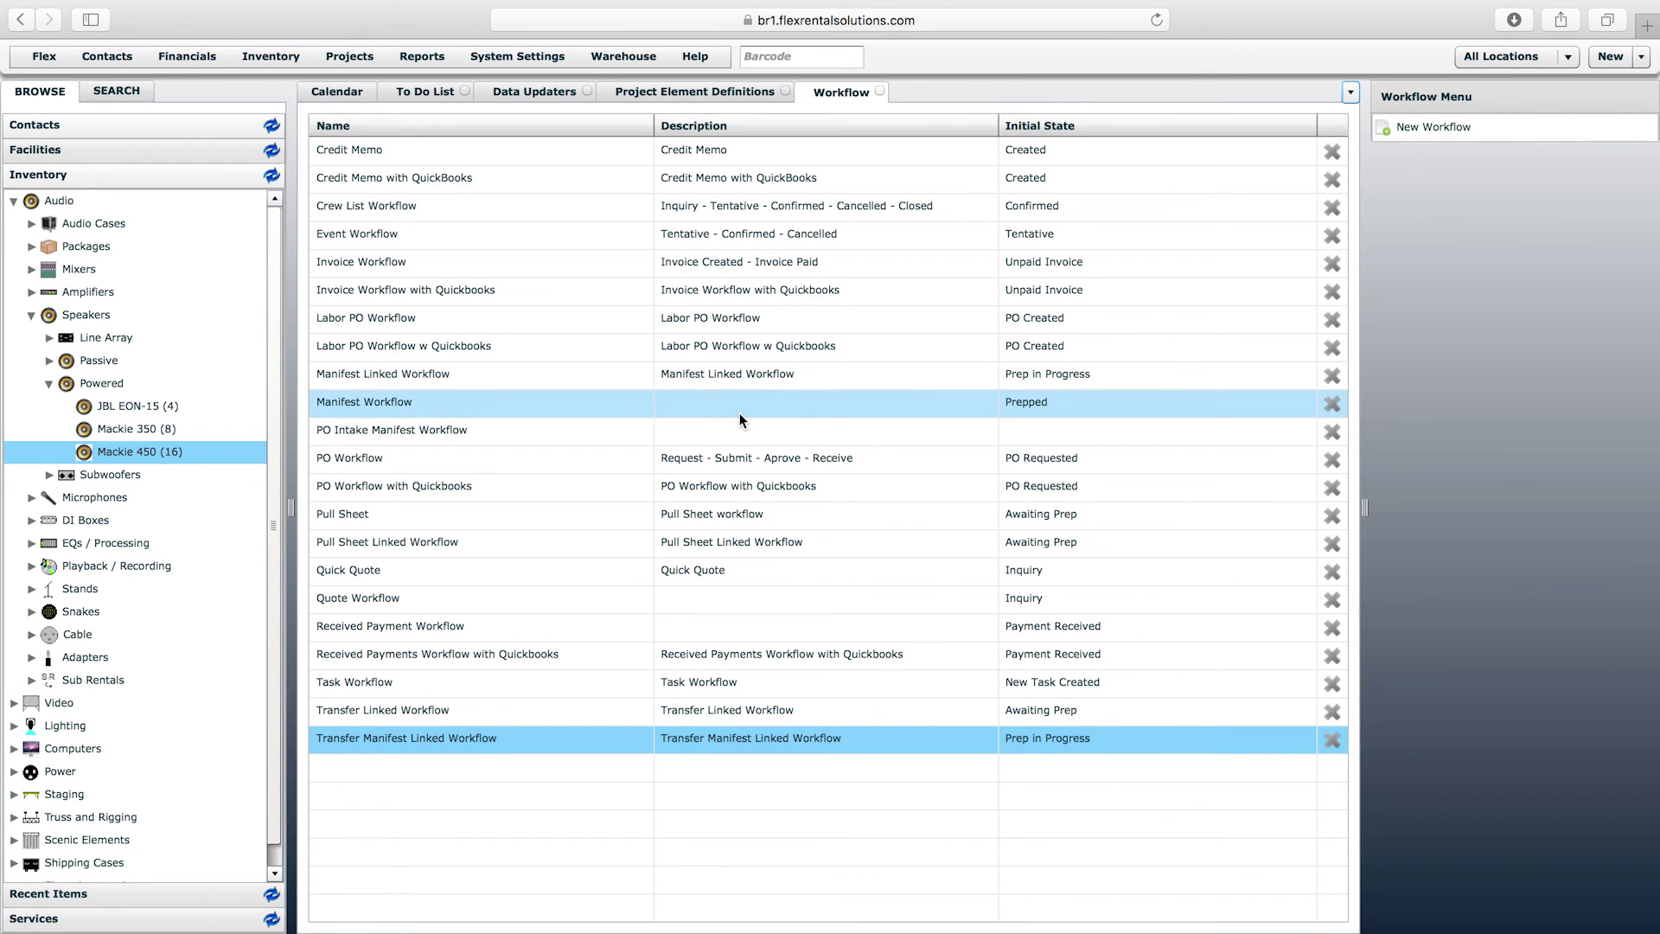
Open the Transfer Linked Workflow and examine its None, Prepped, Shipped and Received states and automation actions.
{"action": "double_click", "coordinate": [424, 711]}
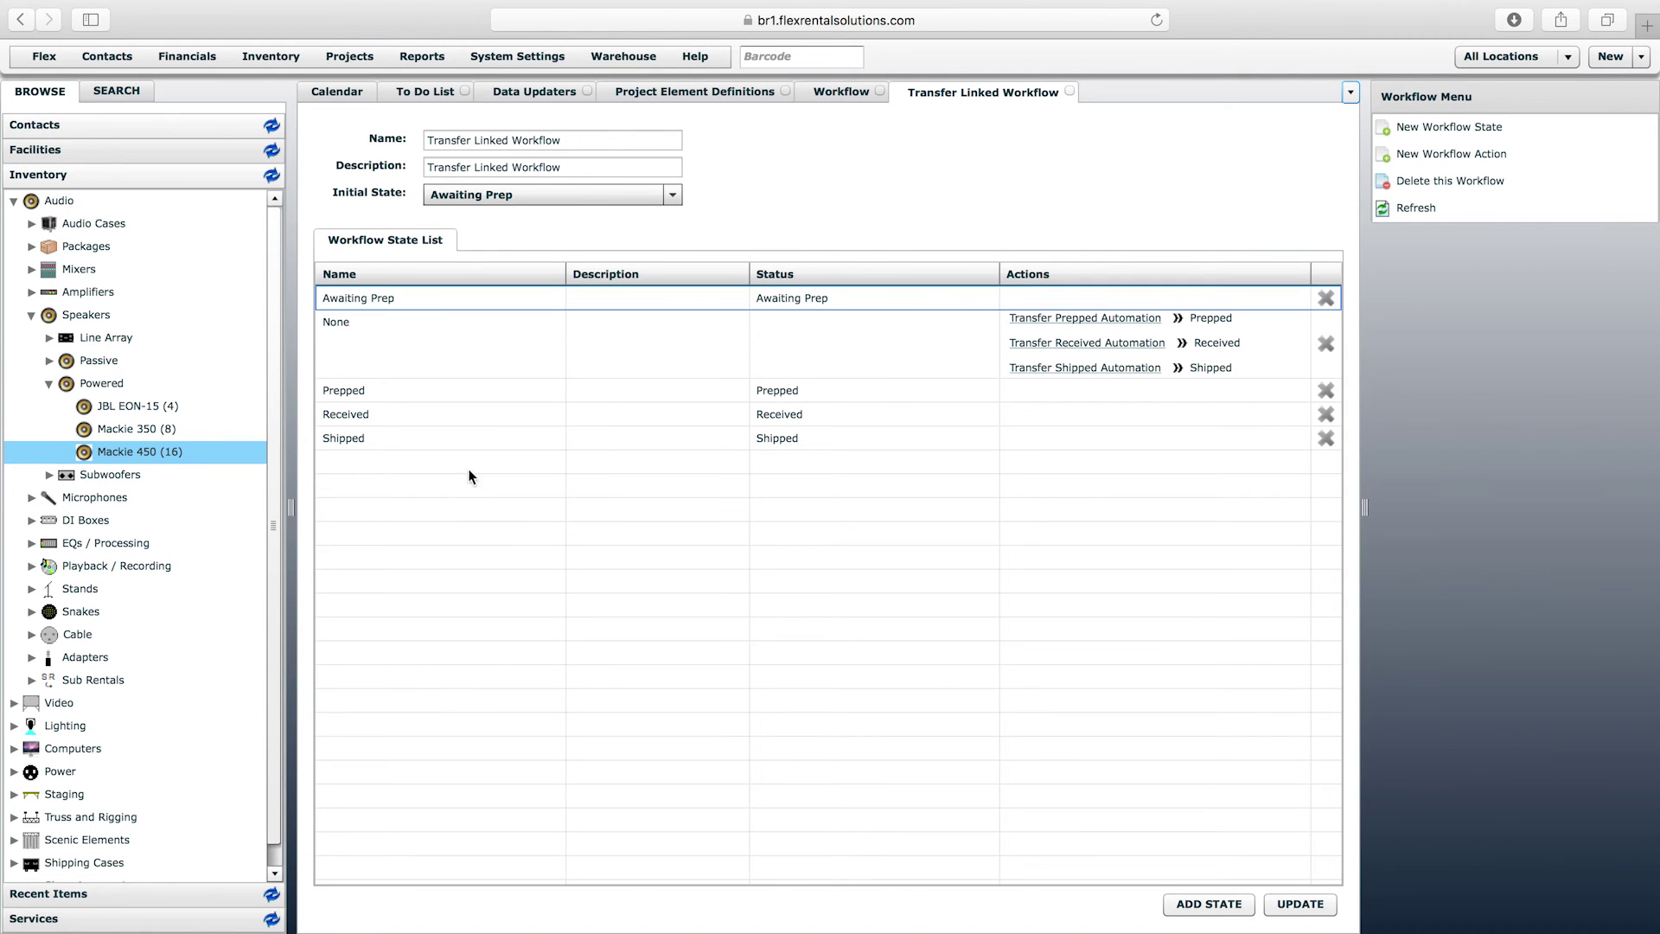
{"action": "left_click", "coordinate": [438, 378]}
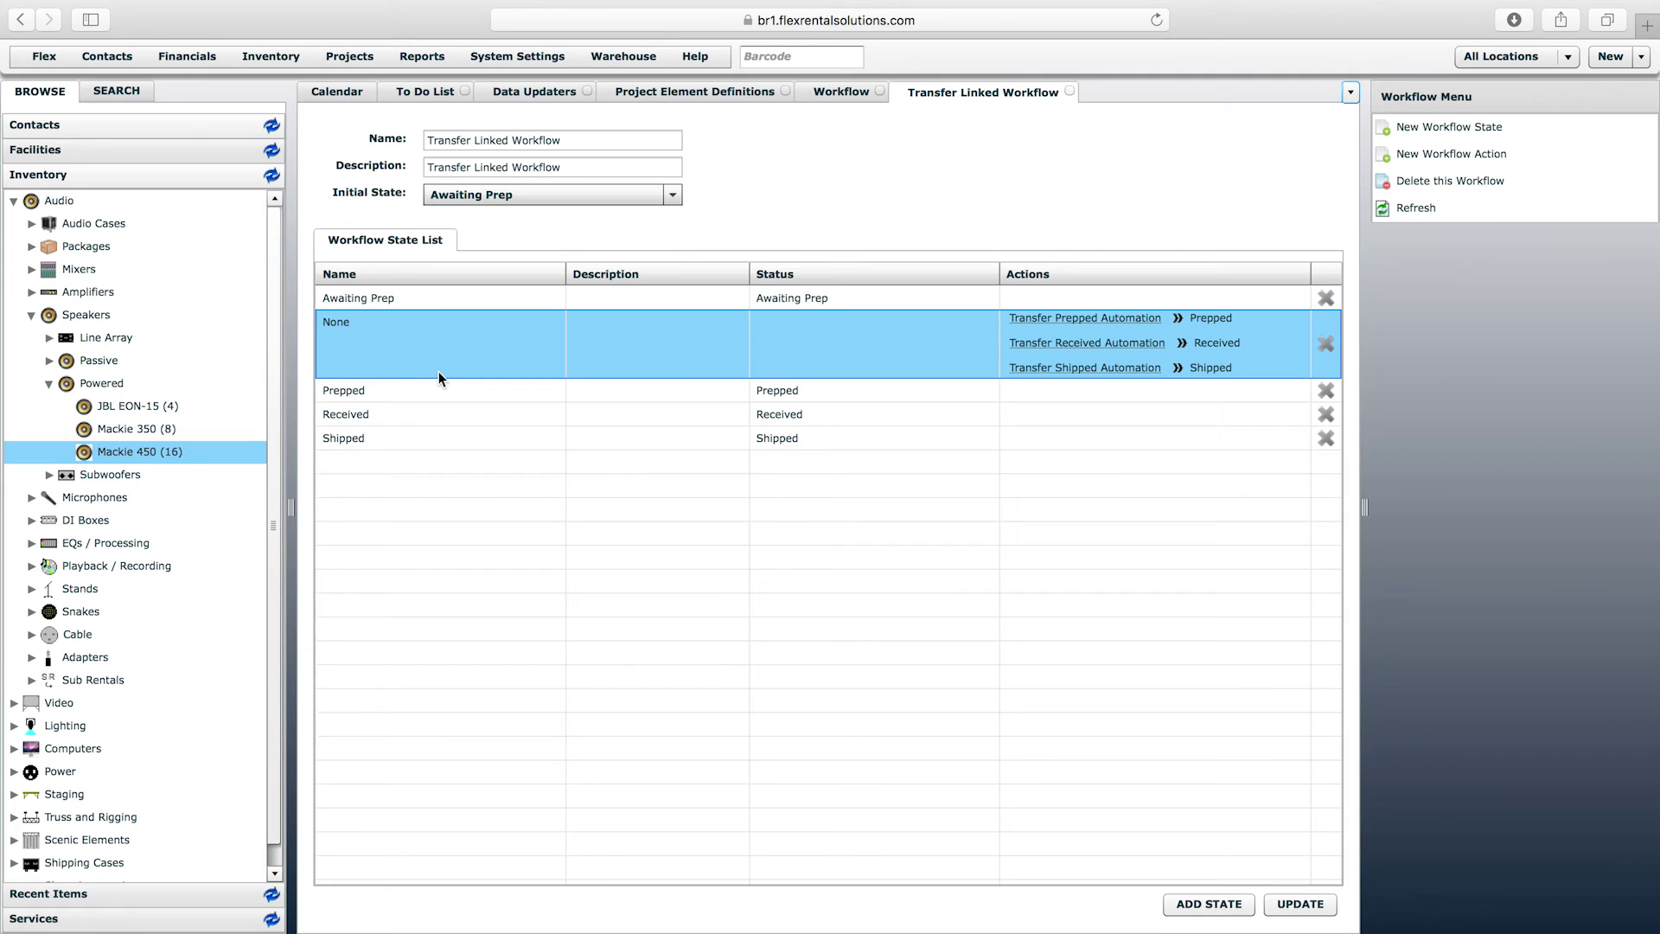
{"action": "left_click", "coordinate": [438, 384]}
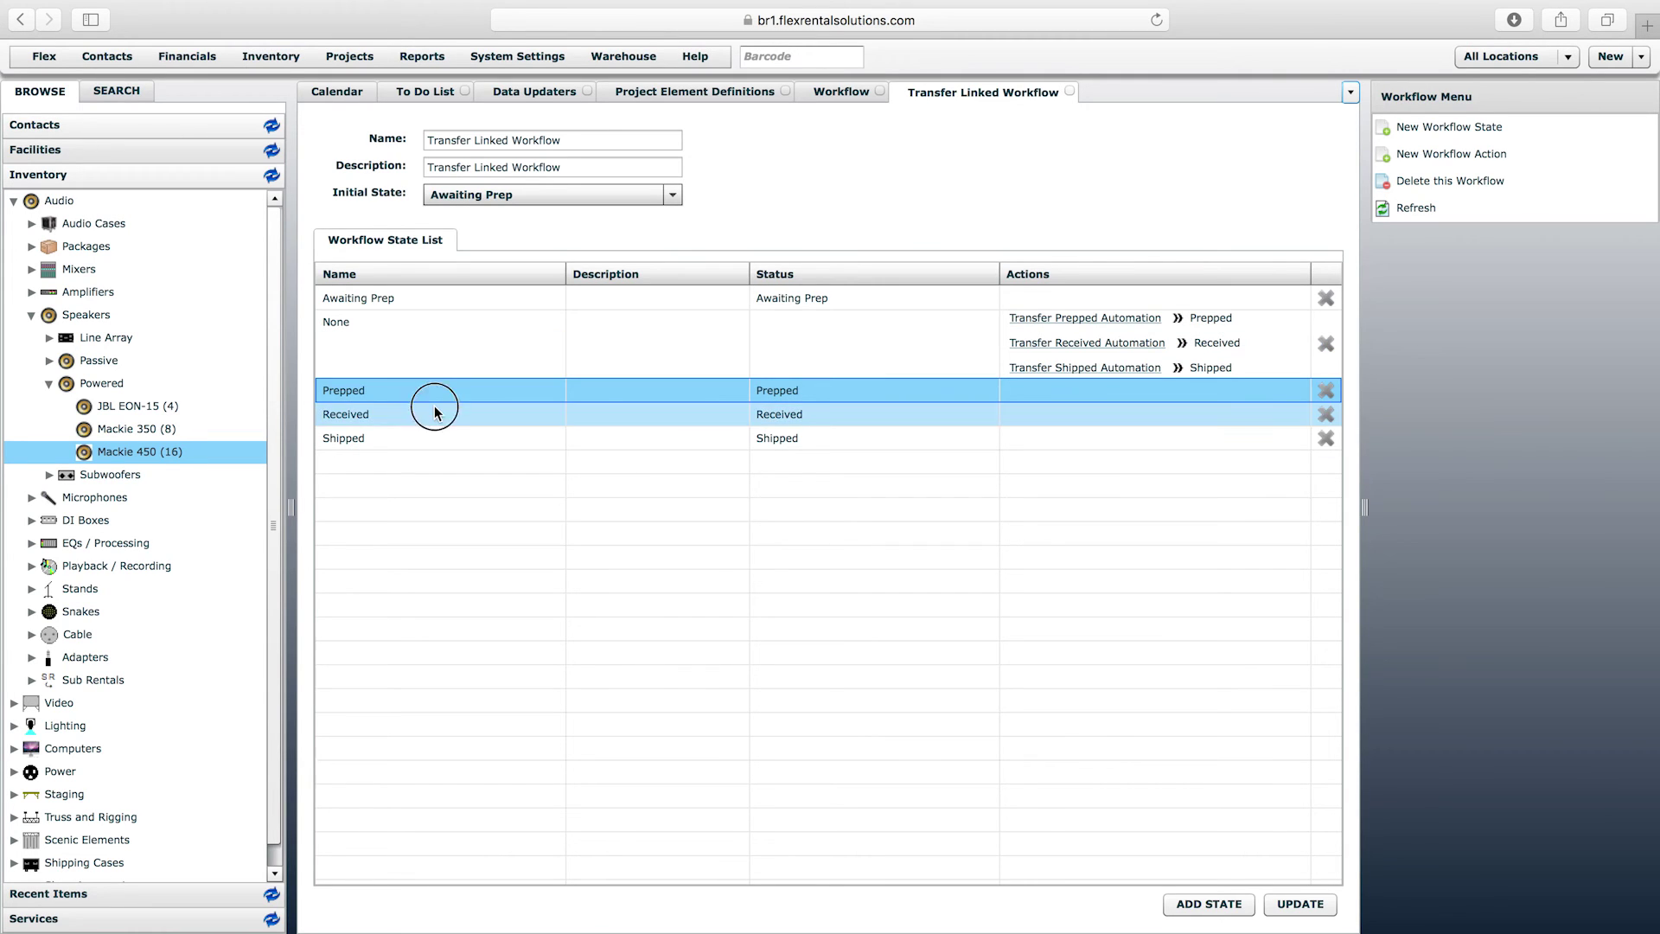
{"action": "left_click", "coordinate": [432, 440]}
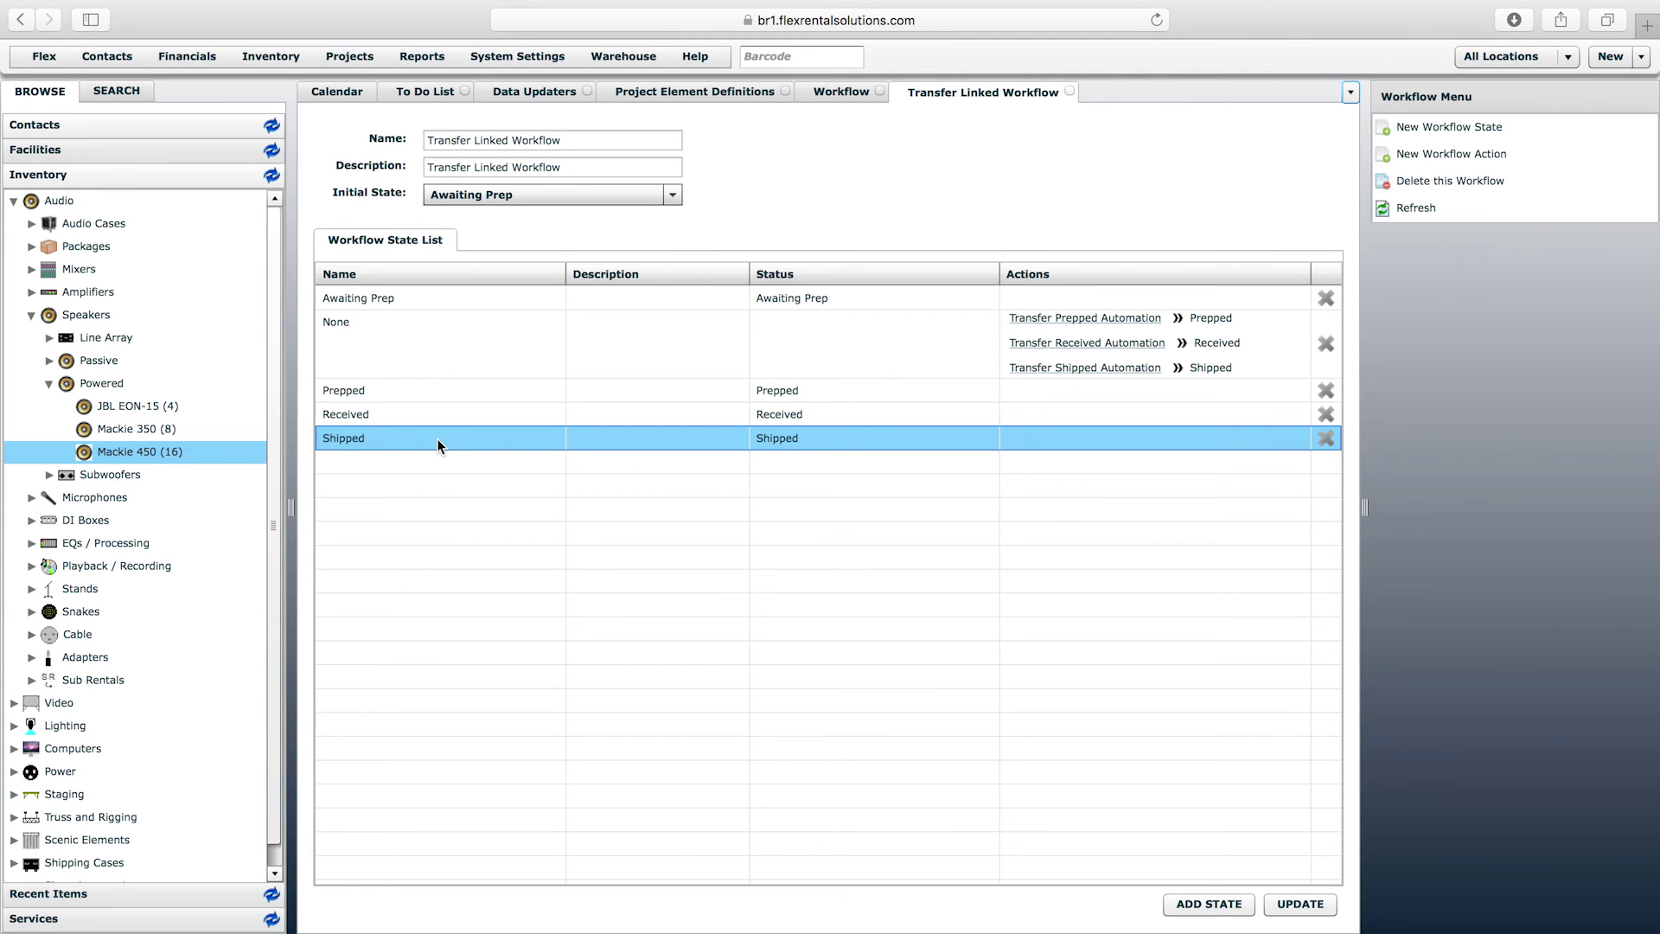
{"action": "left_click", "coordinate": [386, 390]}
{"action": "left_click", "coordinate": [361, 438]}
{"action": "left_click", "coordinate": [357, 420]}
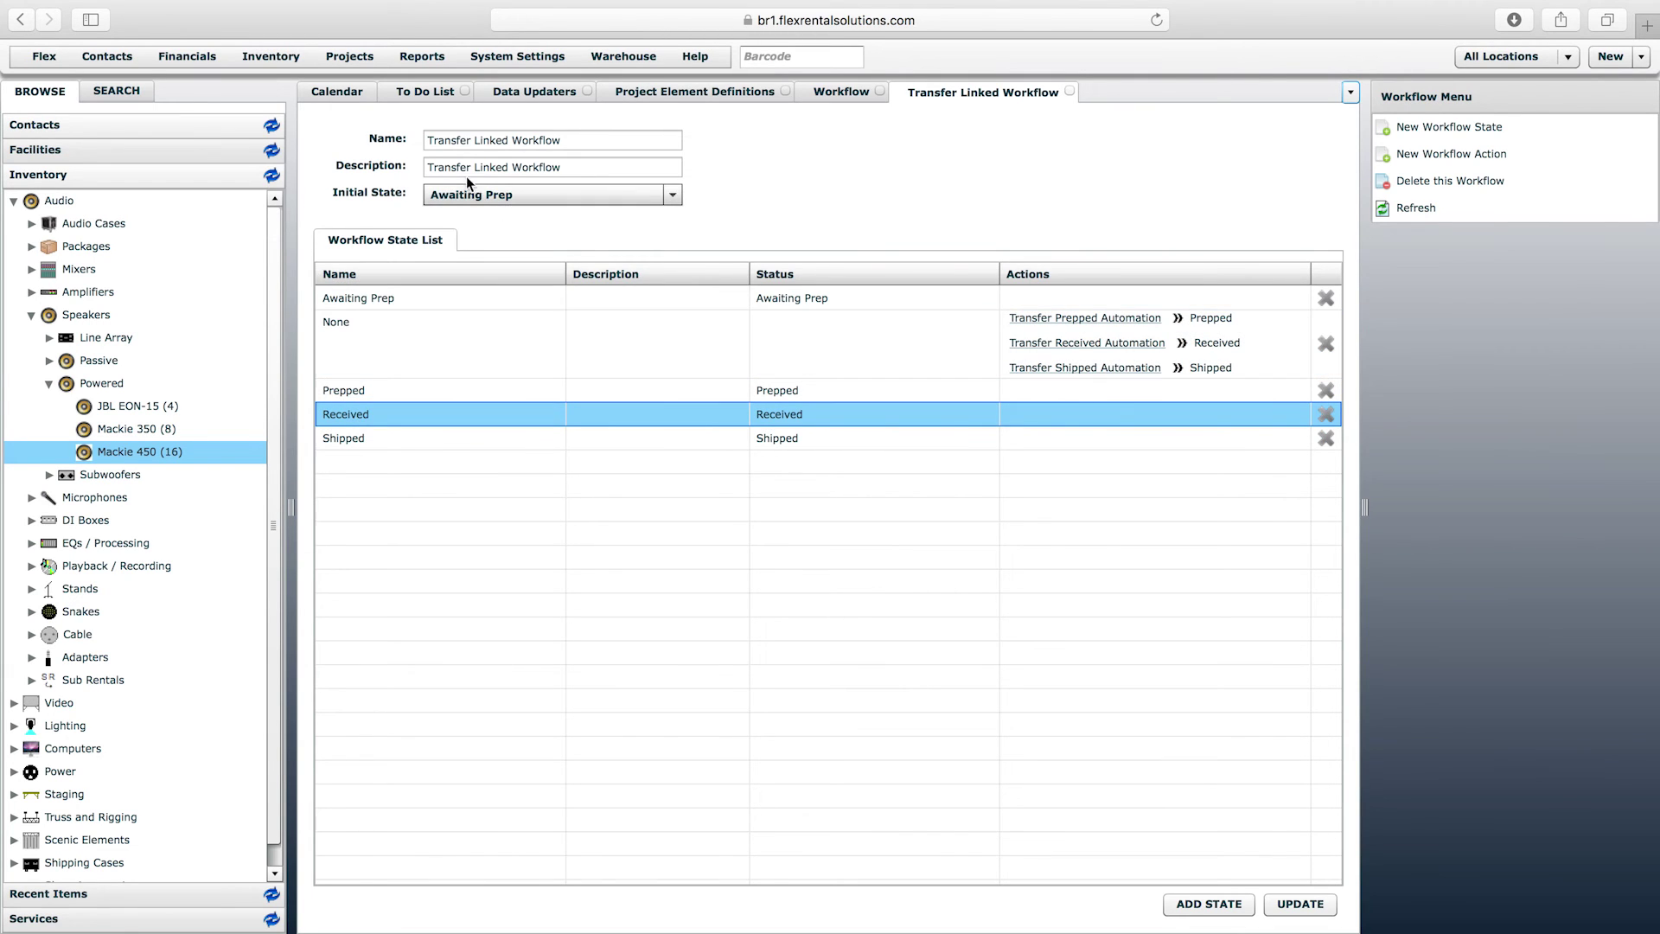
Open the Transfer Manifest Linked Workflow and examine its states and automation actions.
{"action": "left_click", "coordinate": [843, 93]}
{"action": "left_click", "coordinate": [445, 739]}
{"action": "left_click", "coordinate": [444, 739]}
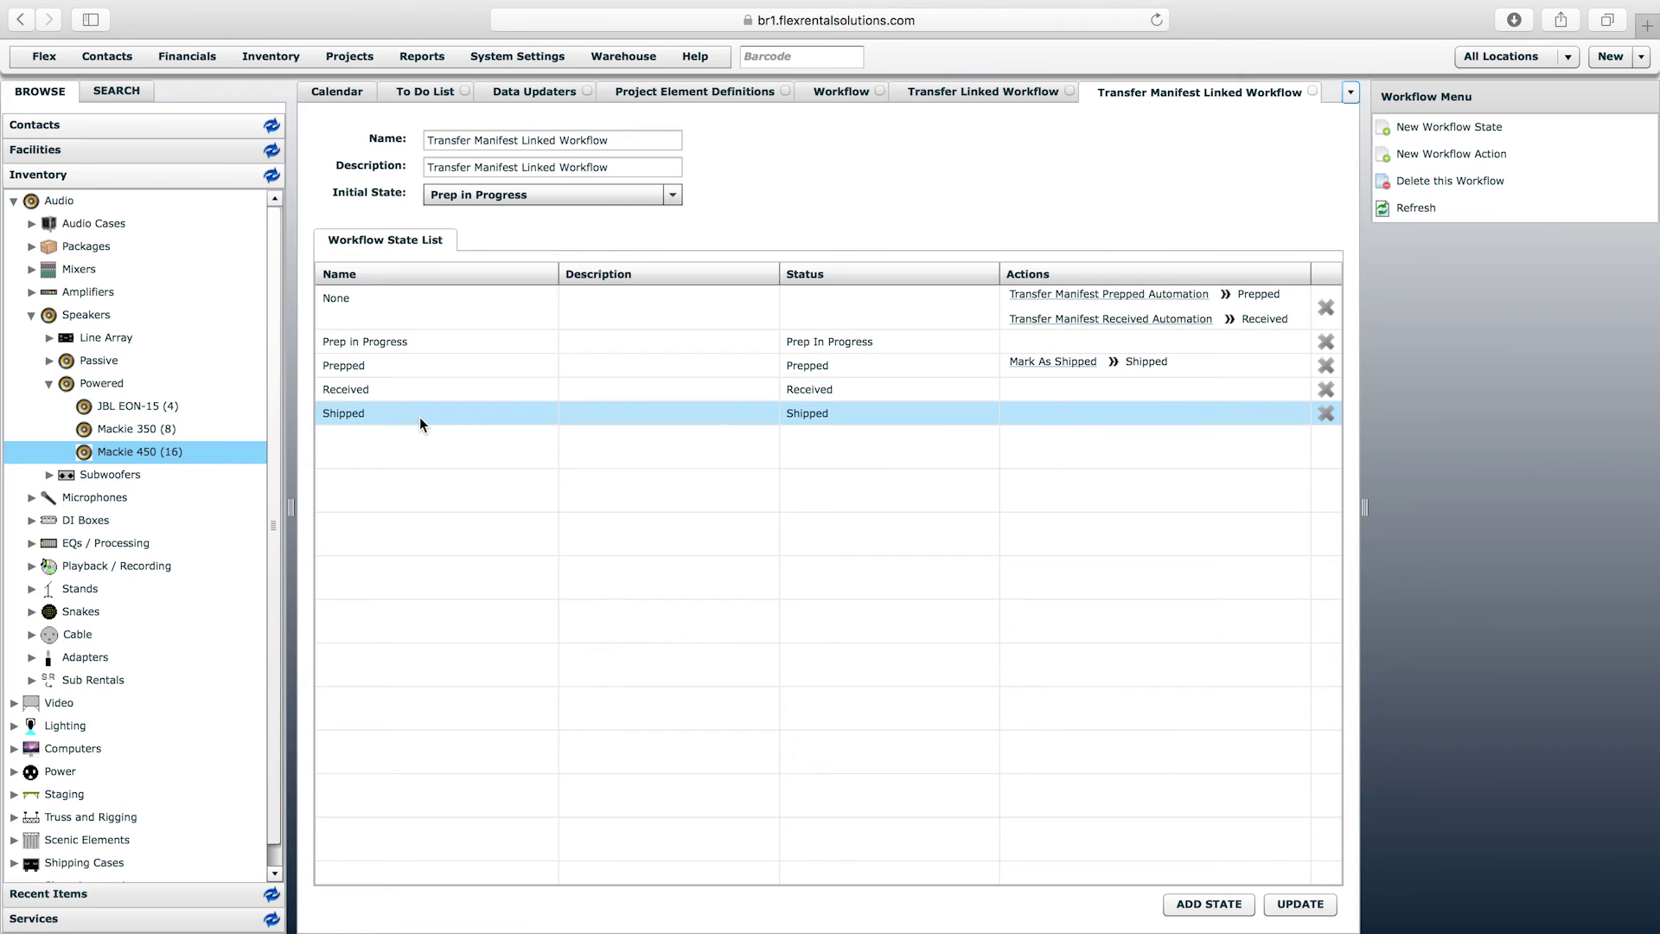
{"action": "left_click", "coordinate": [786, 147]}
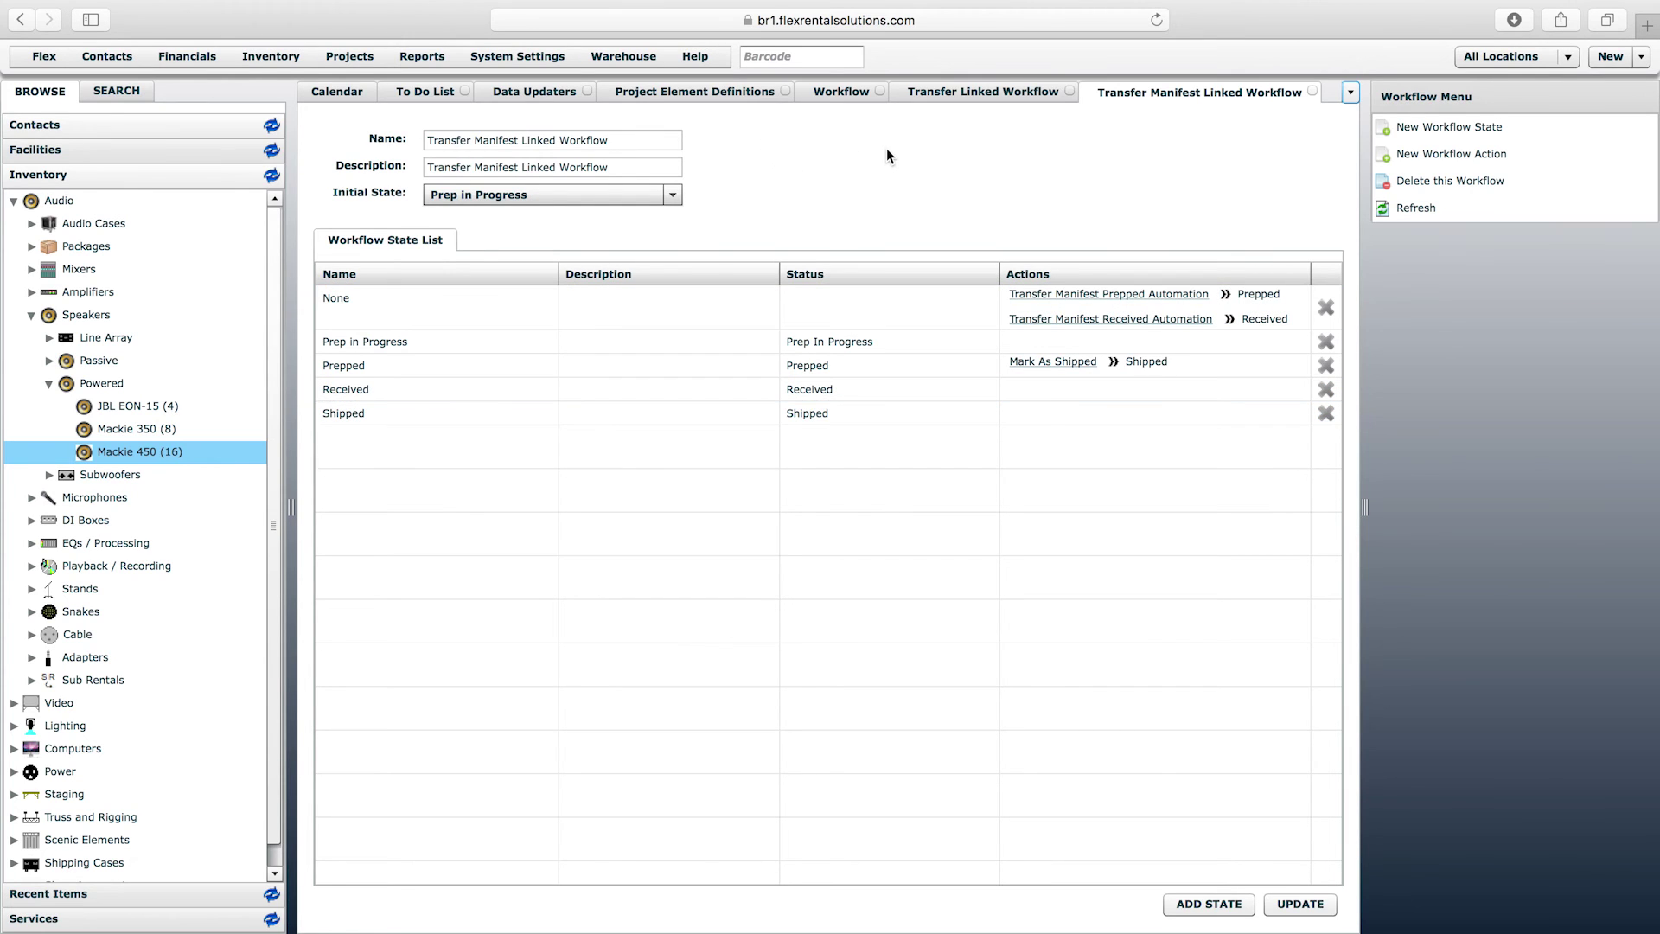
Revisit the Transfer Linked Workflow, and open the Transfer Order definition's Shipping & Receiving settings.
{"action": "left_click", "coordinate": [976, 90]}
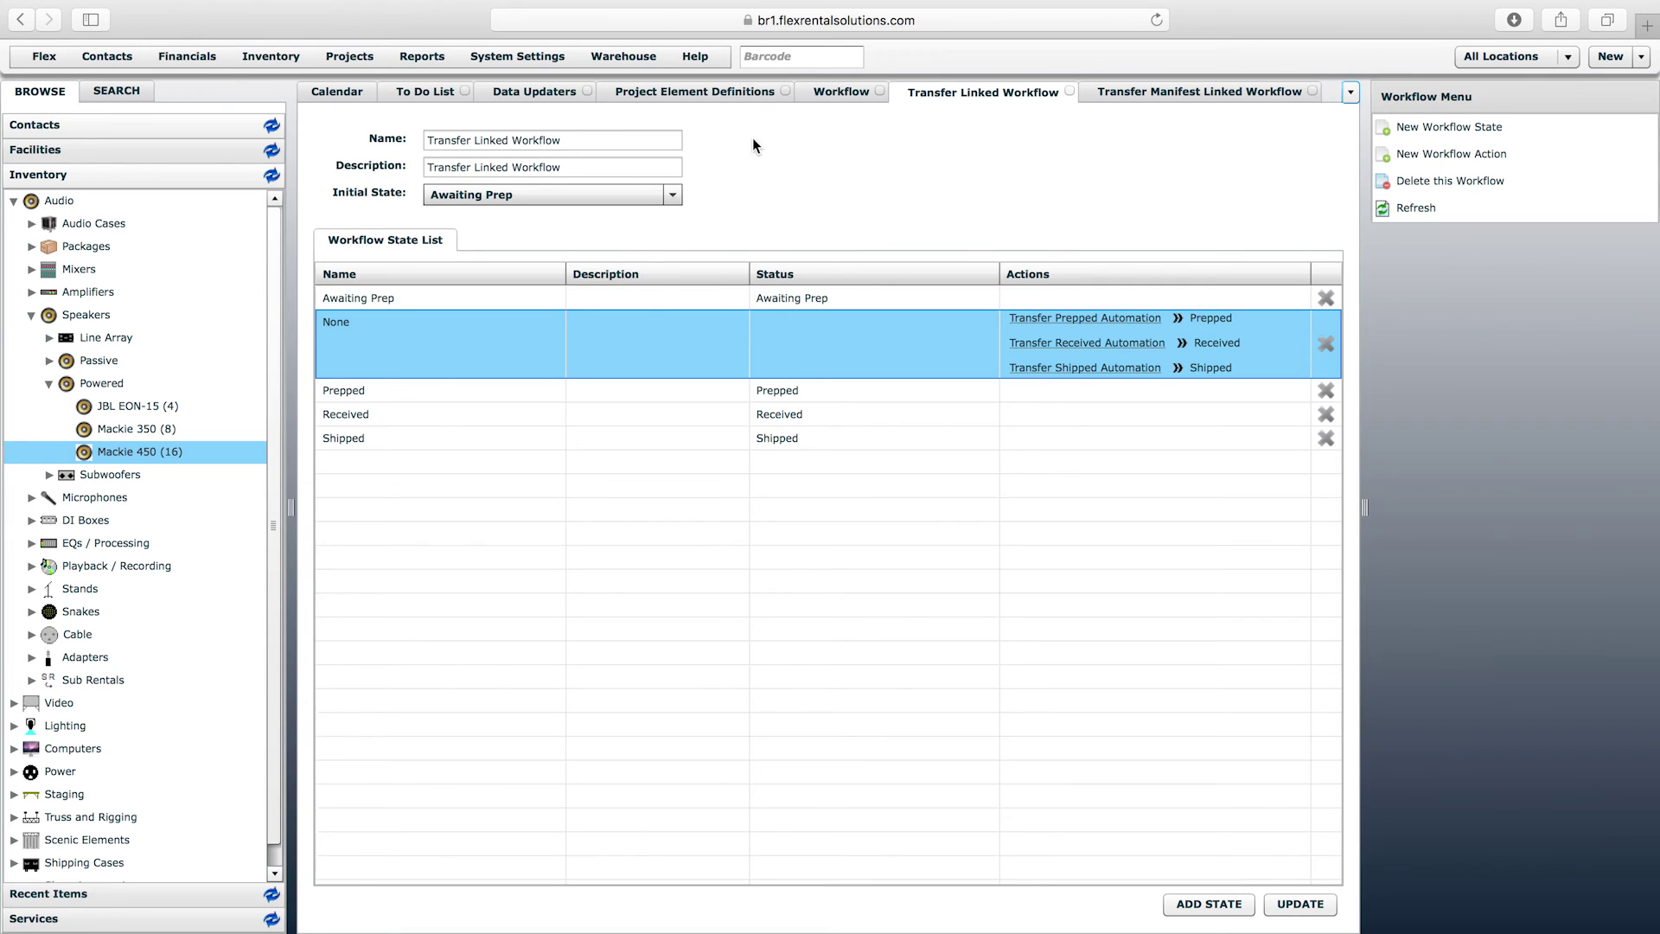
{"action": "left_click", "coordinate": [716, 90]}
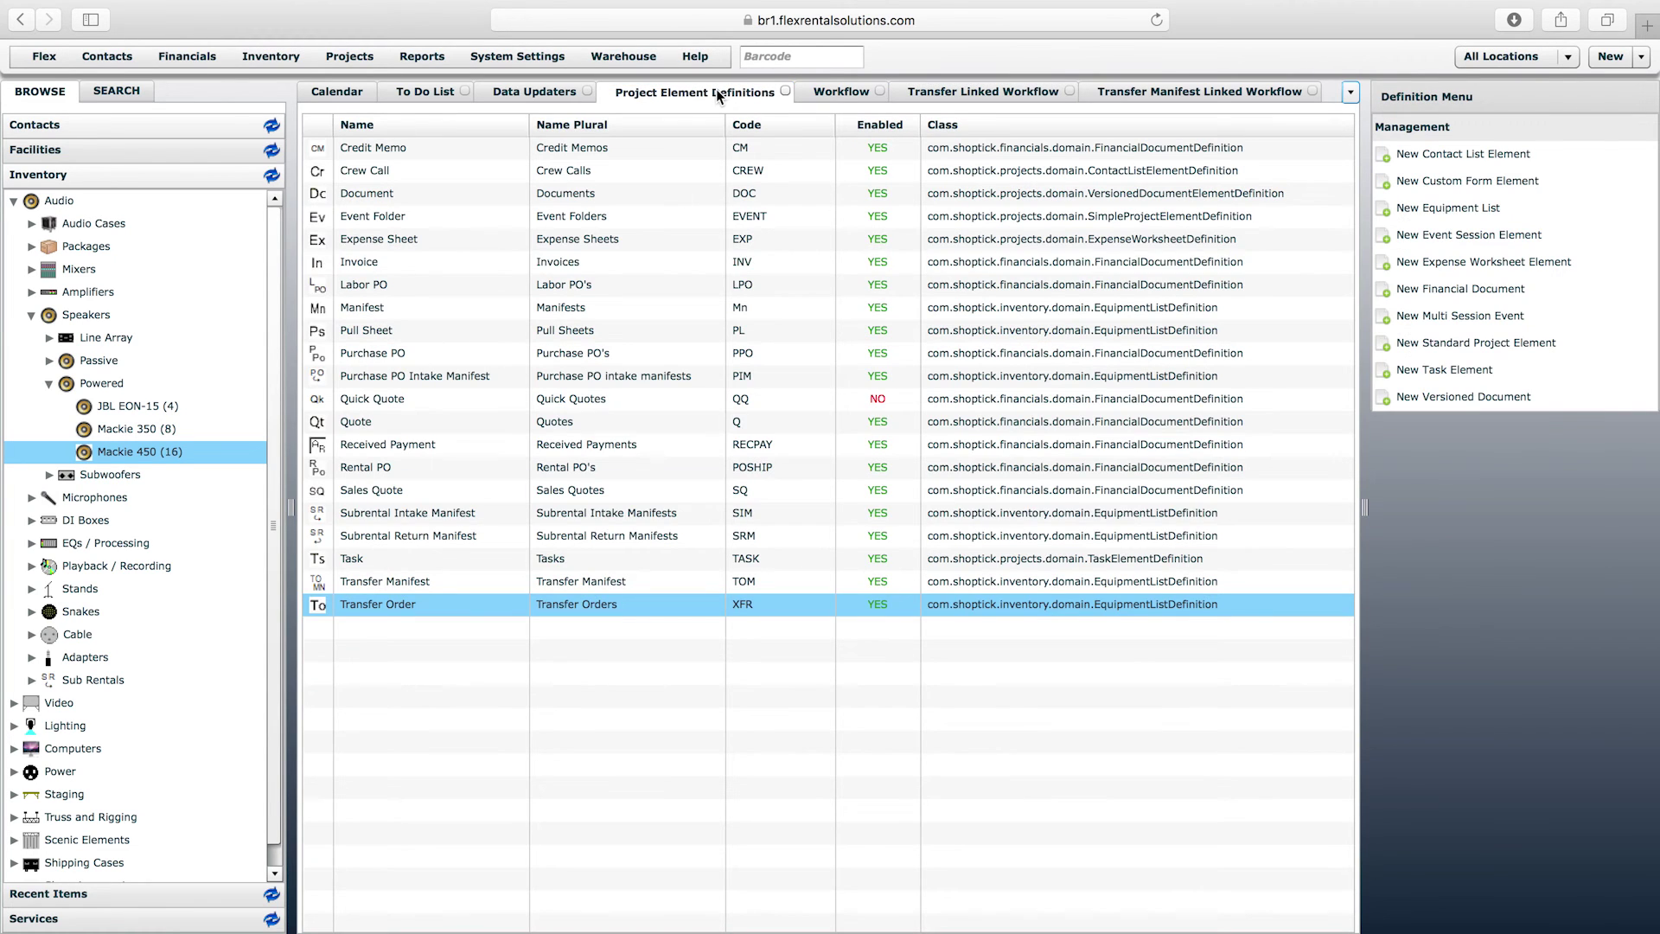
{"action": "double_click", "coordinate": [392, 610]}
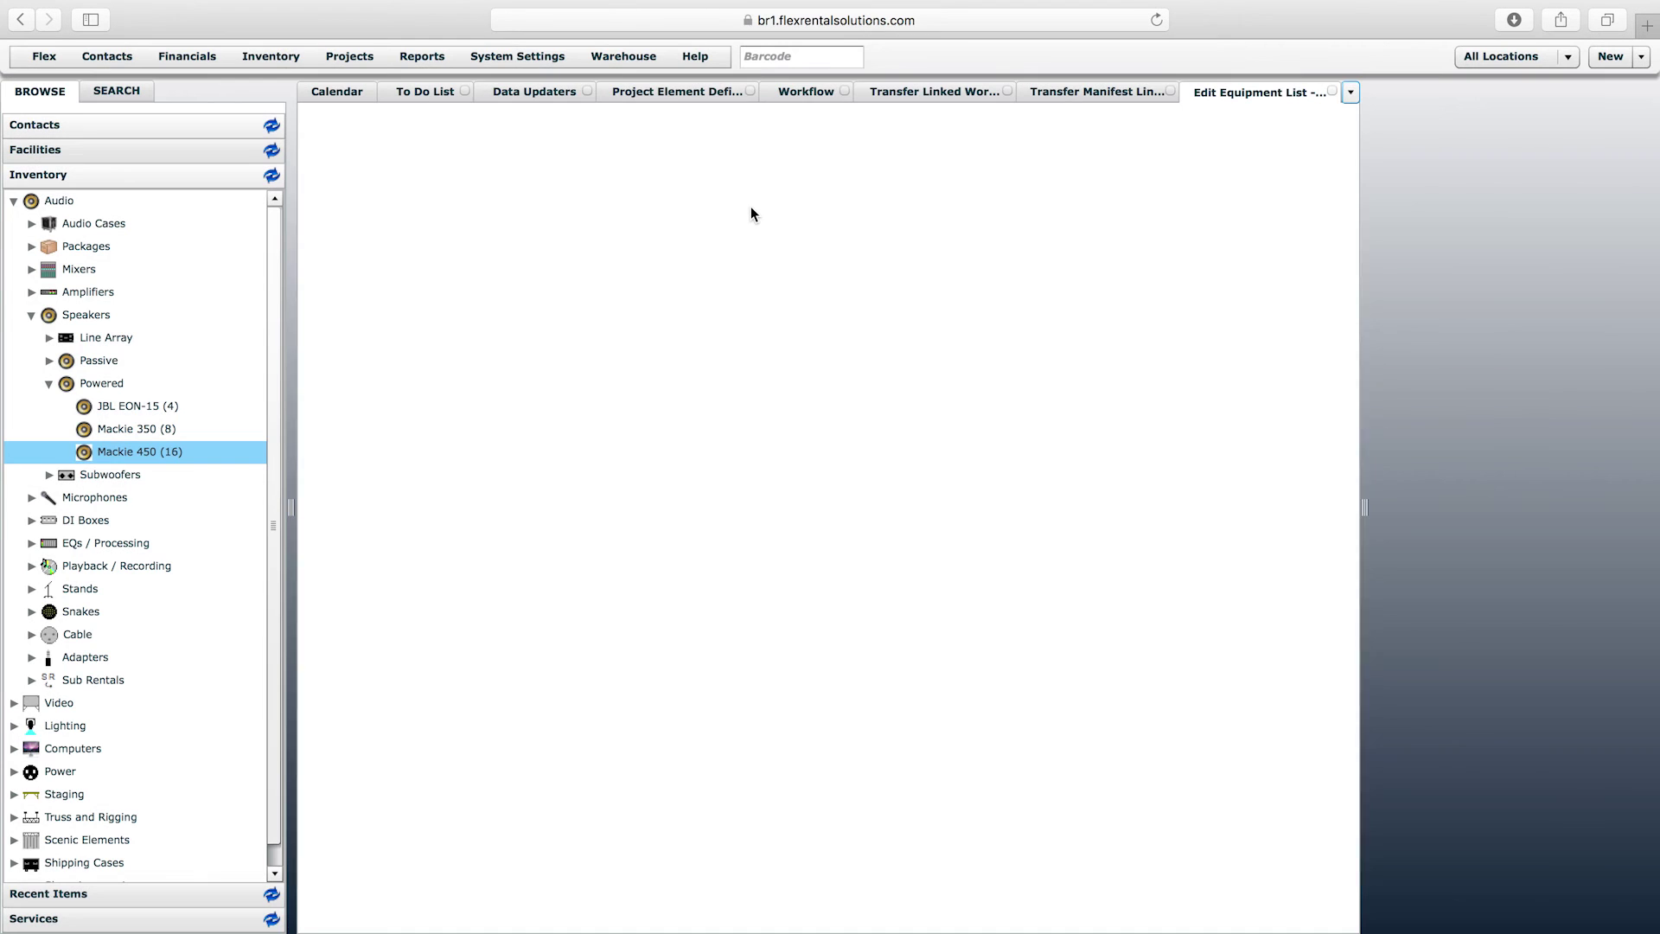
{"action": "left_click", "coordinate": [723, 152]}
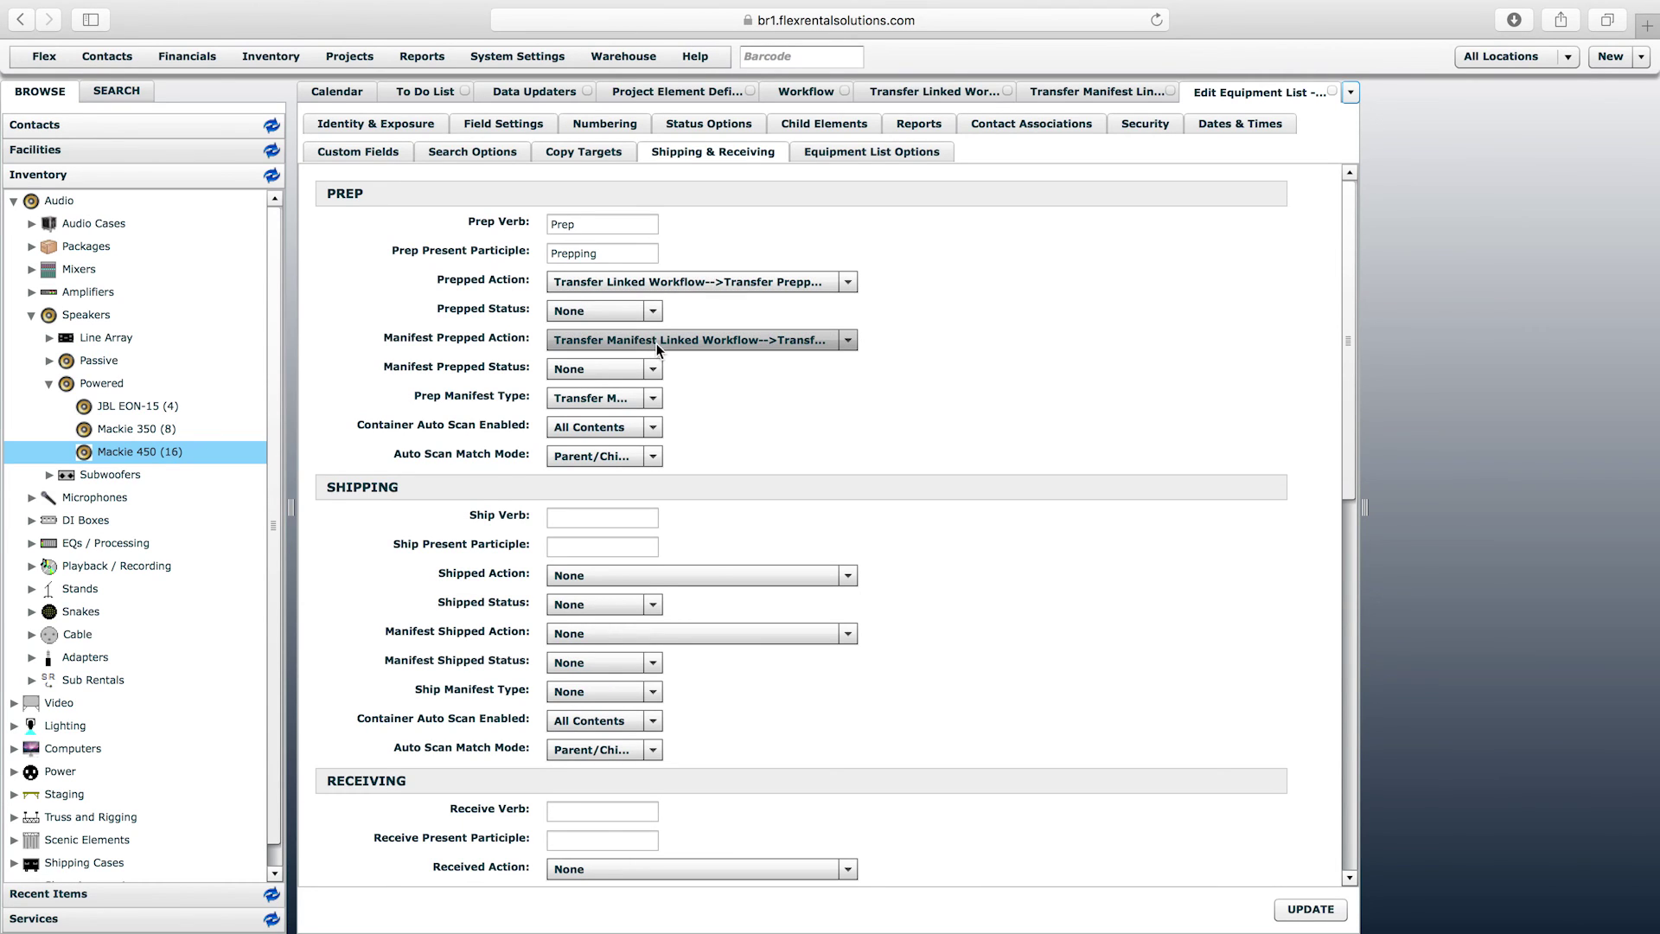
Compare the Transfer Order's prep actions with the automation actions in the Transfer Linked Workflow and Transfer Manifest Linked Workflow.
{"action": "left_click", "coordinate": [932, 91]}
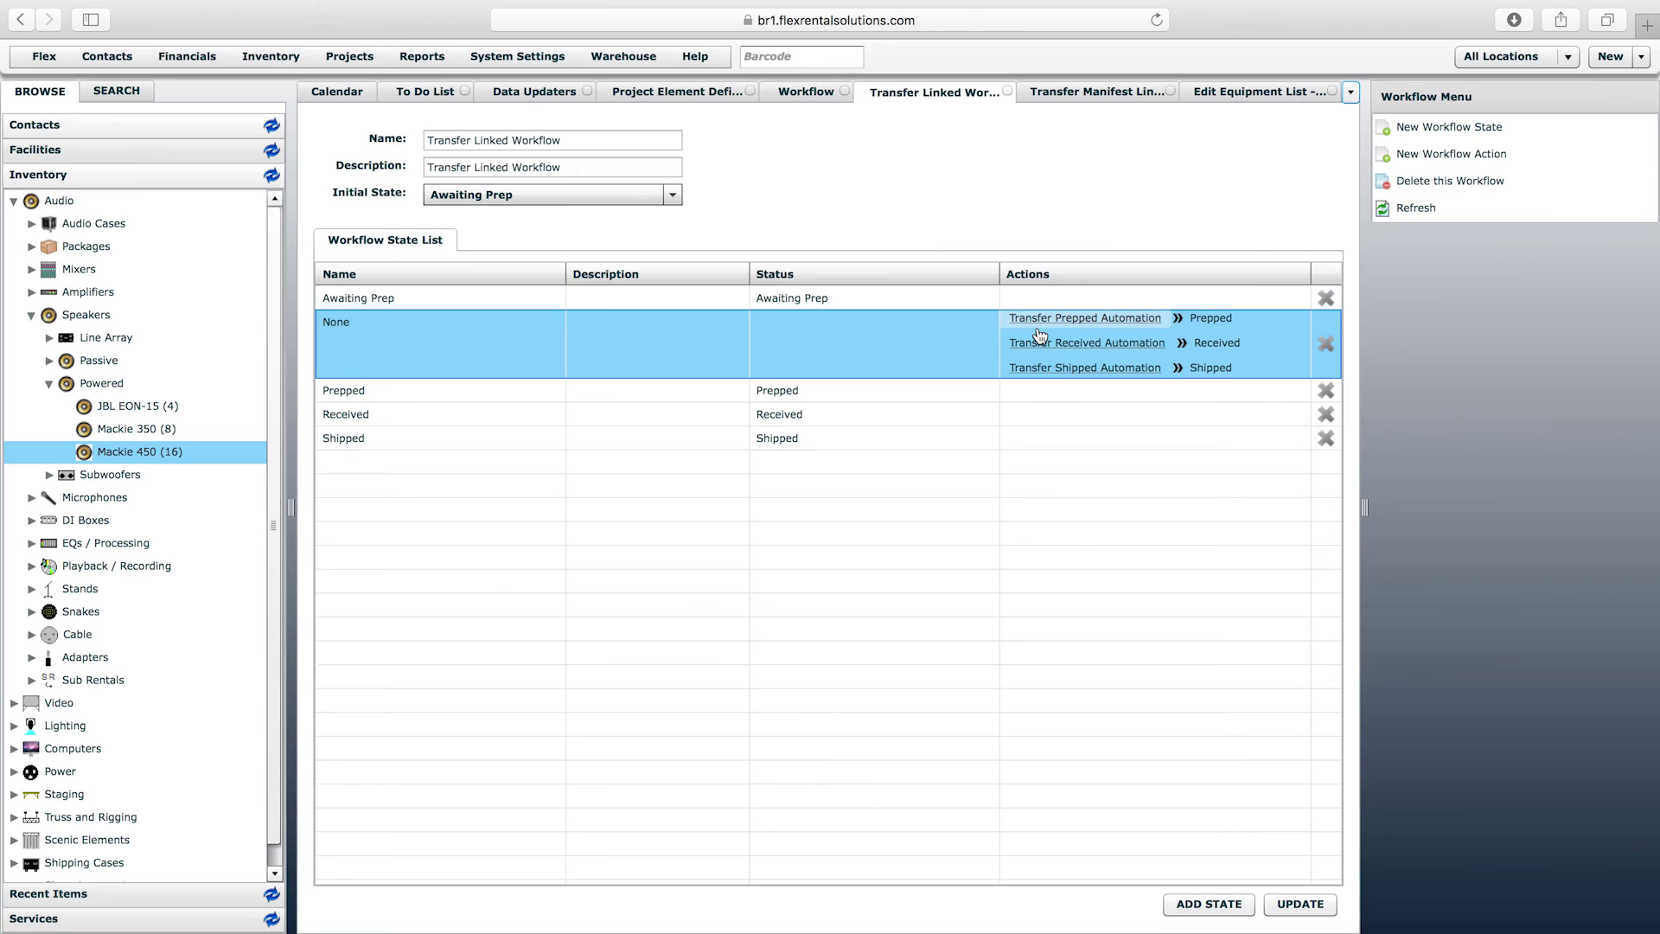
{"action": "left_click", "coordinate": [1232, 87]}
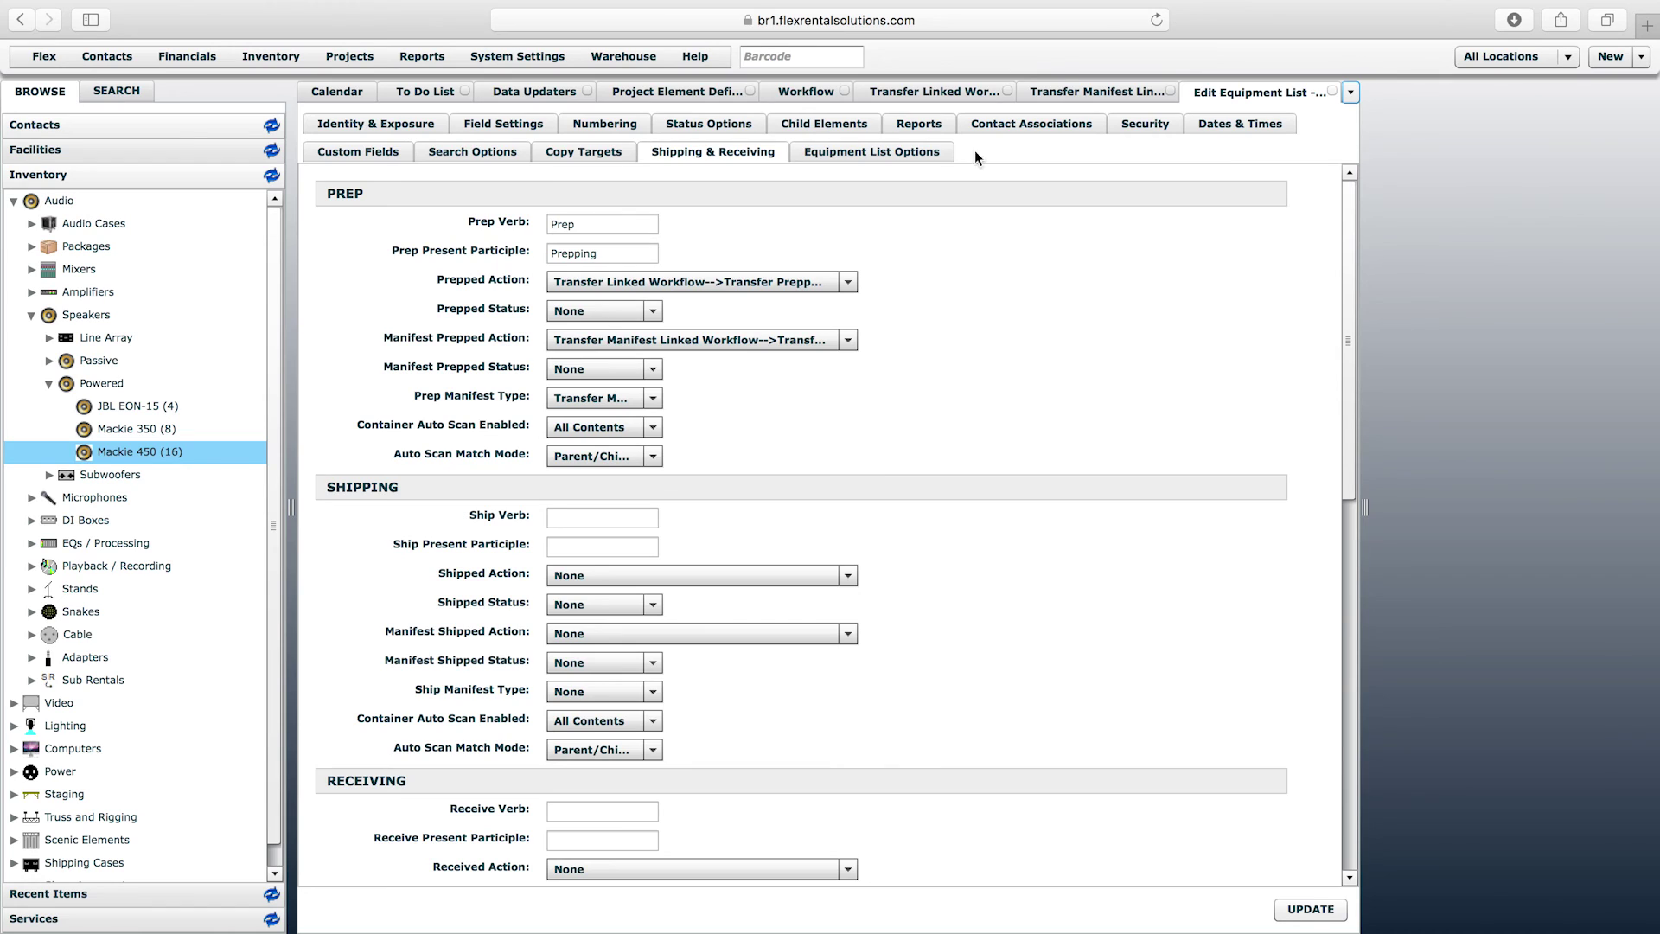
{"action": "left_click", "coordinate": [1091, 93]}
{"action": "left_click", "coordinate": [410, 309]}
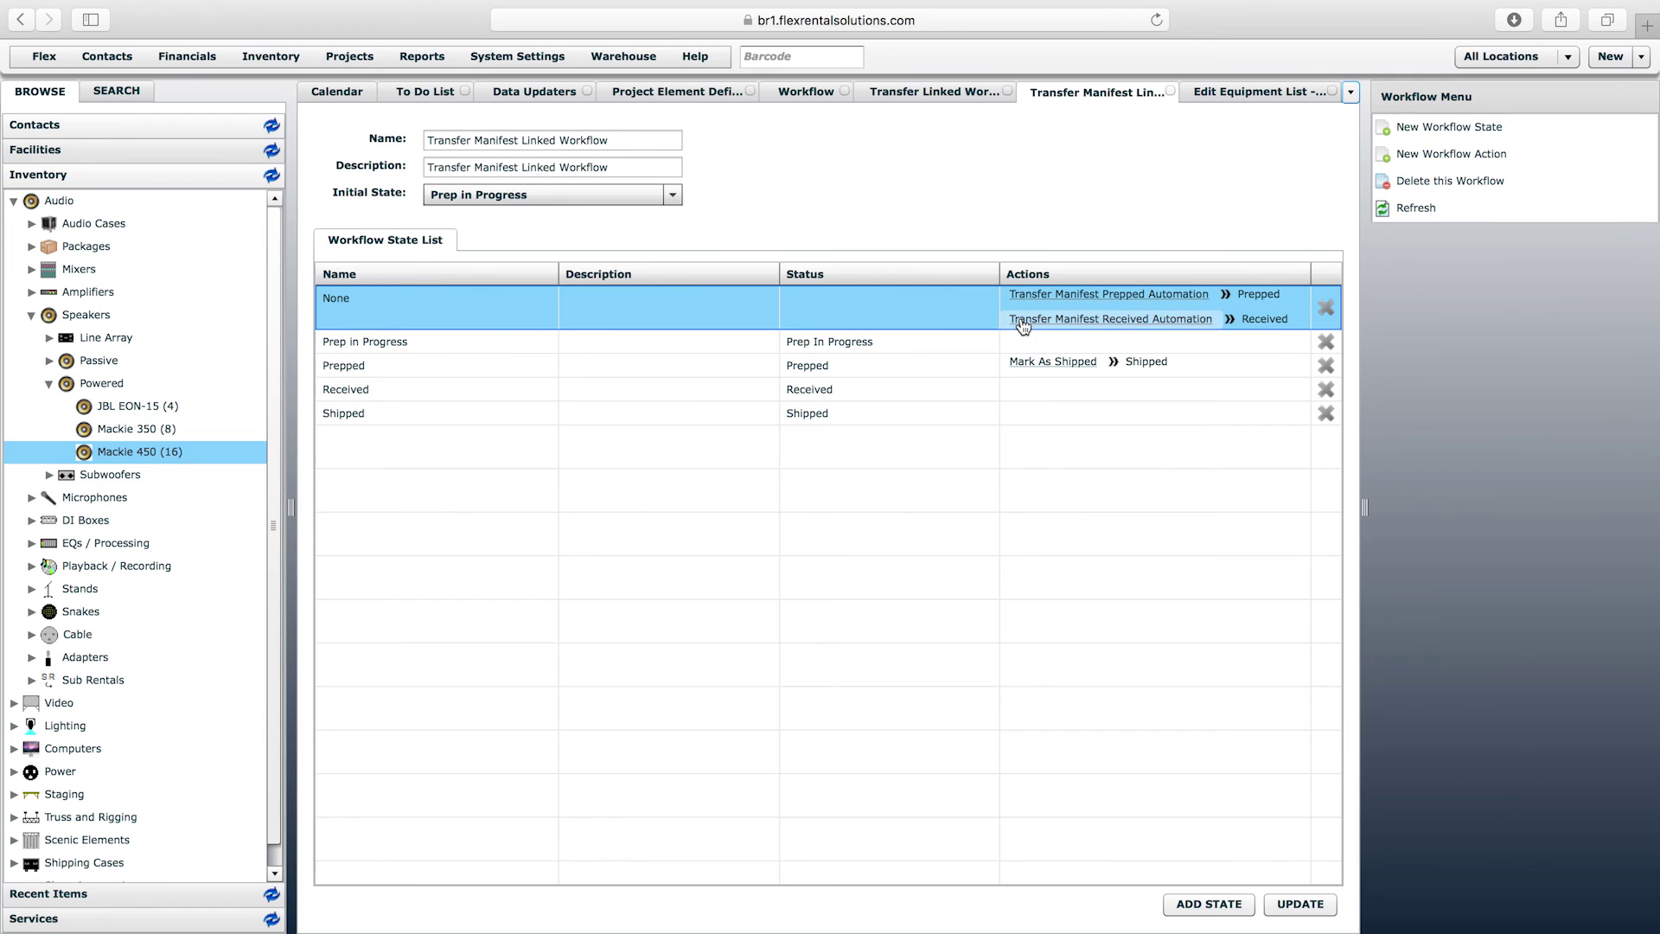
{"action": "left_click", "coordinate": [1241, 104]}
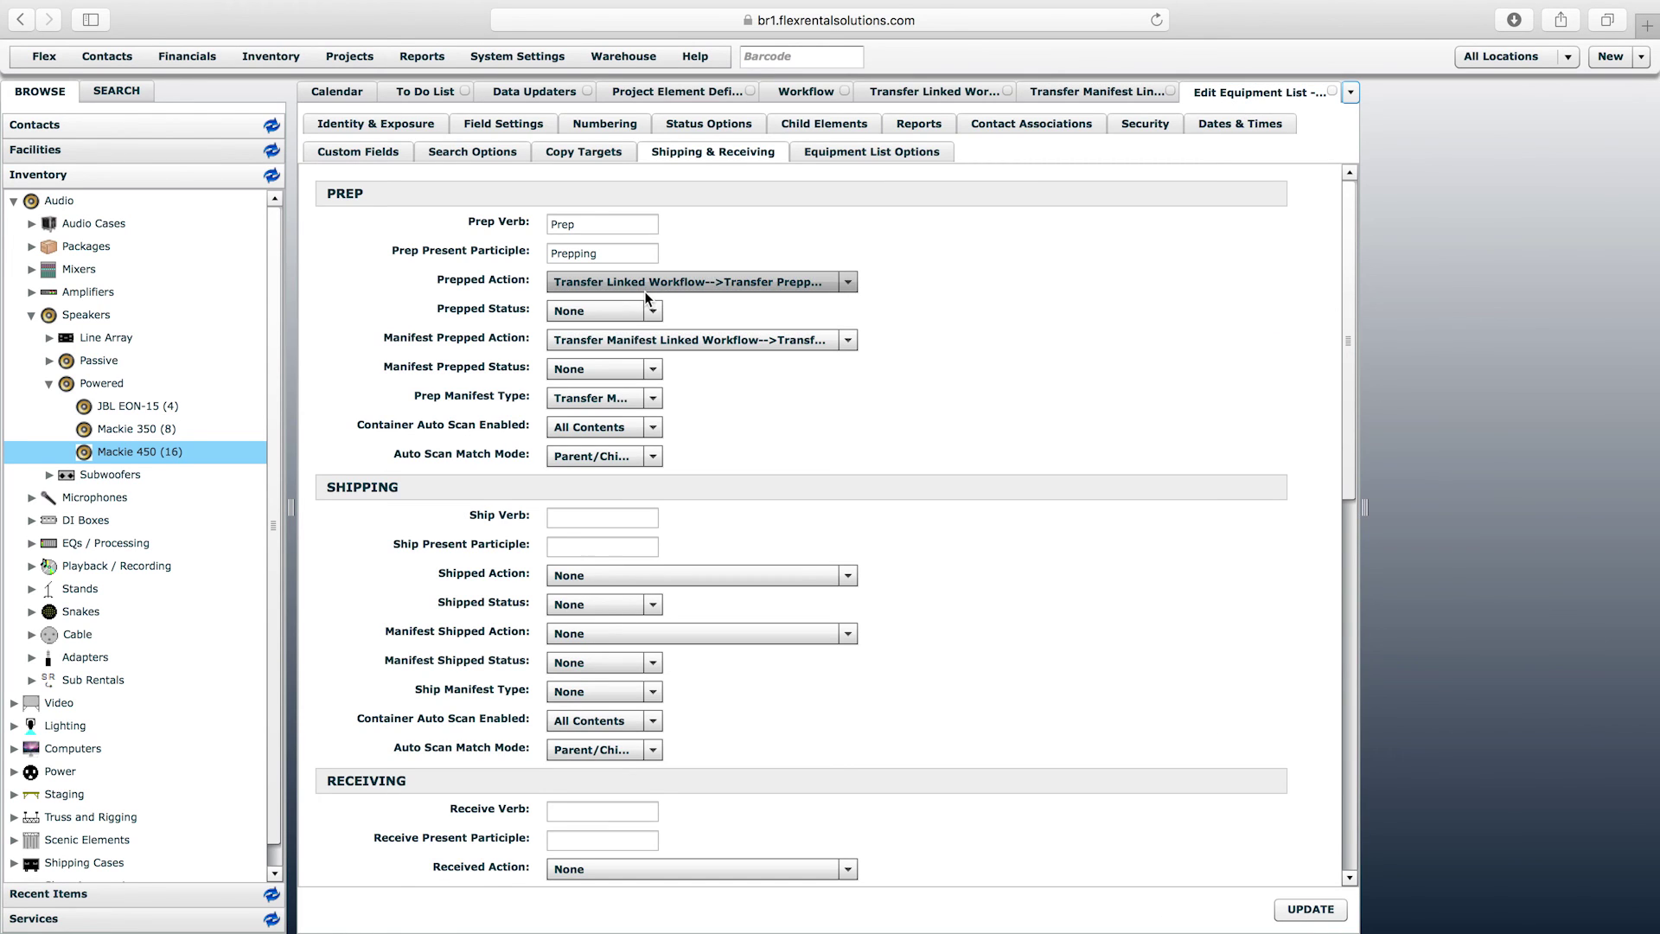
Close the Transfer Order definition, both transfer workflows, the Workflow list and Project Element Definitions to return to Data Updaters.
{"action": "left_click", "coordinate": [1331, 91]}
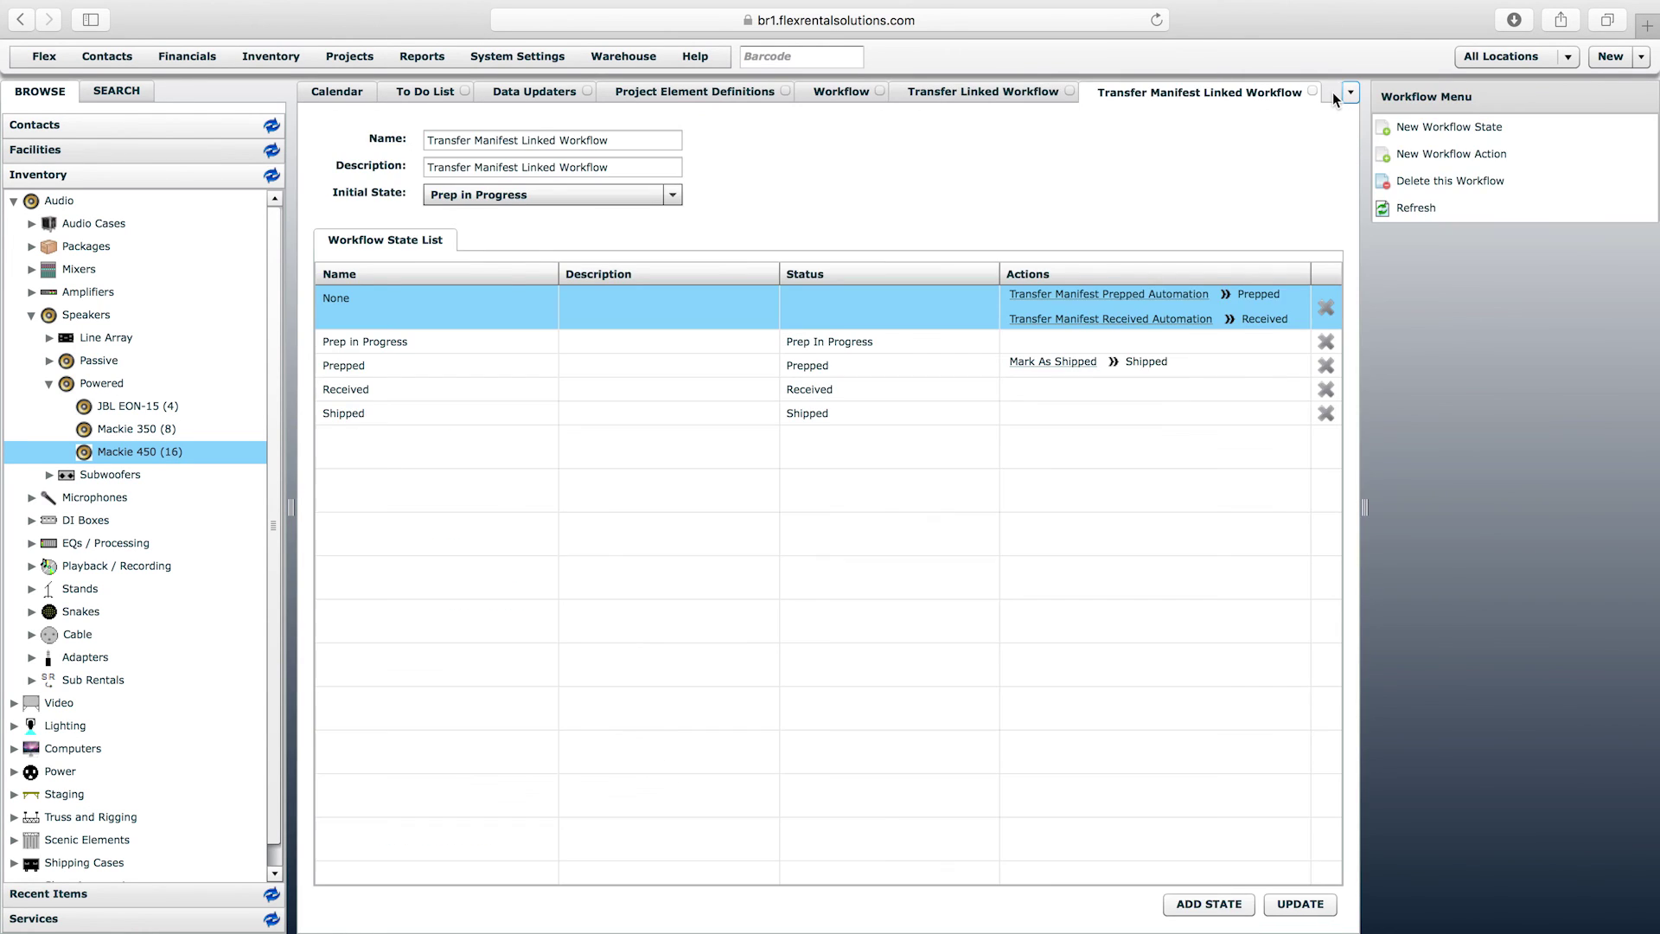
{"action": "left_click", "coordinate": [1314, 92]}
{"action": "left_click", "coordinate": [1071, 91]}
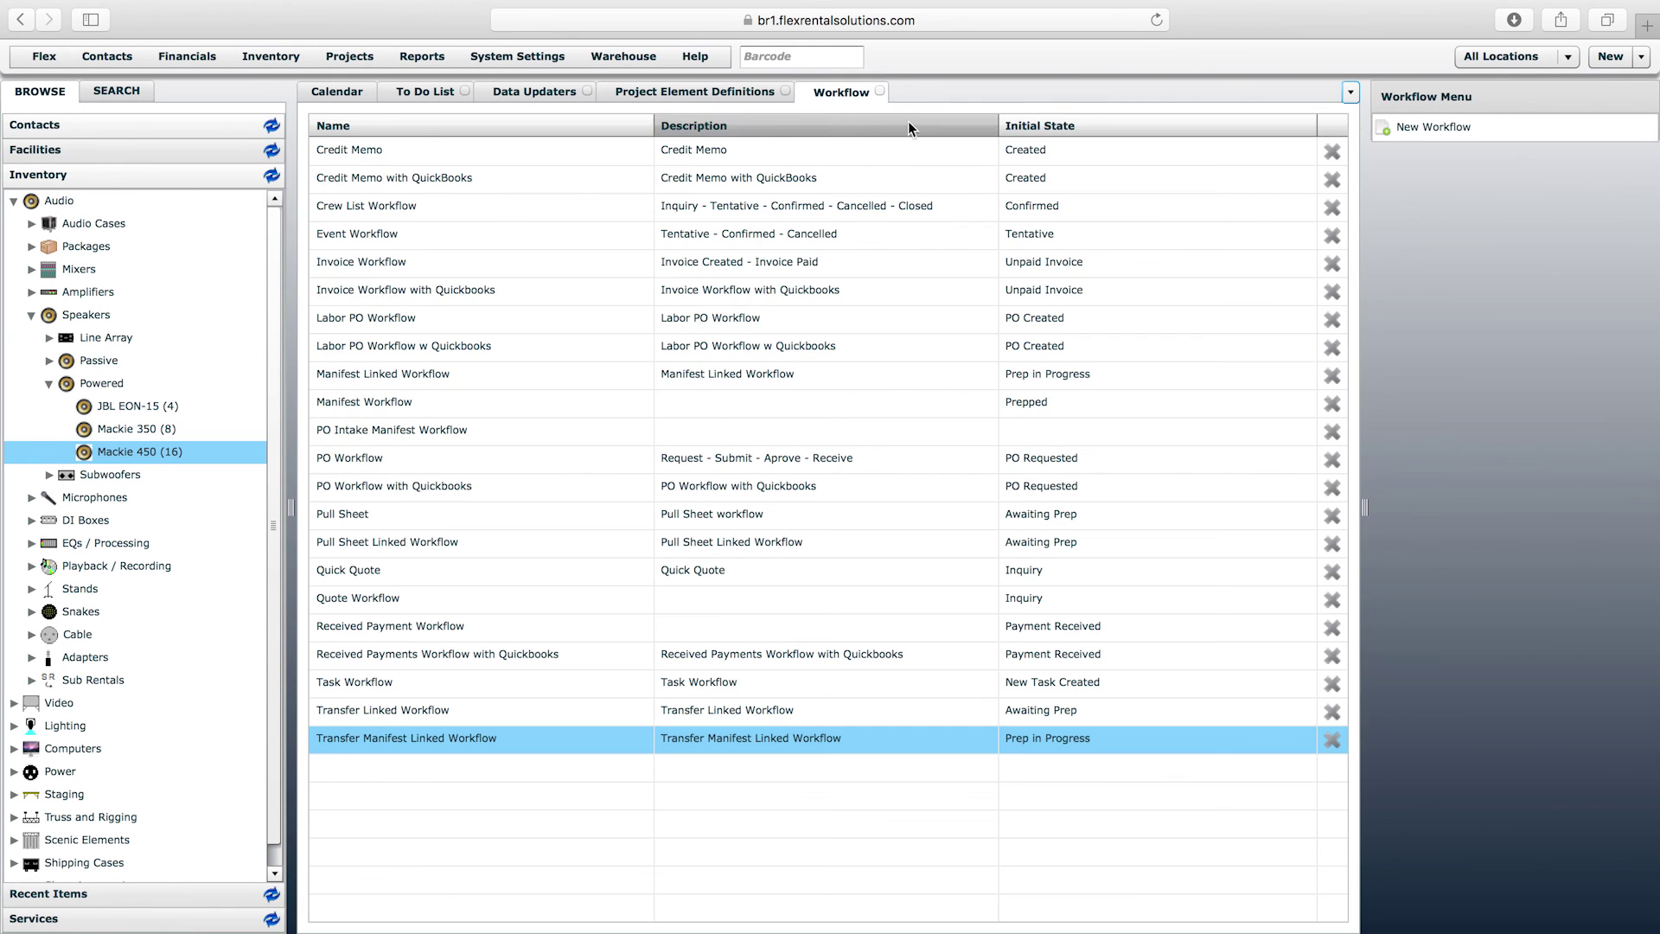
{"action": "left_click", "coordinate": [879, 92]}
{"action": "left_click", "coordinate": [784, 90]}
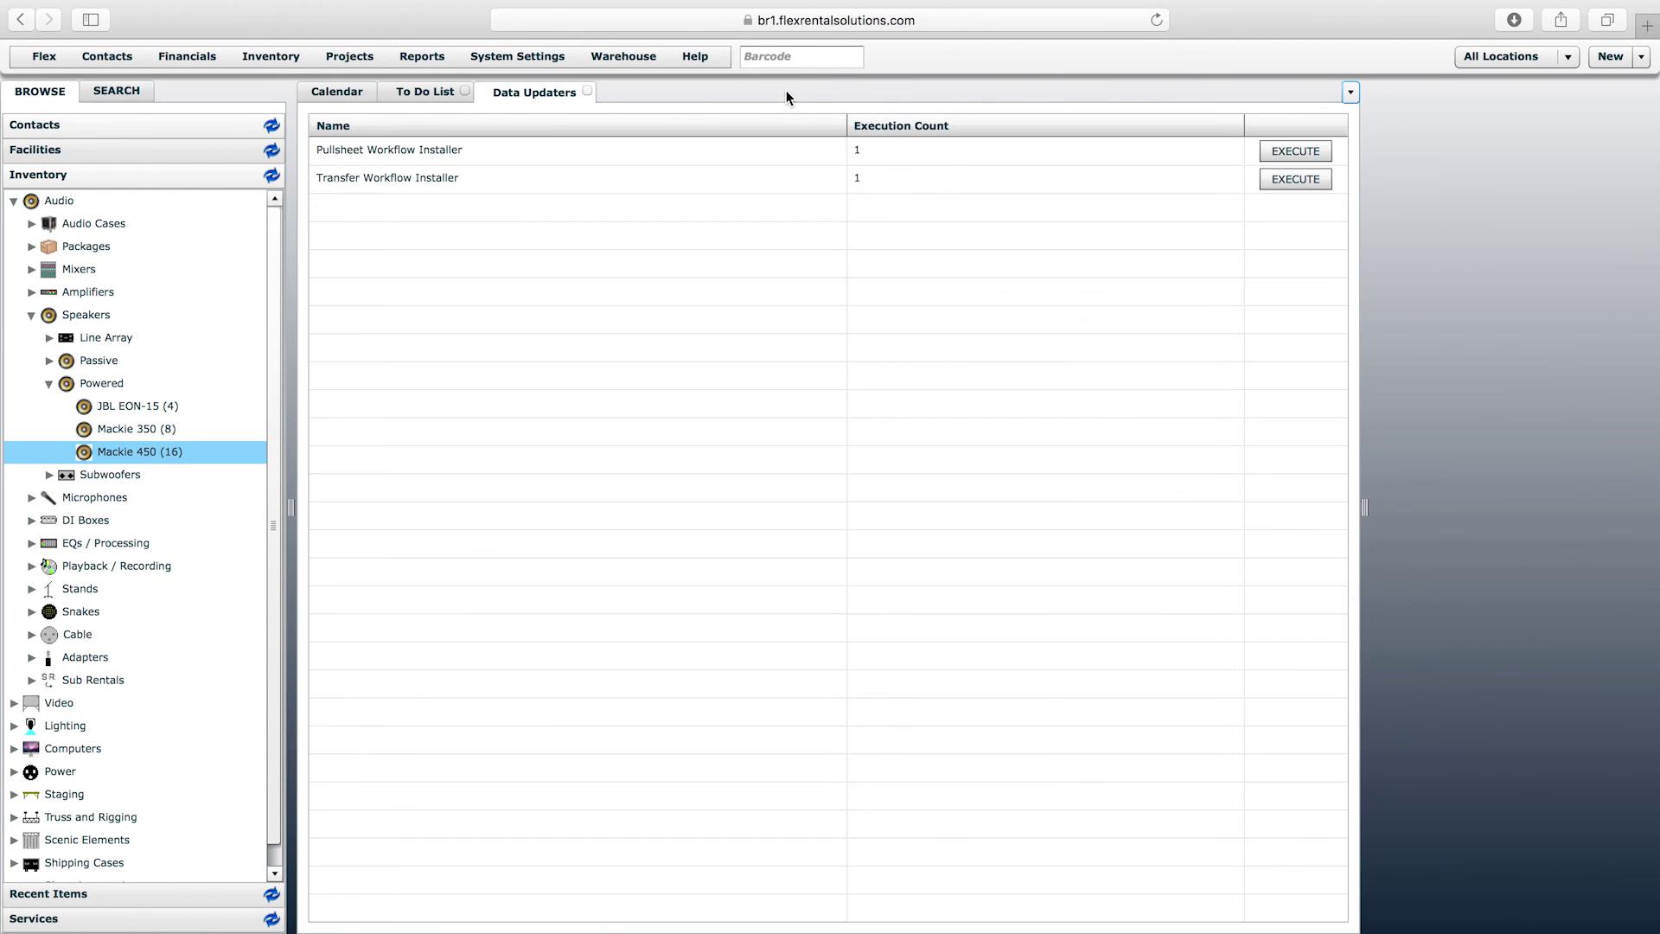
Reopen Project Element Definitions and the Workflow list, and locate Pull Sheet Linked Workflow.
{"action": "left_click", "coordinate": [437, 176]}
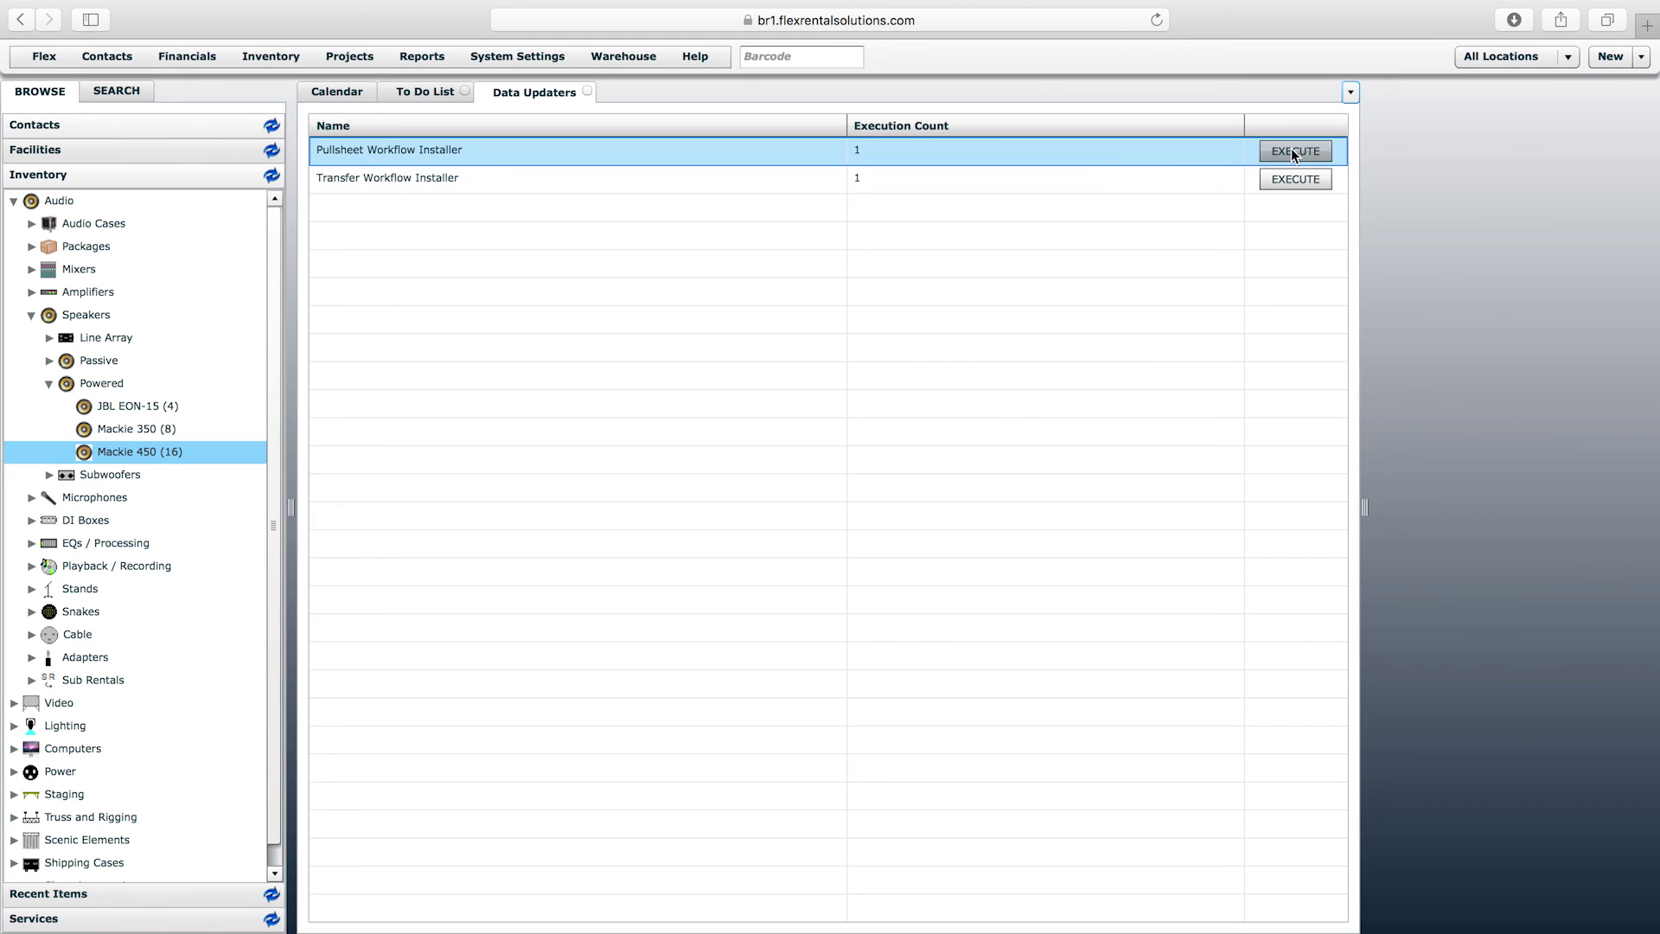
{"action": "left_click", "coordinate": [345, 57]}
{"action": "left_click", "coordinate": [380, 393]}
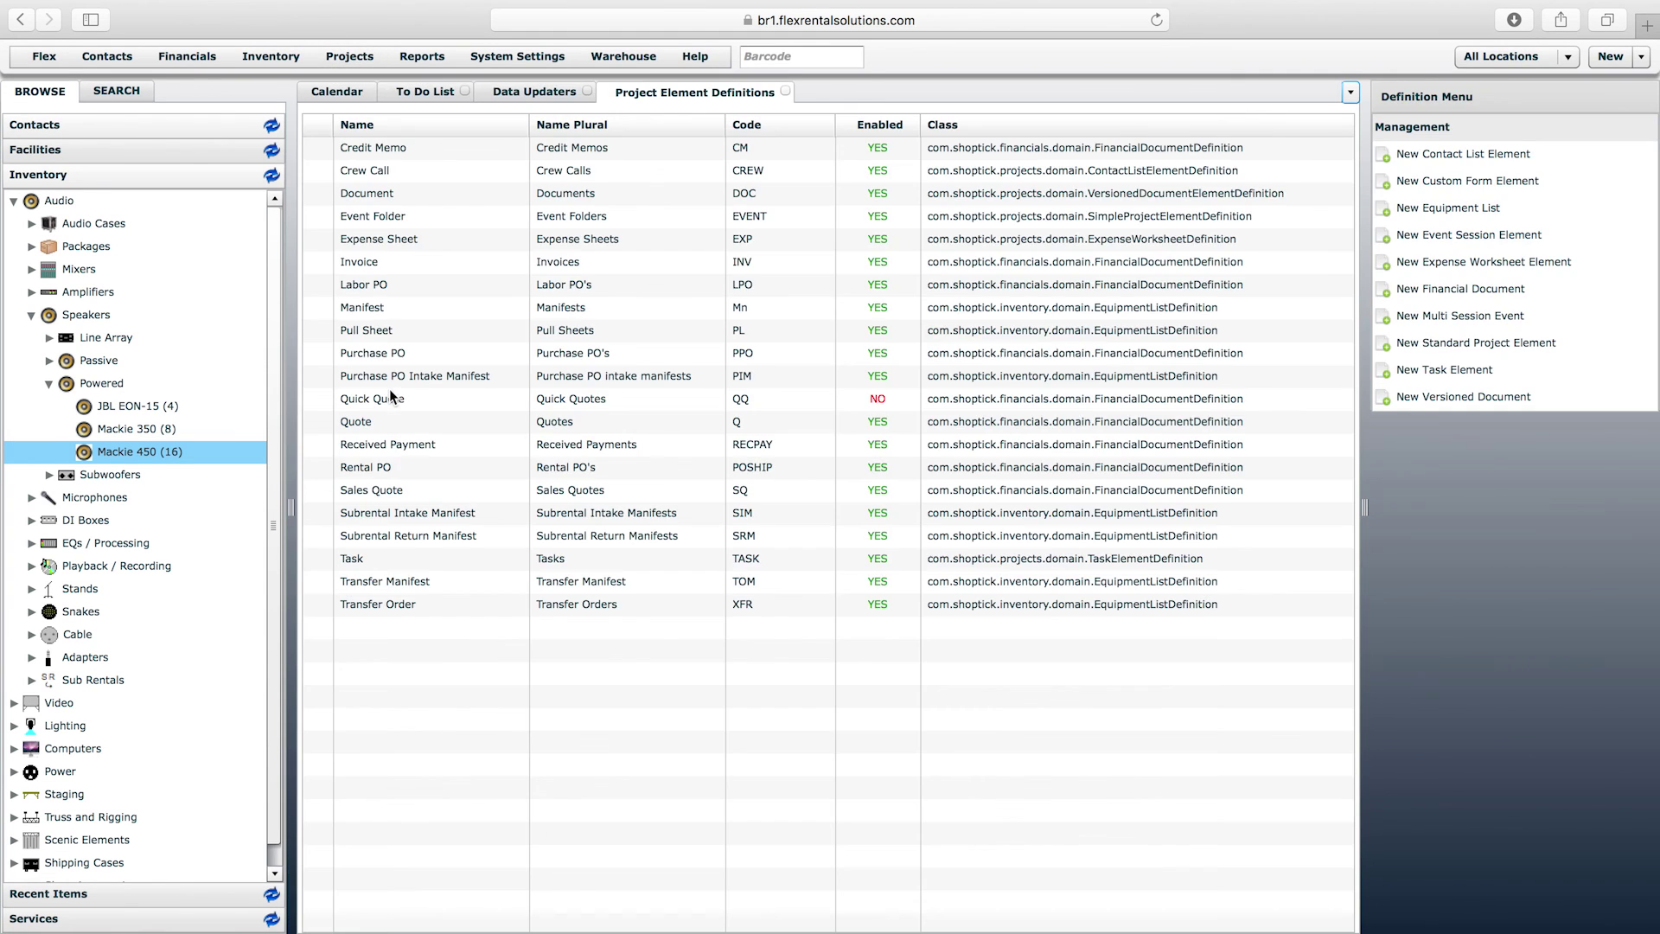
{"action": "left_click", "coordinate": [362, 65]}
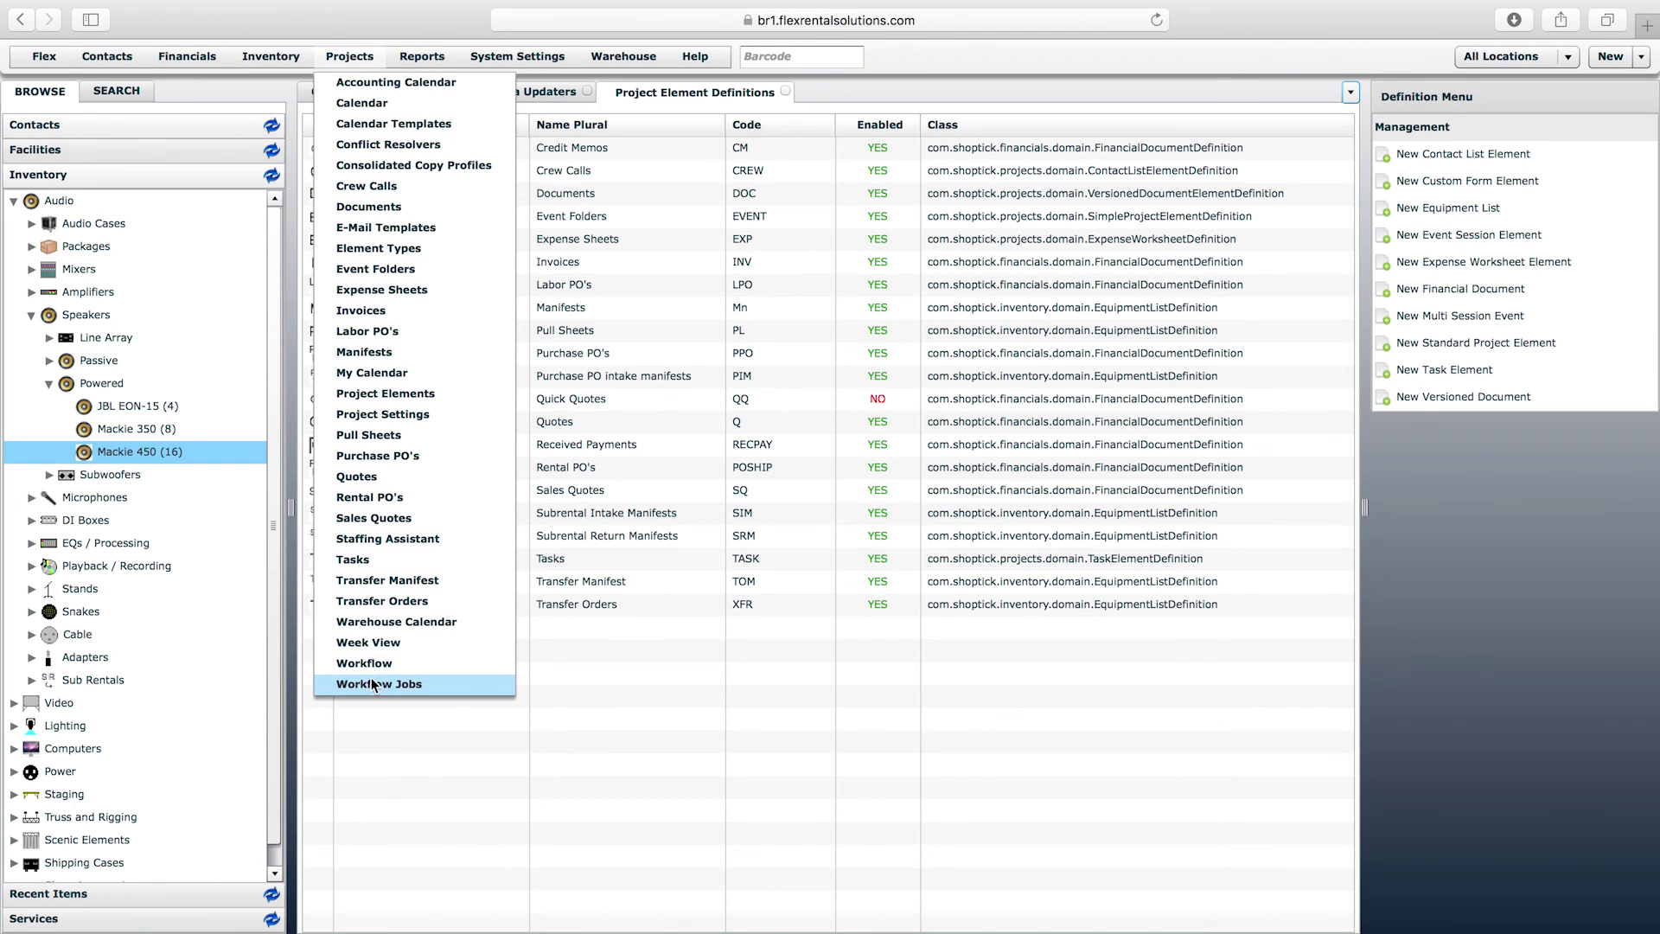
{"action": "left_click", "coordinate": [379, 665]}
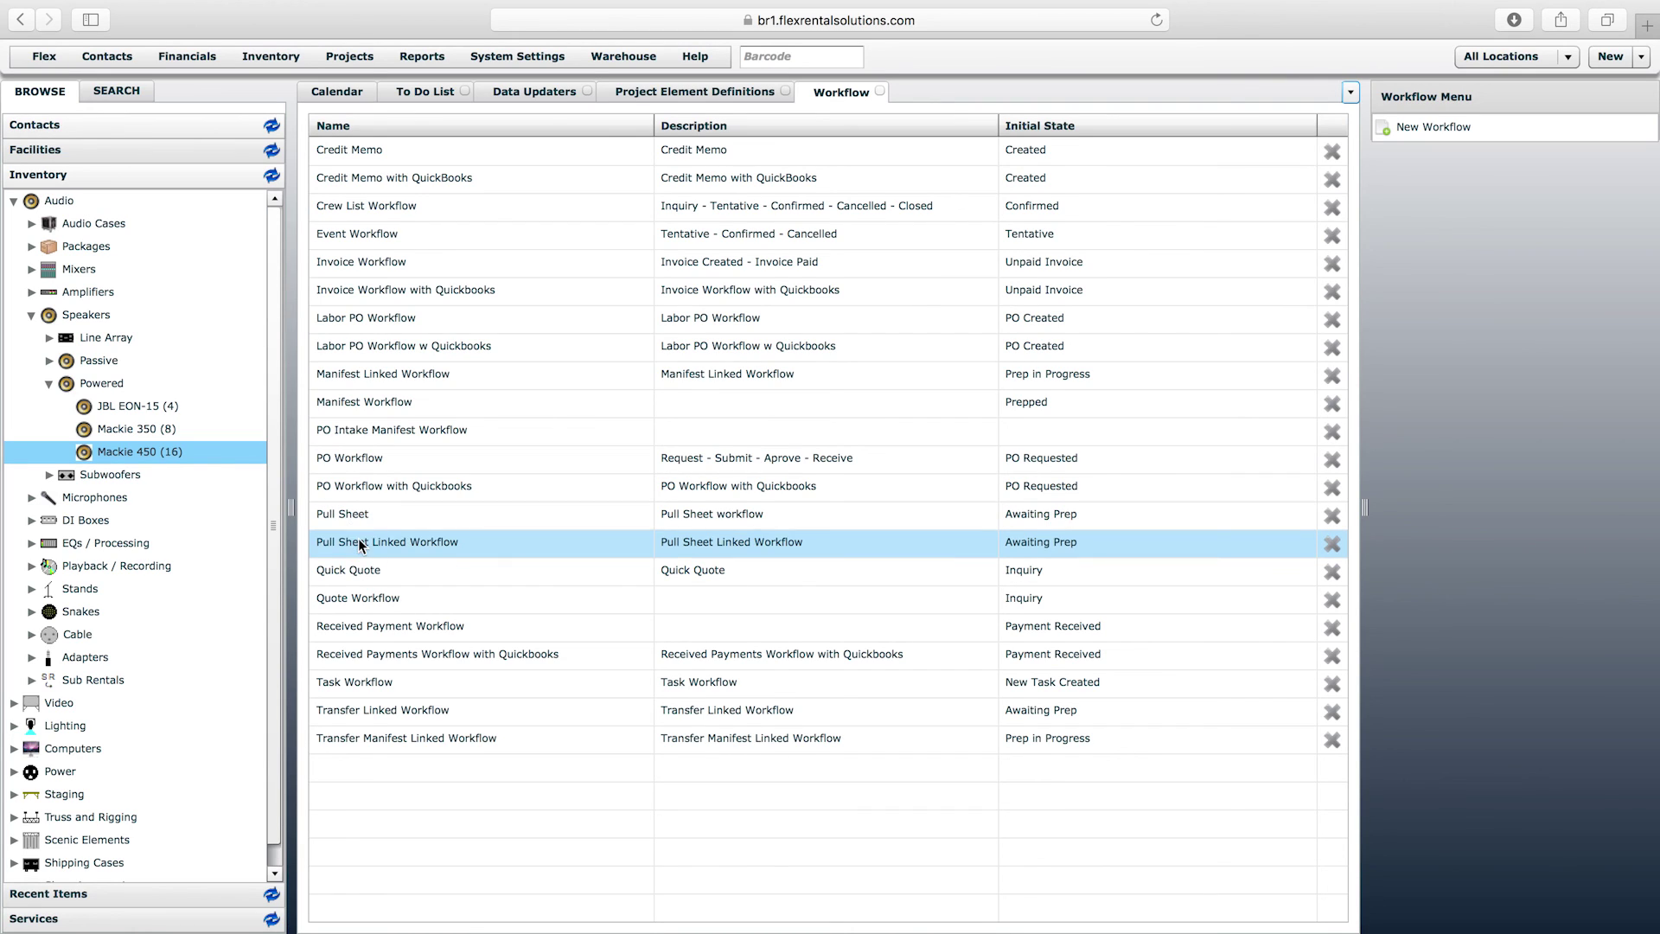
{"action": "left_click", "coordinate": [403, 550]}
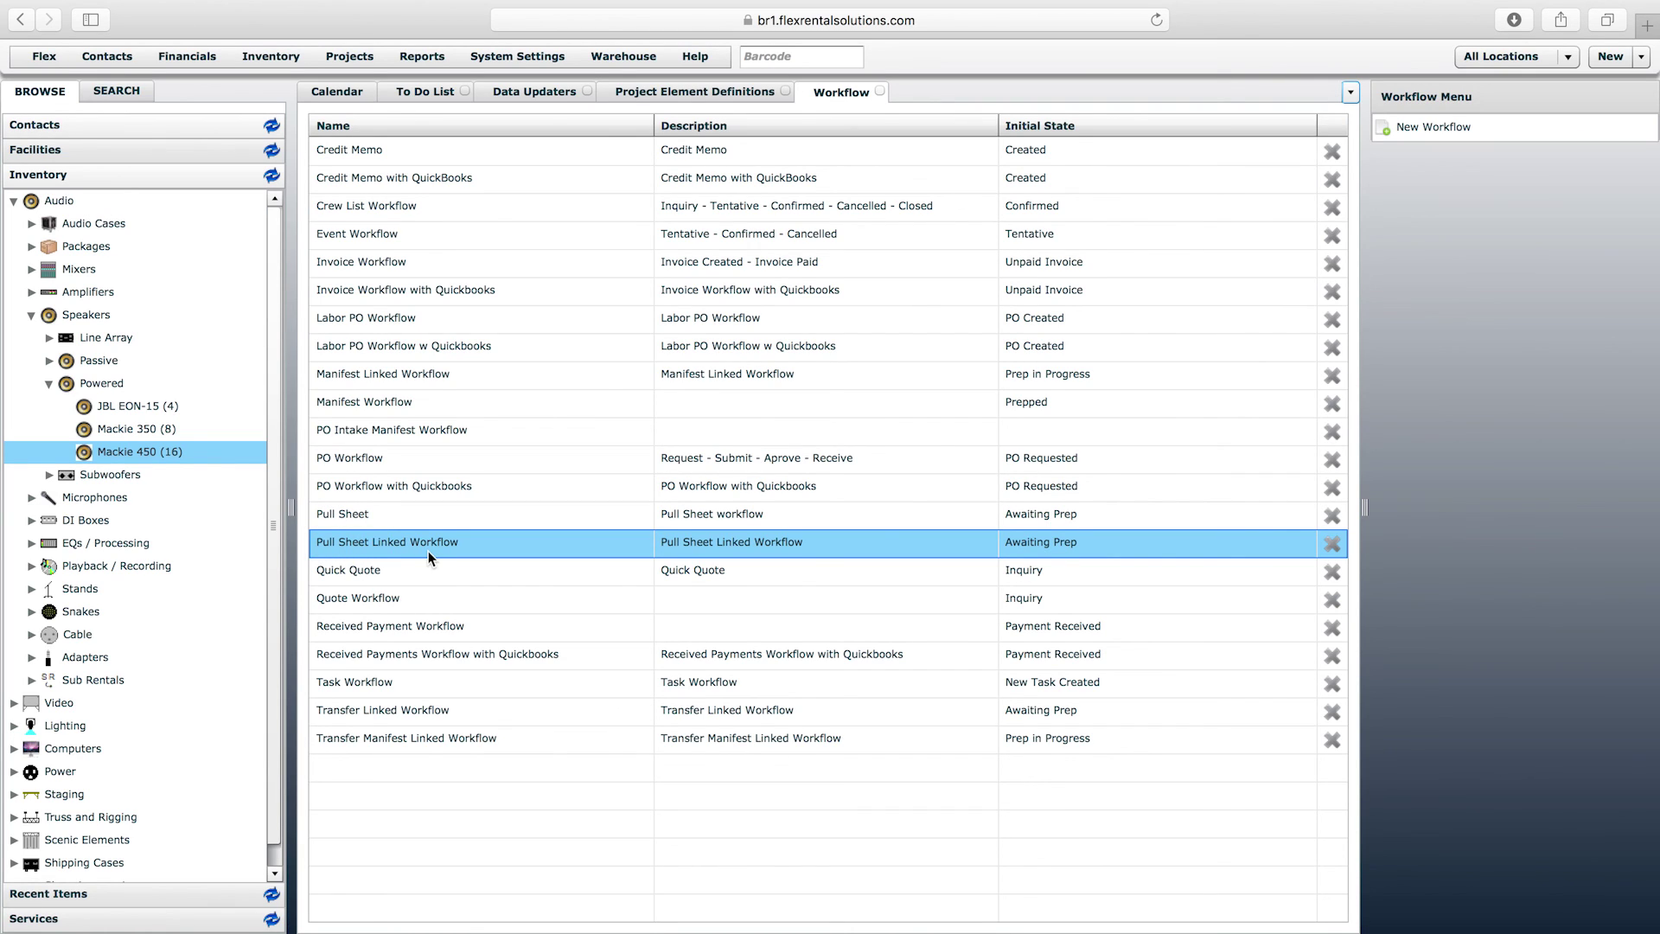
Open the Pull Sheet definition, check its Shipping & Receiving prep, shipping and receiving actions, and close it.
{"action": "left_click", "coordinate": [717, 91]}
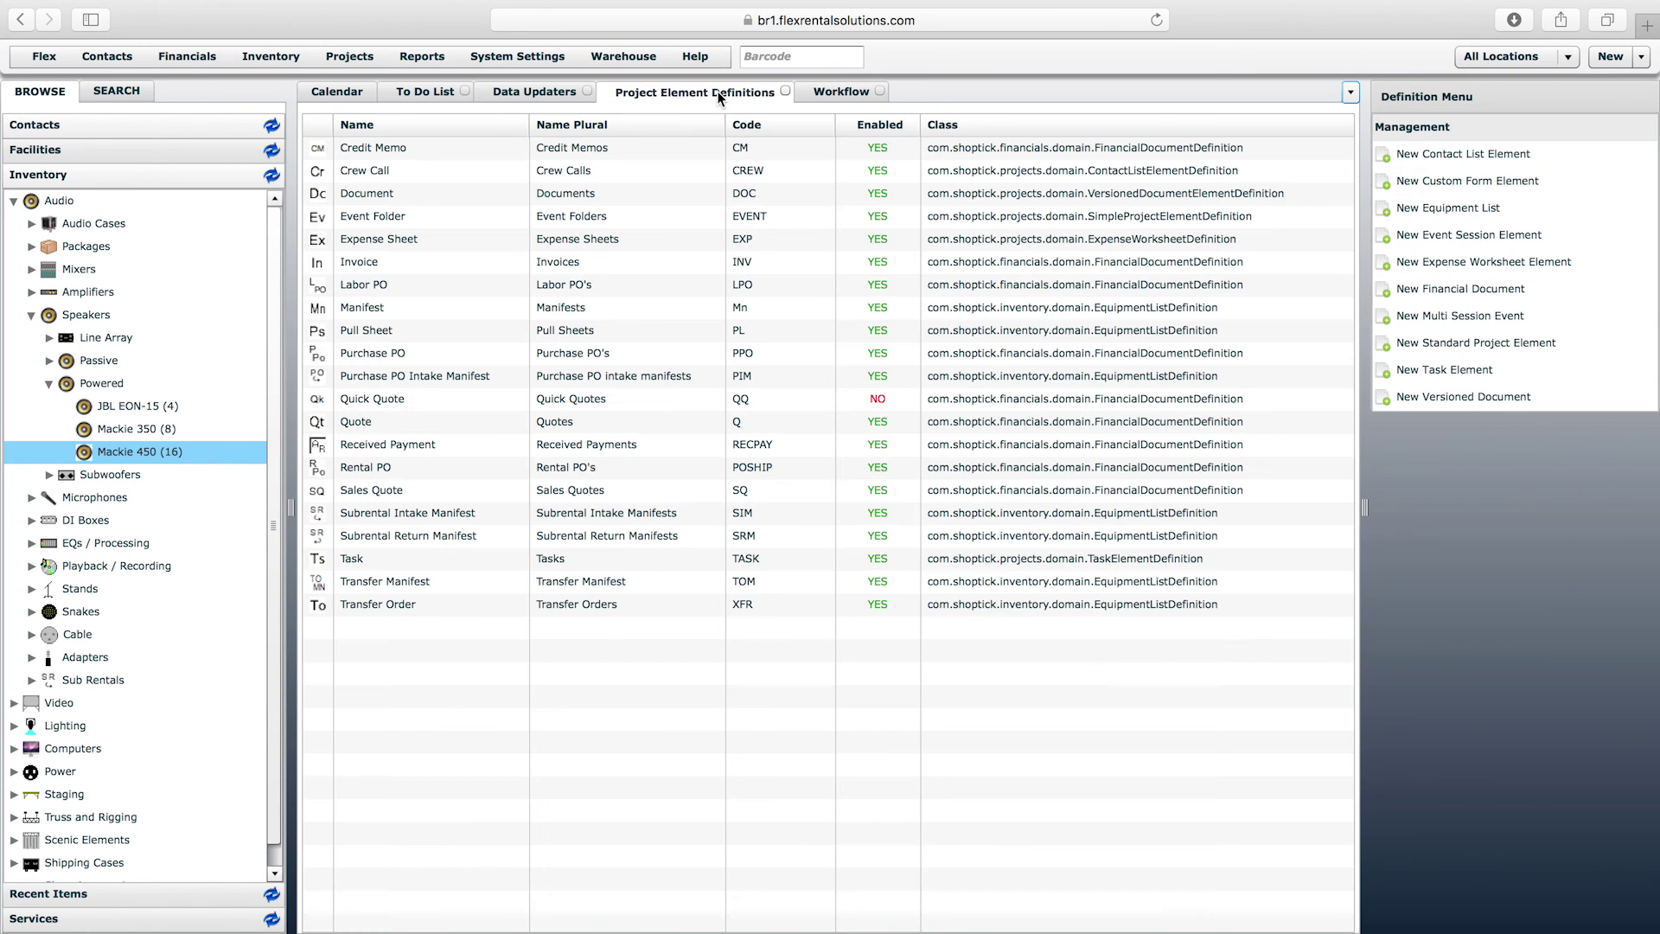
{"action": "left_click", "coordinate": [373, 333]}
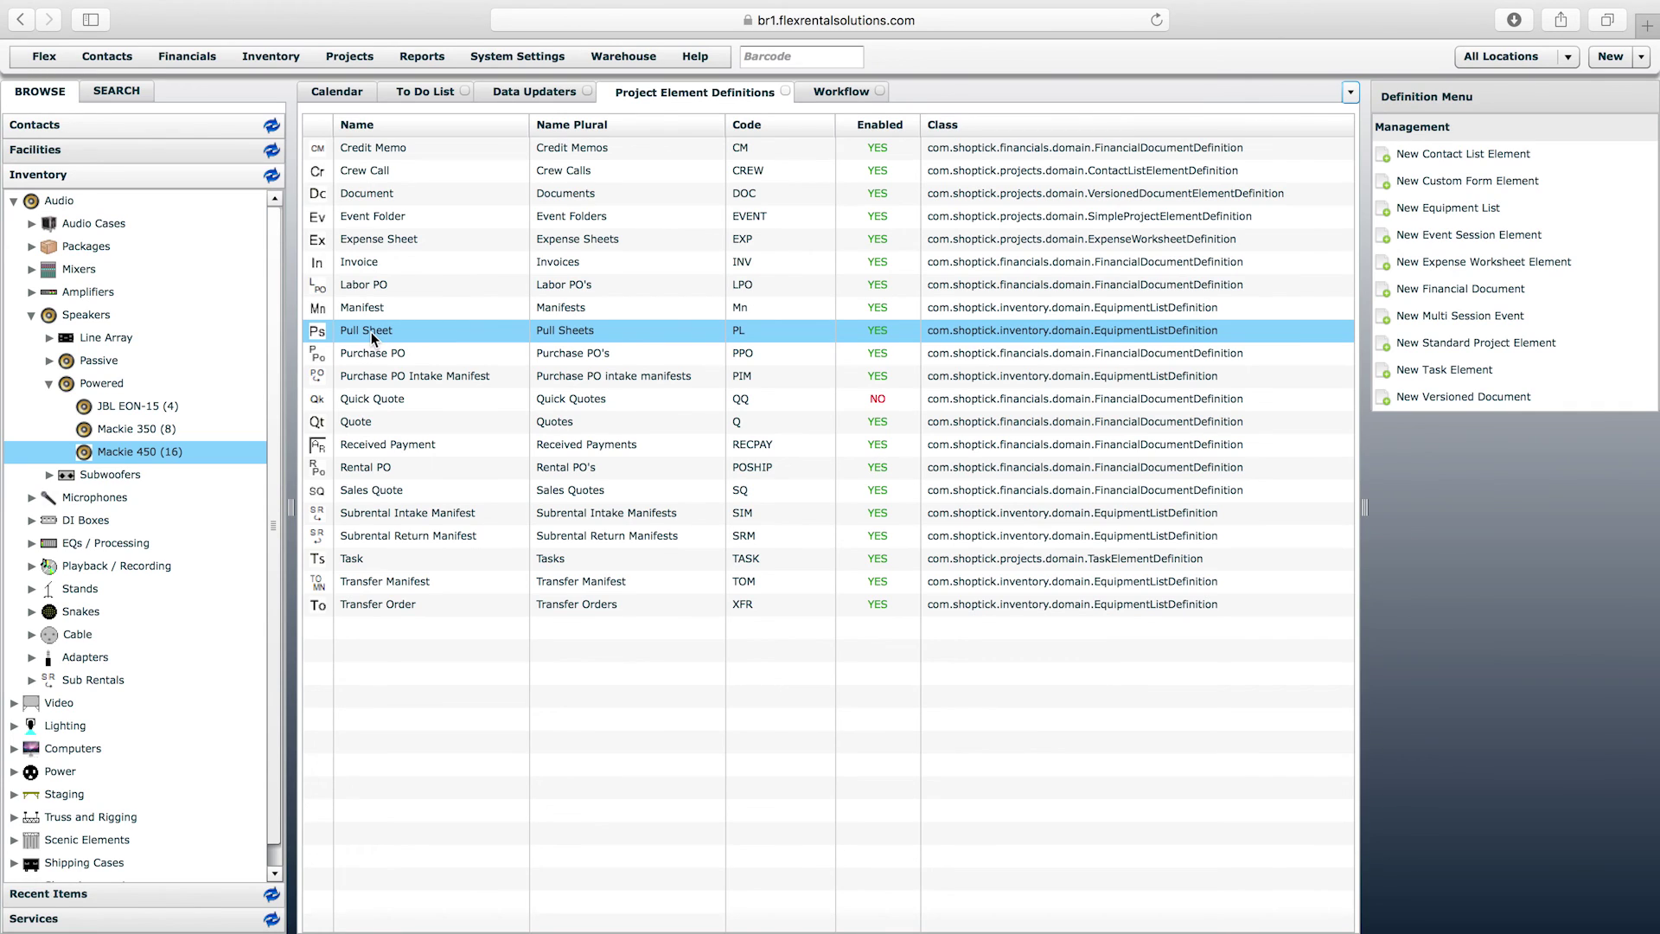
{"action": "double_click", "coordinate": [370, 332]}
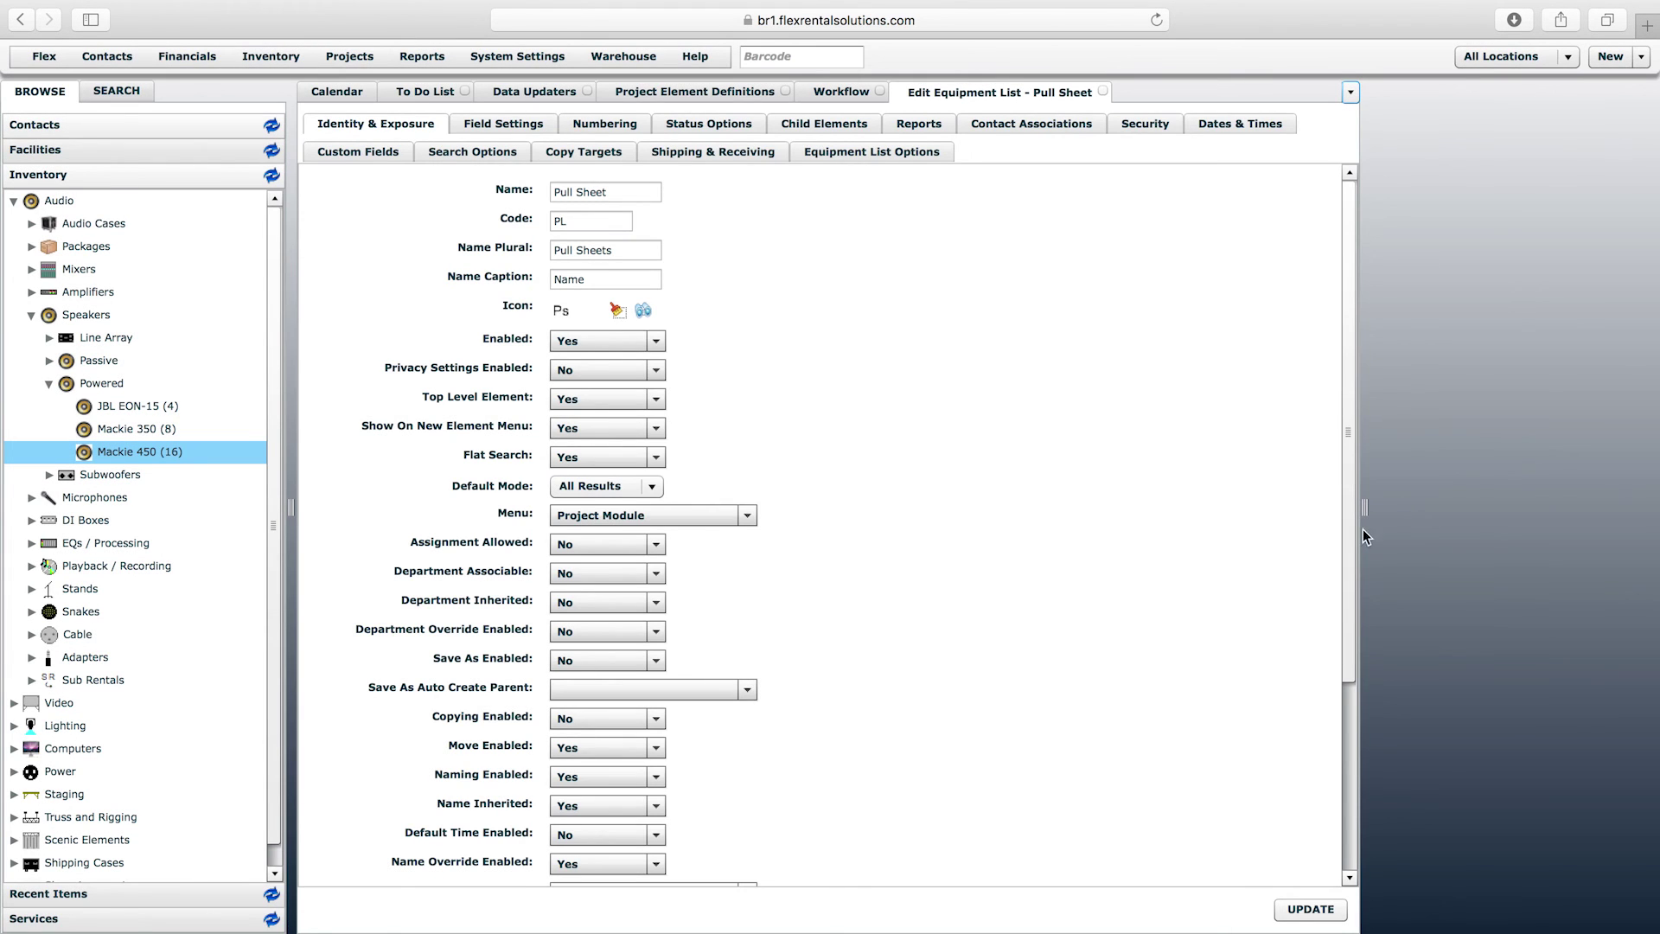
{"action": "left_click_drag", "start_coordinate": [1351, 480], "coordinate": [757, 220]}
{"action": "left_click", "coordinate": [739, 153]}
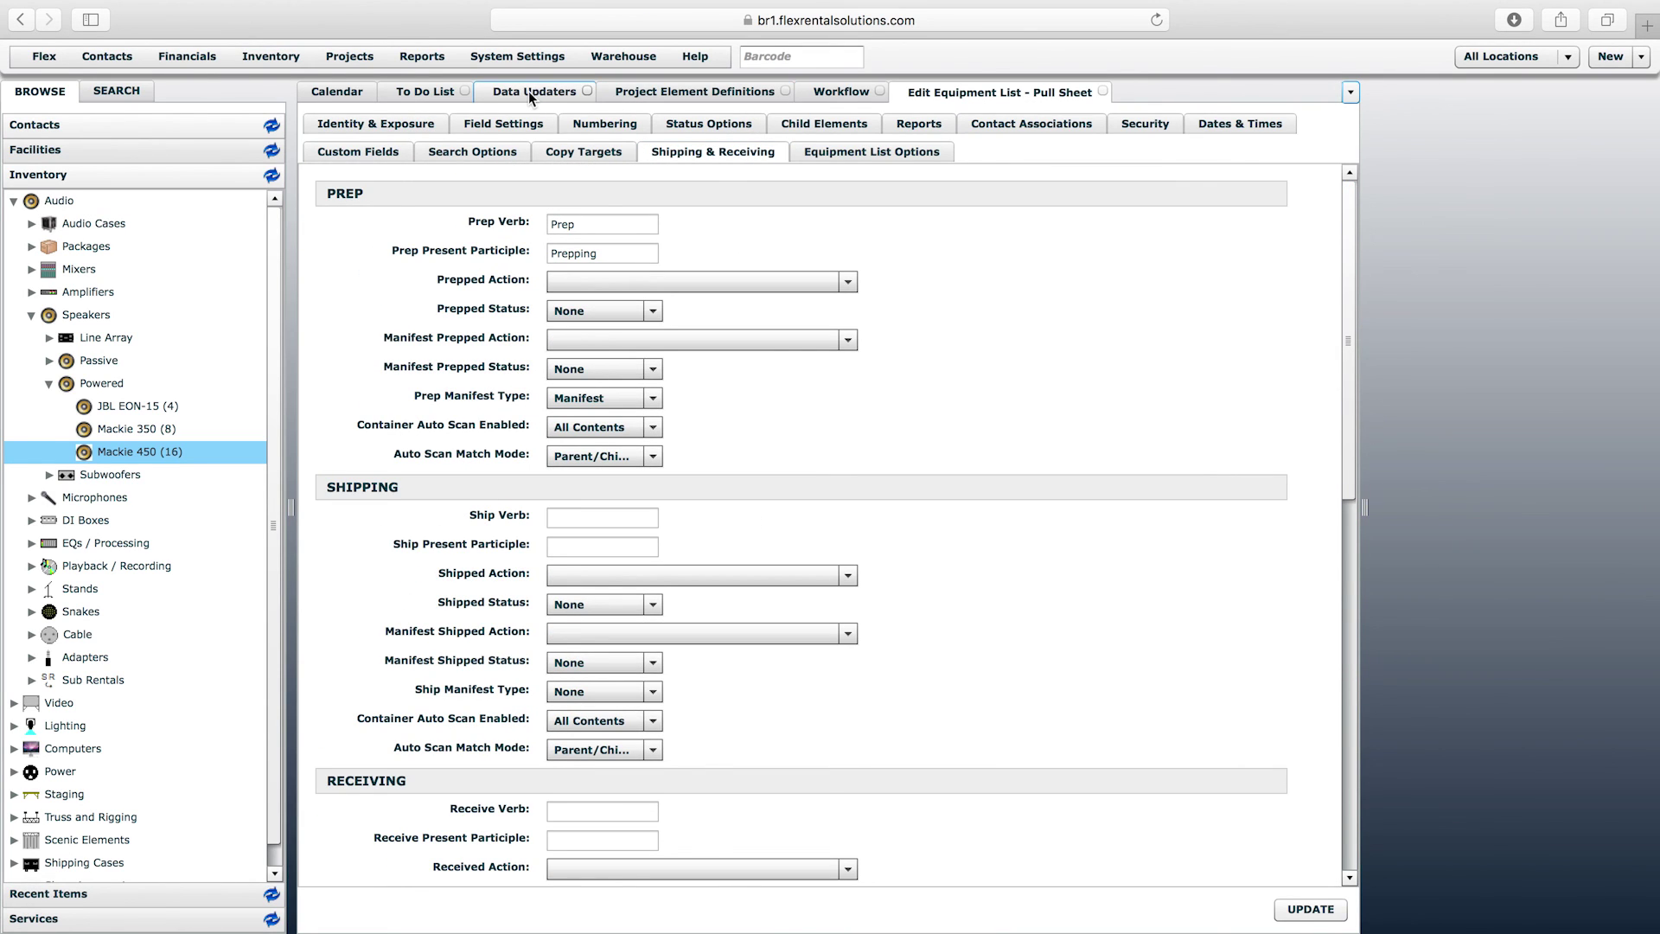
{"action": "left_click", "coordinate": [1102, 91]}
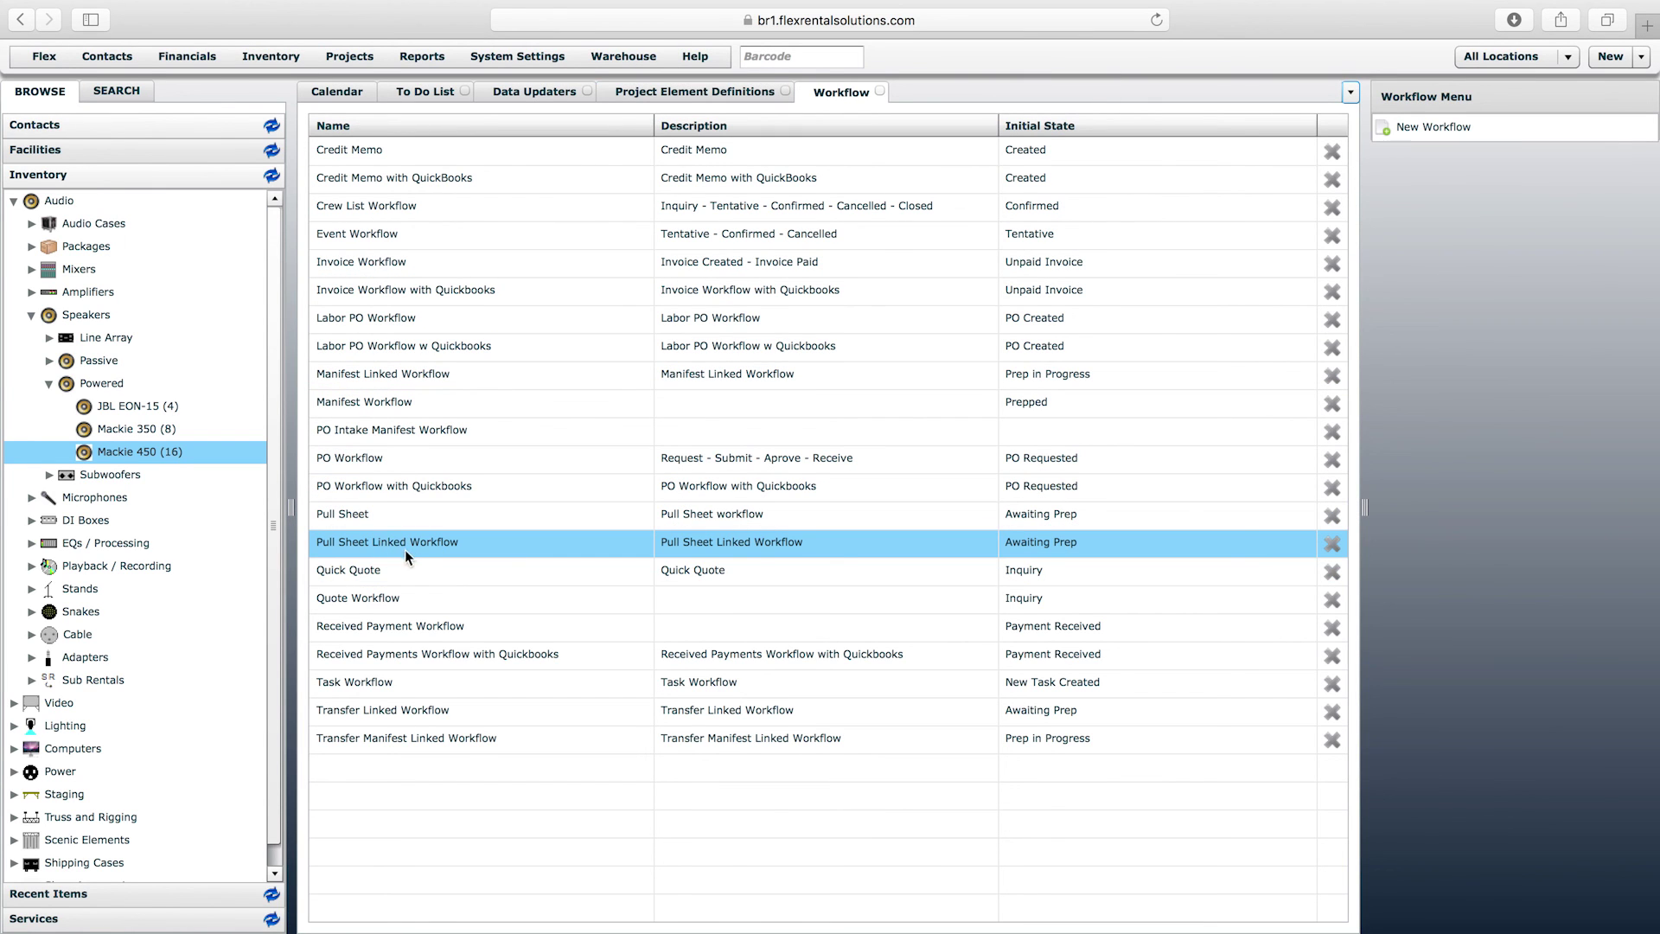
Close the Workflow list, locate the Manifest definition, and close Project Element Definitions.
{"action": "left_click", "coordinate": [880, 91]}
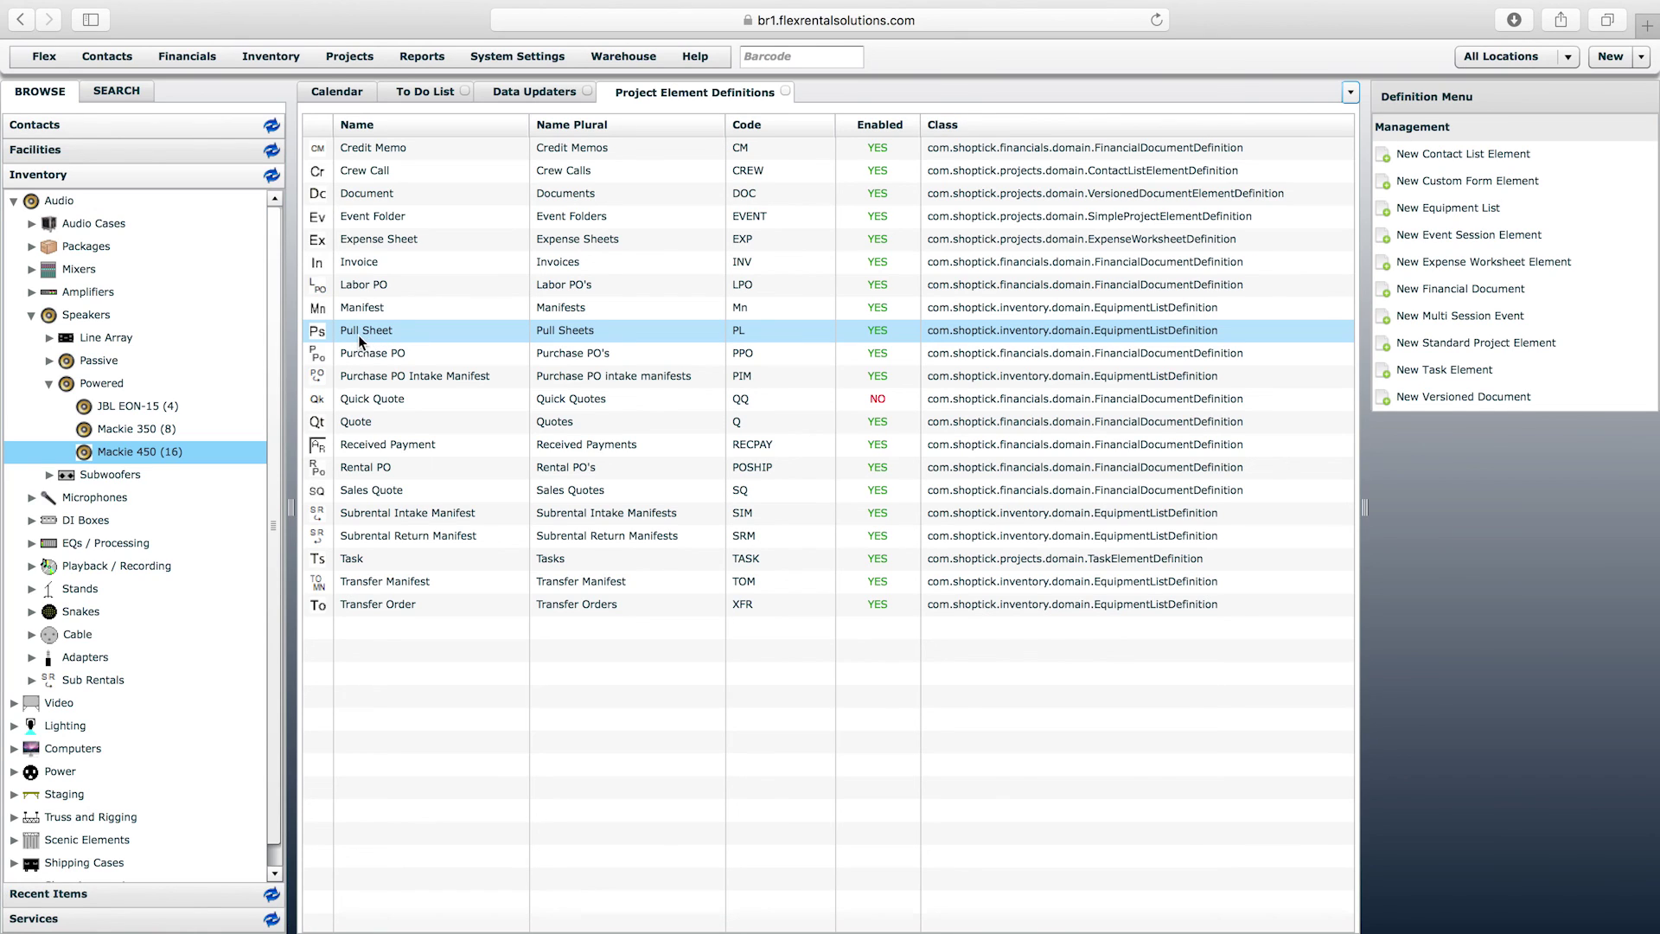
{"action": "left_click", "coordinate": [361, 313]}
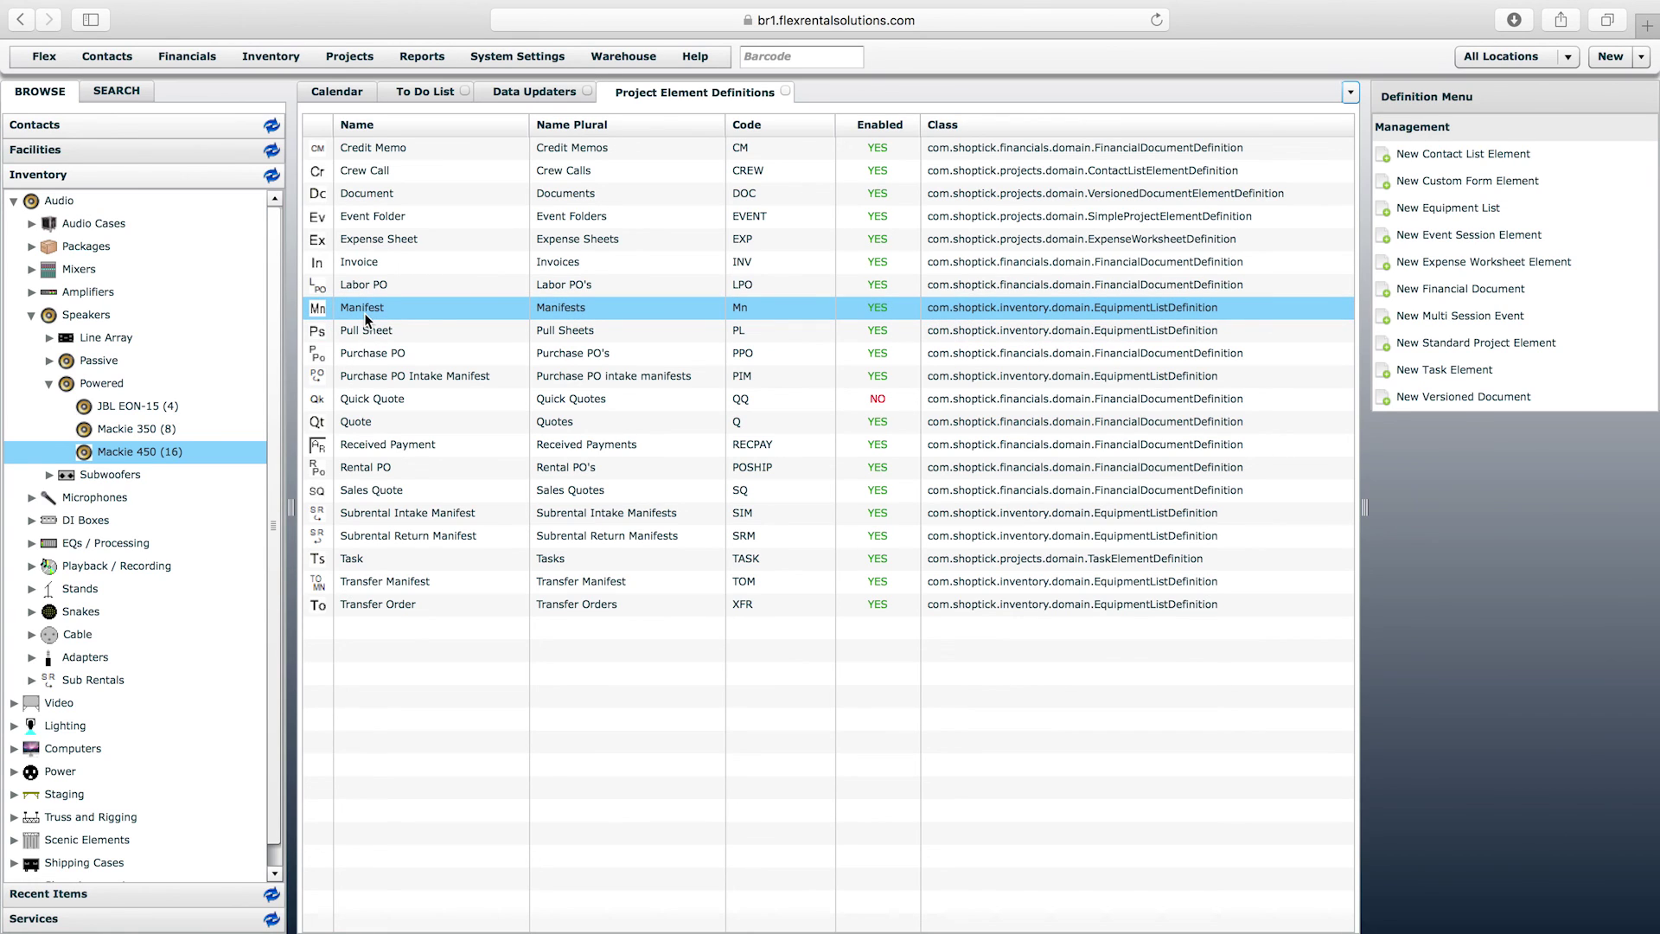
{"action": "left_click", "coordinate": [785, 91]}
Review the Pullsheet Workflow Installer and Transfer Workflow Installer entries in the data updater list.
{"action": "left_click", "coordinate": [383, 153]}
{"action": "left_click", "coordinate": [371, 180]}
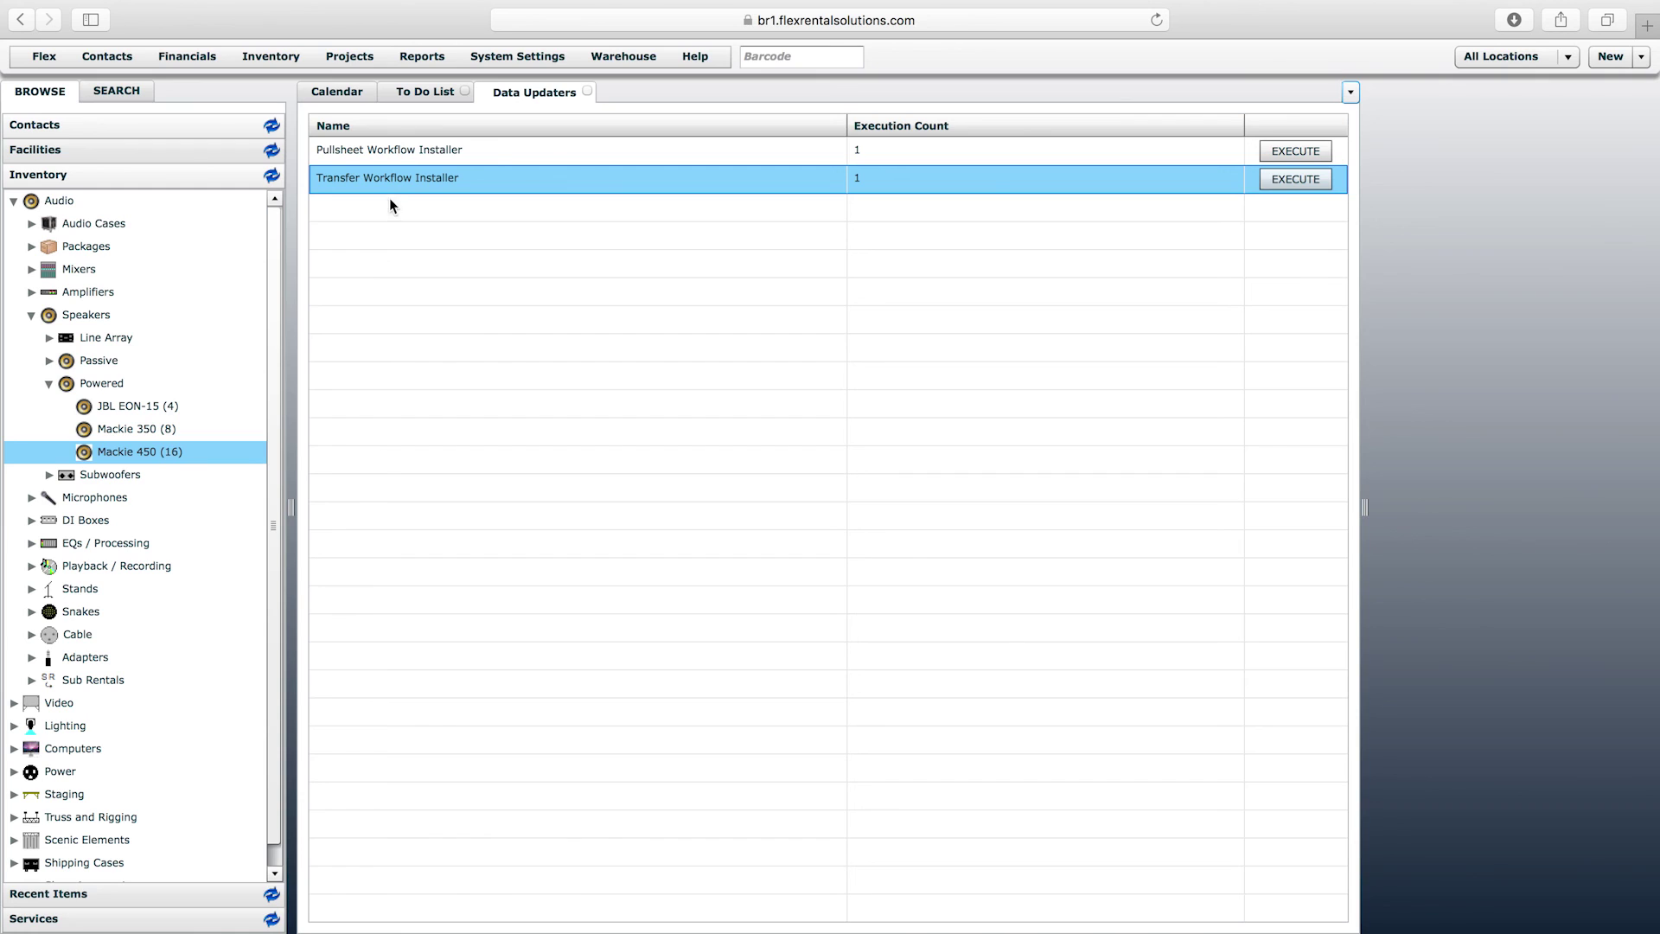
{"action": "left_click", "coordinate": [391, 152]}
{"action": "left_click", "coordinate": [352, 179]}
{"action": "left_click", "coordinate": [366, 223]}
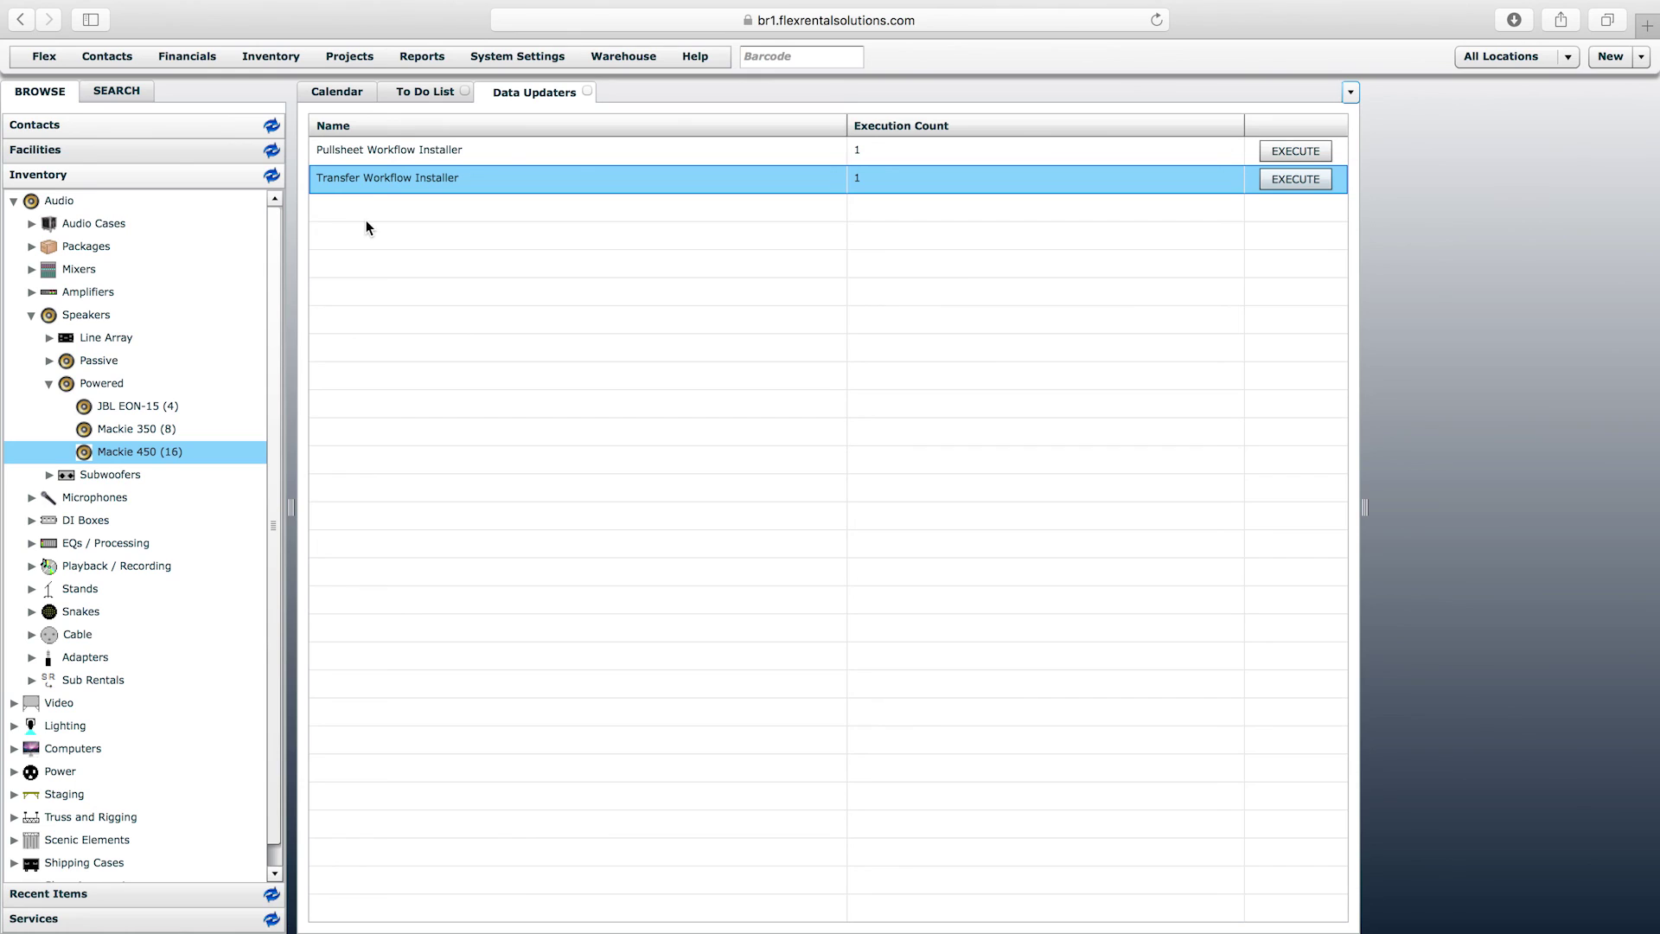